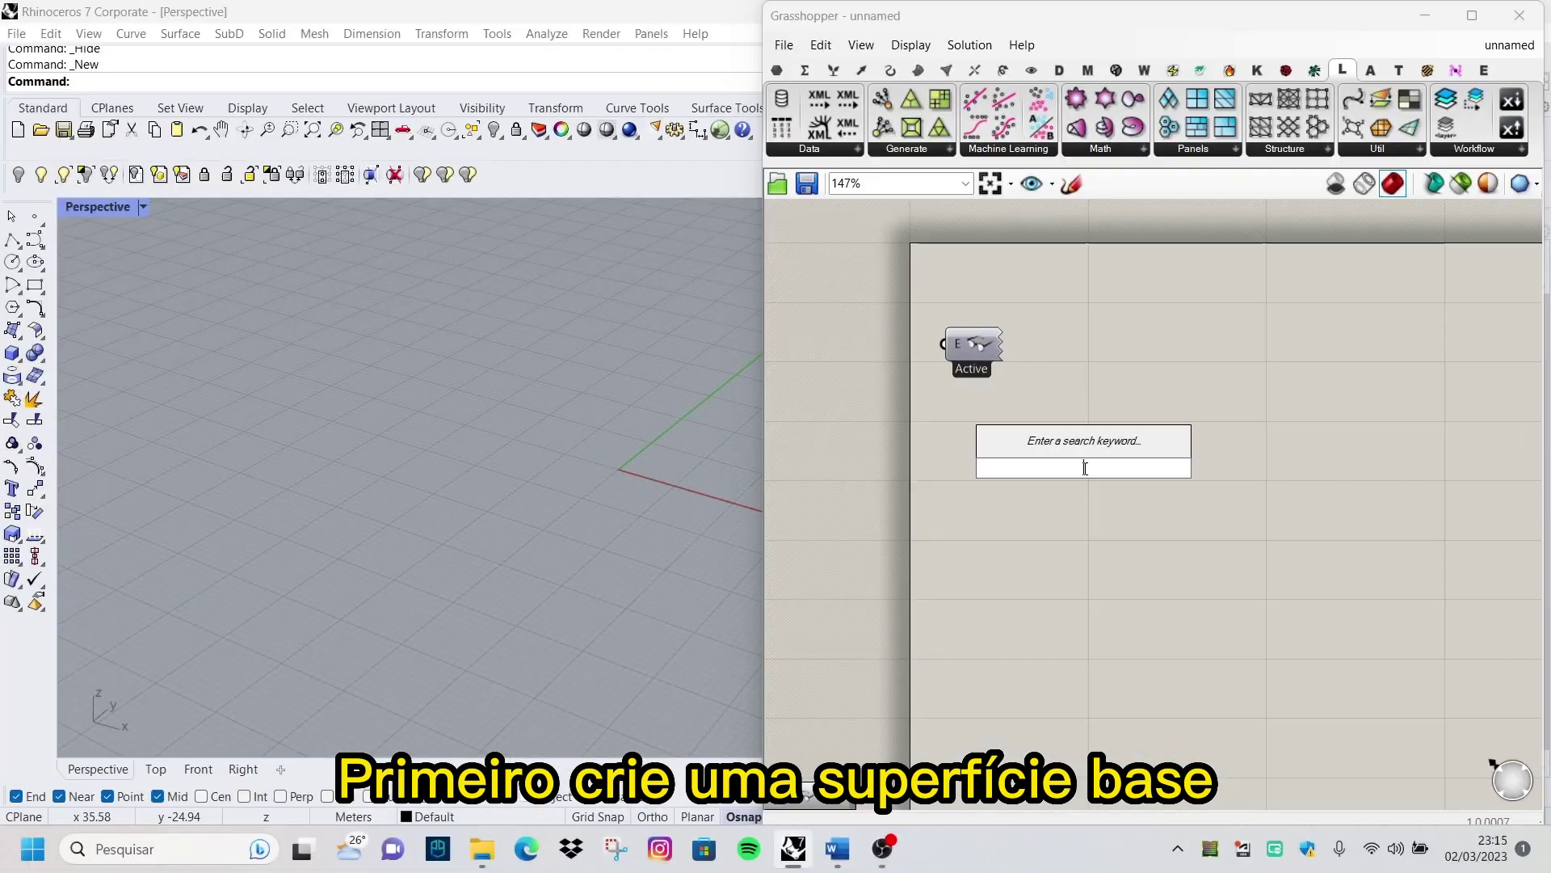
Place a Plane Surface component driven by an XZ Plane
text(plane s)
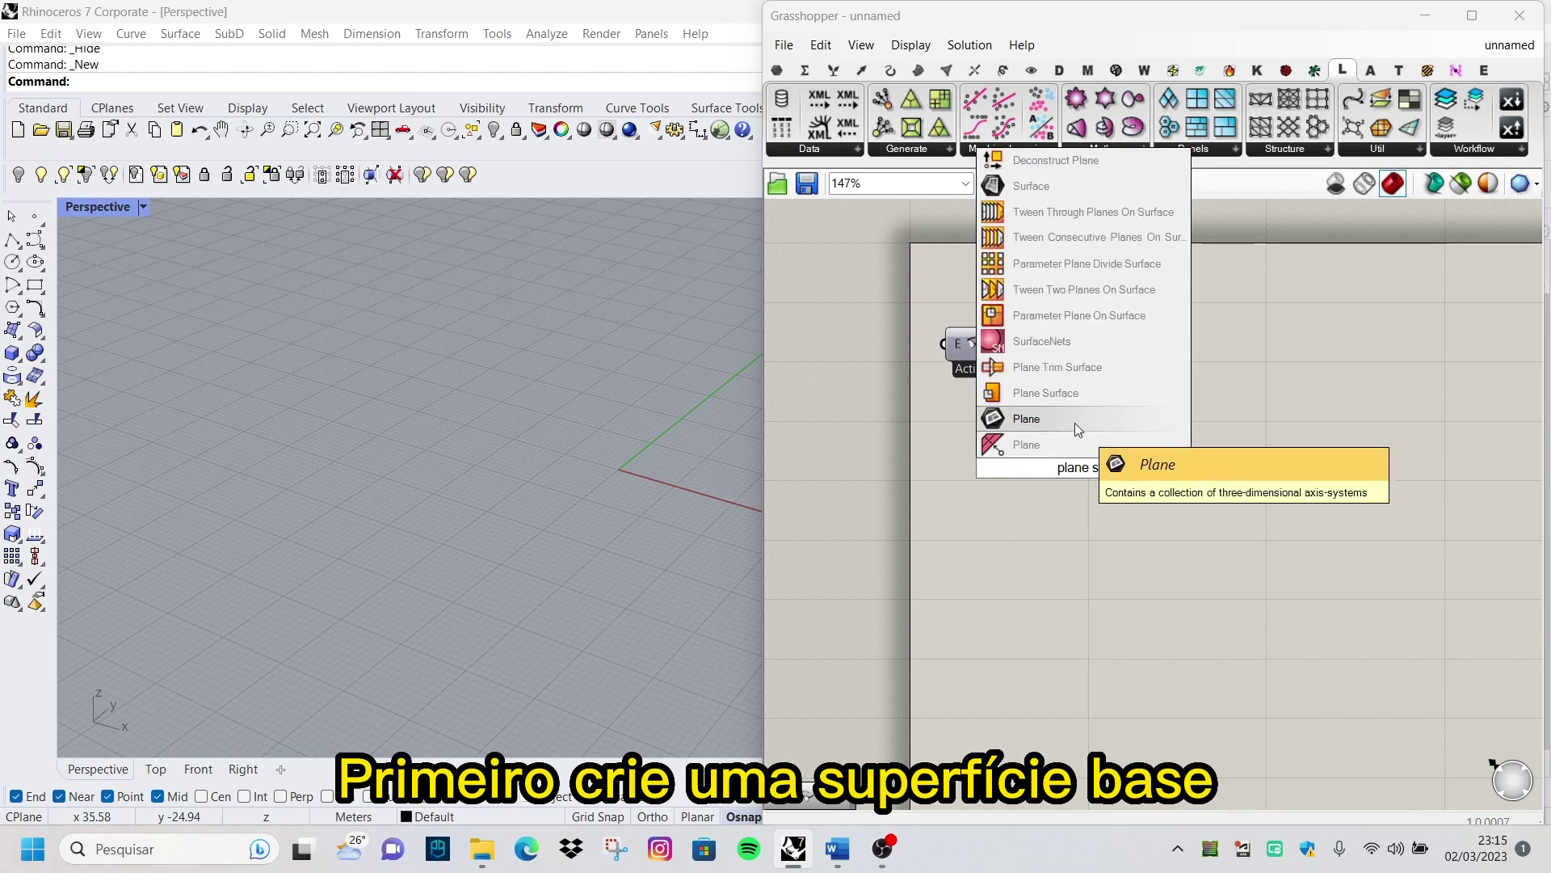
click(1177, 429)
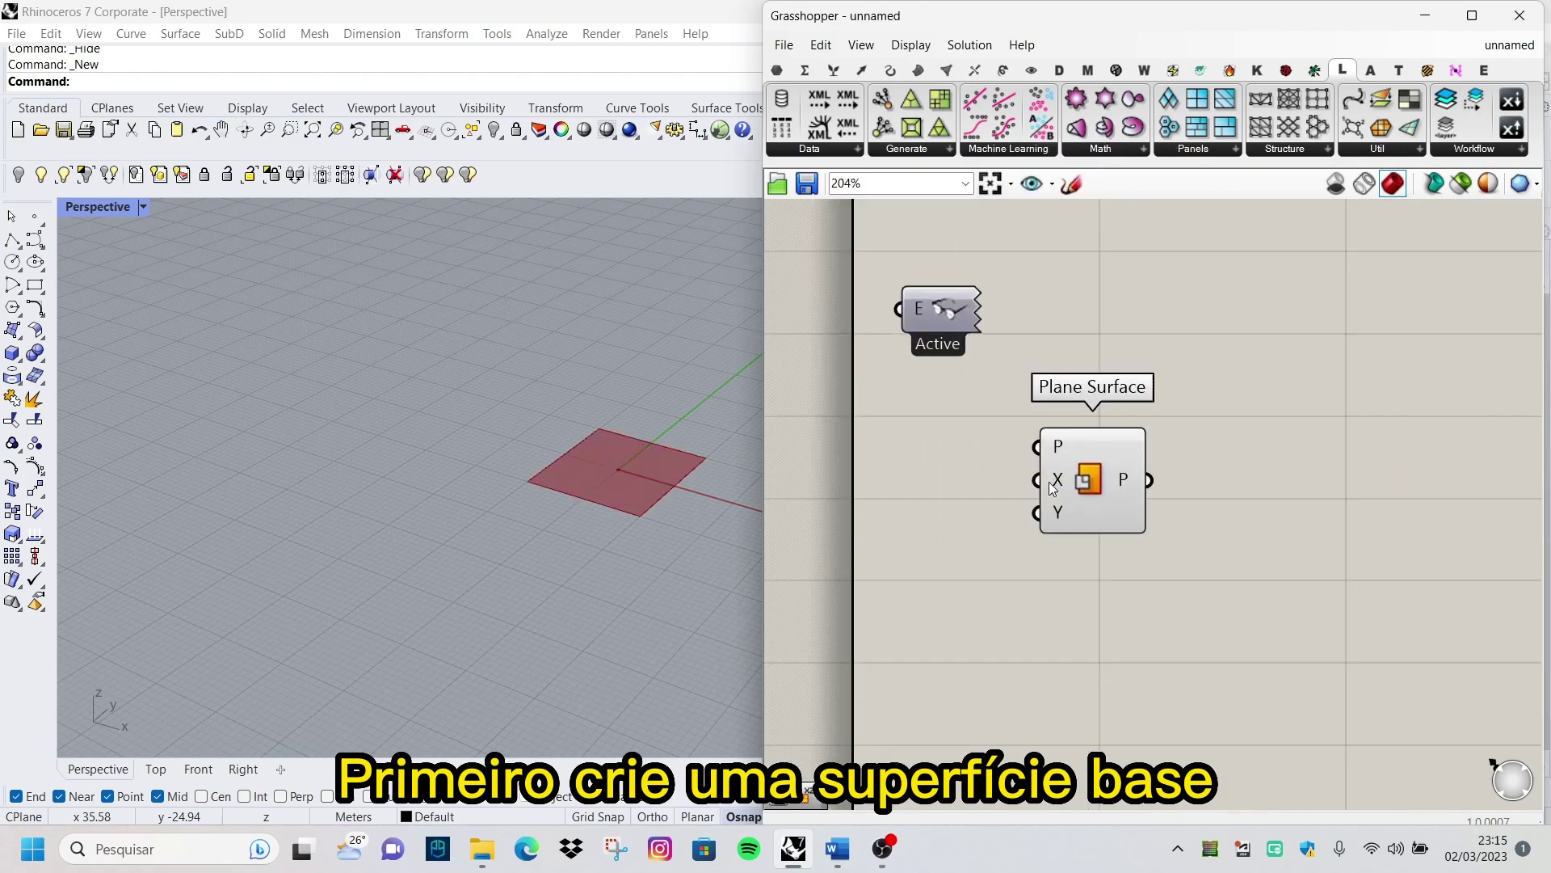
scroll(1177, 409, up, 4)
scroll(1178, 414, down, 2)
double_click(1011, 466)
text(xz)
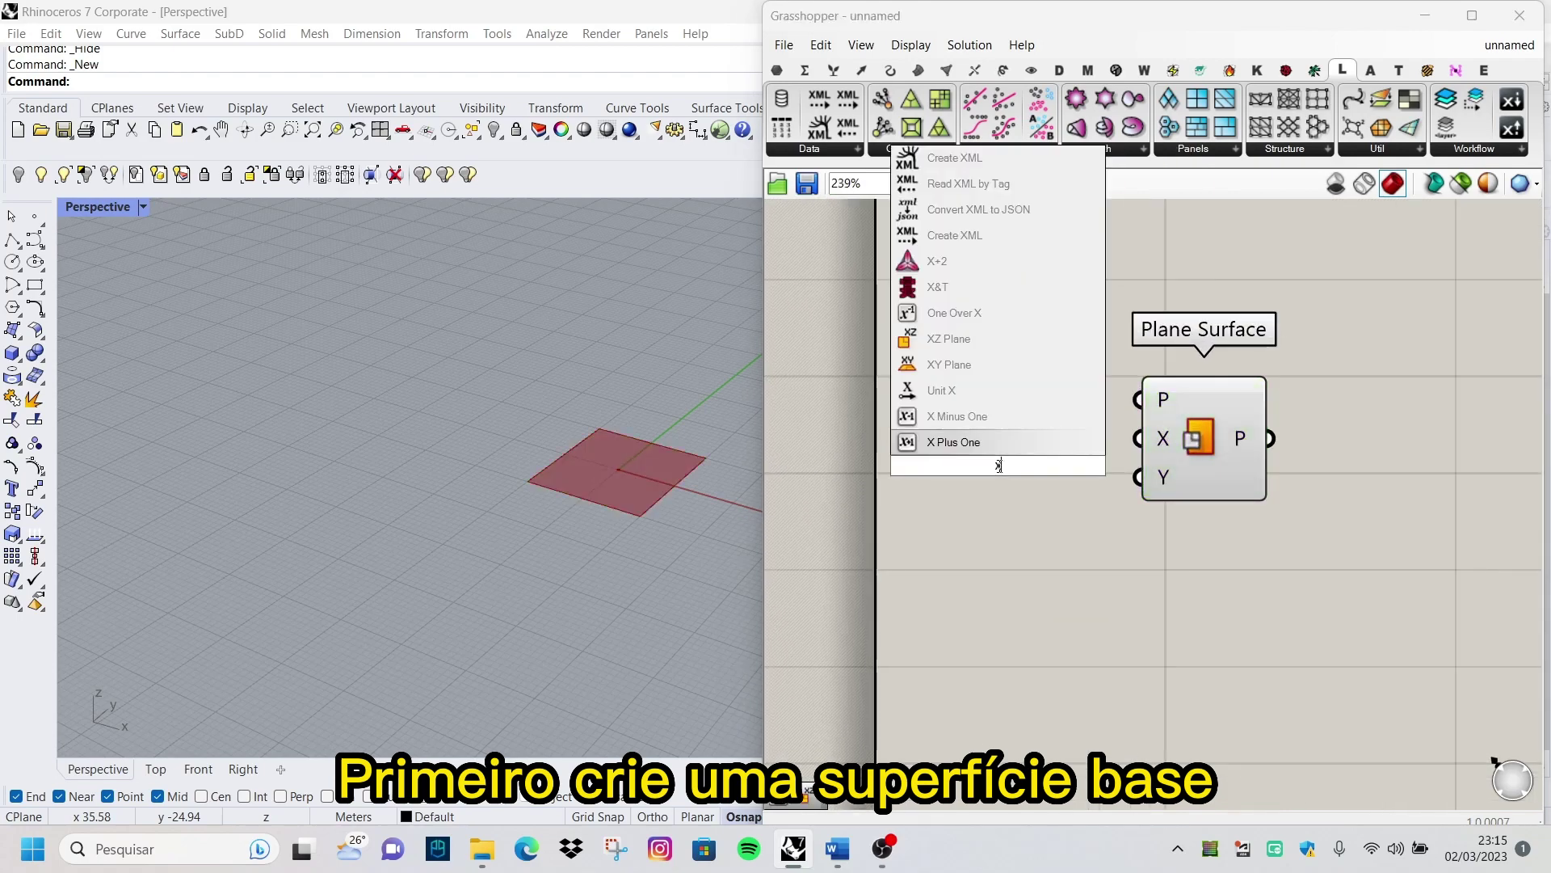
click(950, 444)
drag(1117, 429, 1140, 399)
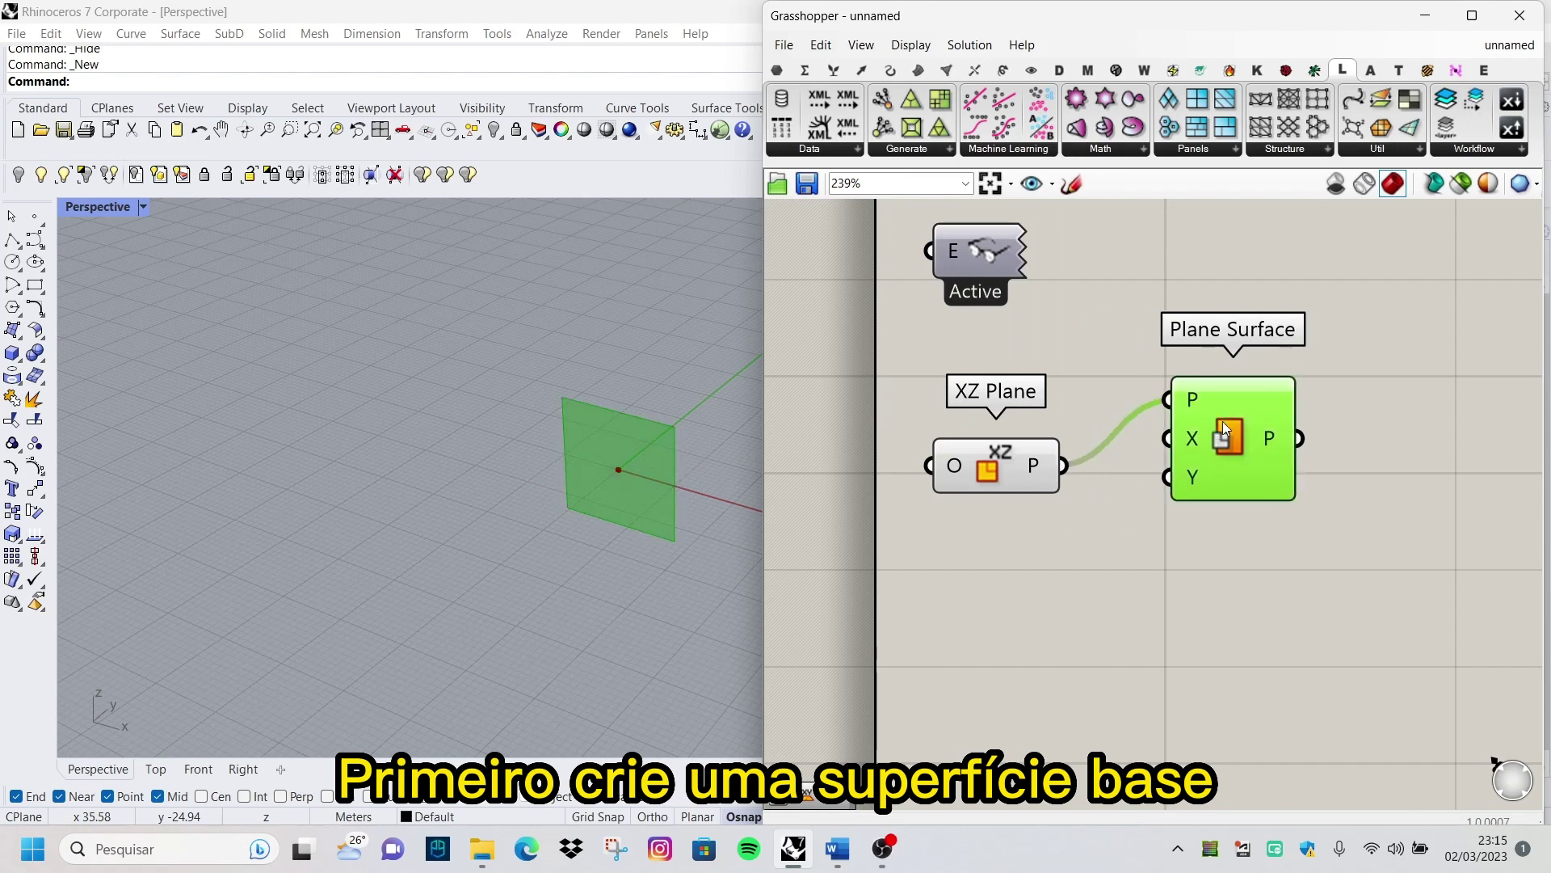
drag(1228, 476, 1385, 439)
Create two number sliders set to 5.00 and 10.00
double_click(1186, 525)
text(5.0)
key(Return)
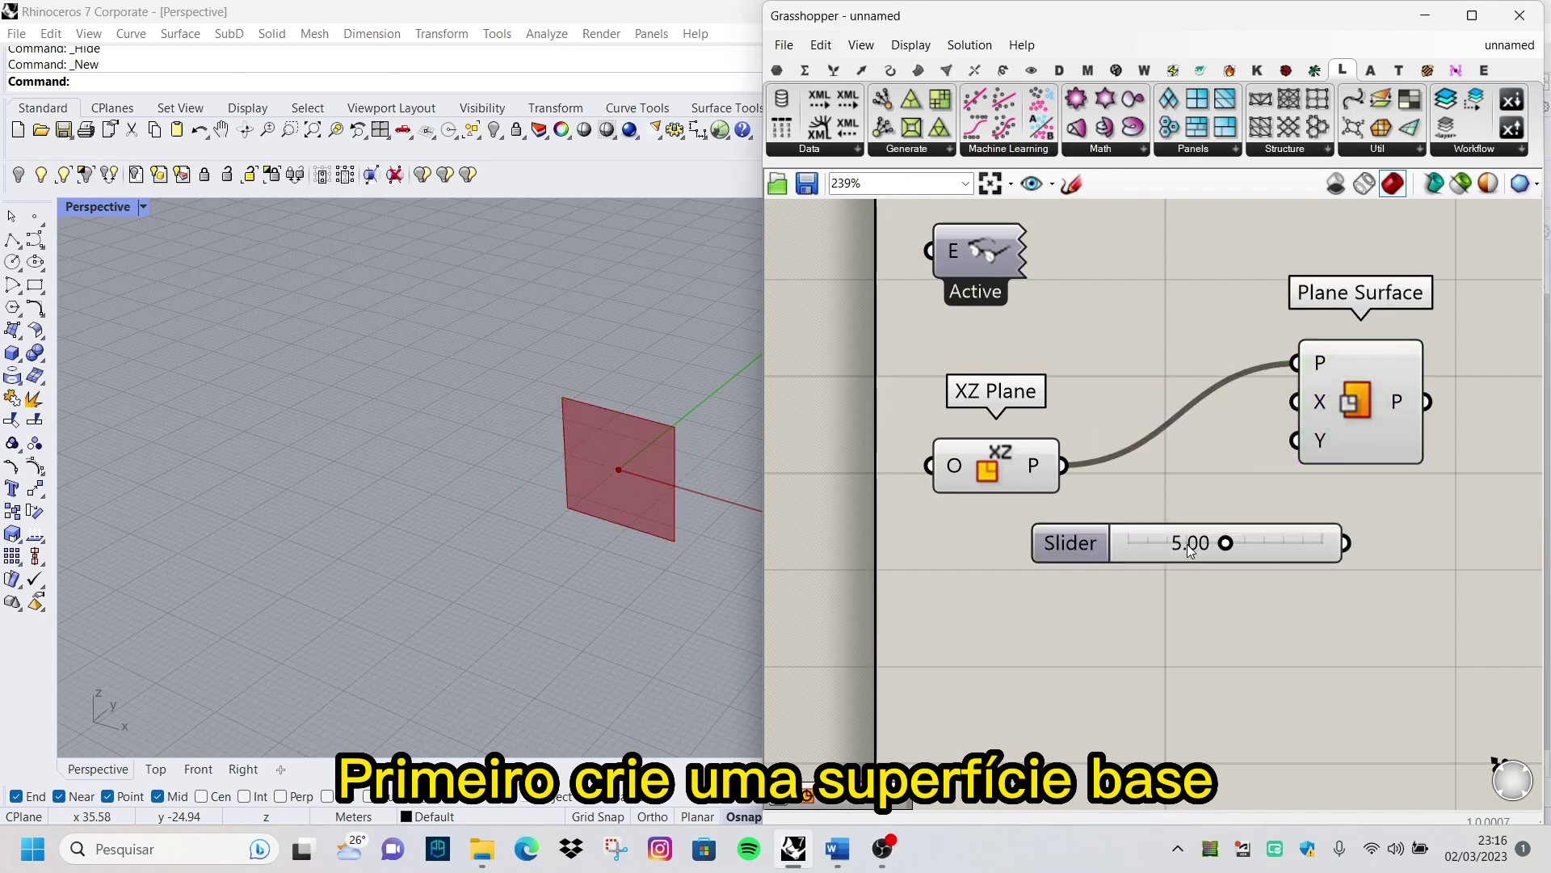
double_click(1186, 587)
text(100)
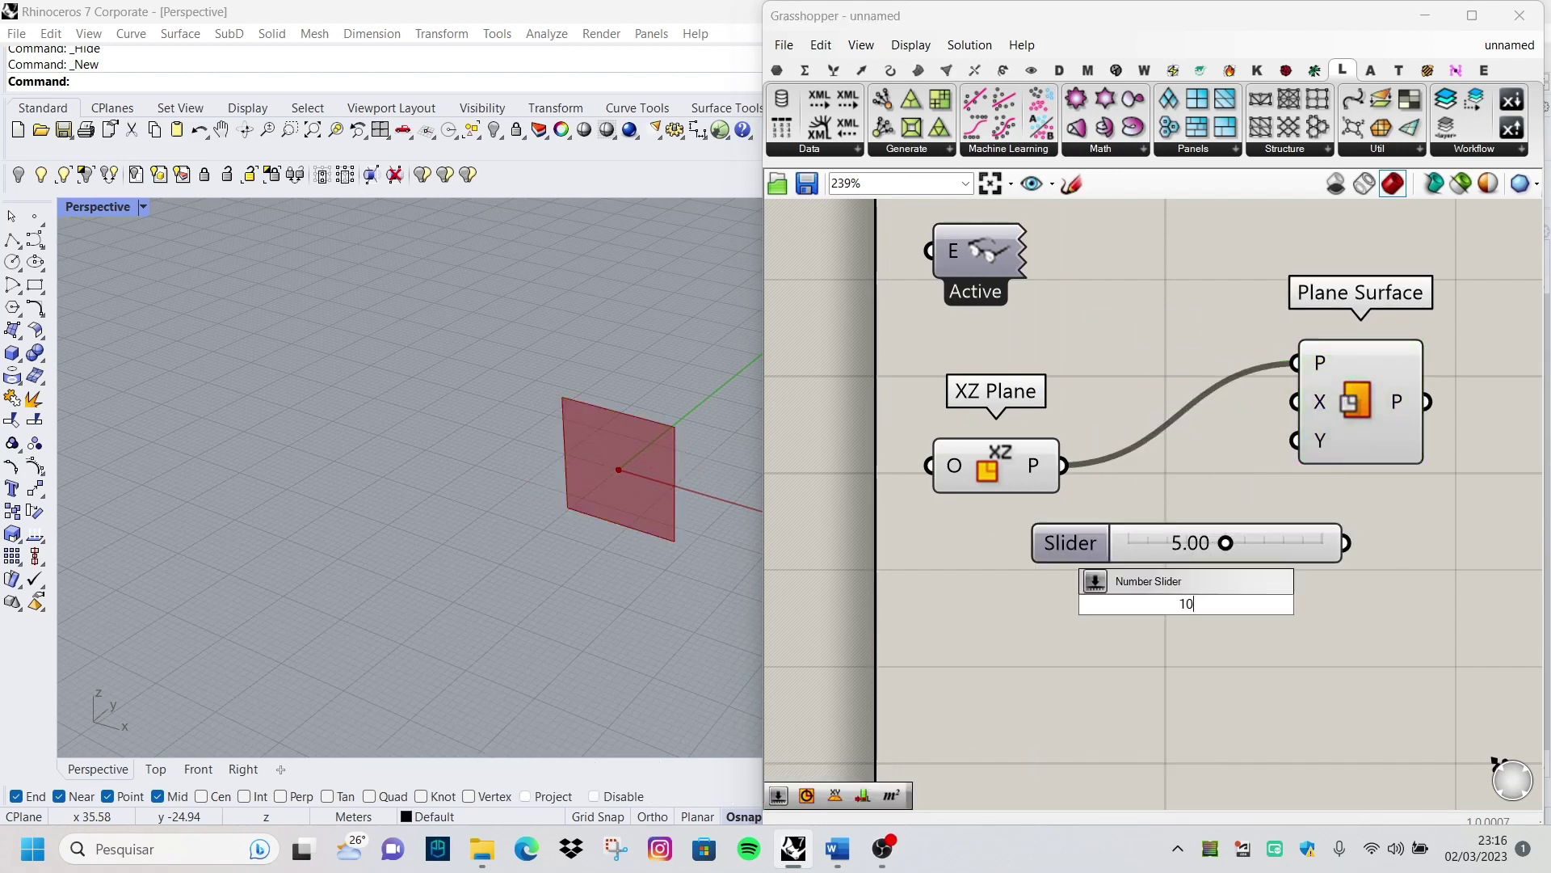
key(Return)
scroll(1212, 589, down, 1)
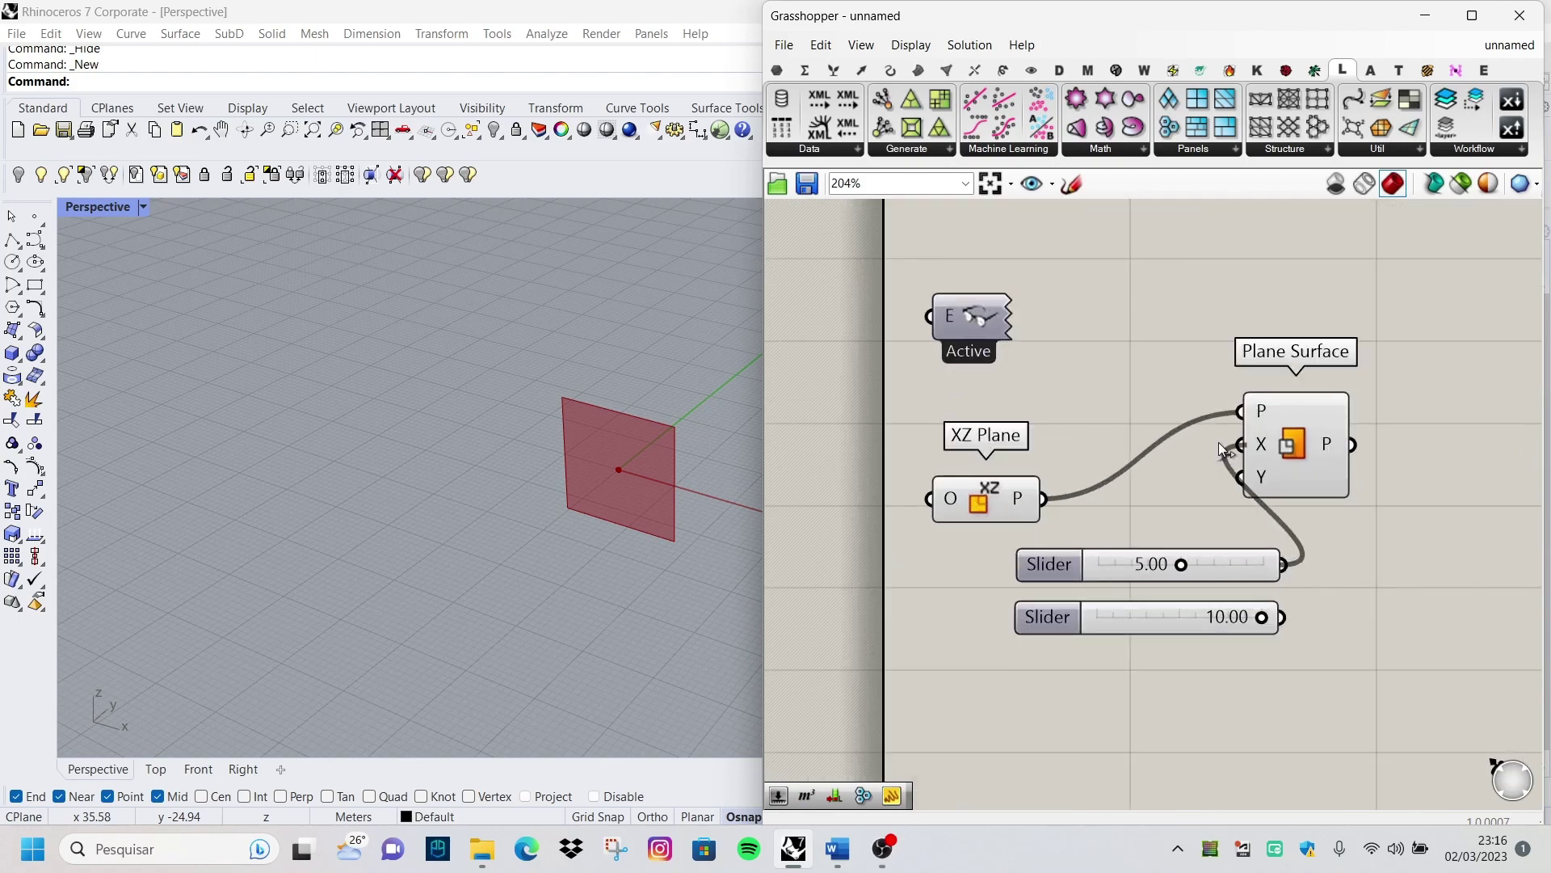
Wire the 10.00 slider to the surface's X size and 5.00 to Y size
drag(1219, 443, 1239, 444)
drag(1219, 566, 1102, 566)
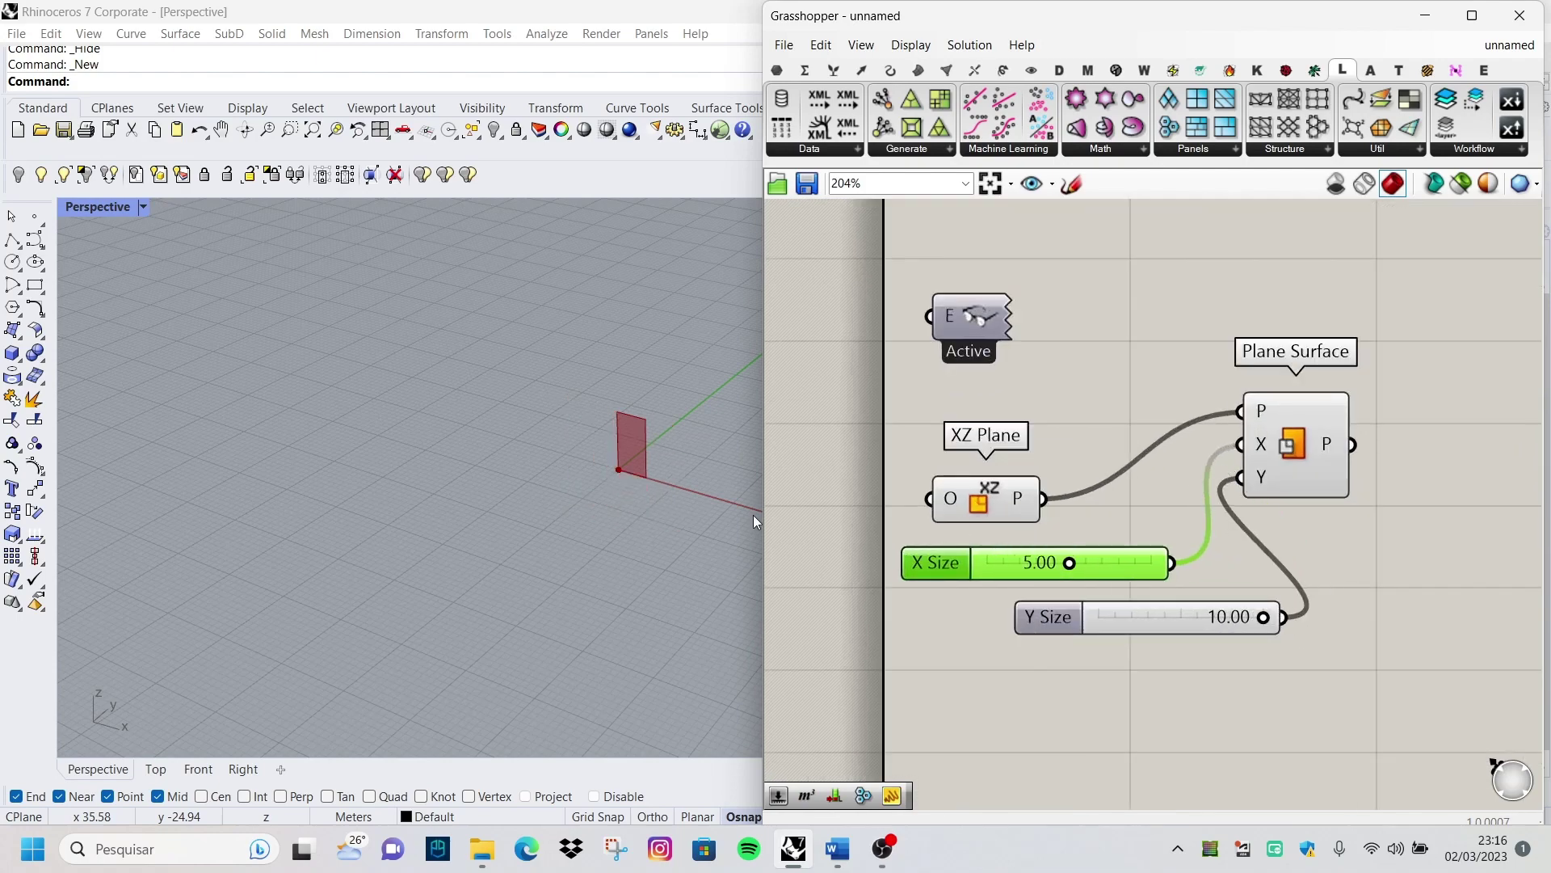
scroll(753, 516, up, 2)
drag(1205, 475, 1212, 484)
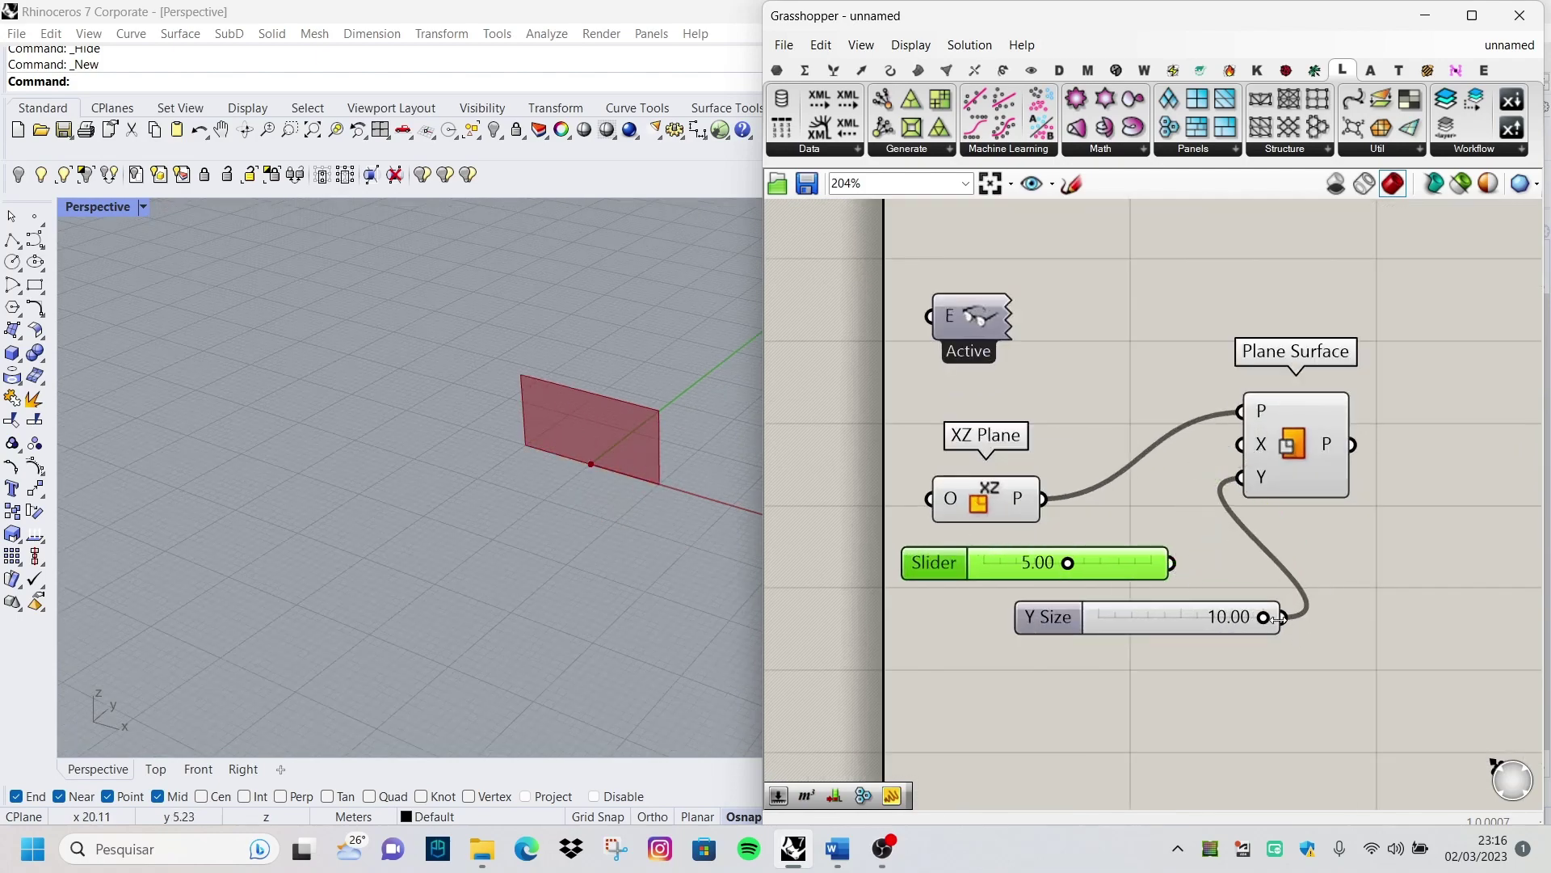
ctrl+drag(1290, 631, 1289, 597)
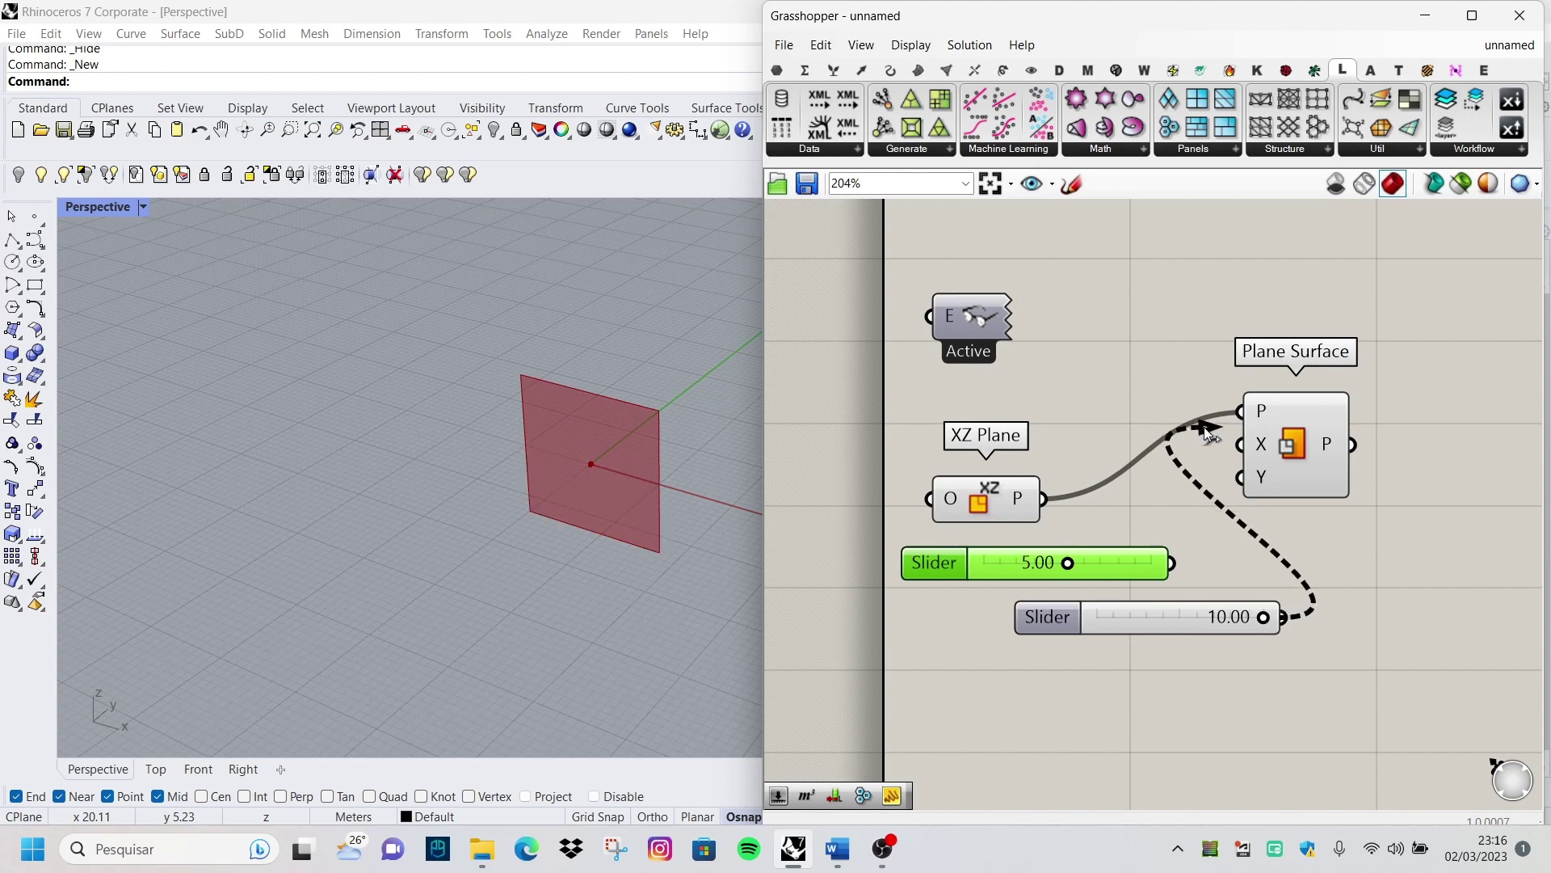
drag(1210, 434, 1240, 444)
mouse_move(1171, 564)
mouse_down()
mouse_move(1240, 477)
mouse_move(1180, 640)
mouse_move(1209, 686)
mouse_up()
mouse_move(1174, 612)
mouse_down()
mouse_move(1024, 560)
mouse_move(1166, 618)
mouse_move(1131, 629)
mouse_up()
Preview the 10 by 5 surface and orbit the view to face it
scroll(1132, 629, down, 1)
click(1272, 499)
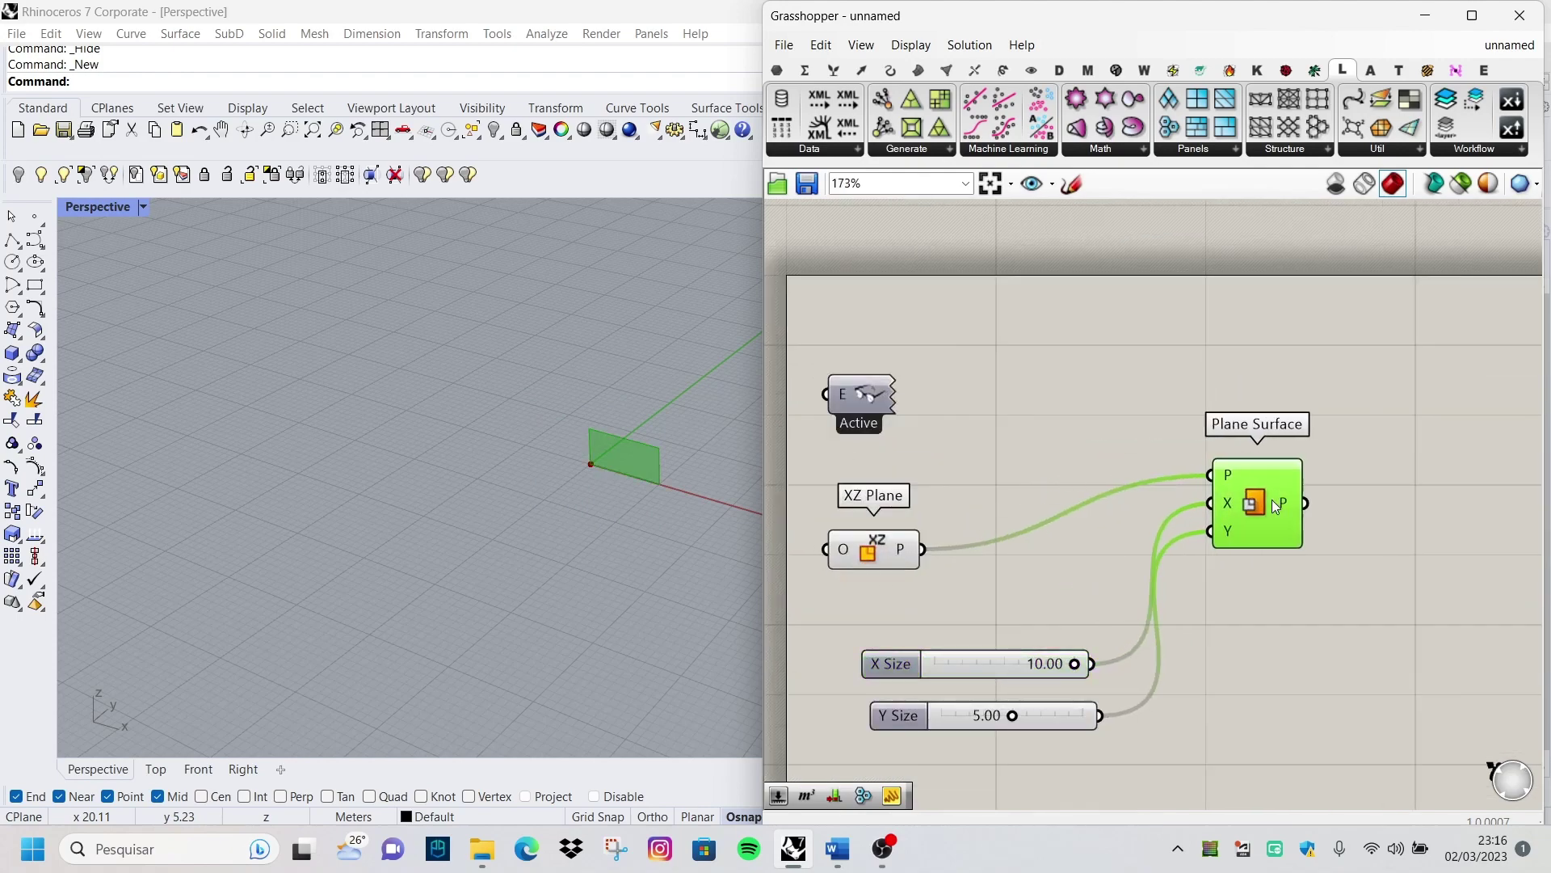
scroll(1159, 514, down, 2)
scroll(454, 482, up, 2)
scroll(453, 481, down, 3)
scroll(515, 463, up, 3)
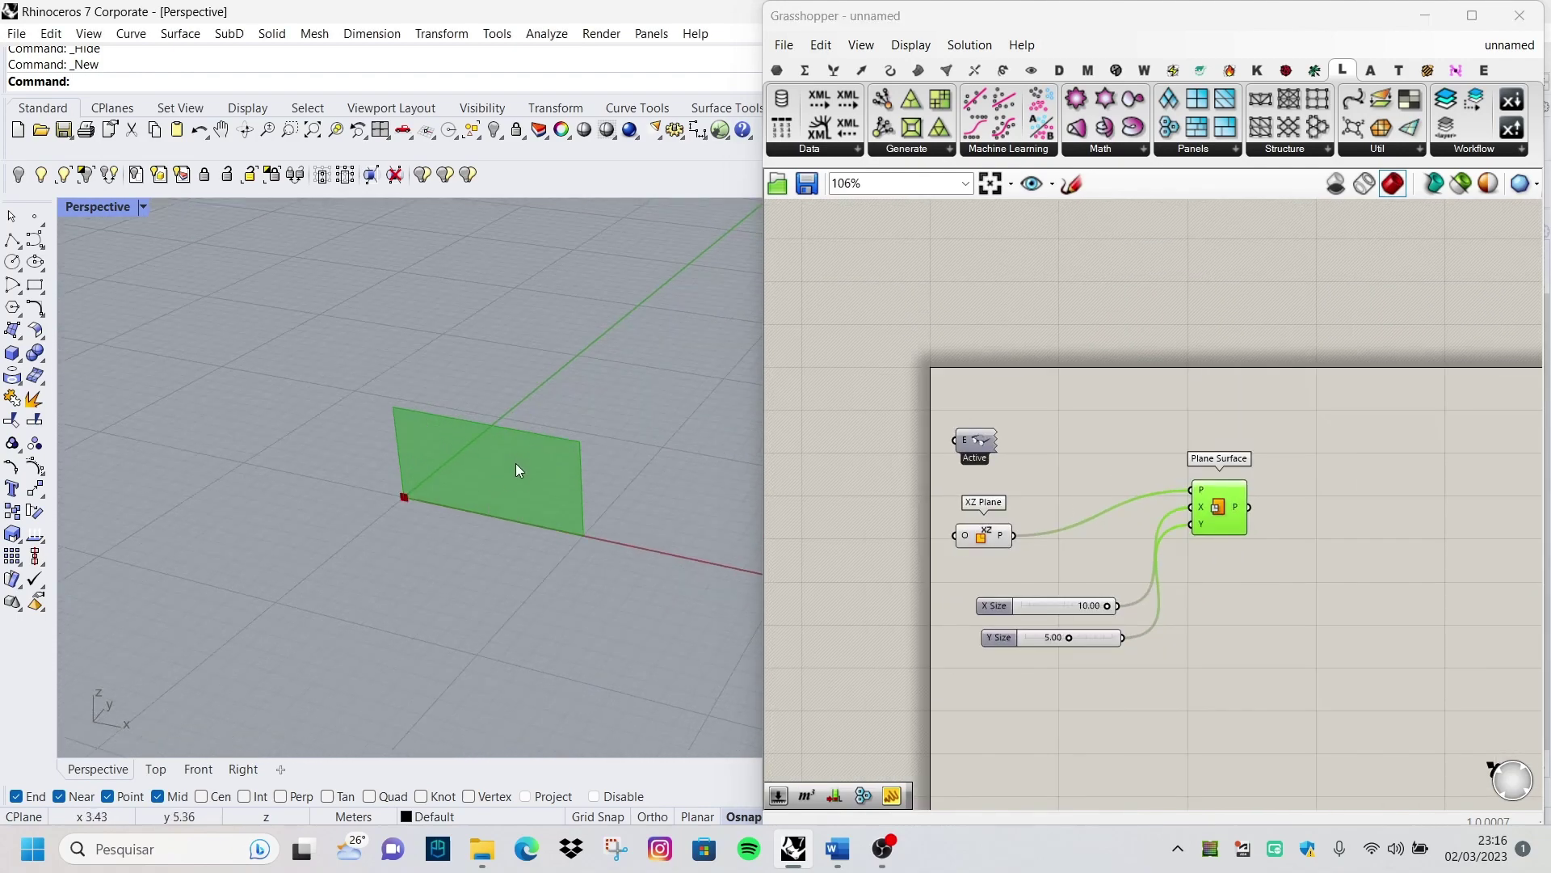
right_drag(515, 463, 555, 433)
scroll(1412, 506, up, 1)
scroll(1412, 506, up, 3)
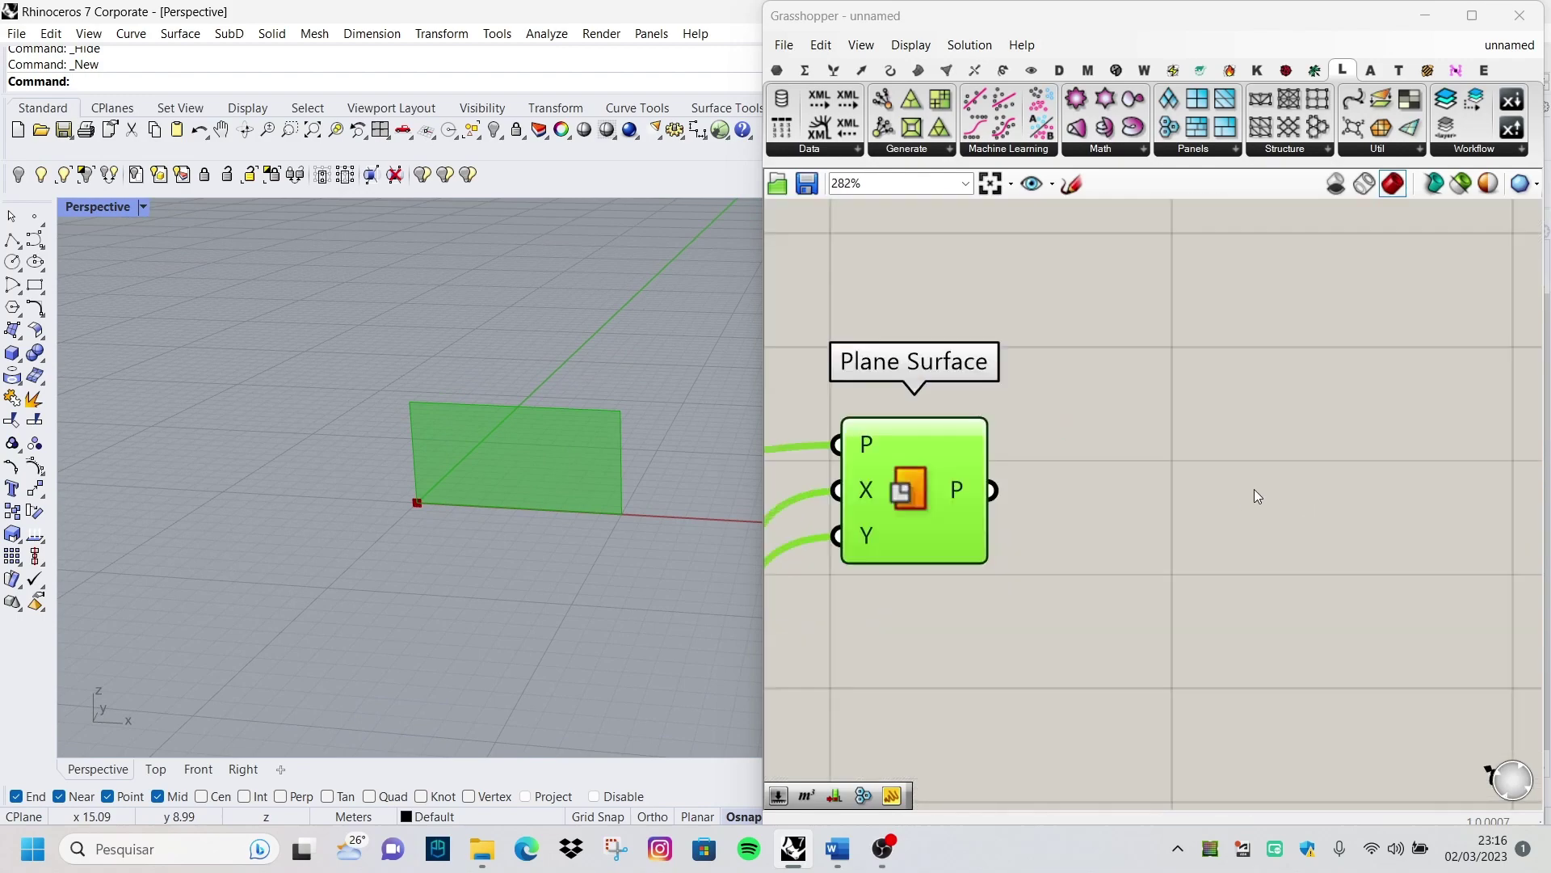
scroll(1254, 496, down, 1)
Add a Populate Geometry component fed by the base surface
double_click(1253, 488)
text(po)
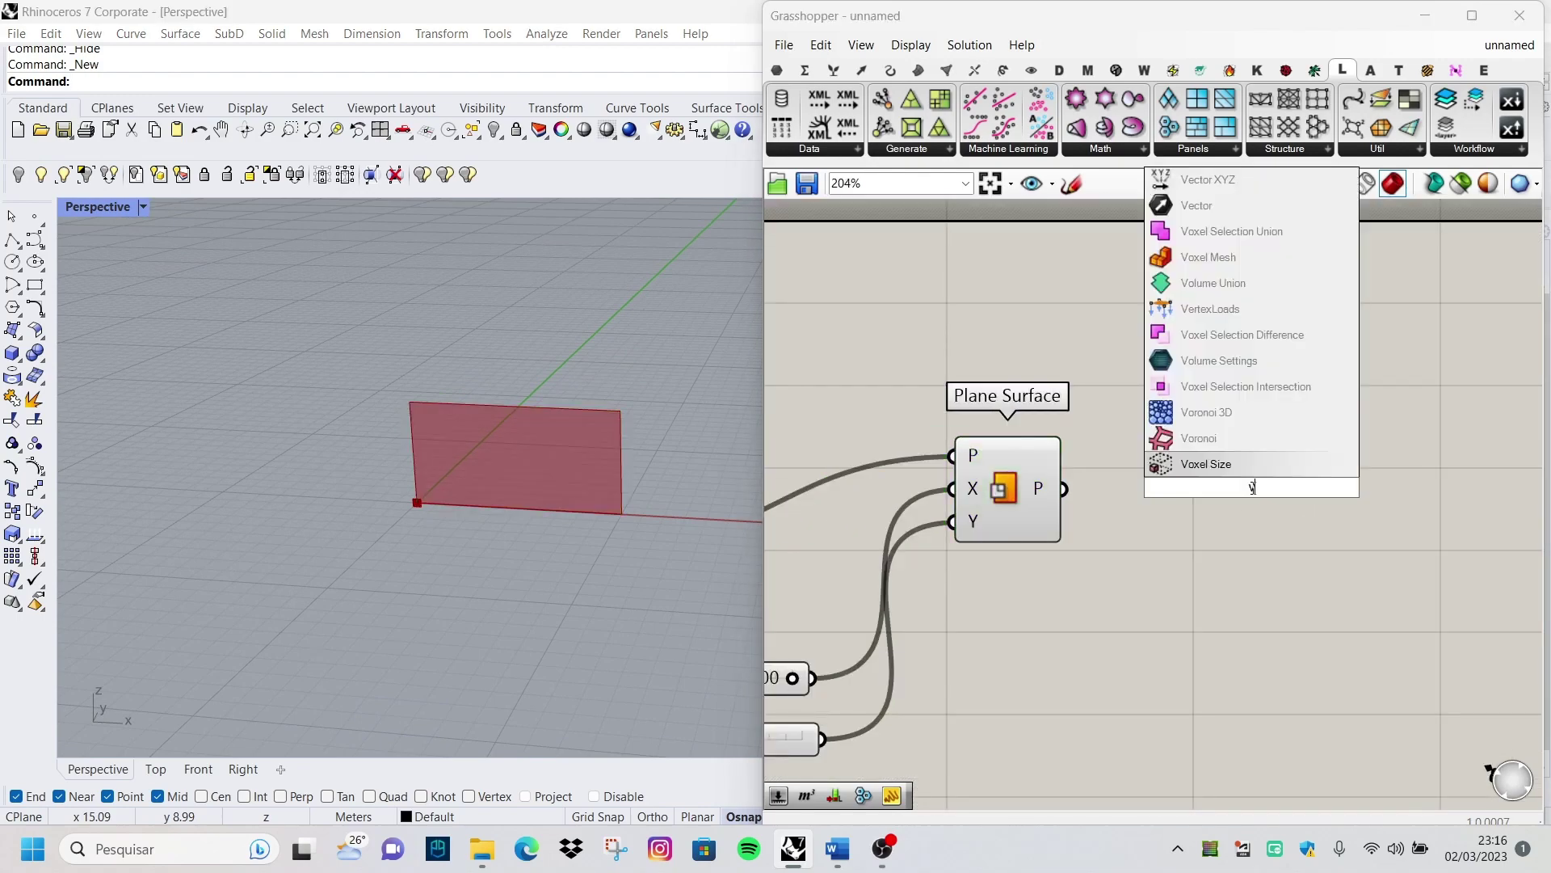
text(l)
key(BackSpace)
key(BackSpace)
key(BackSpace)
text(popul)
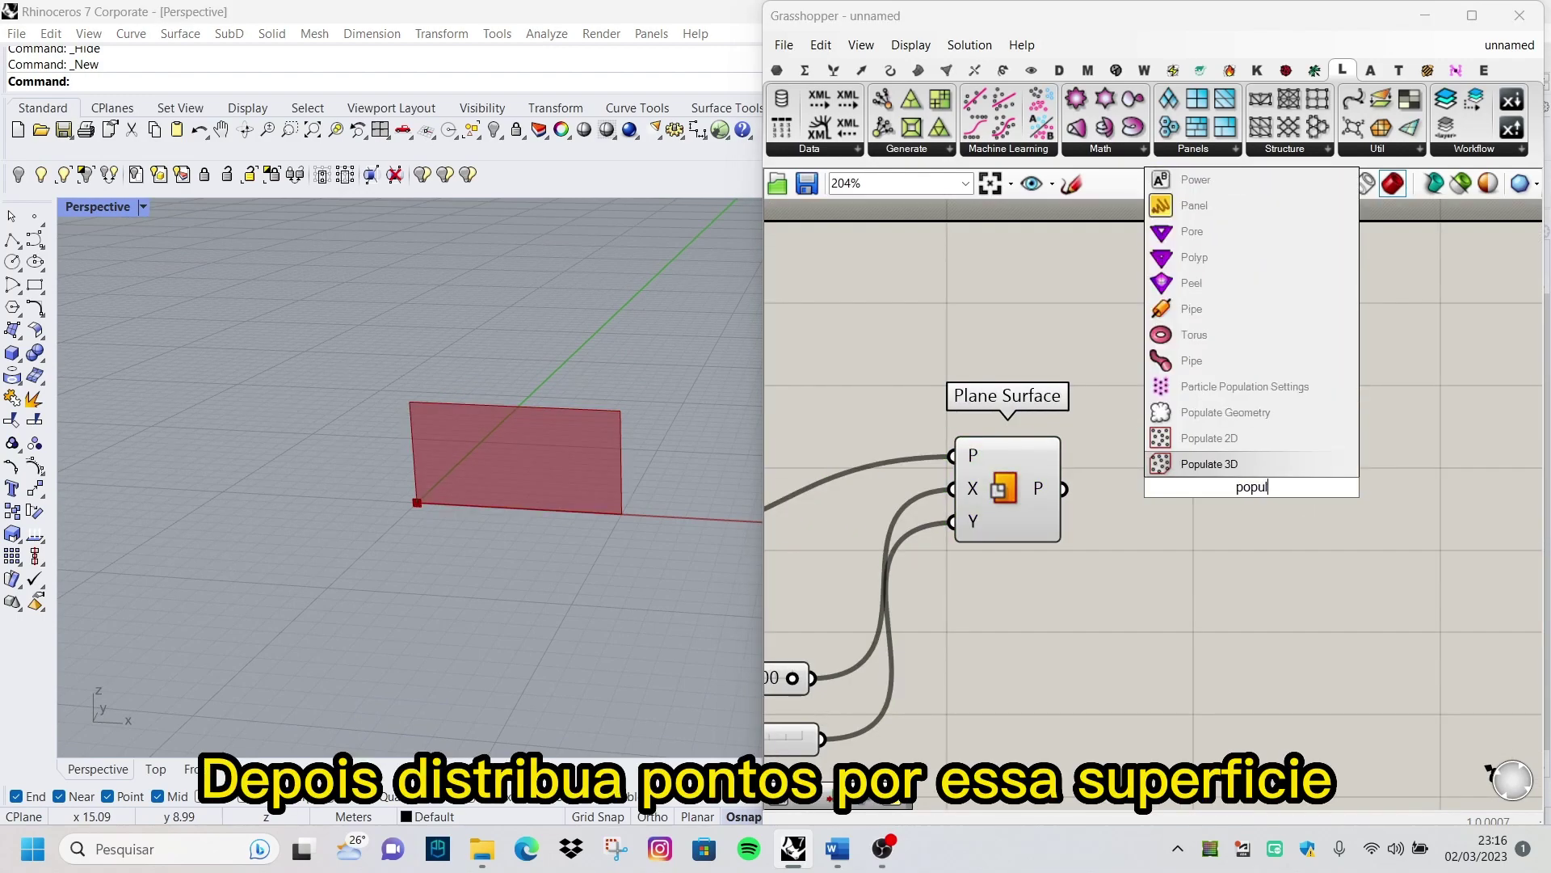
click(1265, 387)
drag(1043, 495, 1196, 438)
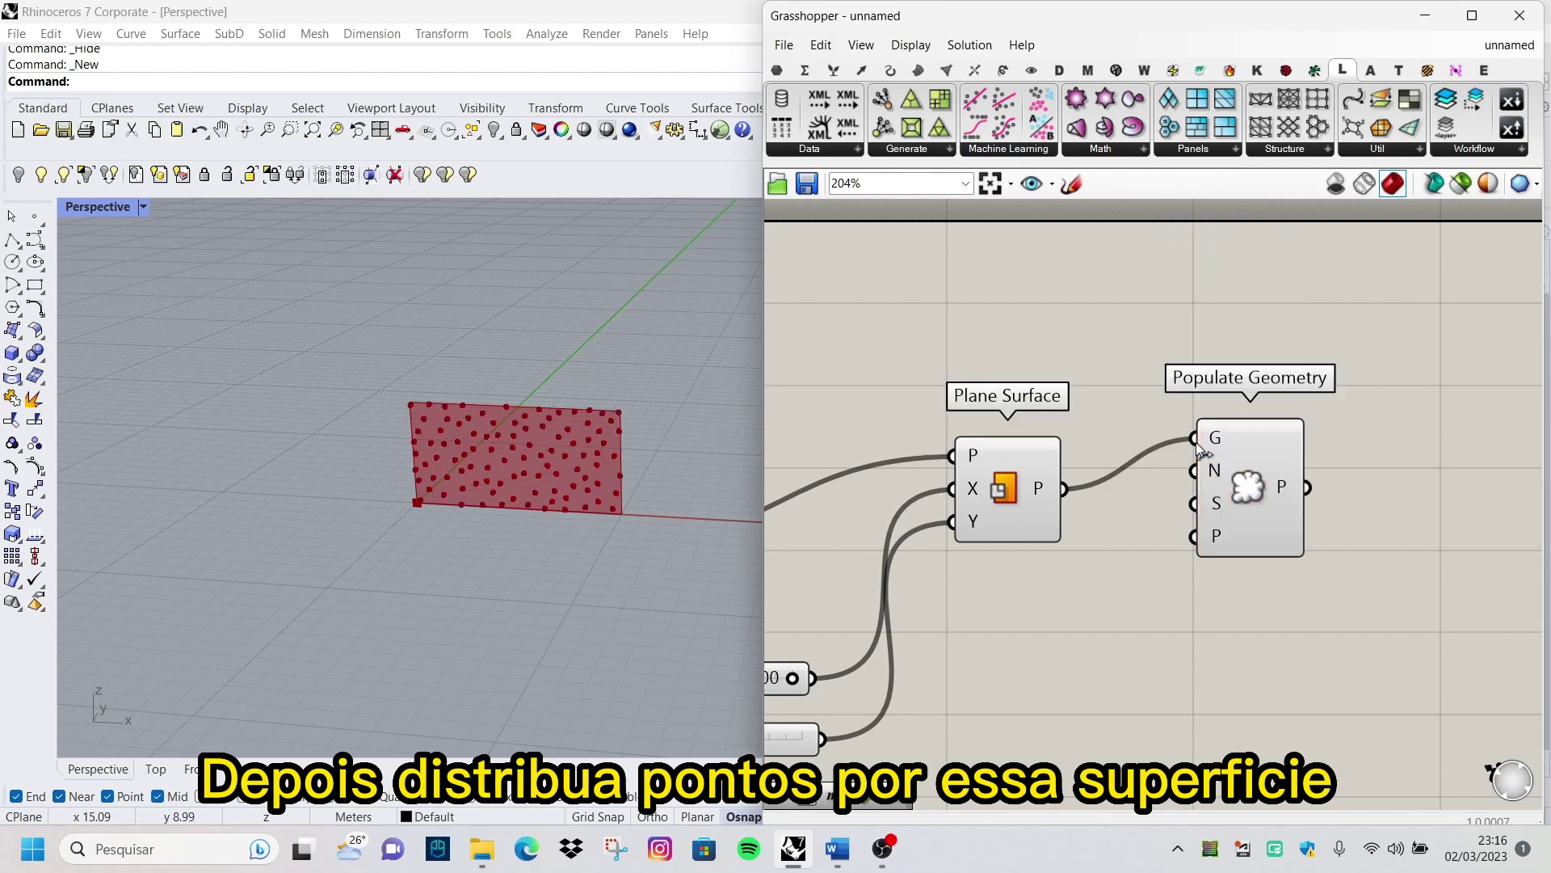
scroll(1105, 544, down, 1)
scroll(1257, 474, up, 1)
Set the point count with a 200 slider
double_click(1202, 530)
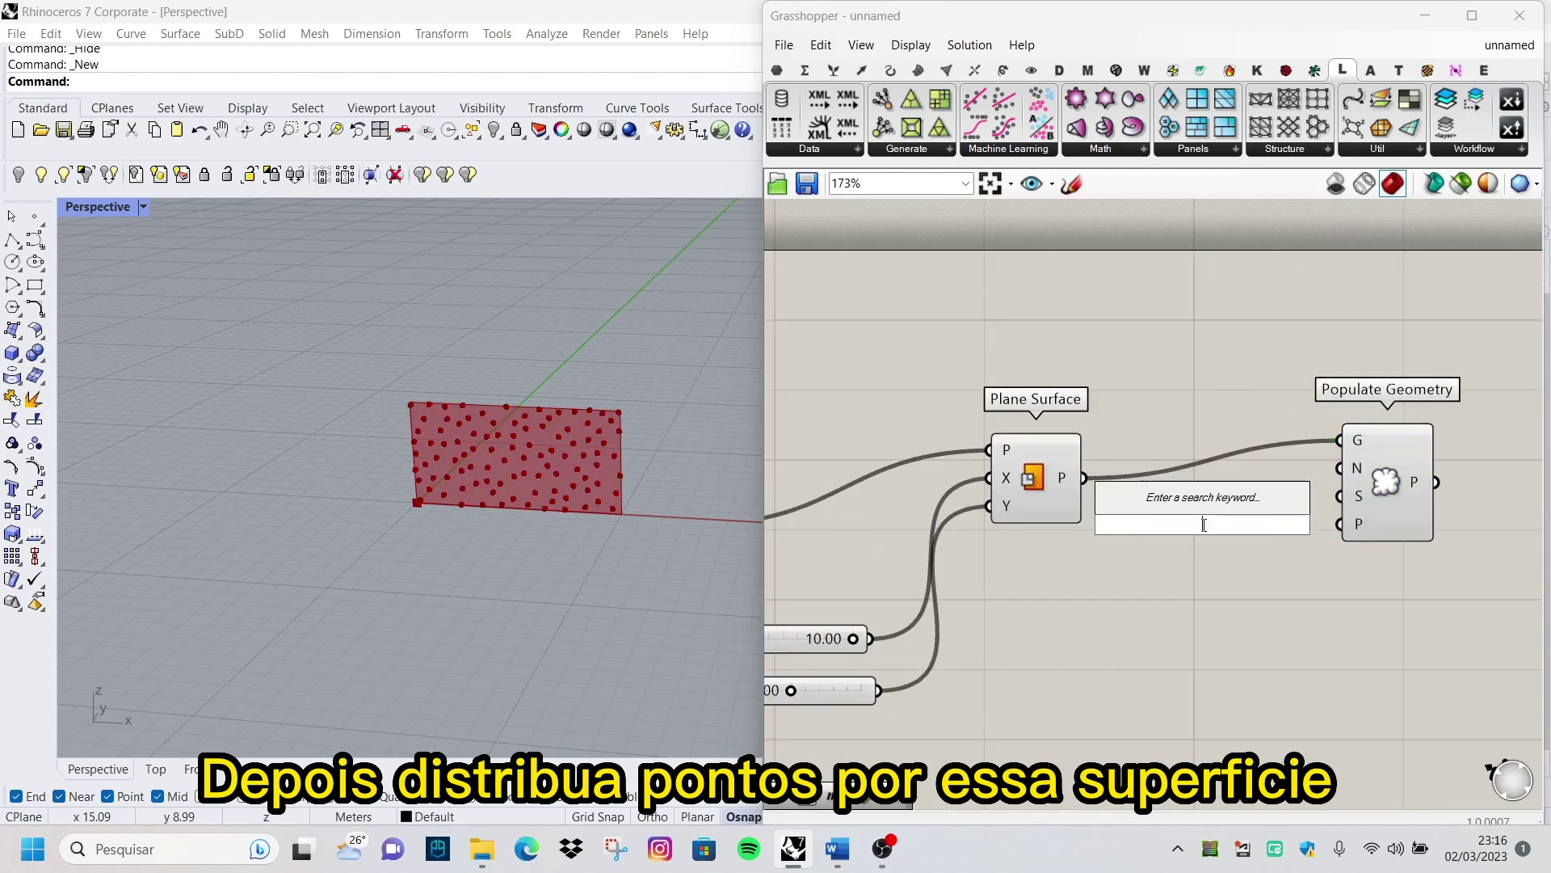
text(200)
key(Return)
scroll(1292, 521, up, 2)
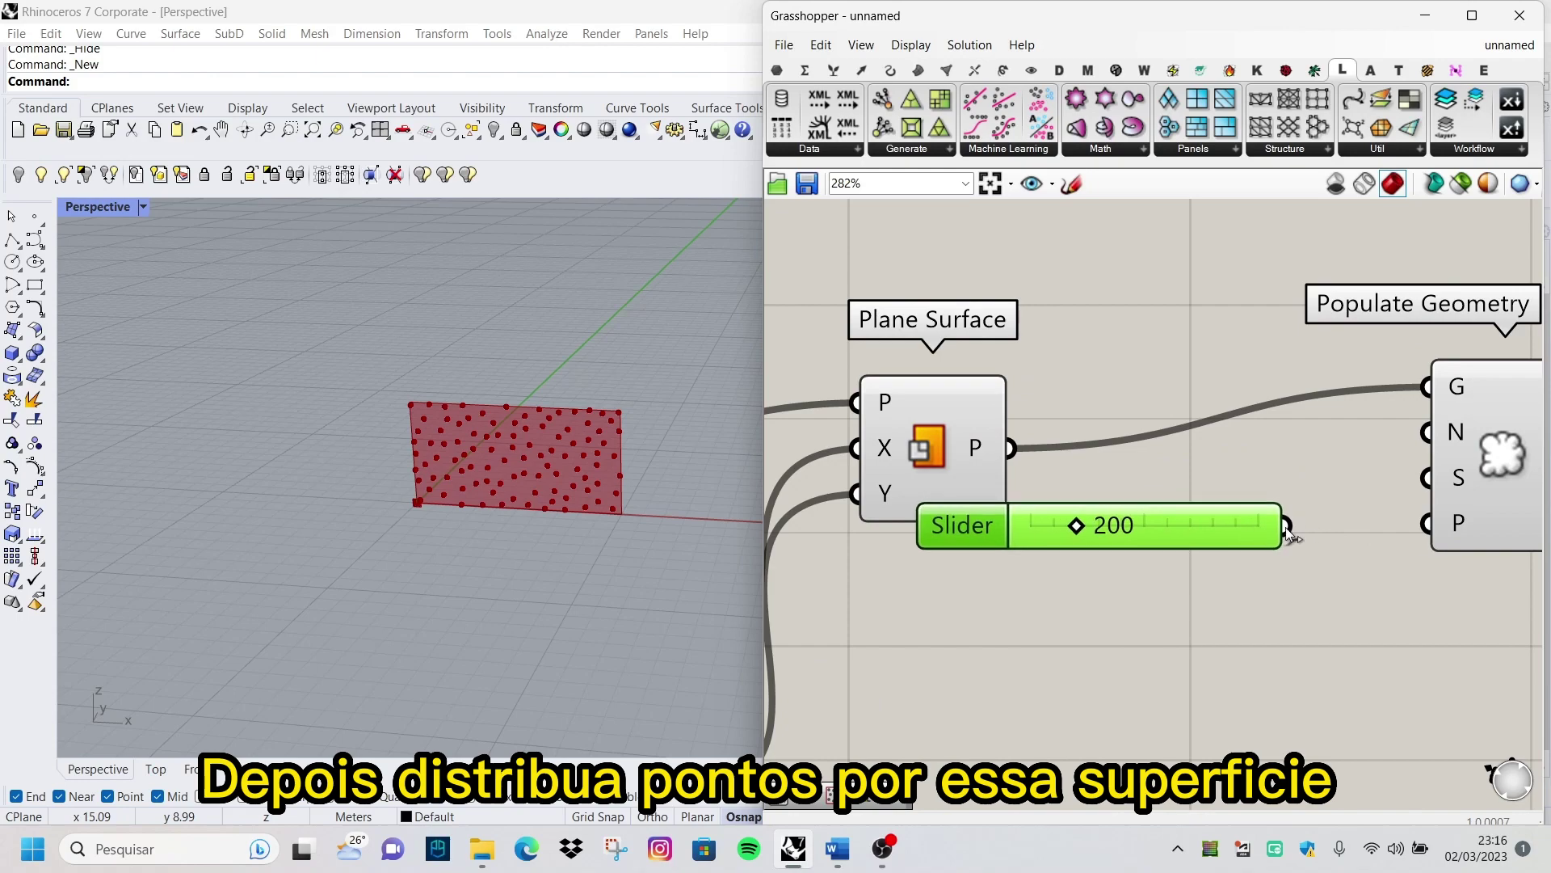
drag(1408, 443, 1426, 432)
scroll(1245, 562, down, 1)
scroll(1155, 596, up, 1)
Drive the random seed with a 20 slider placed under the Count slider
double_click(1155, 596)
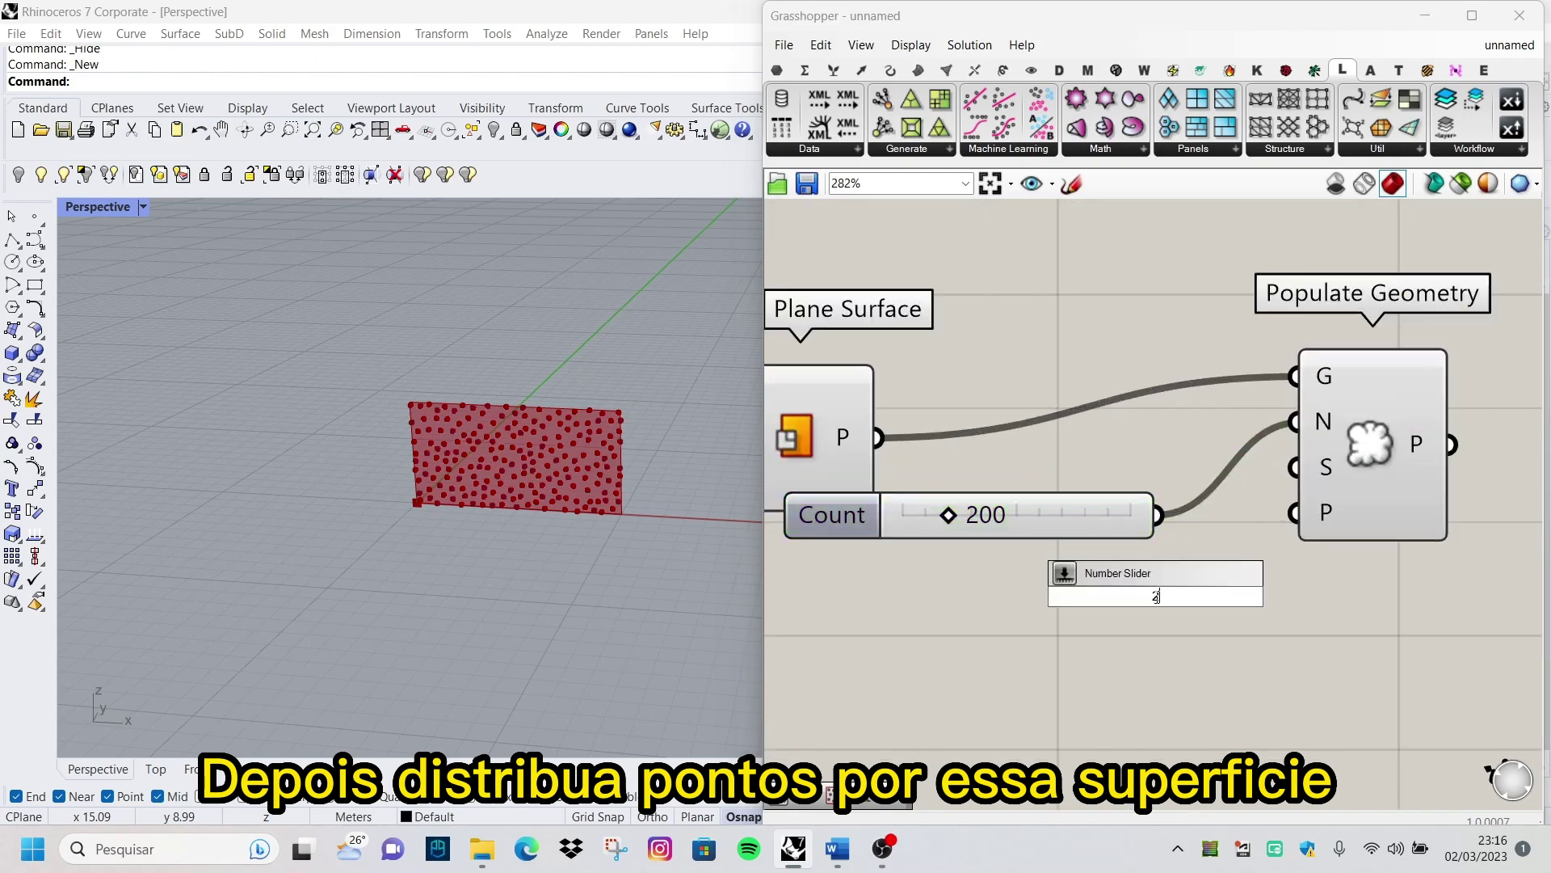
text(20)
key(Return)
drag(1341, 595, 1294, 466)
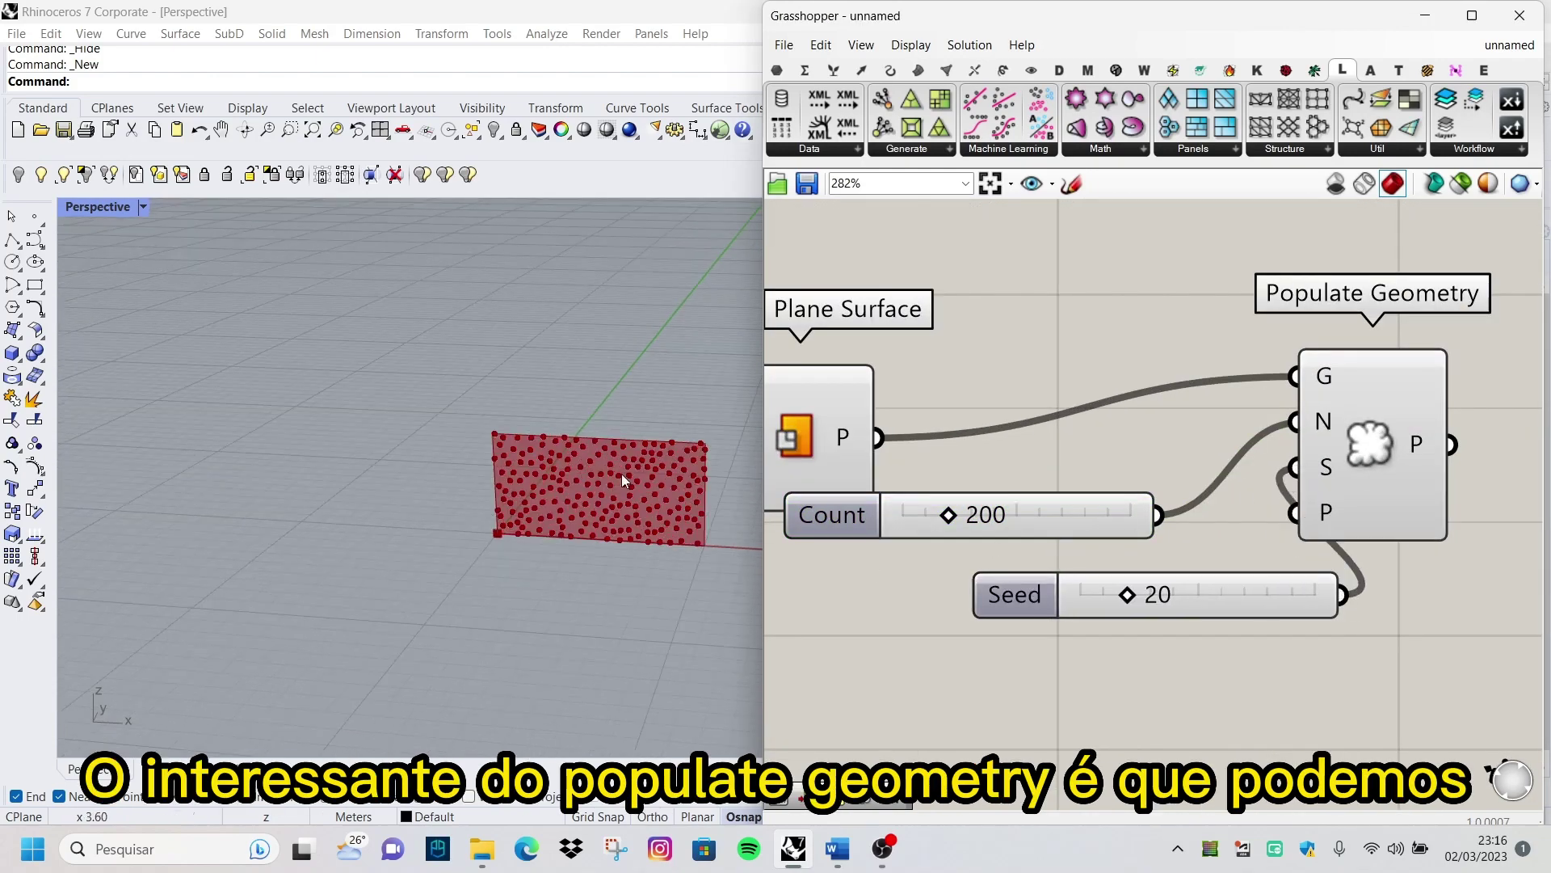
shift+right_drag(622, 473, 493, 516)
scroll(493, 516, up, 3)
scroll(583, 477, down, 2)
scroll(987, 588, down, 3)
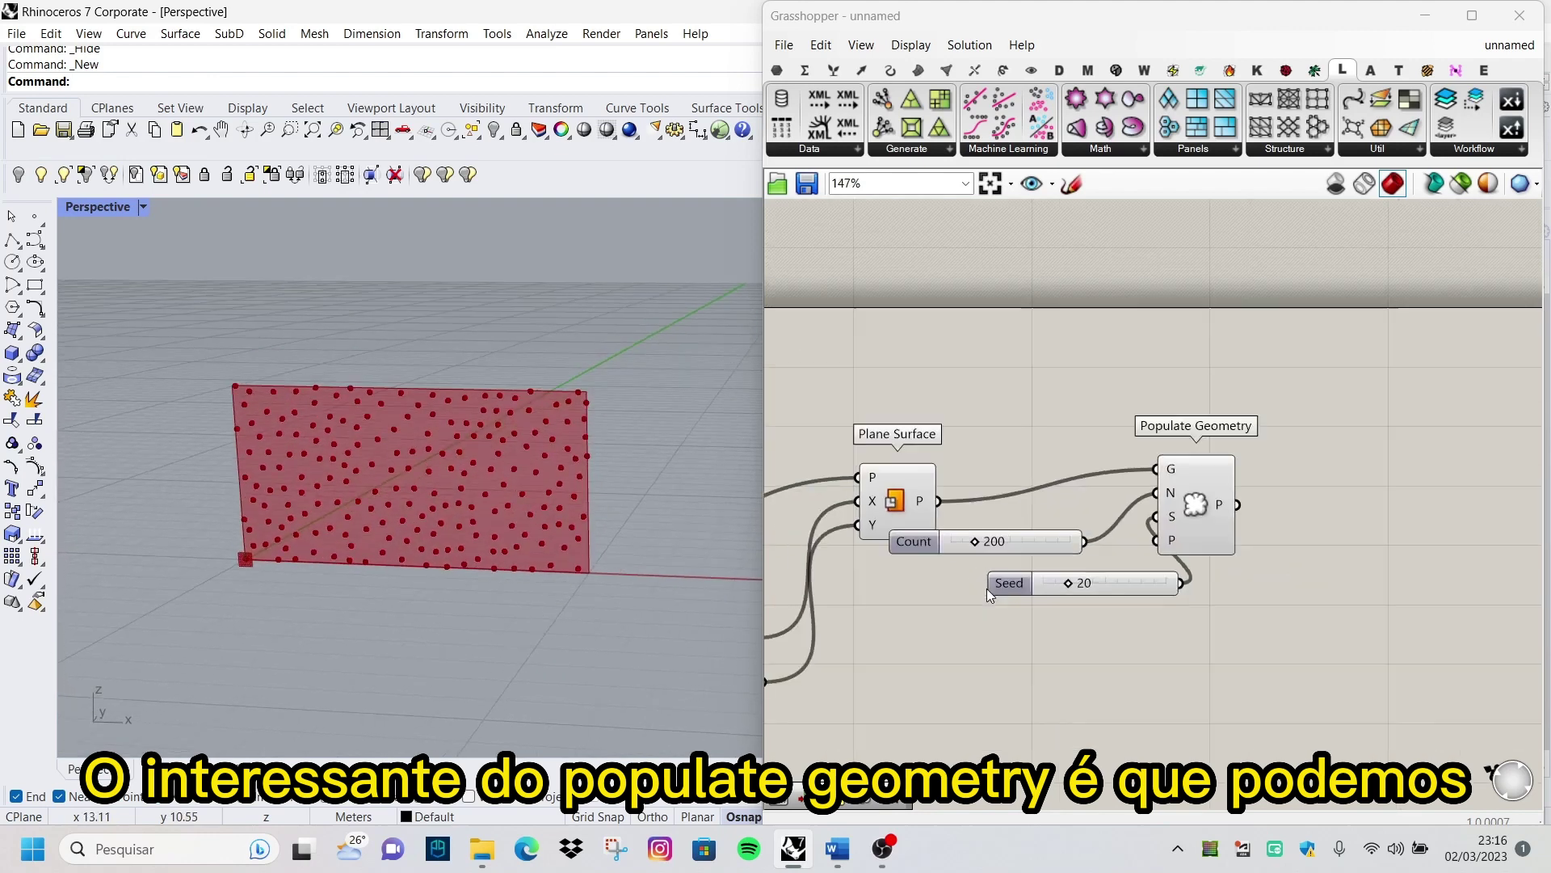
scroll(1162, 515, up, 1)
Add a Voronoi component fed by the scattered points and bounded by the base surface
double_click(1165, 522)
text(vort)
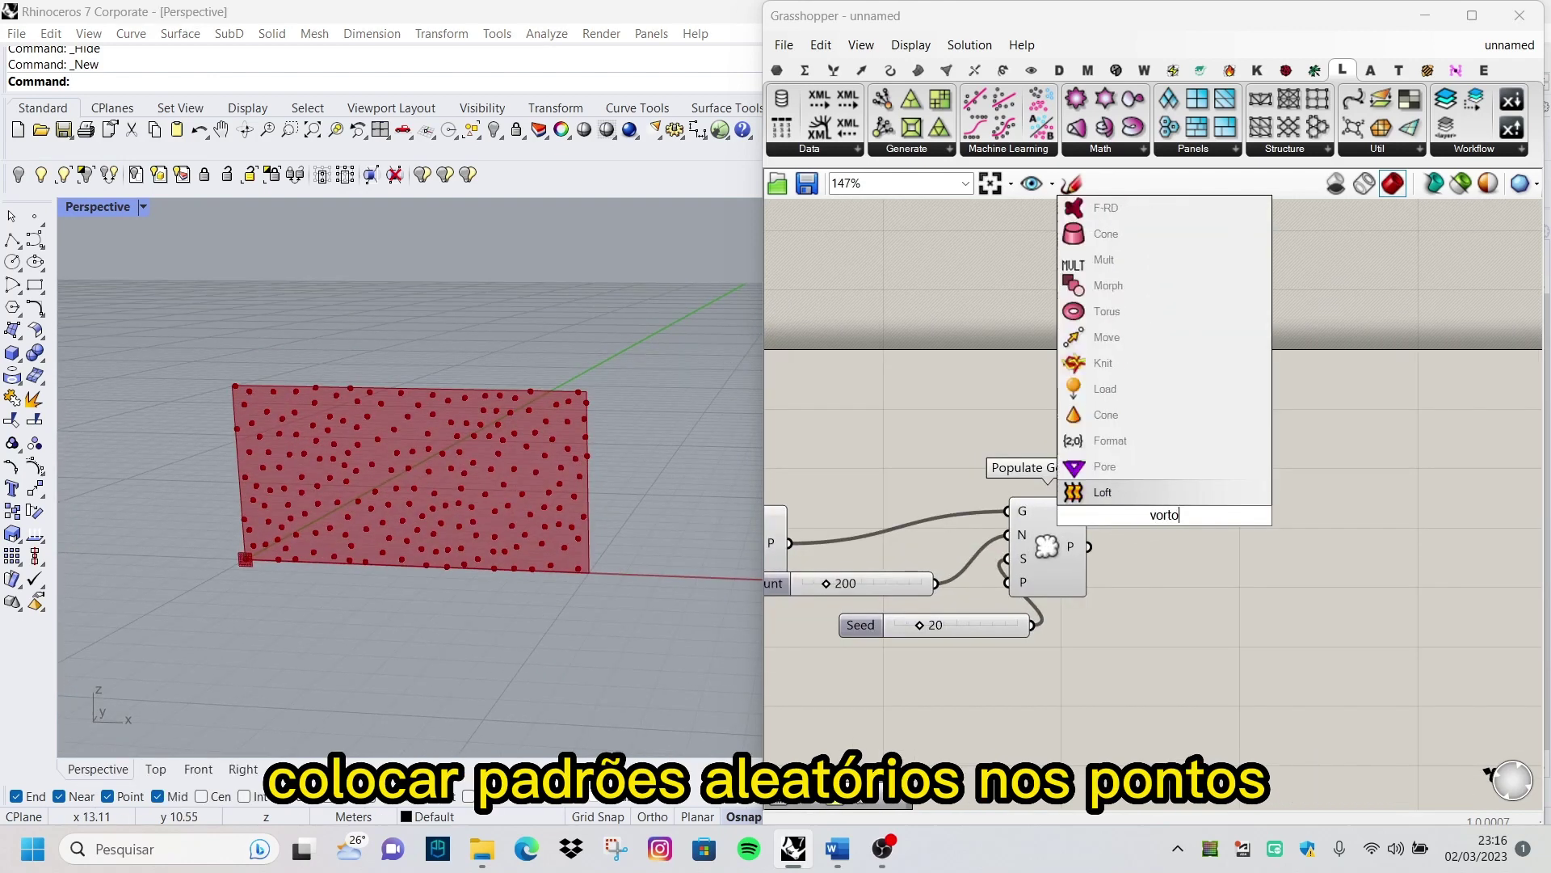
key(BackSpace)
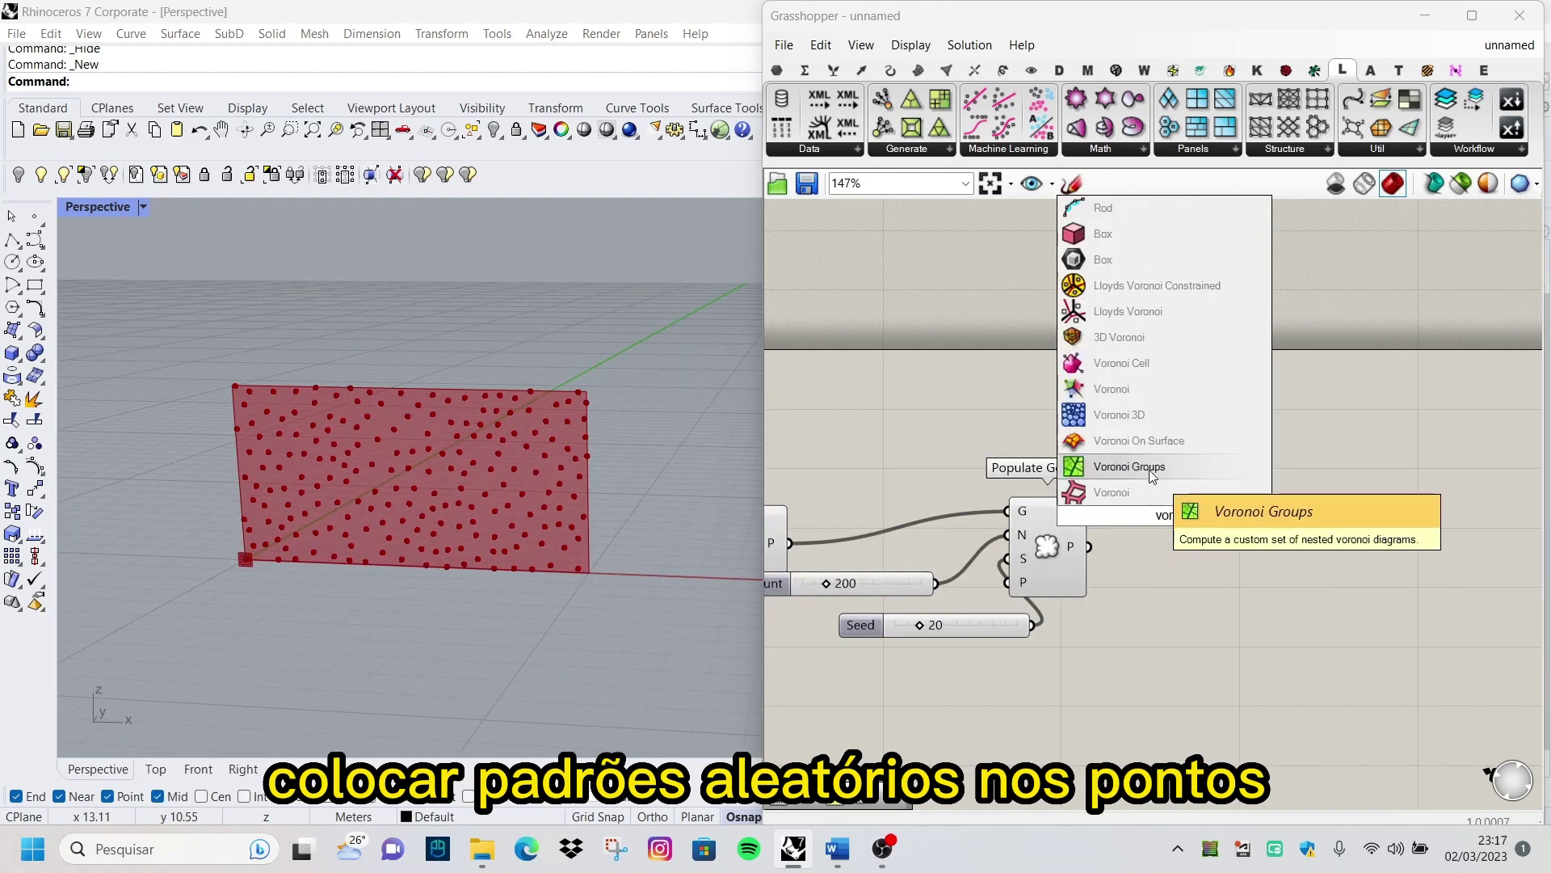
click(1122, 390)
scroll(1199, 543, up, 2)
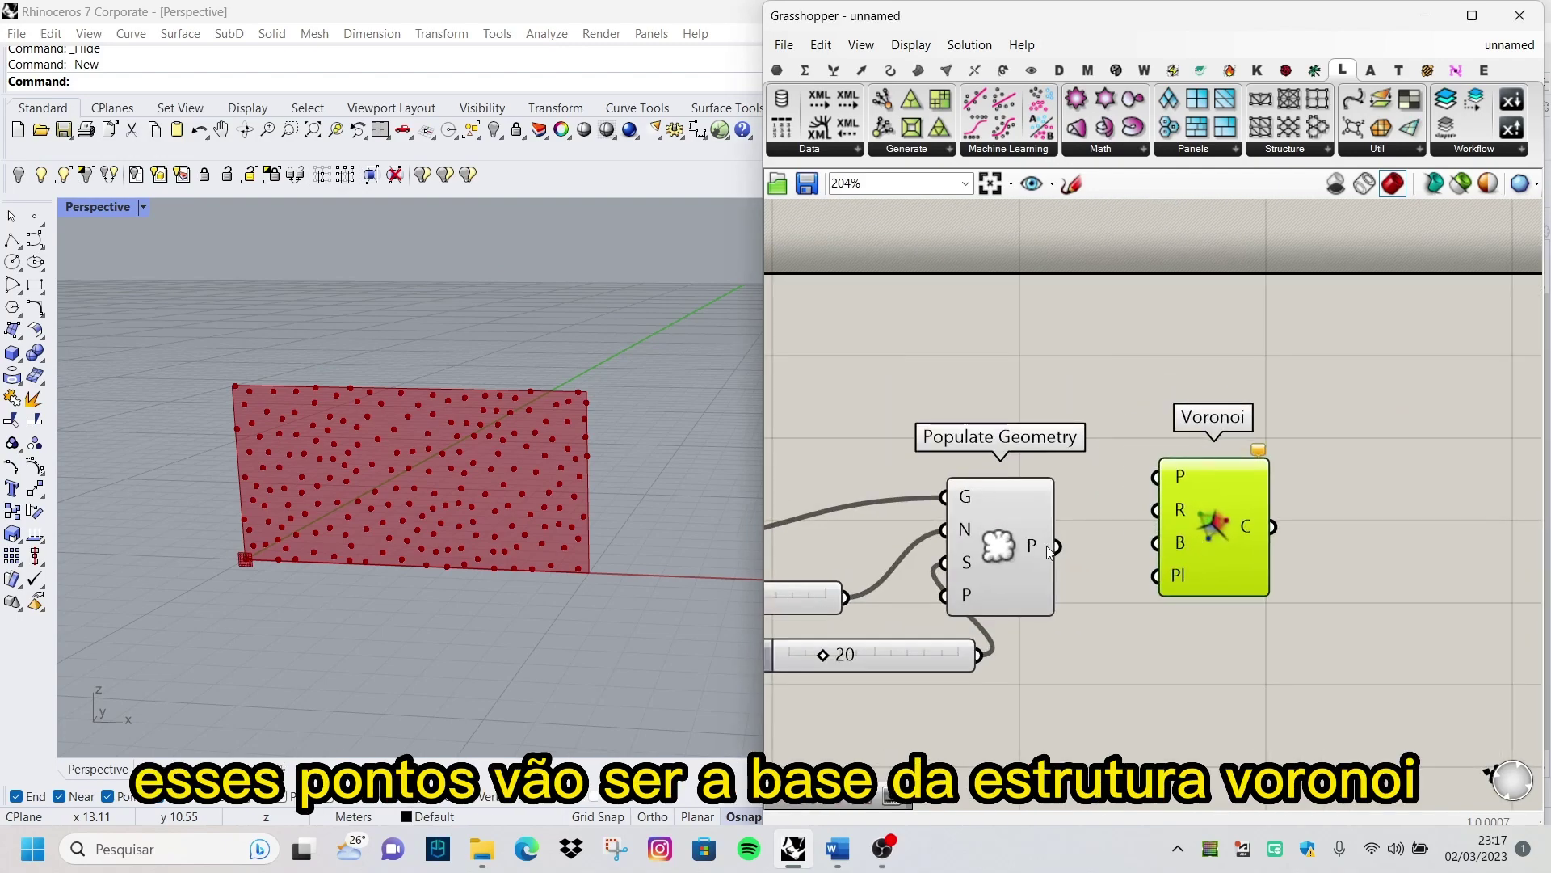
drag(1176, 484, 1178, 483)
scroll(1001, 567, down, 1)
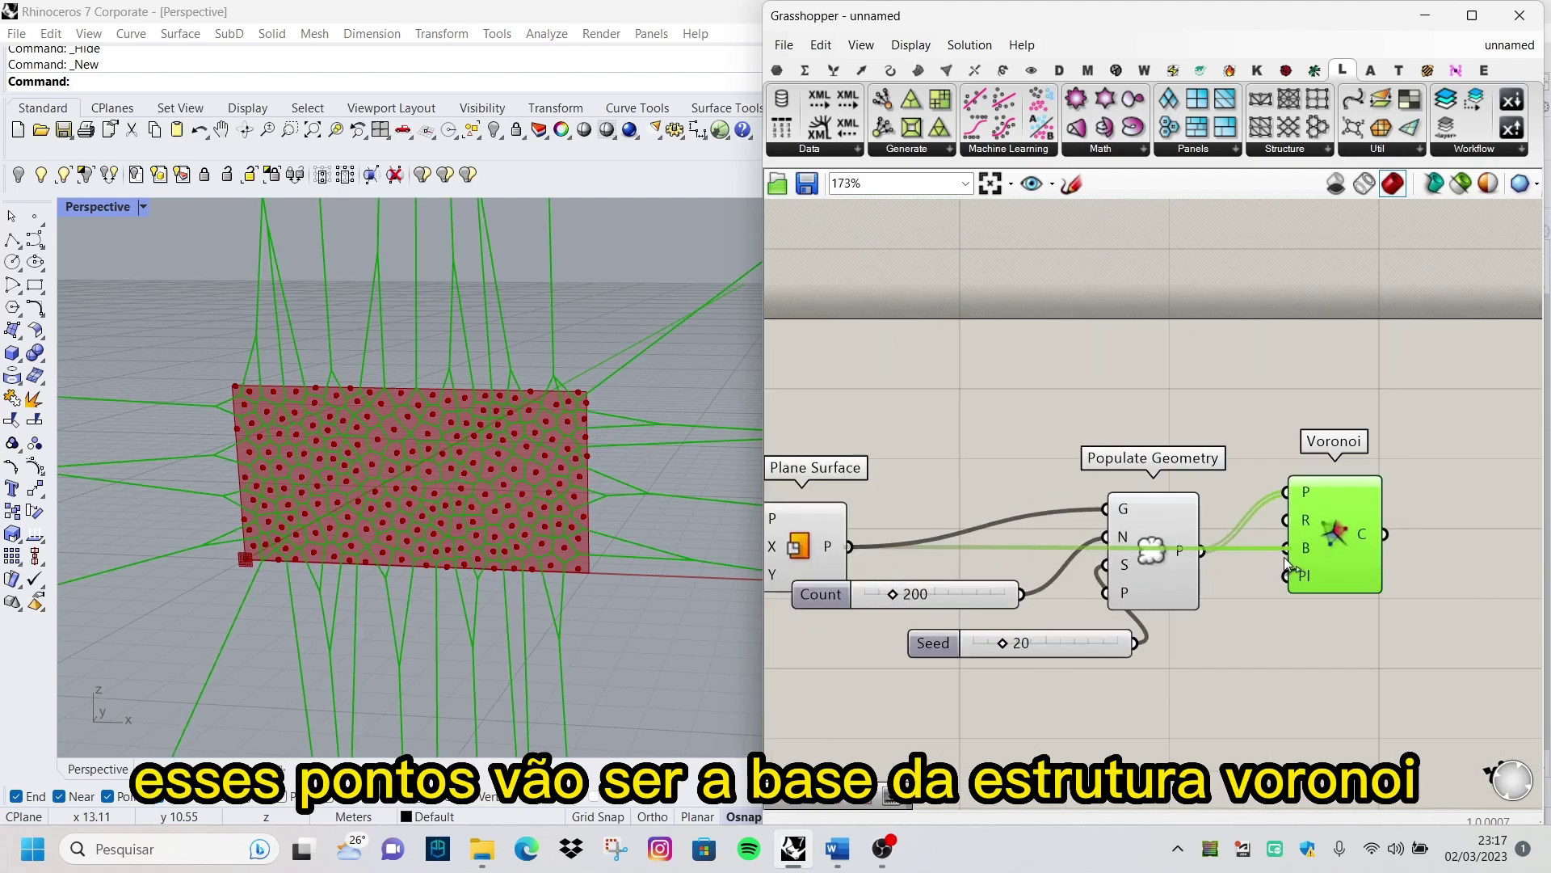
drag(1288, 563, 1286, 549)
scroll(1051, 566, down, 2)
scroll(561, 531, up, 2)
scroll(328, 491, up, 3)
scroll(345, 498, down, 3)
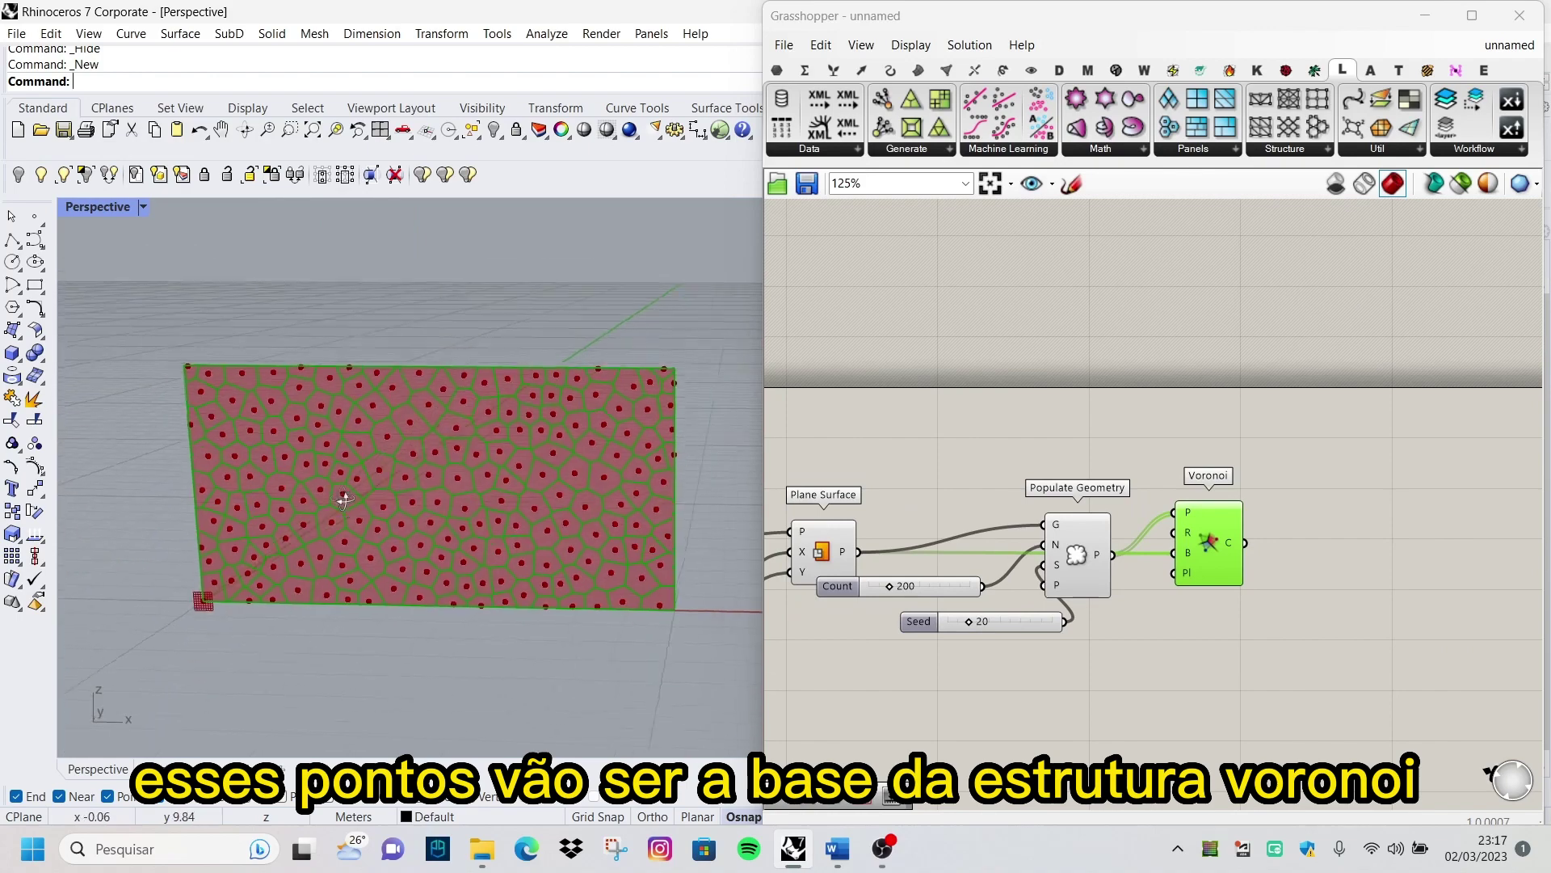
scroll(330, 484, up, 2)
scroll(331, 484, down, 3)
scroll(903, 560, up, 2)
Change the Count slider to 150 points
click(923, 608)
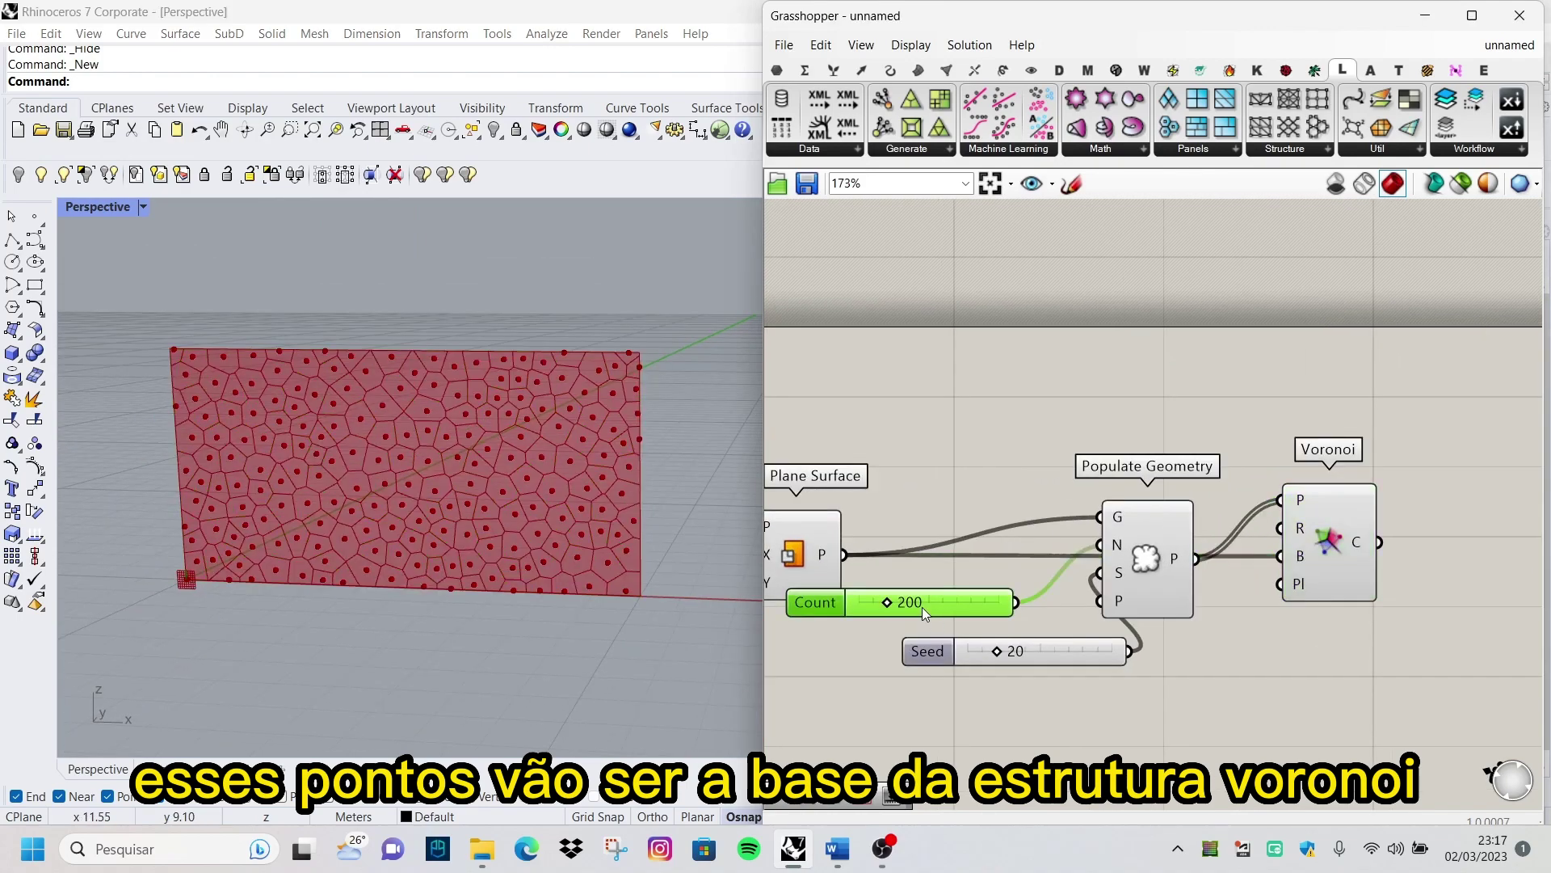
text(150)
key(Return)
scroll(395, 454, up, 2)
scroll(380, 464, down, 3)
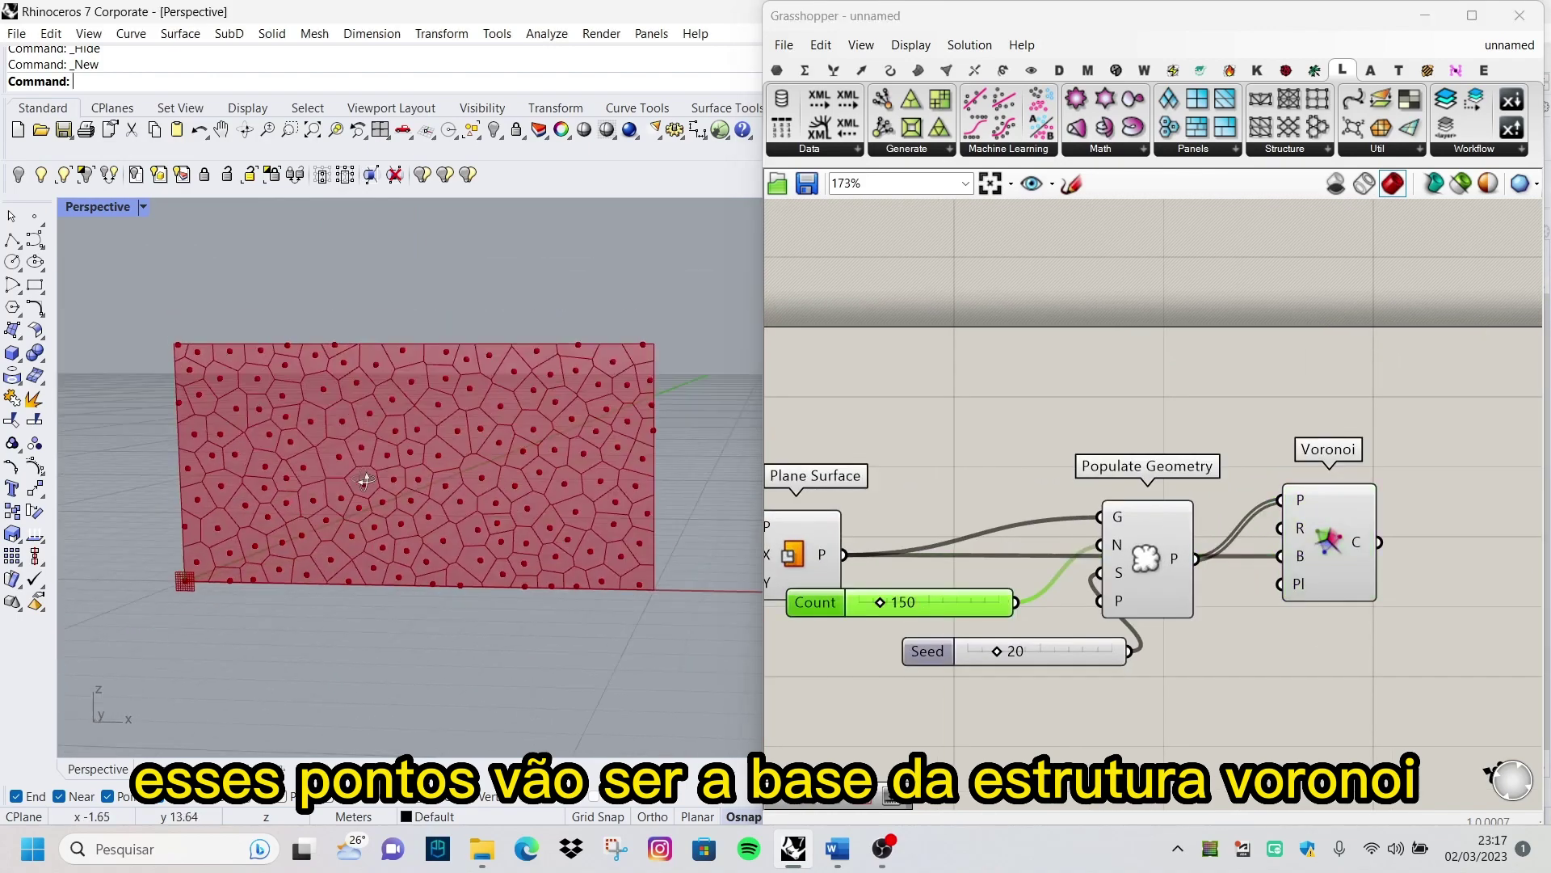
scroll(366, 472, down, 1)
scroll(366, 473, down, 1)
scroll(362, 473, up, 2)
scroll(430, 443, down, 2)
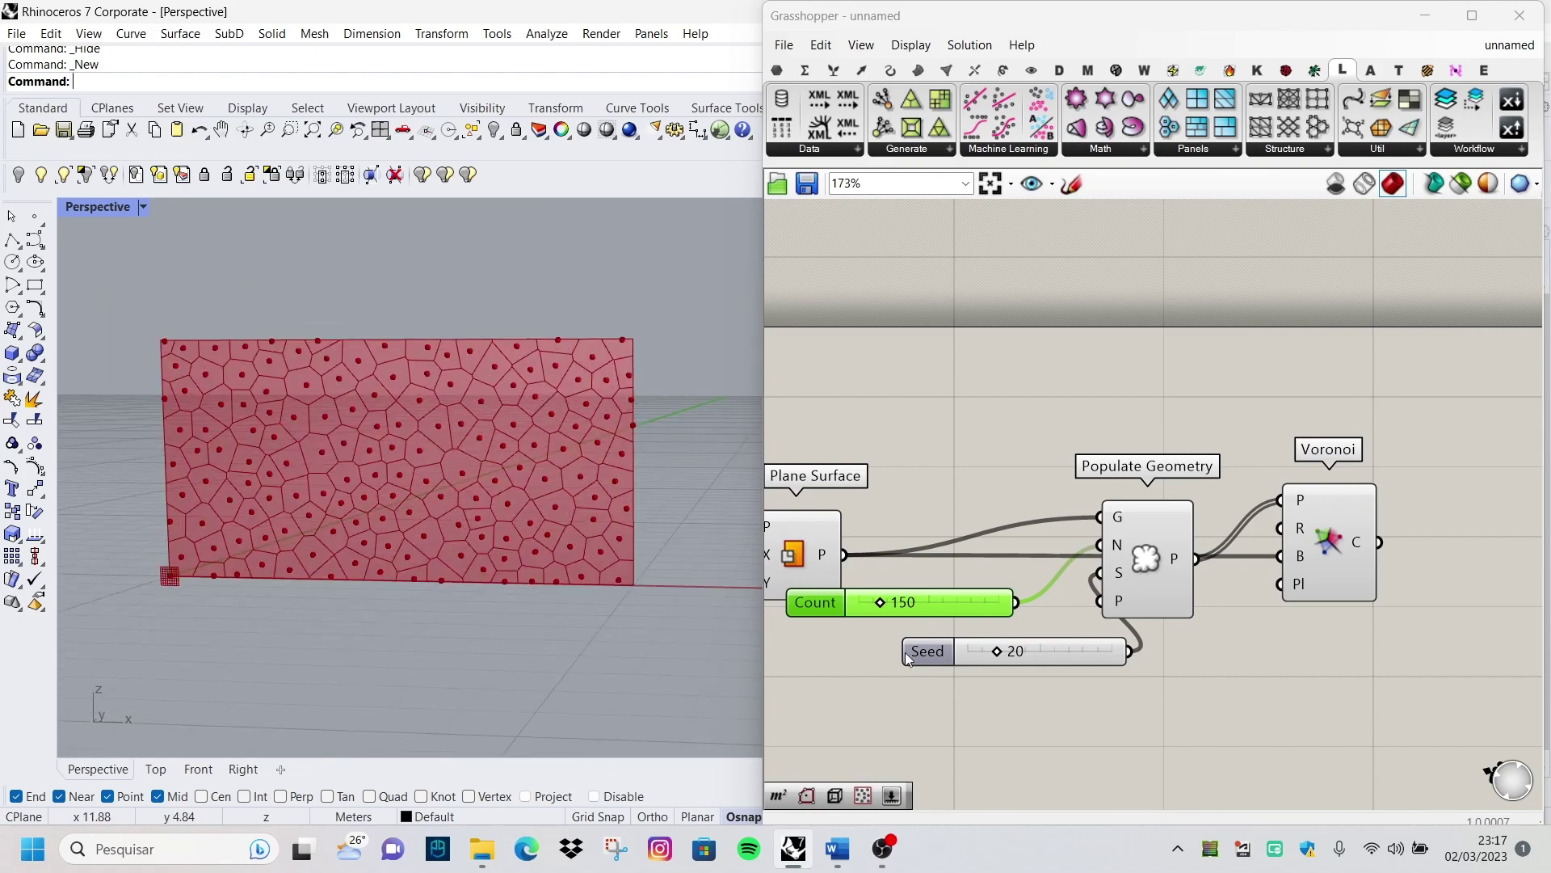
scroll(934, 639, up, 2)
Raise the Seed slider to 55 and preview the new Voronoi cells
drag(936, 640, 1010, 658)
double_click(858, 575)
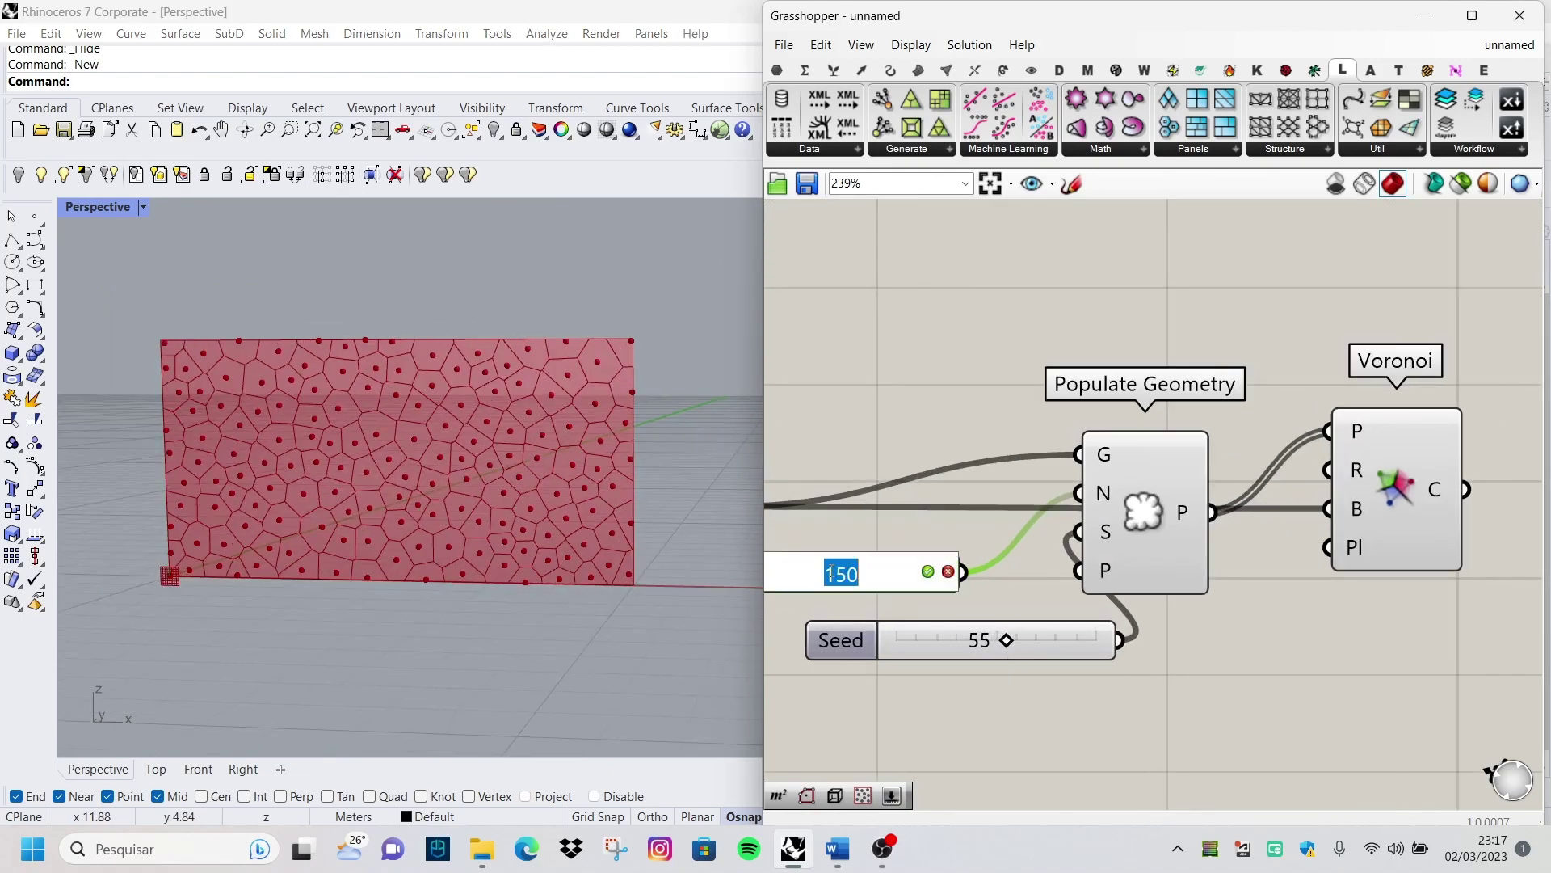
scroll(1211, 554, down, 2)
scroll(1191, 561, down, 2)
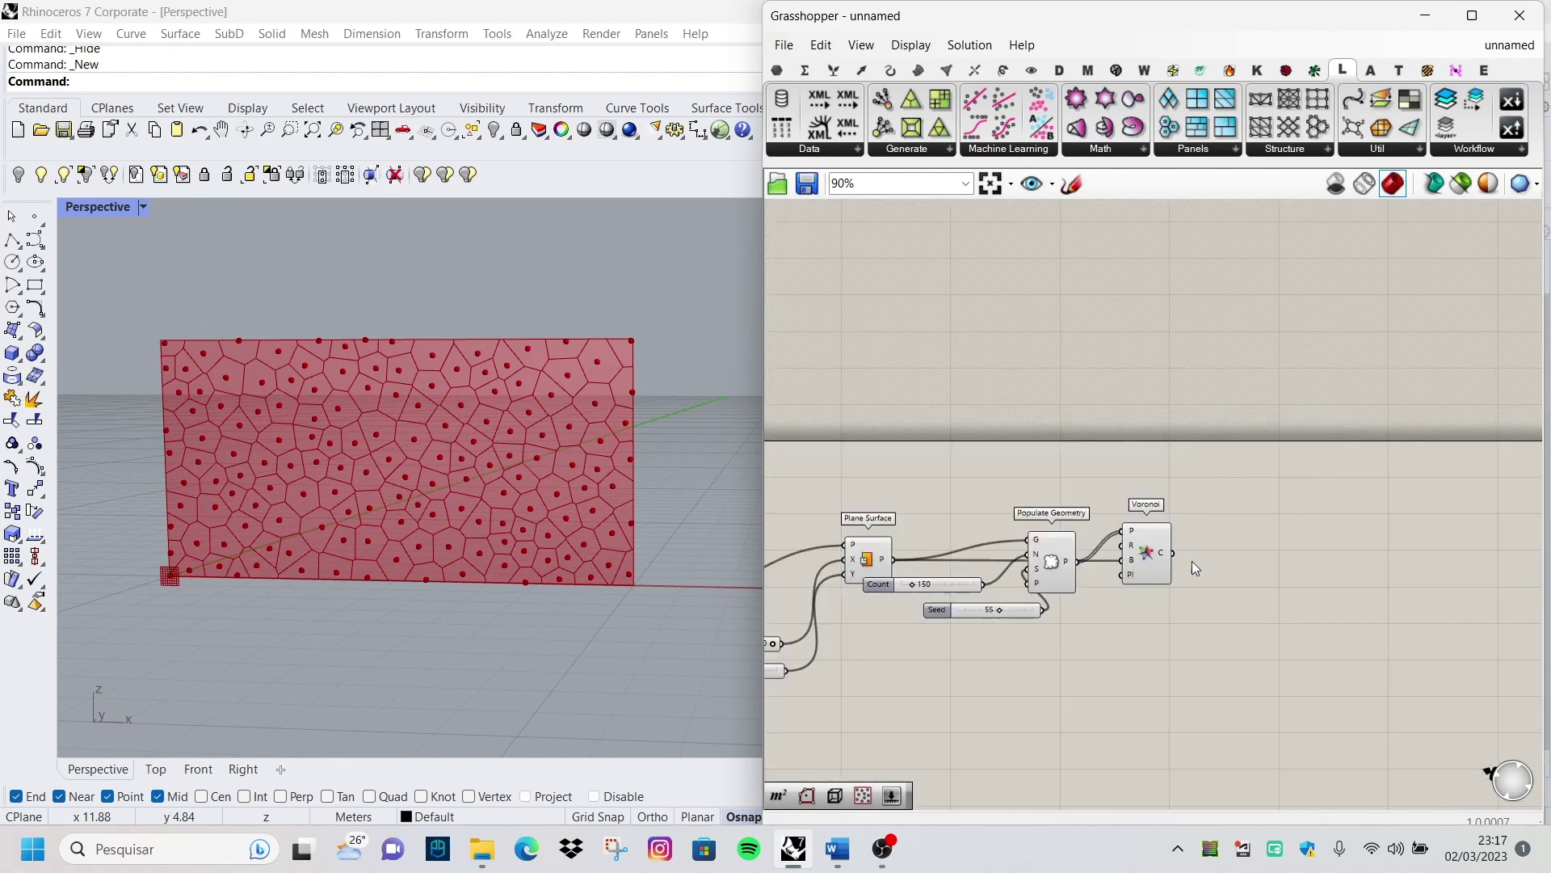
scroll(1064, 566, up, 2)
click(1065, 565)
scroll(1065, 566, down, 1)
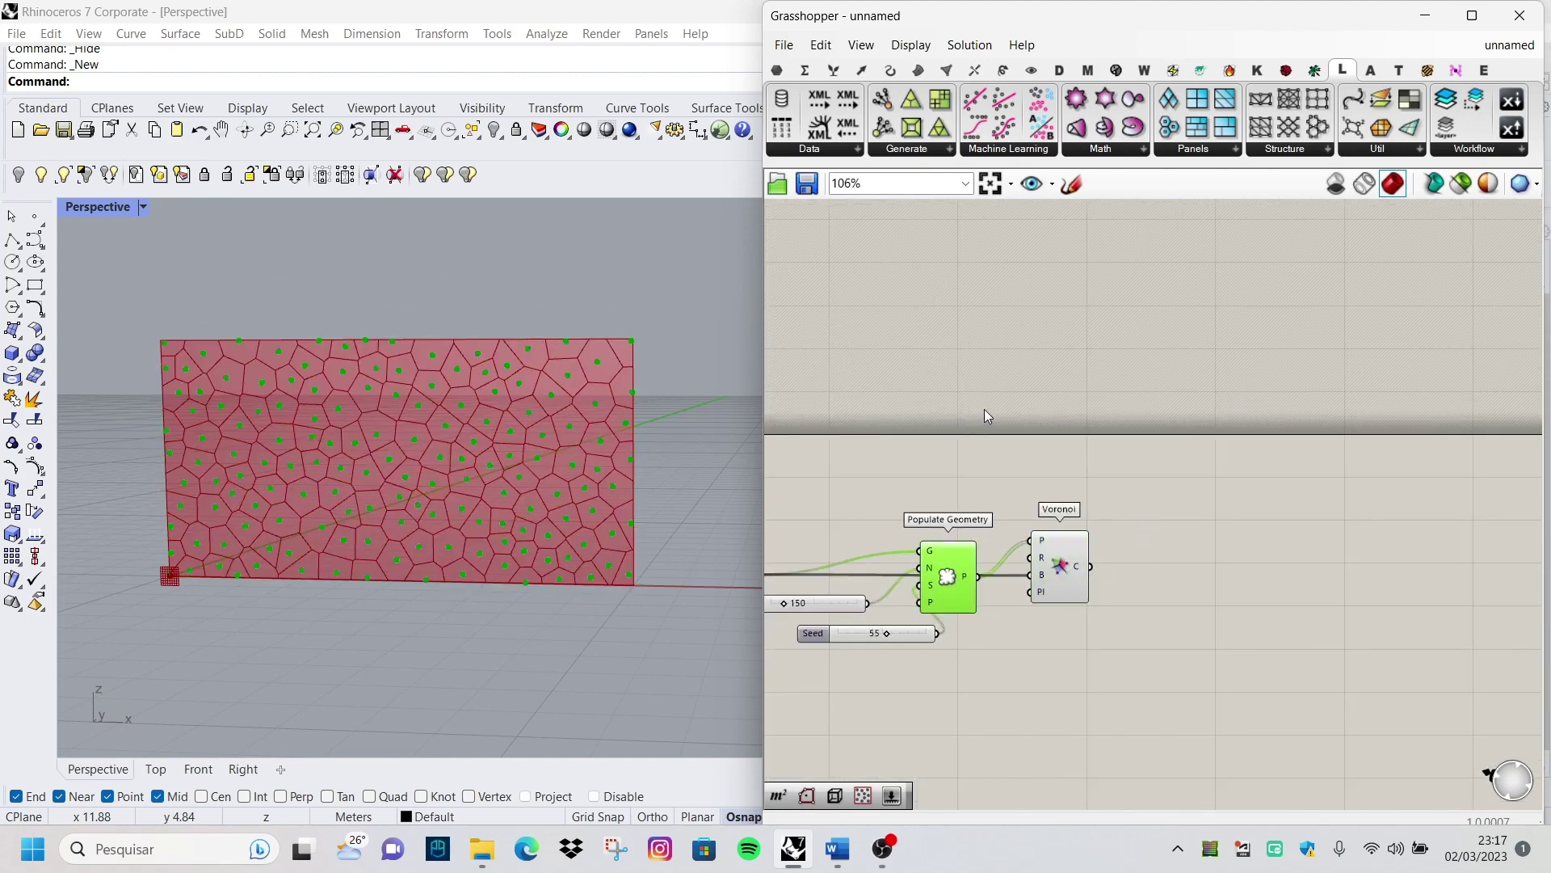
click(1059, 569)
click(1174, 522)
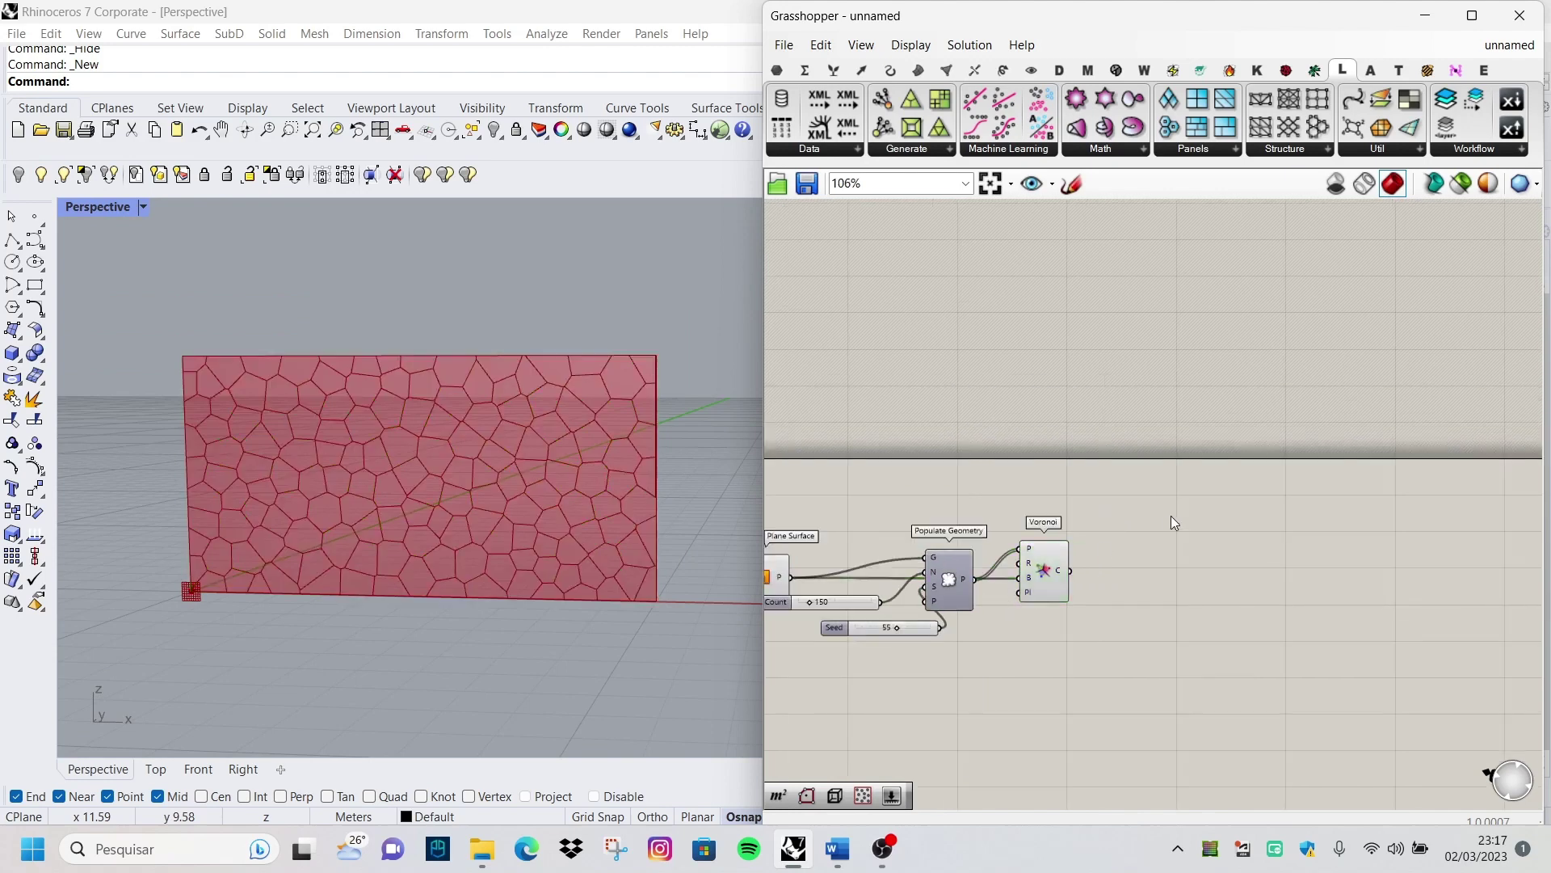
scroll(1174, 523, up, 1)
Add a Scale component taking the Voronoi cells as geometry
double_click(1216, 516)
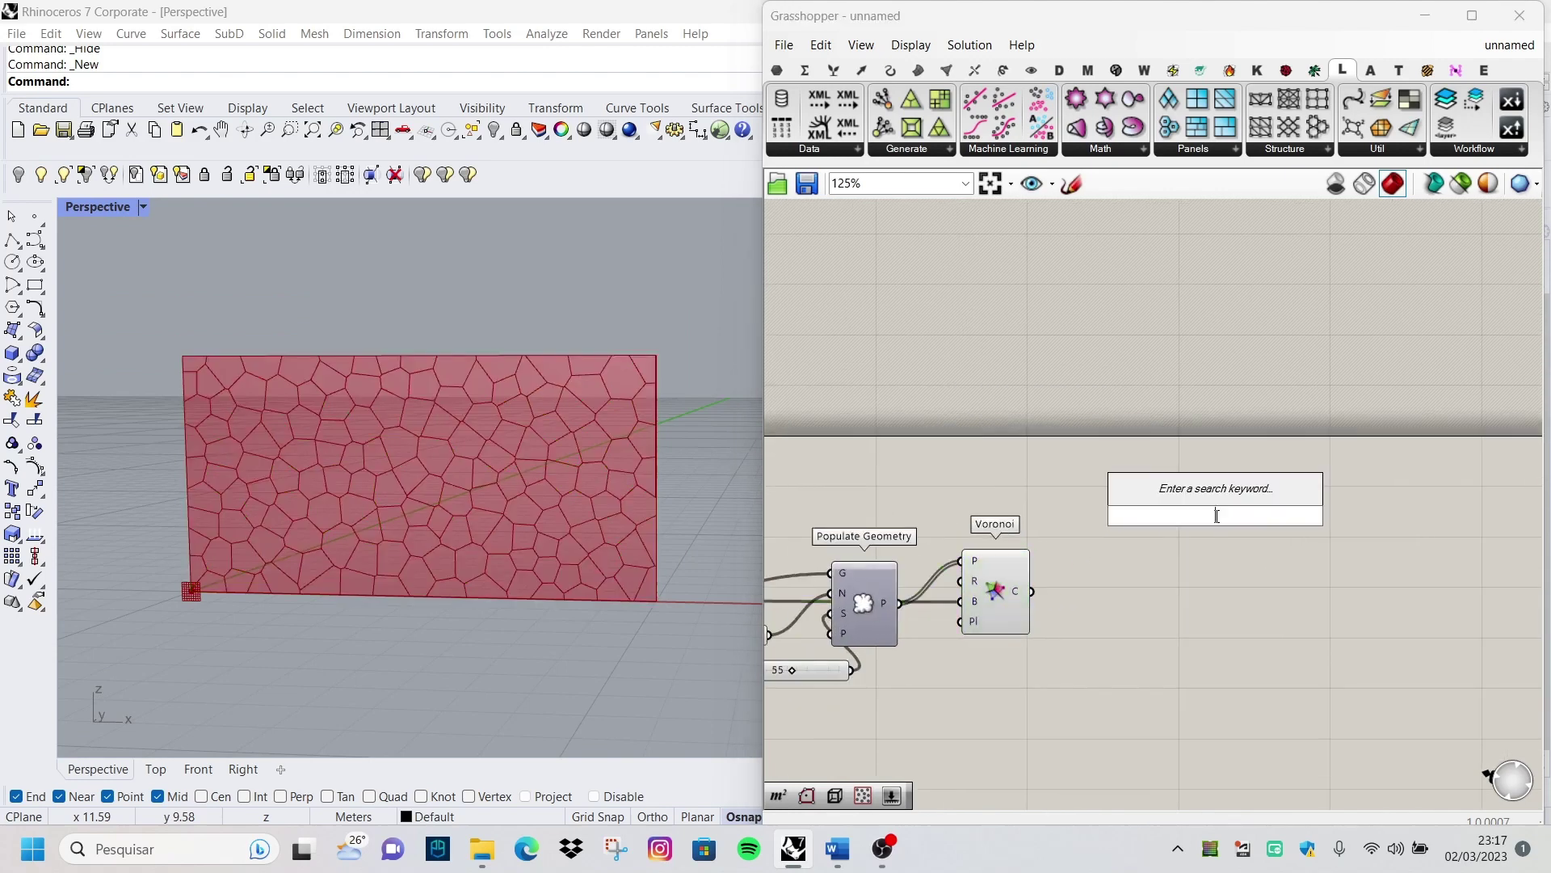
text(scale)
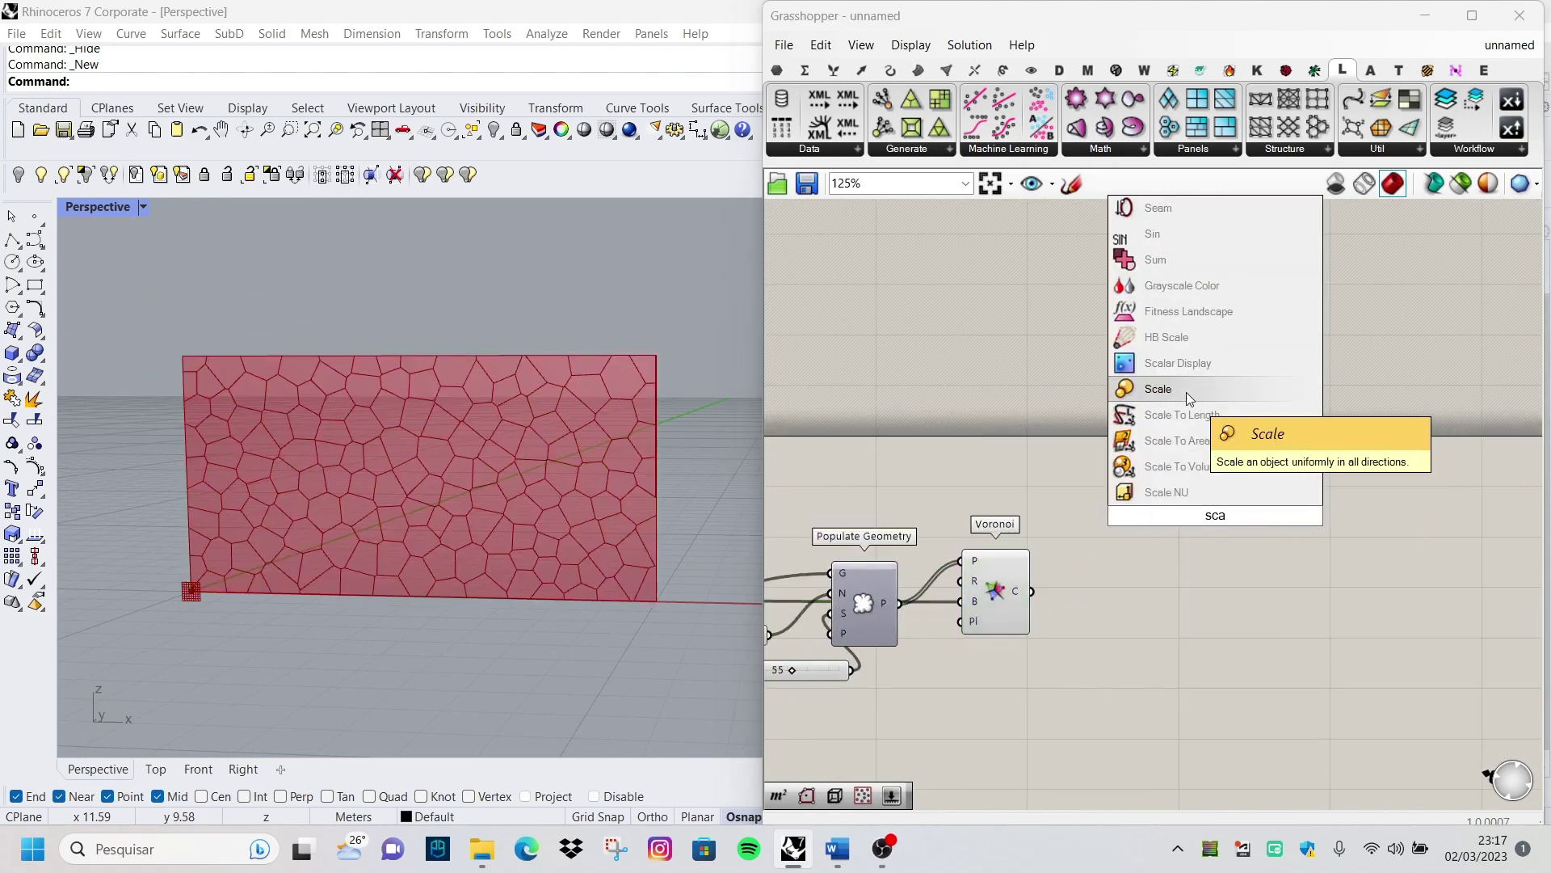
click(1186, 391)
scroll(1180, 547, up, 2)
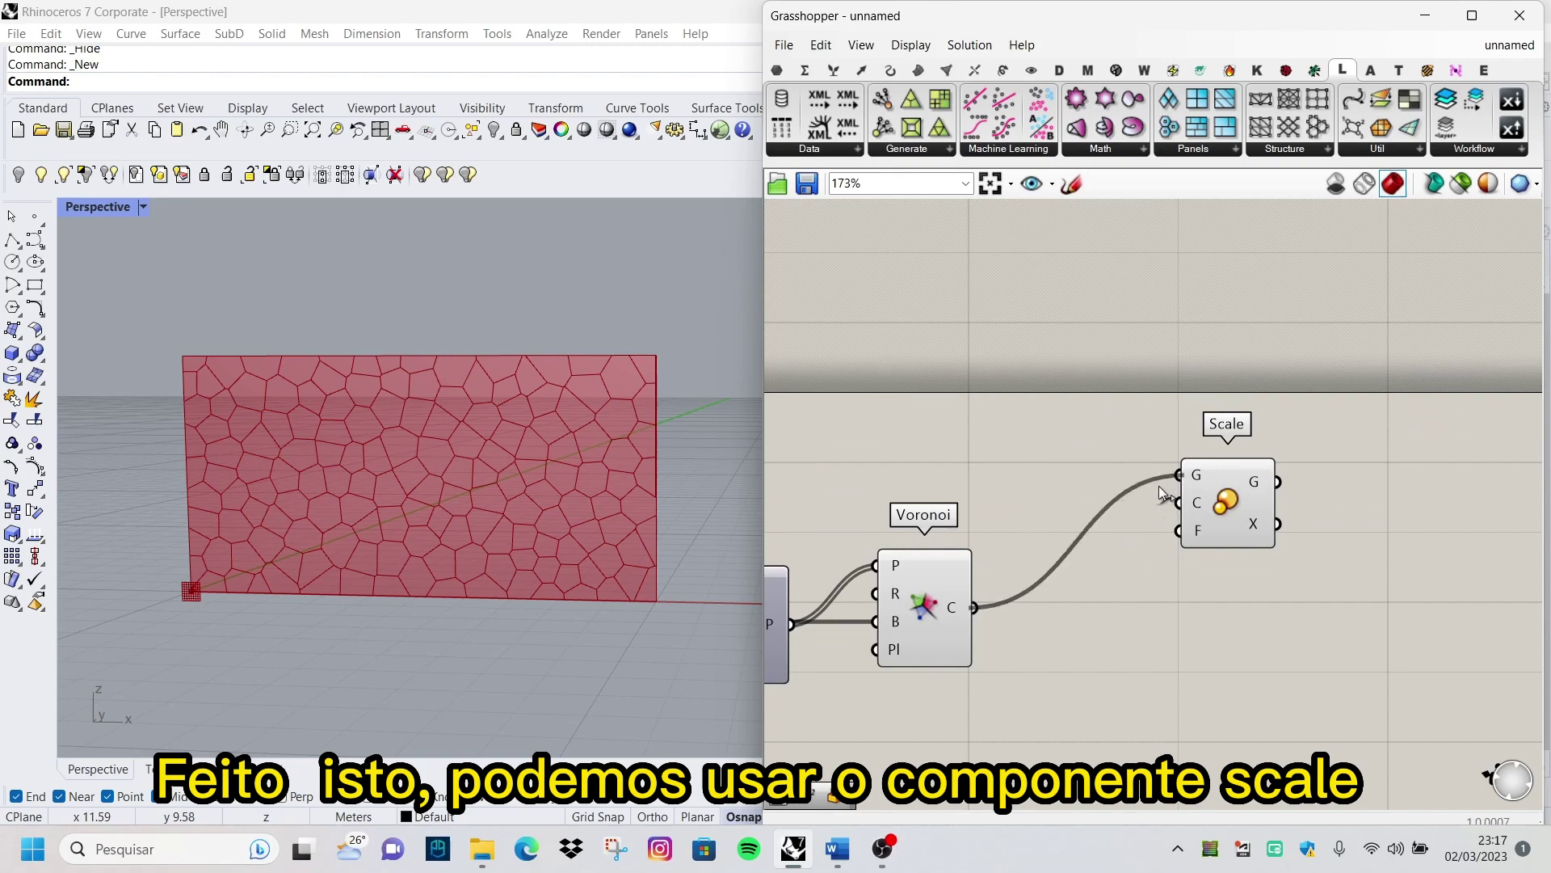
scroll(1178, 505, down, 3)
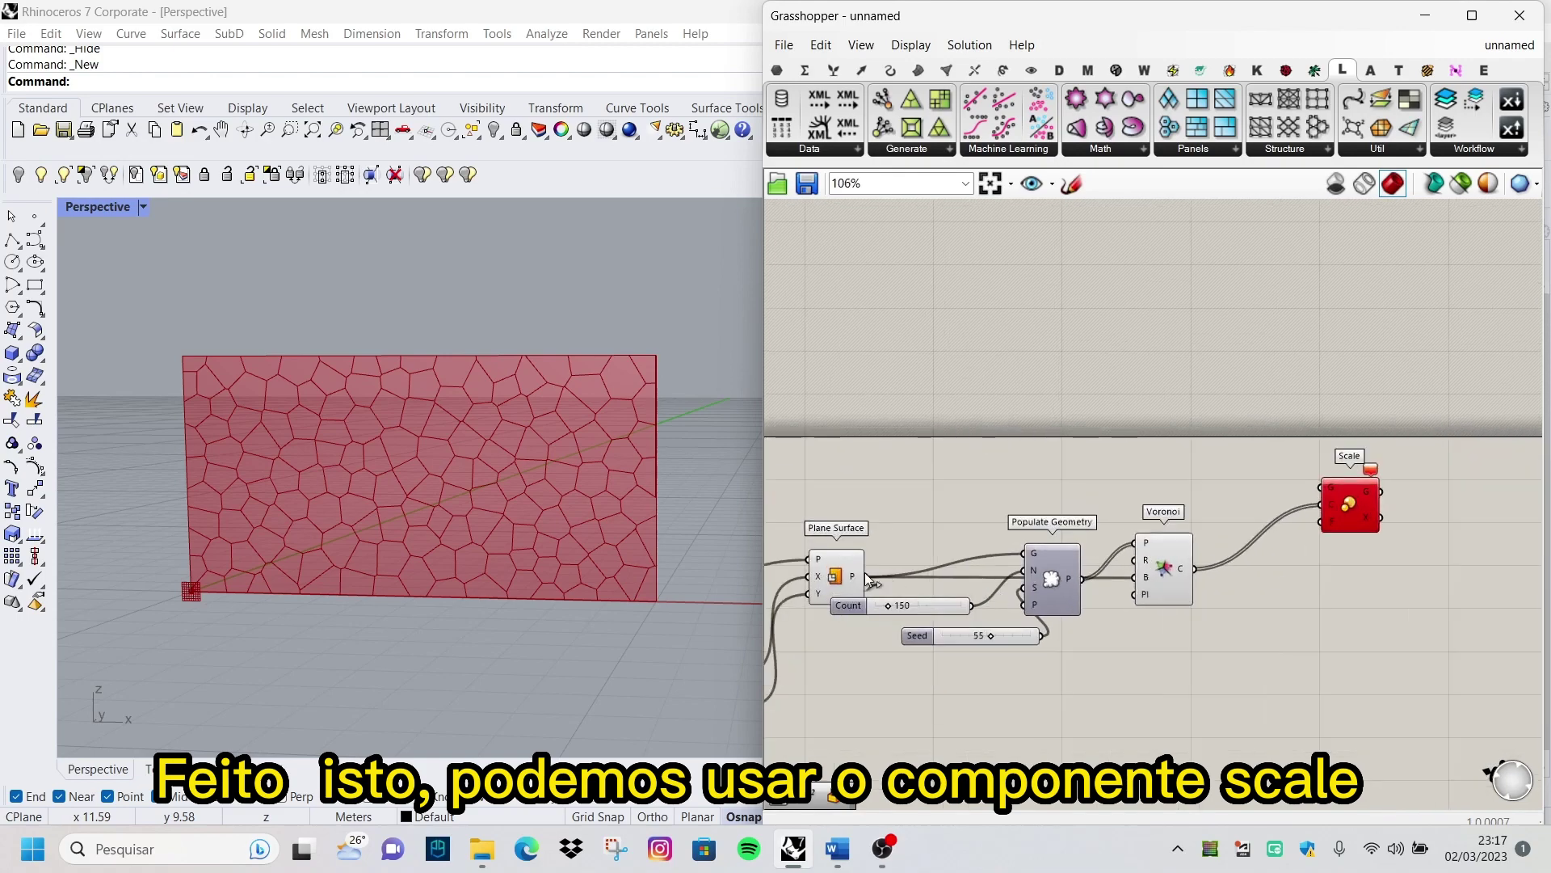
ctrl+shift+drag(1322, 504, 1321, 490)
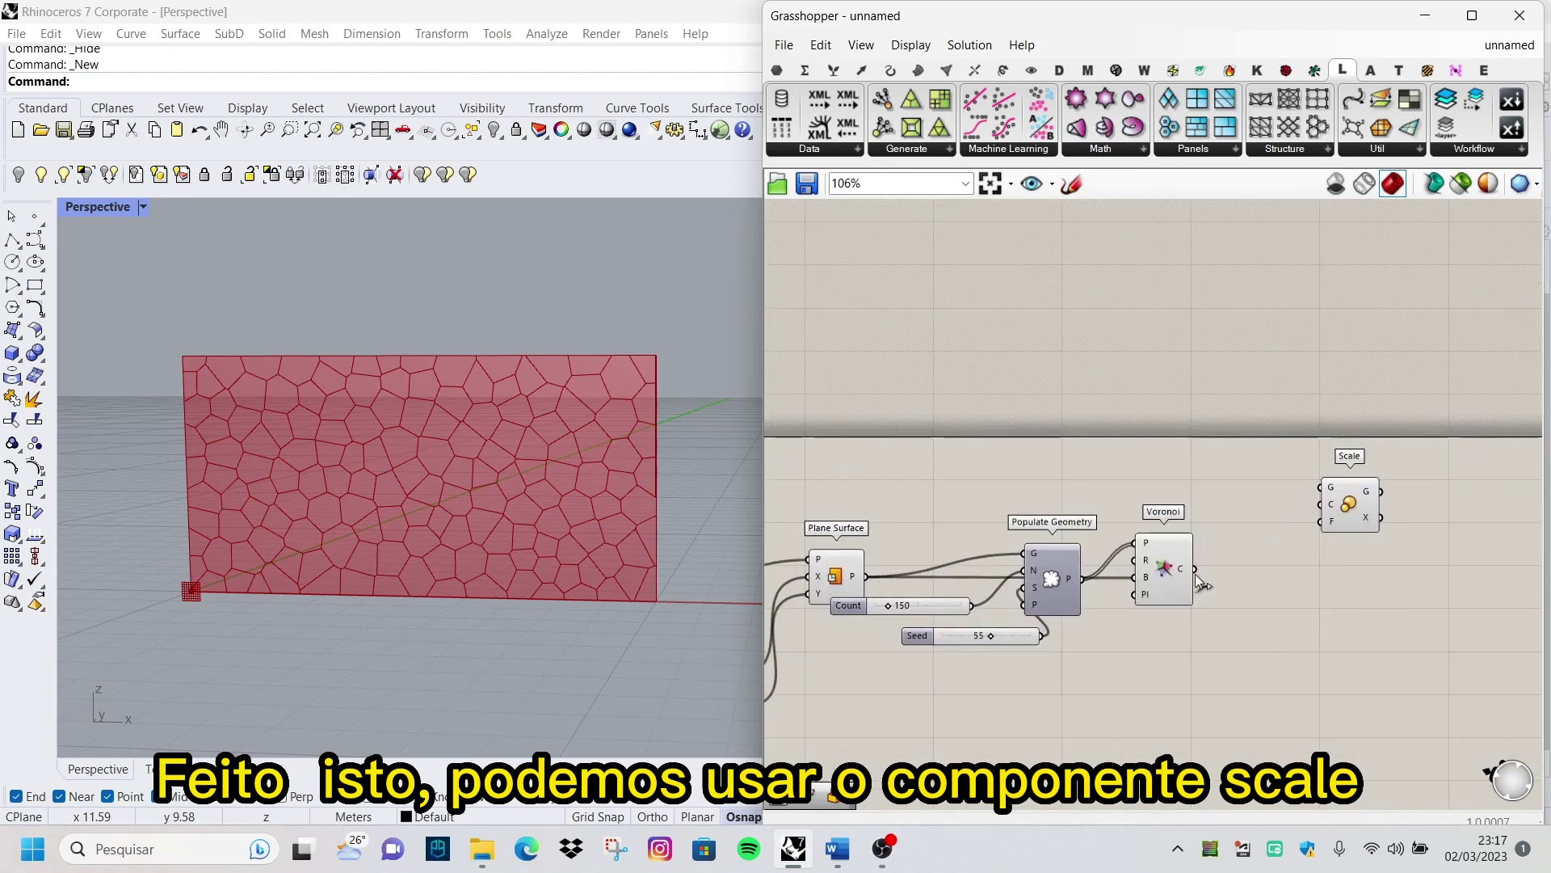
scroll(1307, 571, up, 1)
Use each cell's Area centroid as the scaling centre and preview the inset cells
double_click(1301, 574)
text(area)
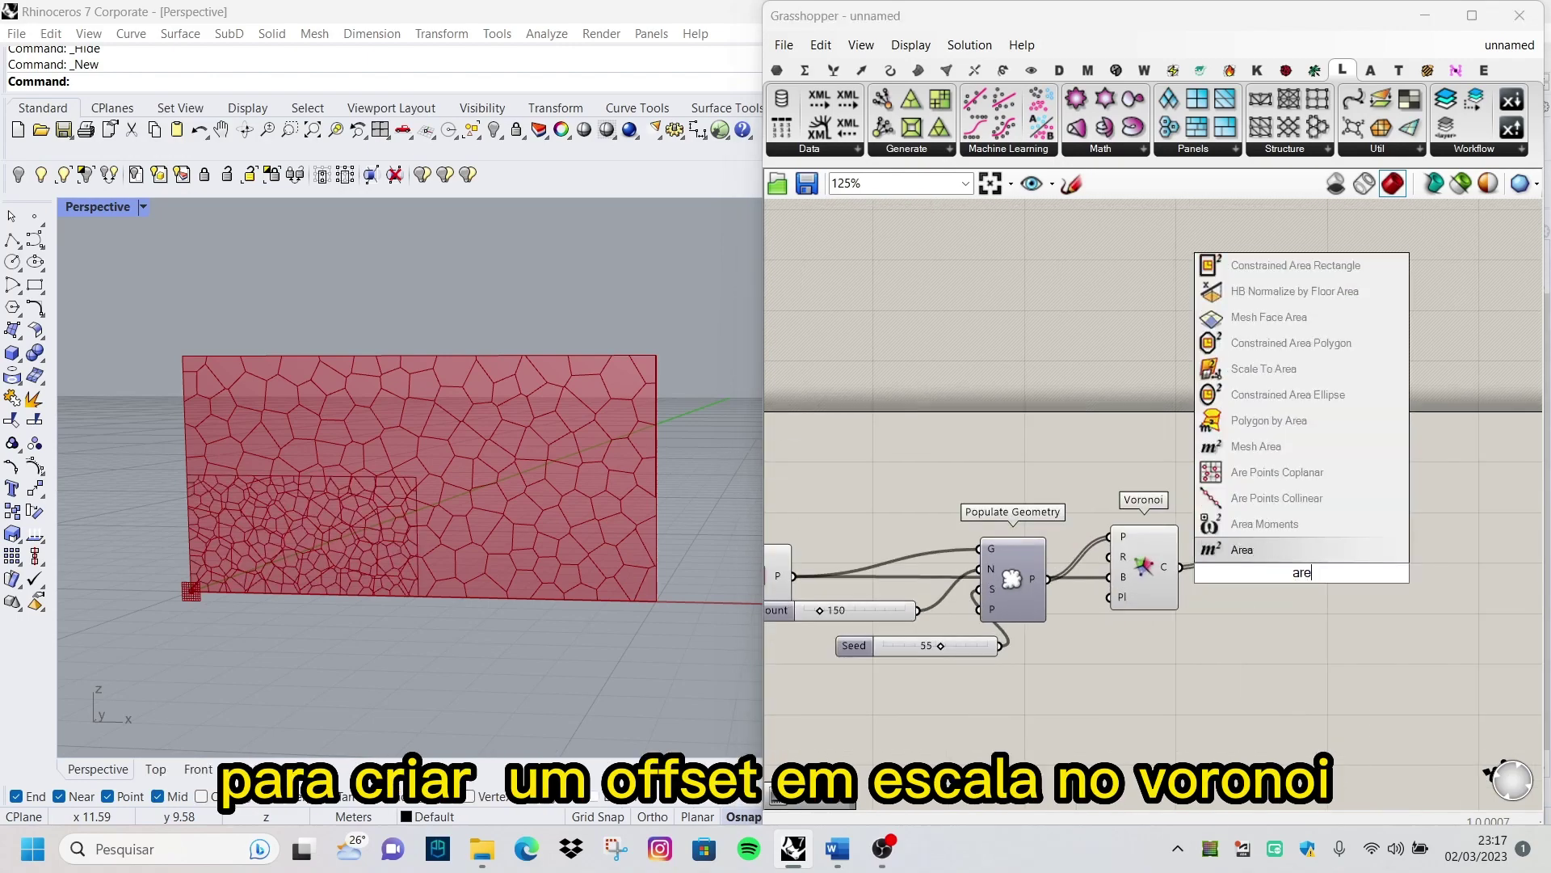
key(Return)
scroll(1269, 565, up, 2)
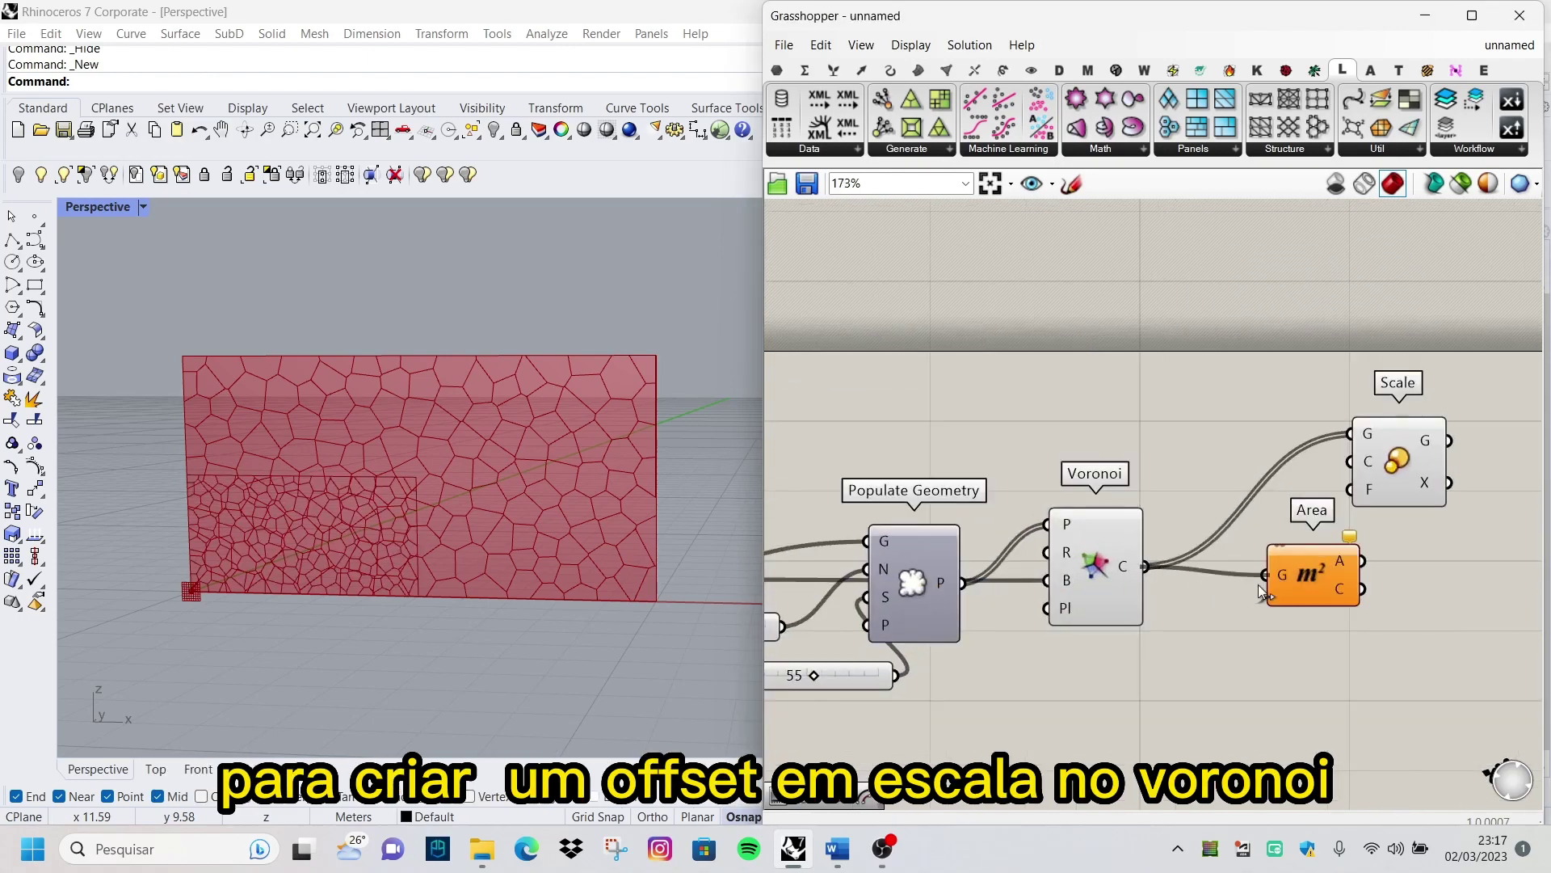
drag(1305, 579, 1255, 596)
drag(1316, 530, 1349, 461)
scroll(1325, 501, down, 3)
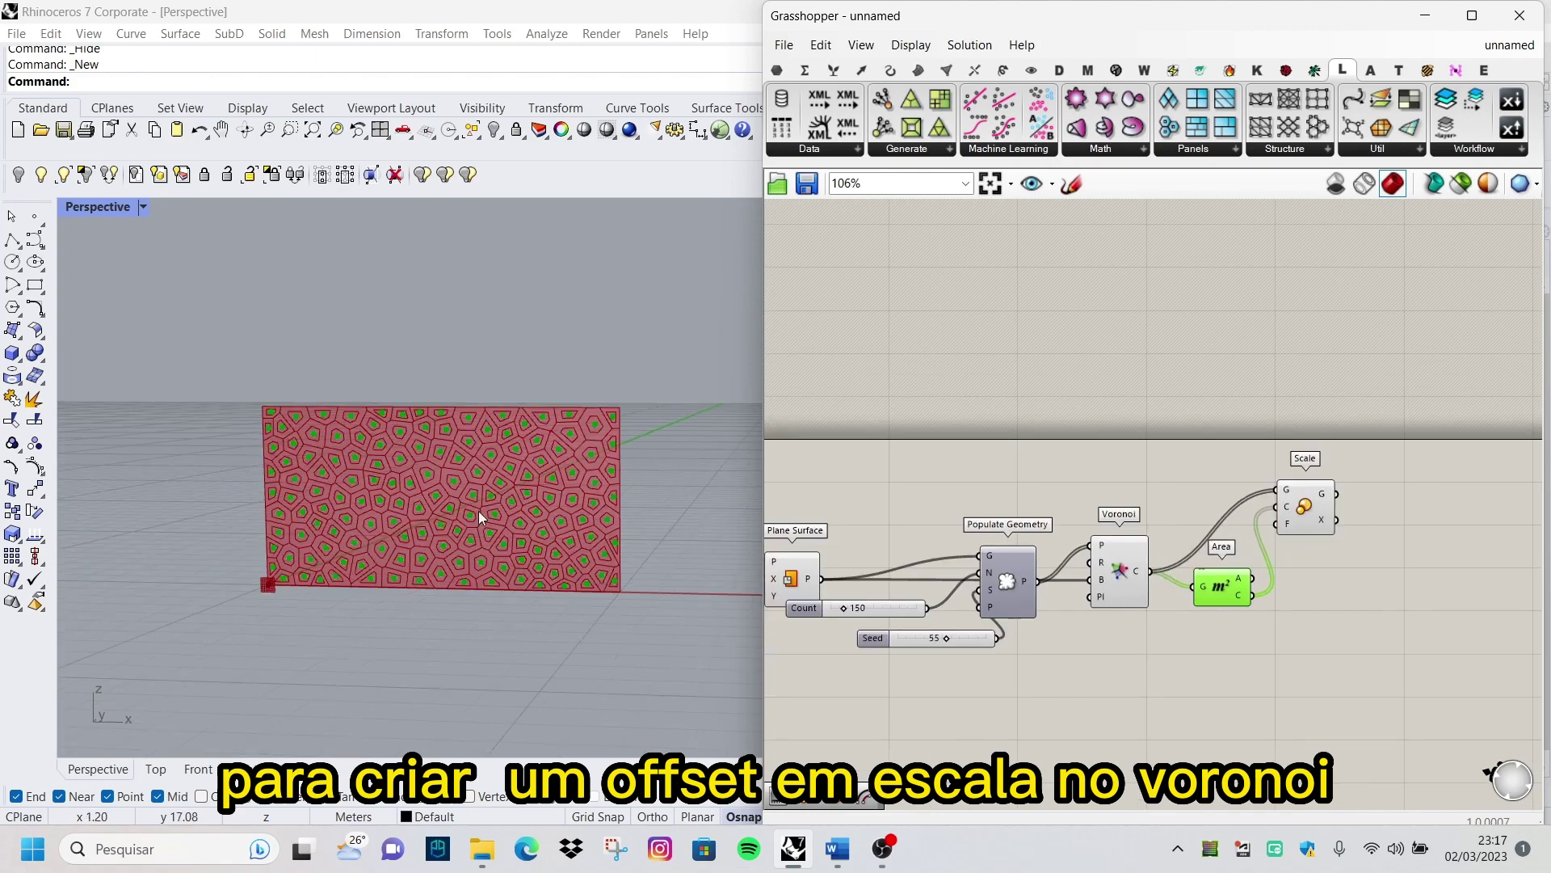
scroll(1325, 525, up, 2)
click(1337, 534)
scroll(1445, 570, down, 1)
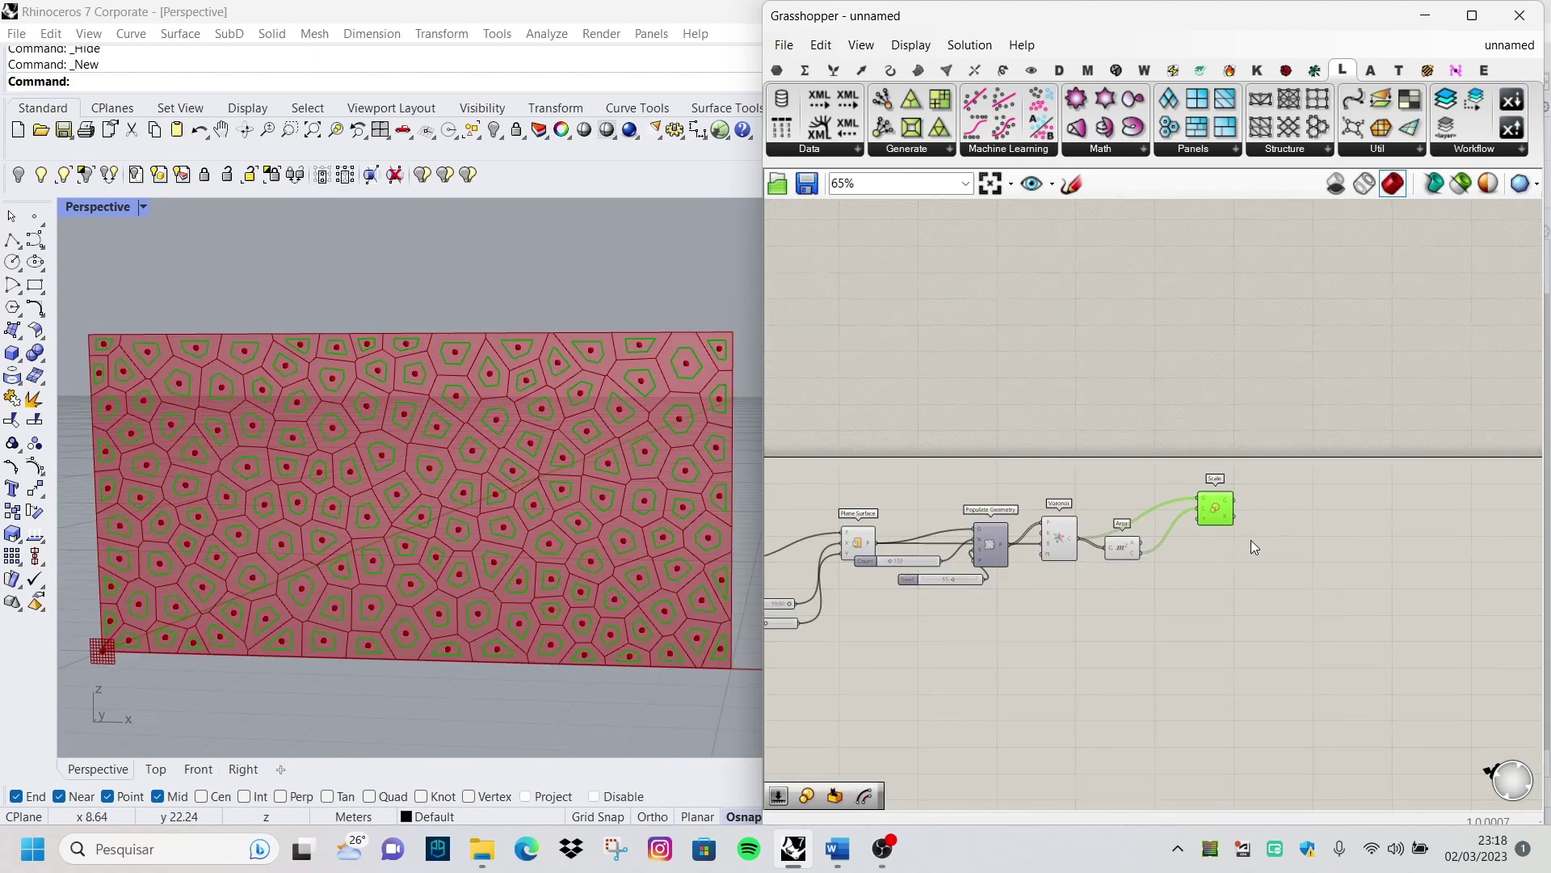
Feed a Random component into the Scale factor
double_click(1205, 603)
text(rando)
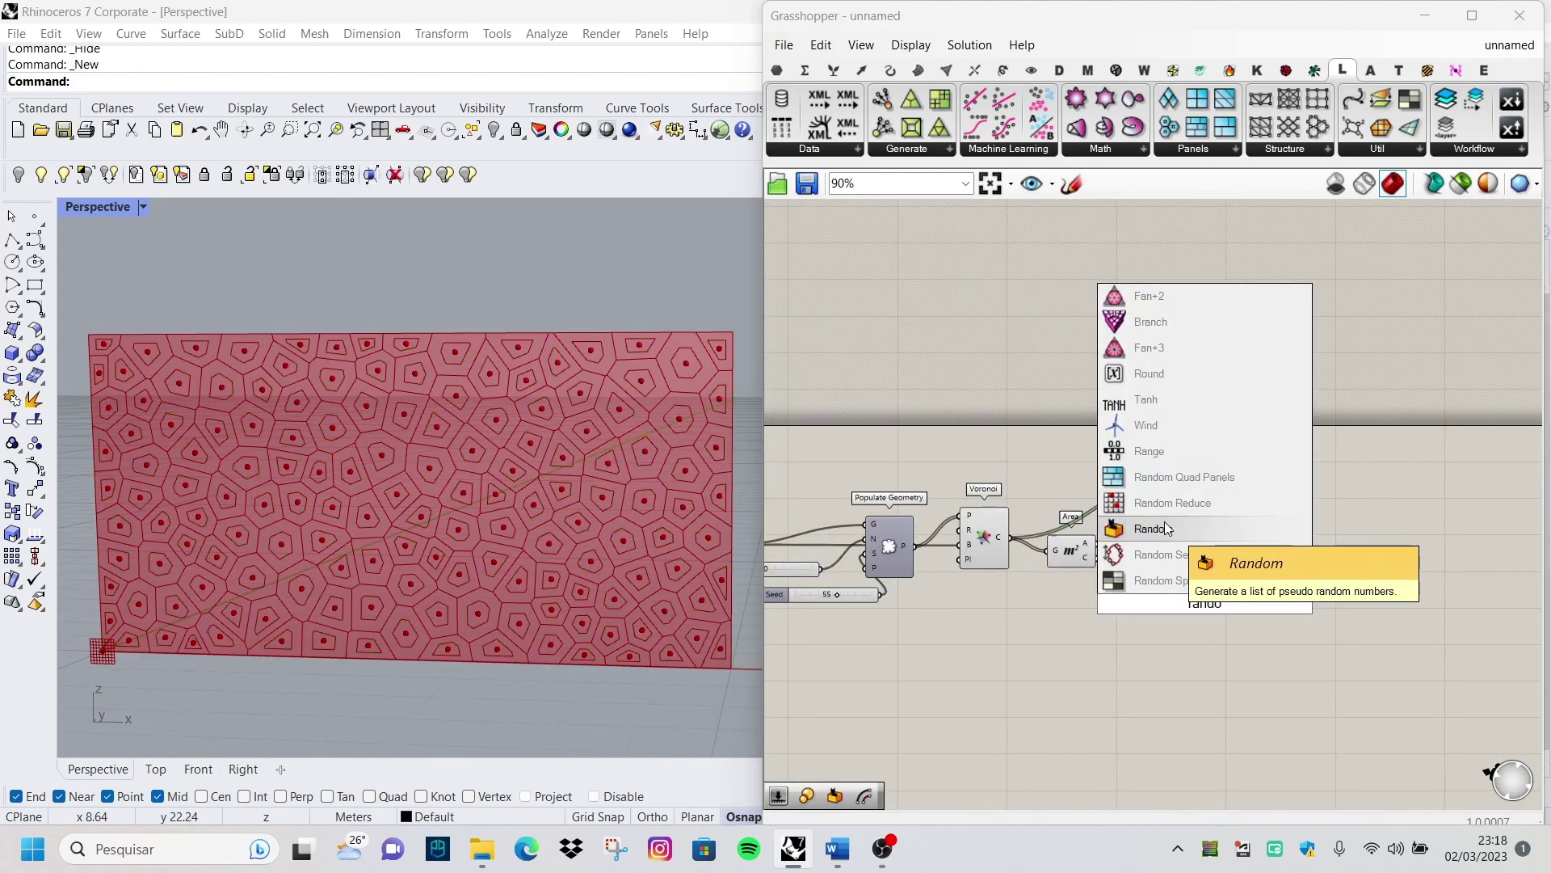
key(Return)
scroll(1176, 622, up, 2)
scroll(1175, 622, up, 1)
drag(1167, 641, 1163, 452)
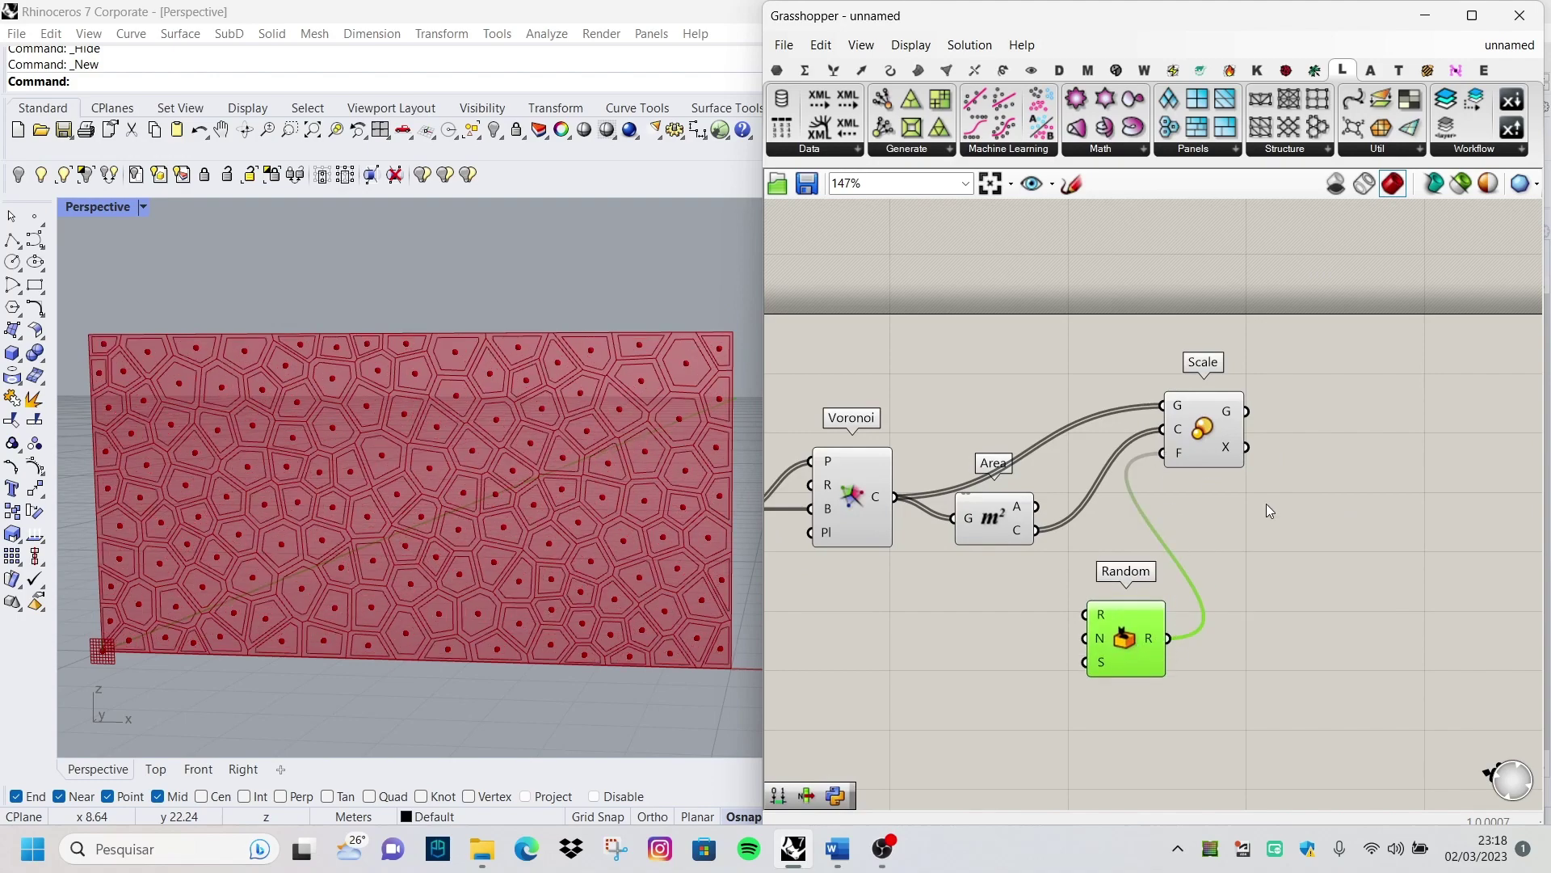
scroll(1267, 503, down, 2)
Set Random's range with a Construct Domain component placed beside it
double_click(1079, 652)
text(domain)
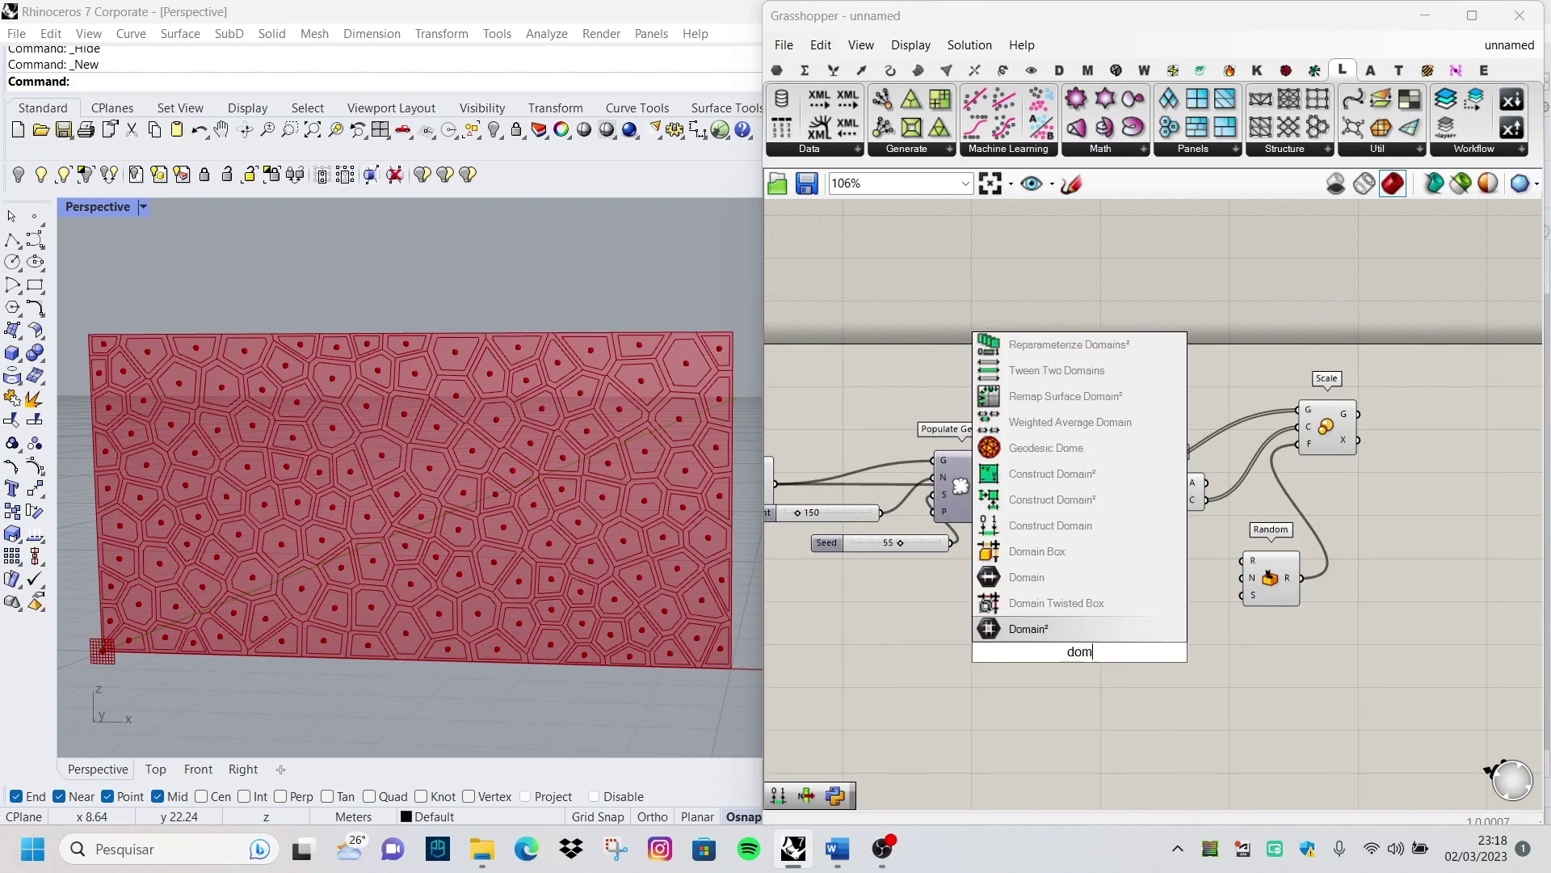
click(1050, 578)
scroll(1074, 638, up, 3)
drag(1118, 652, 1335, 505)
drag(1072, 646, 1210, 514)
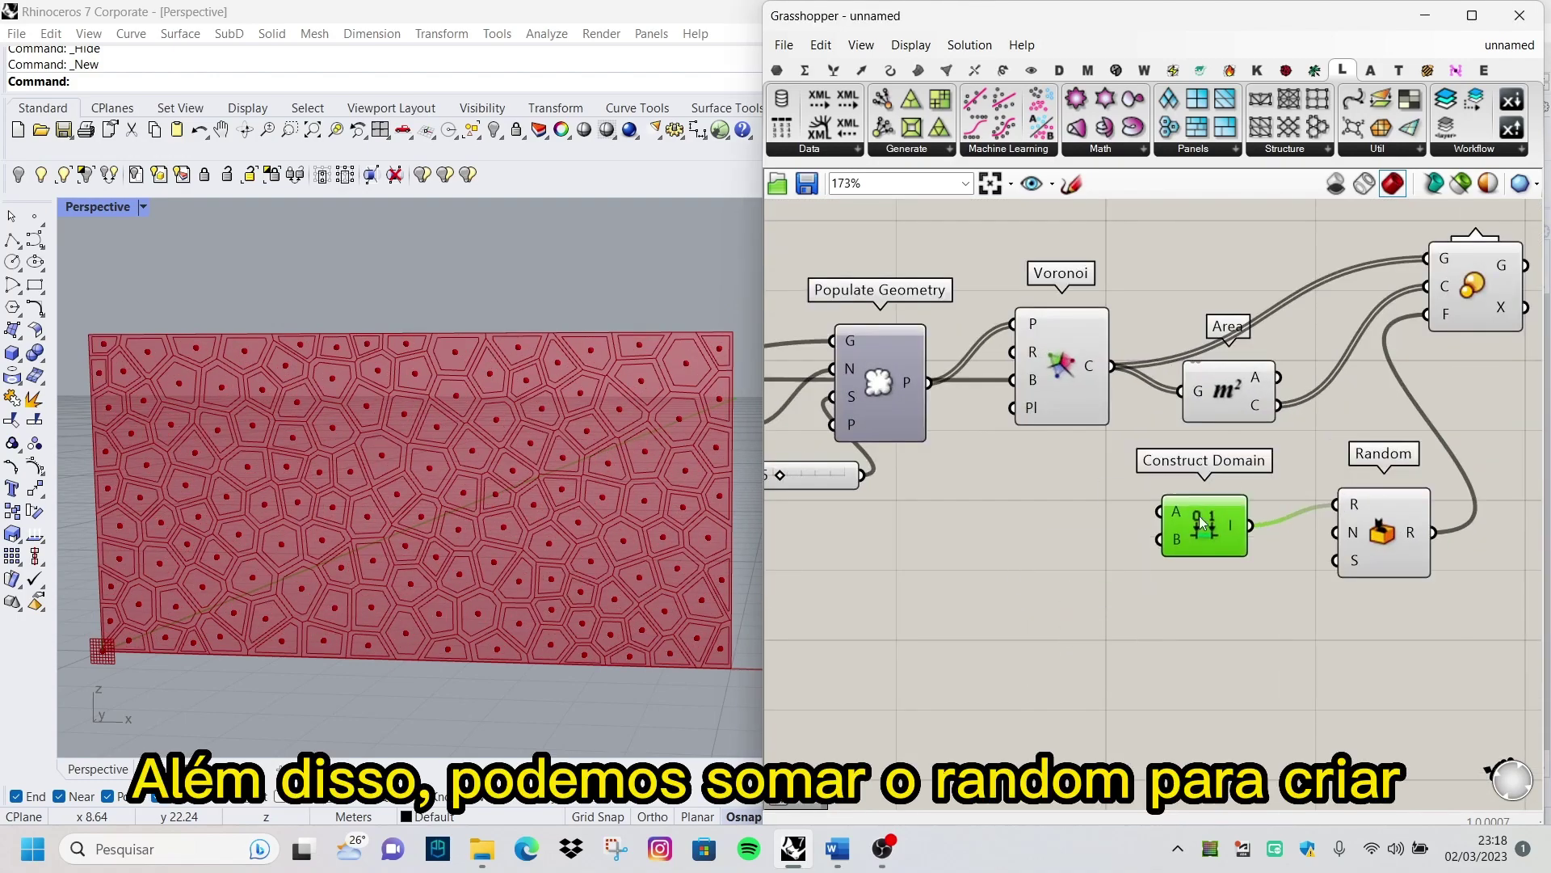
Add a 0.800 slider as Domain start, plus a copied slider for Domain end
double_click(935, 546)
text(.80)
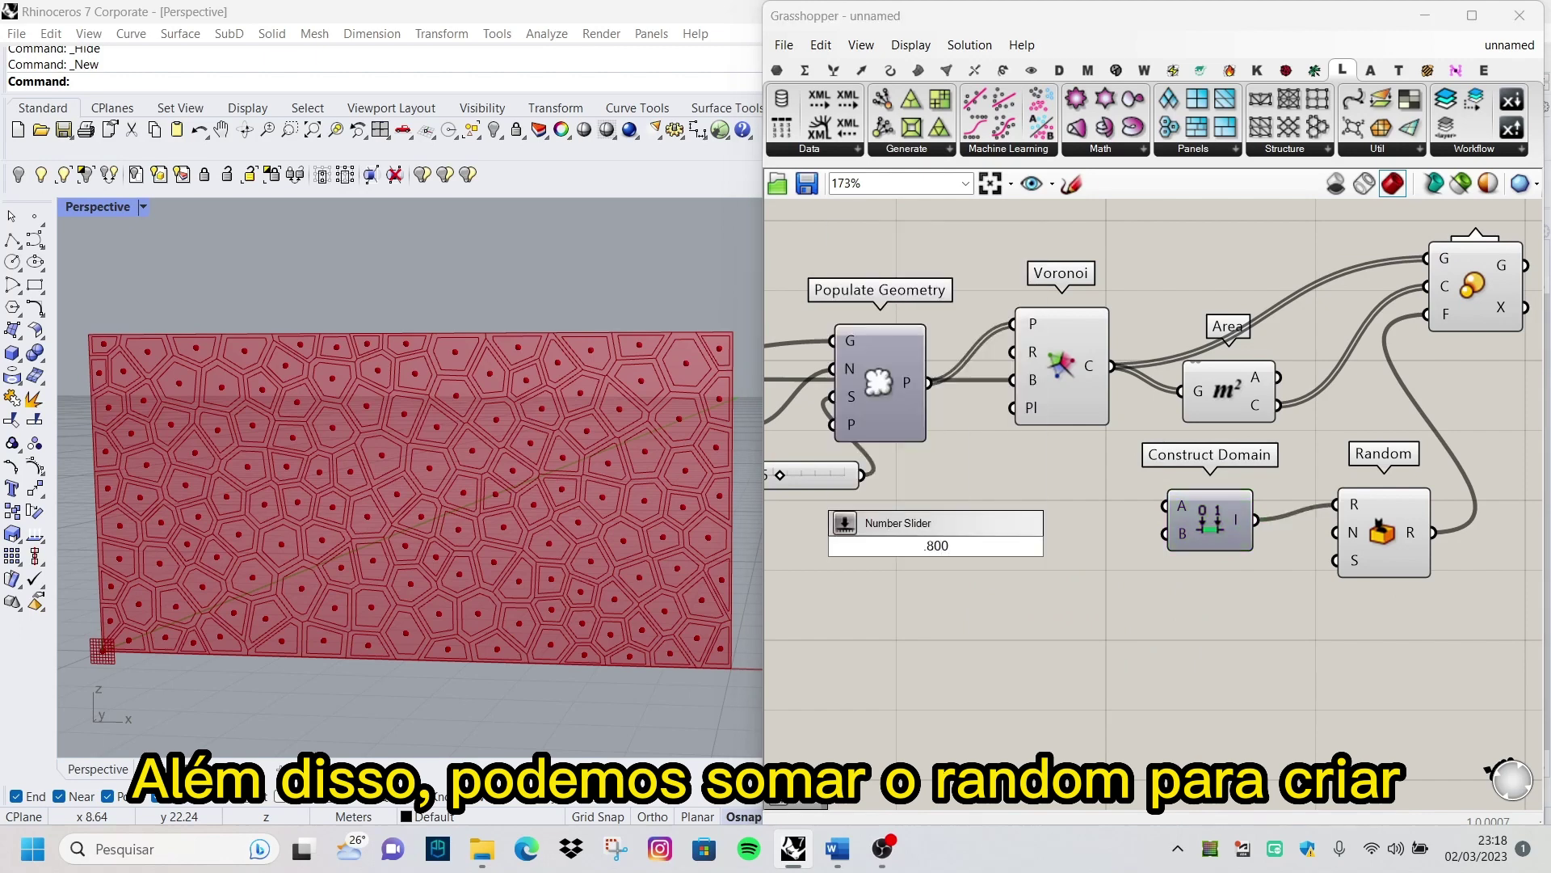
key(Return)
alt+drag(944, 546, 998, 607)
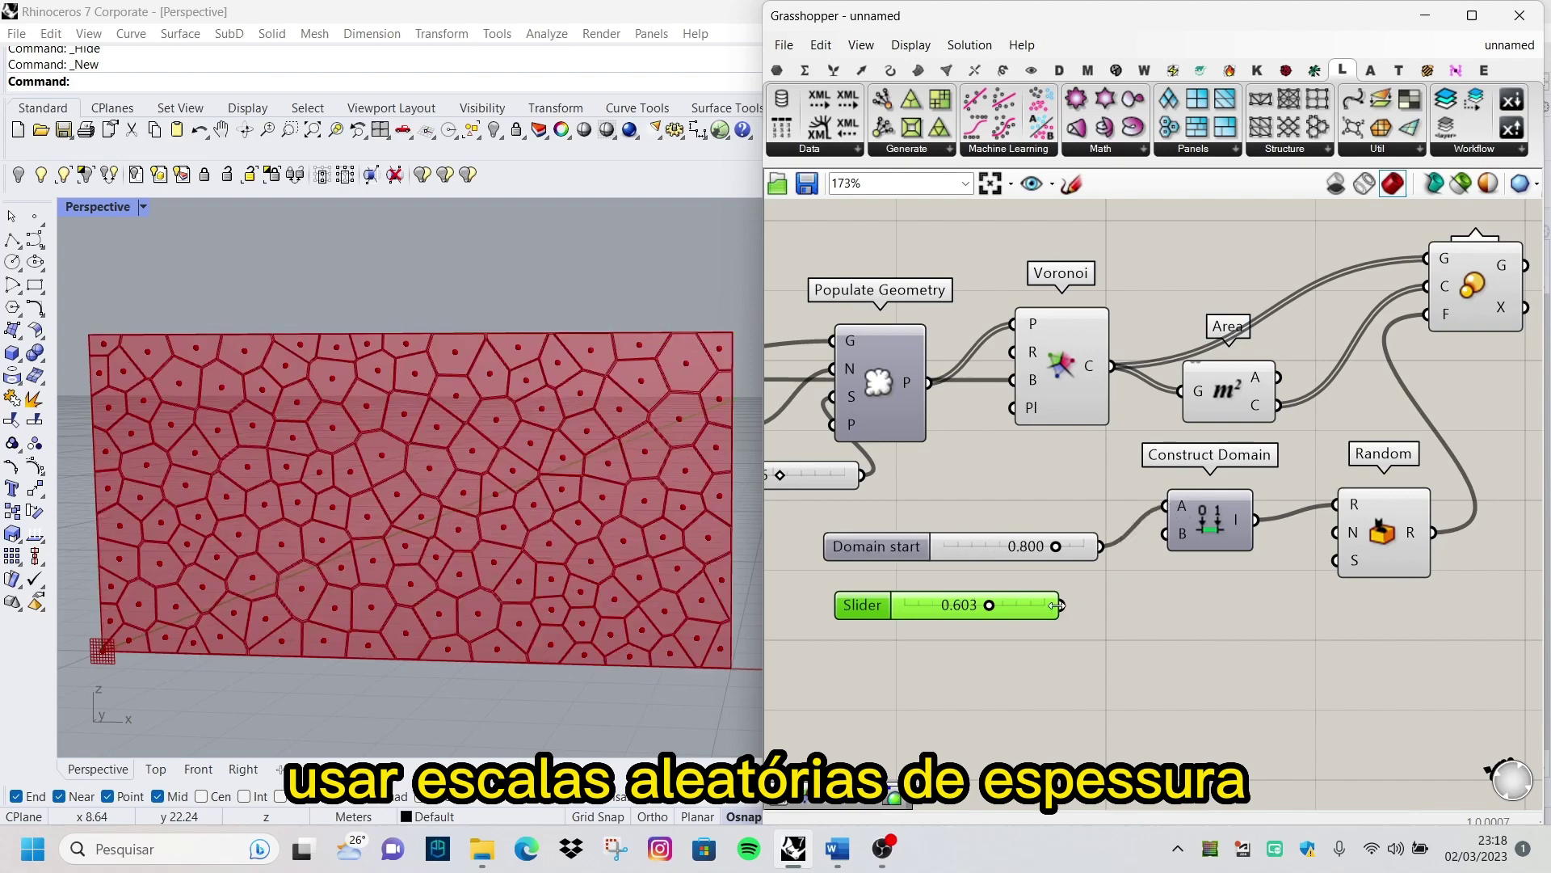
click(1132, 562)
scroll(1131, 558, down, 1)
Add a List Length that counts the Voronoi cells and feed its count into Random's N
double_click(1199, 601)
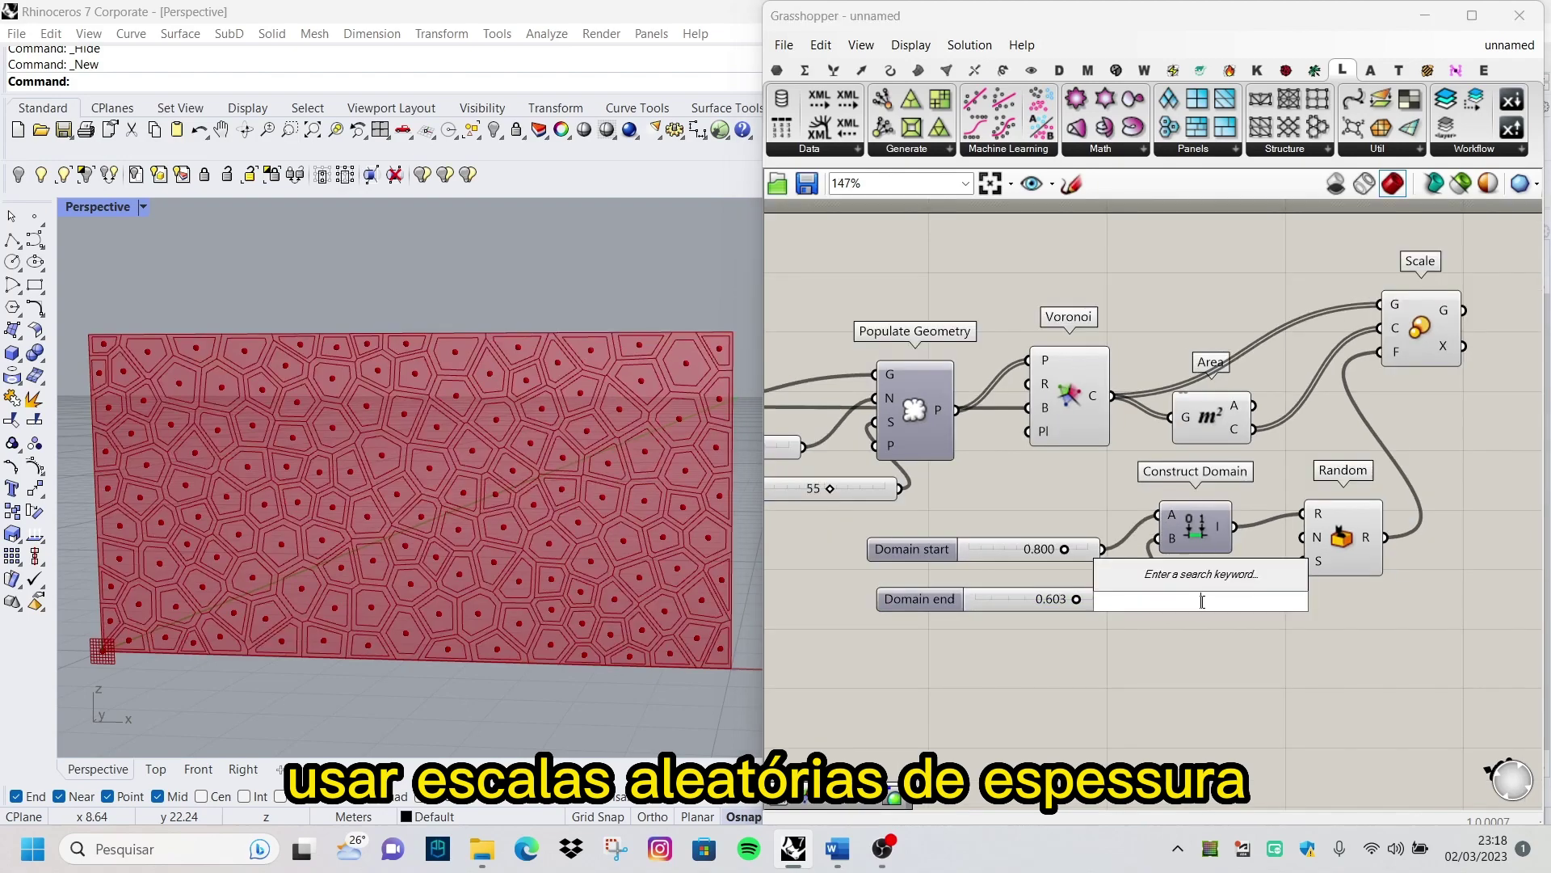
text(list)
click(1176, 549)
scroll(1237, 436, up, 1)
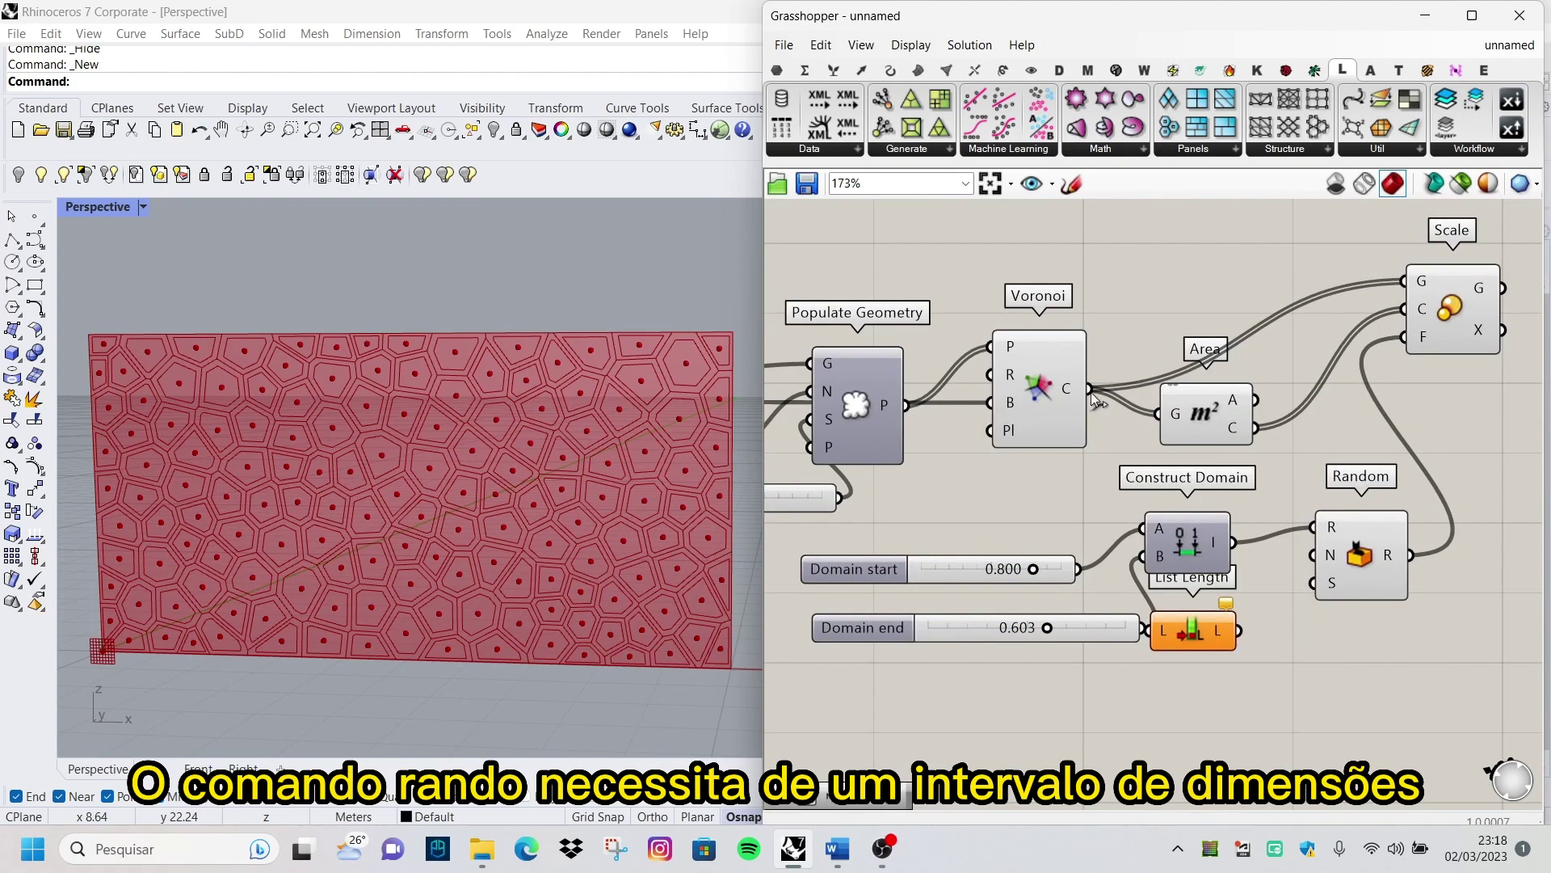
mouse_move(1088, 388)
mouse_down()
mouse_move(1151, 602)
mouse_move(1224, 690)
mouse_up()
drag(1308, 596, 1313, 555)
scroll(1313, 555, down, 1)
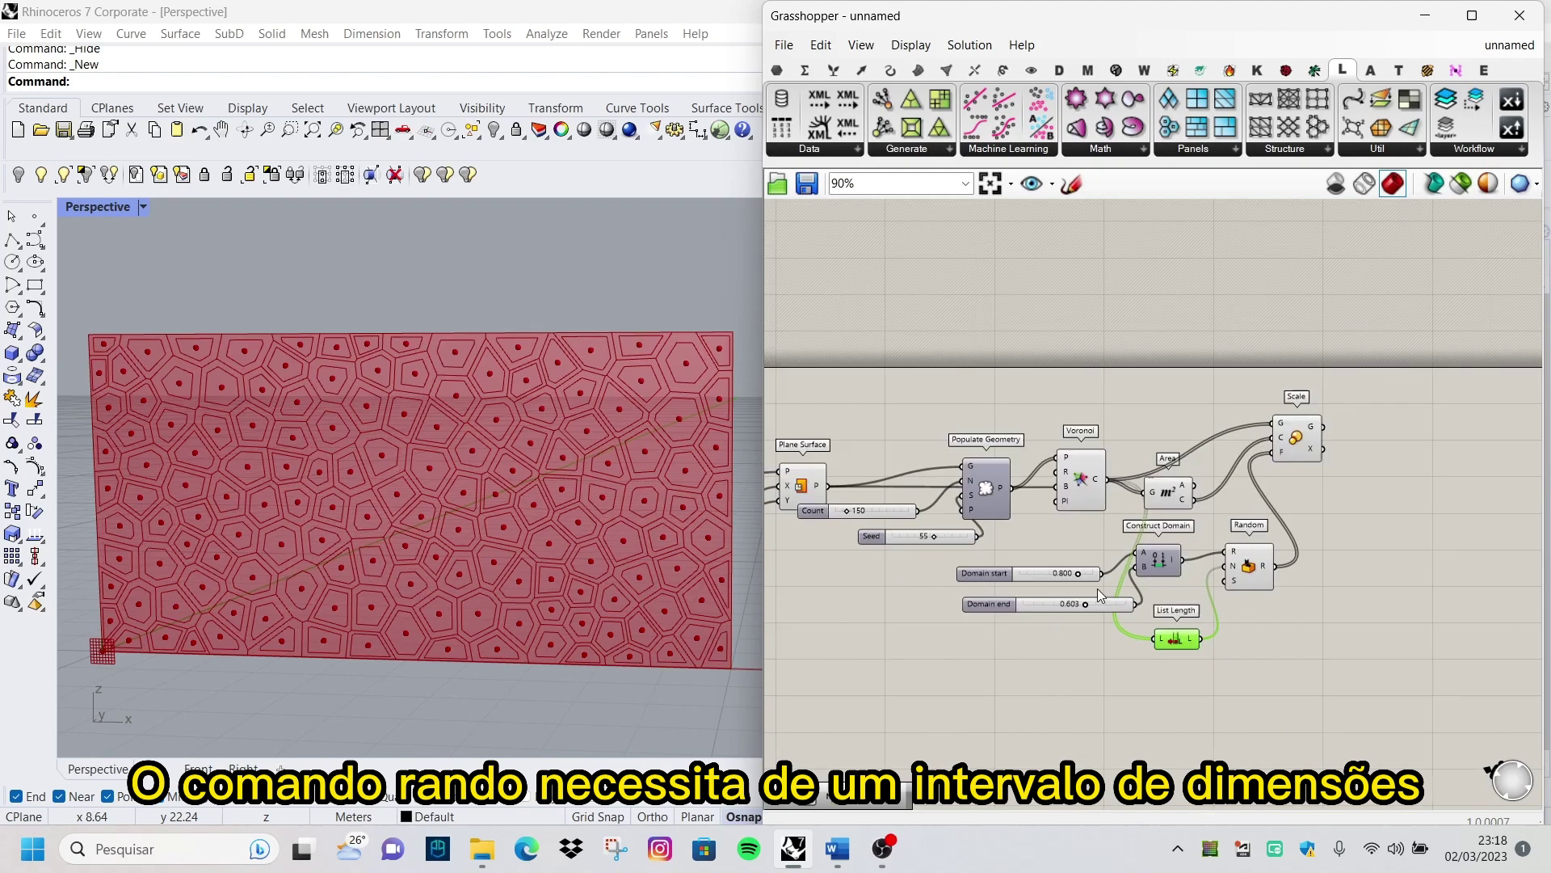
scroll(1313, 555, down, 1)
Rearrange List Length, Random and Area beside Construct Domain for a tidier layout
drag(1115, 642, 1199, 557)
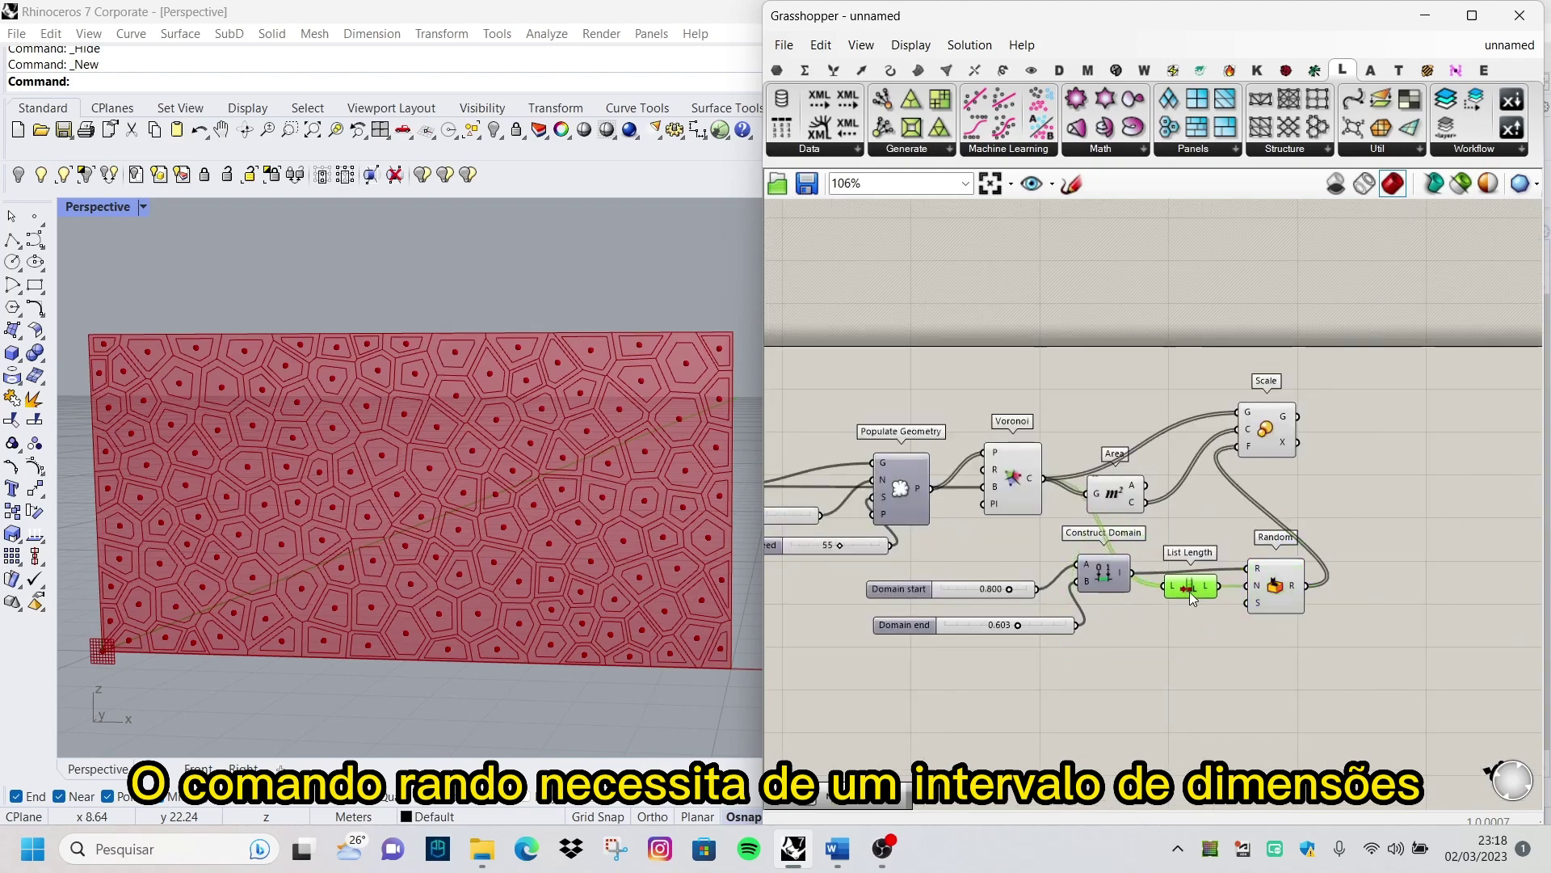
click(1266, 428)
scroll(1398, 545, down, 2)
scroll(1150, 606, up, 3)
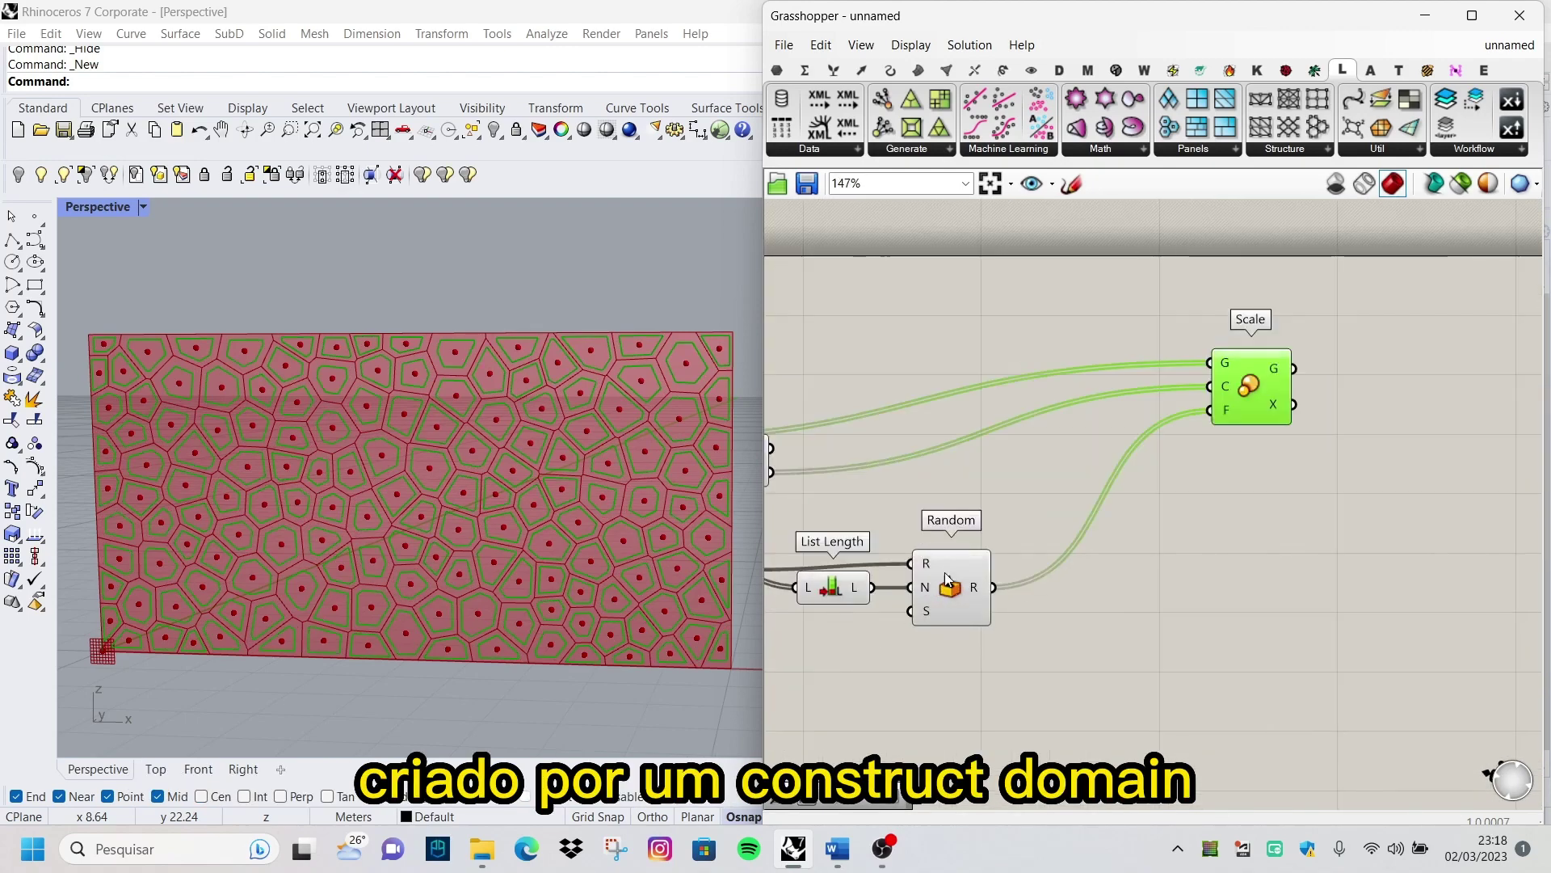
mouse_move(947, 578)
mouse_down()
mouse_move(1088, 568)
mouse_move(1121, 505)
mouse_up()
click(835, 594)
scroll(1168, 641, down, 1)
scroll(1066, 589, up, 1)
drag(893, 476, 912, 368)
Try Domain start 0.672, Domain end 0.495 and a Count of 100
scroll(1083, 553, up, 3)
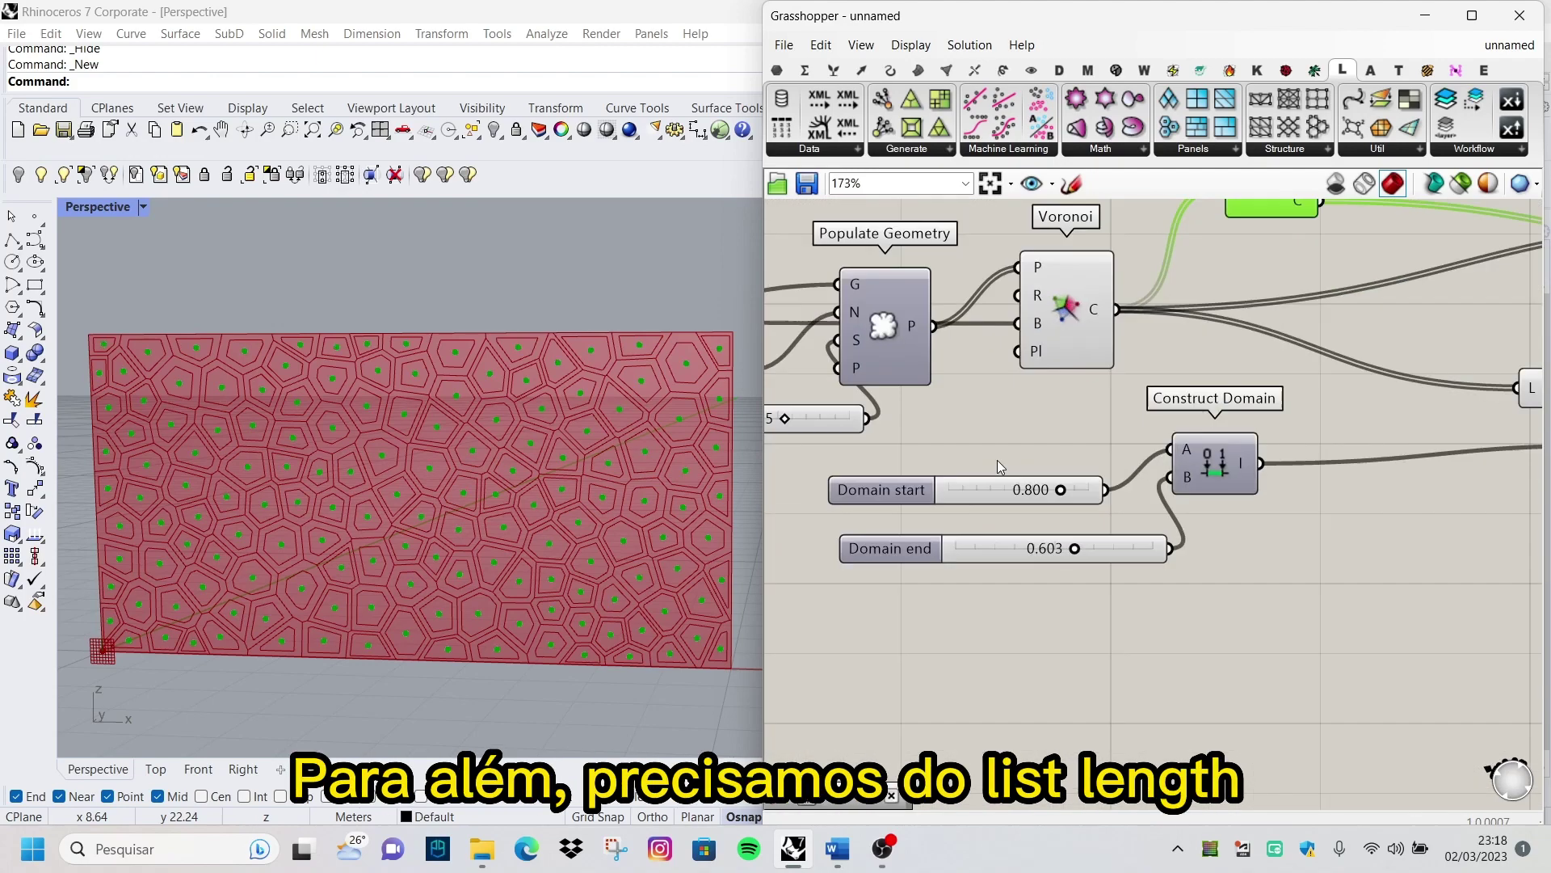
scroll(1083, 553, up, 2)
drag(1079, 492, 1044, 495)
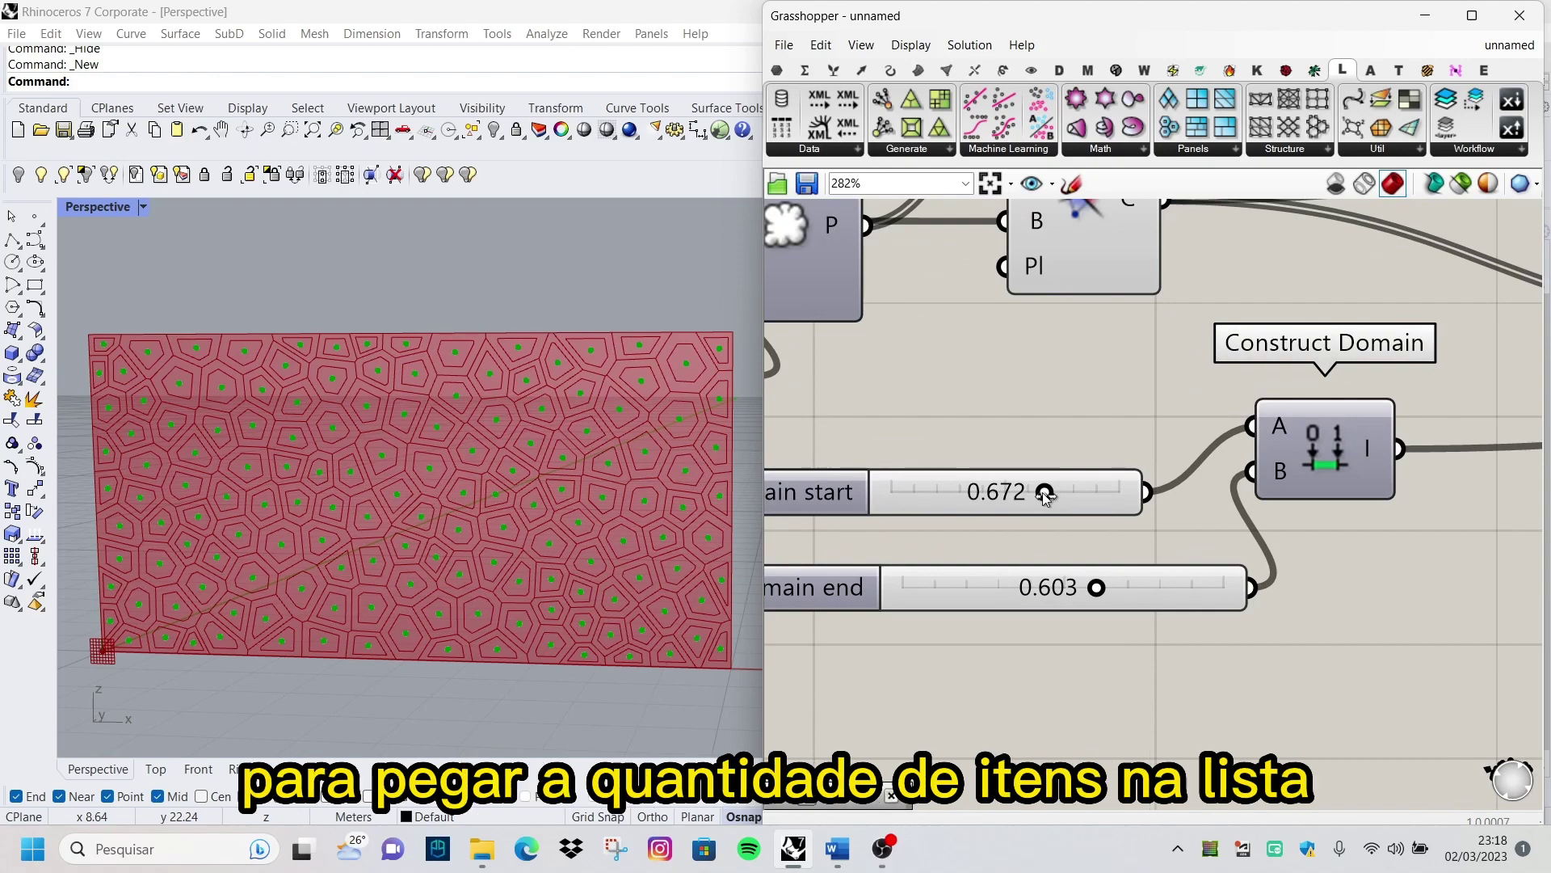
drag(1097, 591, 1061, 593)
scroll(1131, 583, down, 3)
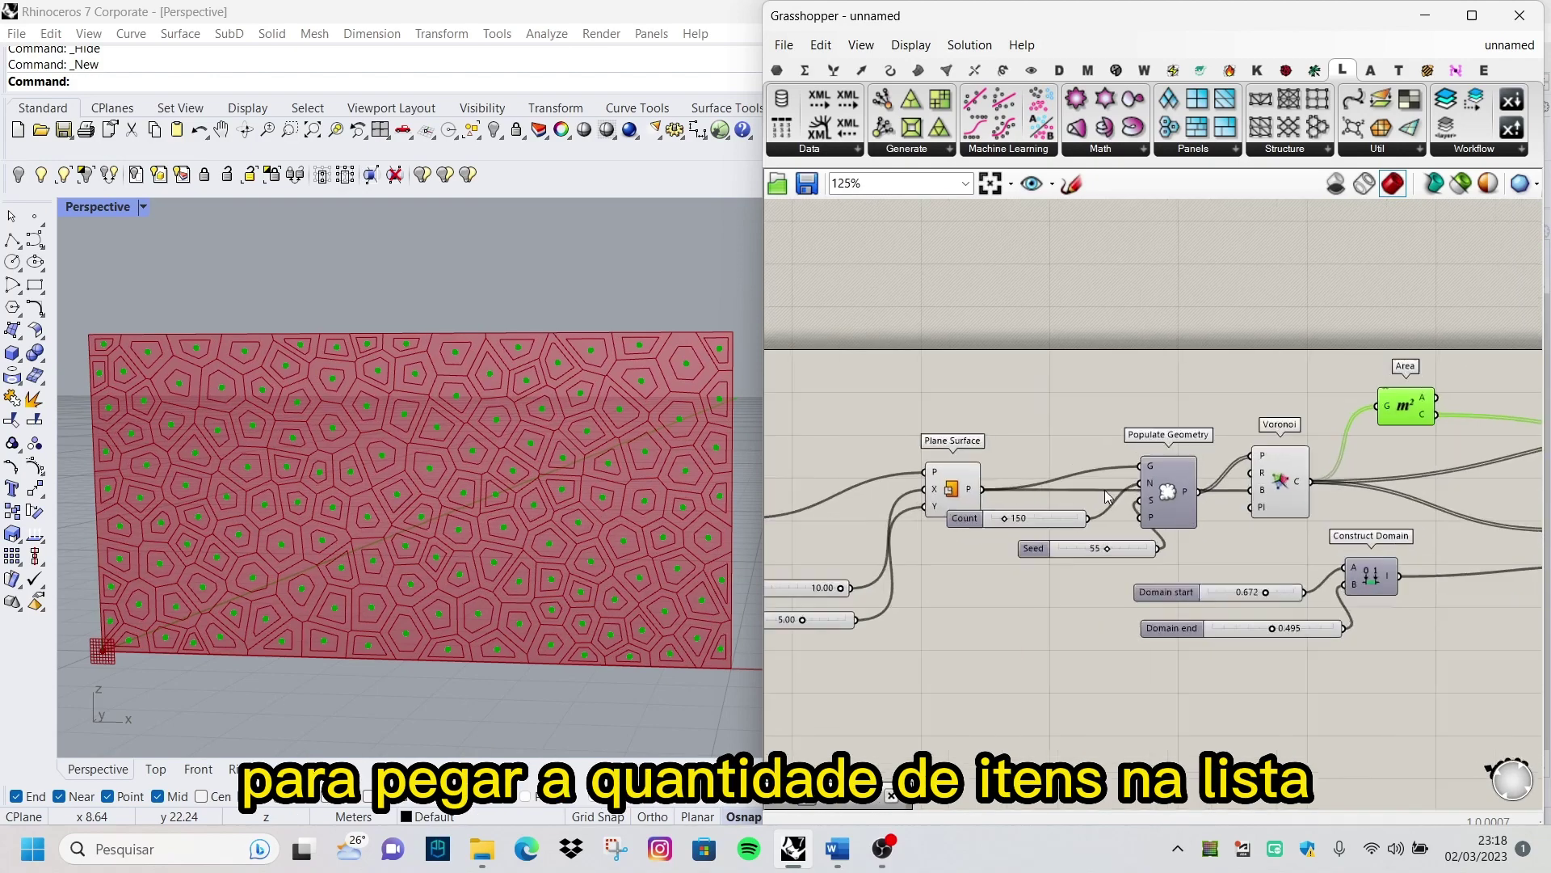
scroll(983, 533, up, 2)
click(983, 532)
text(100)
key(Return)
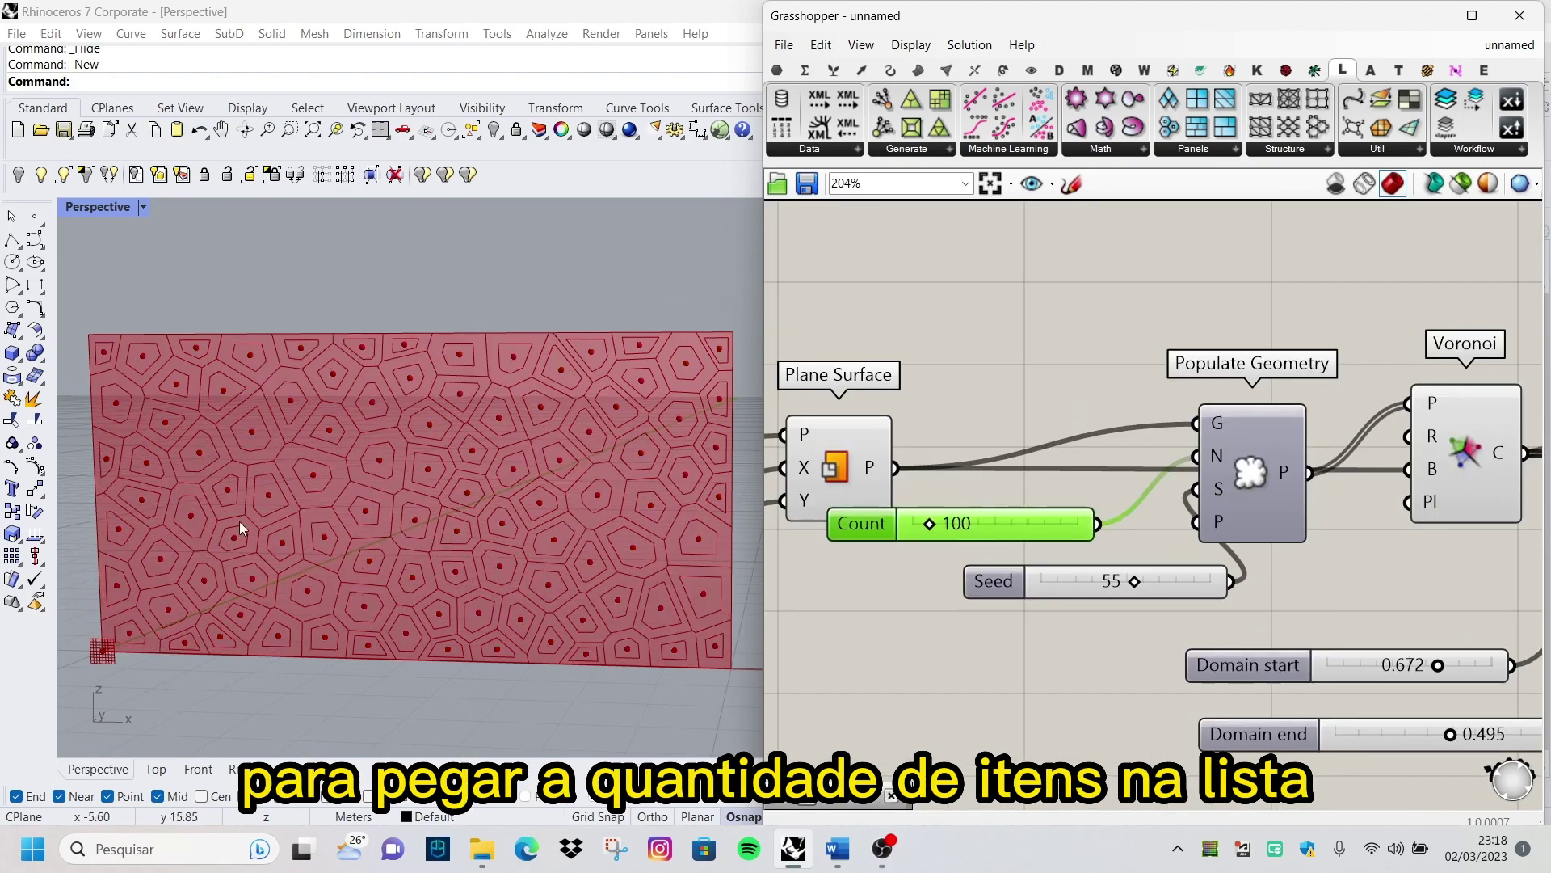
Raise Domain start to 0.801 and Domain end to 0.652
scroll(288, 458, up, 2)
scroll(1152, 517, down, 3)
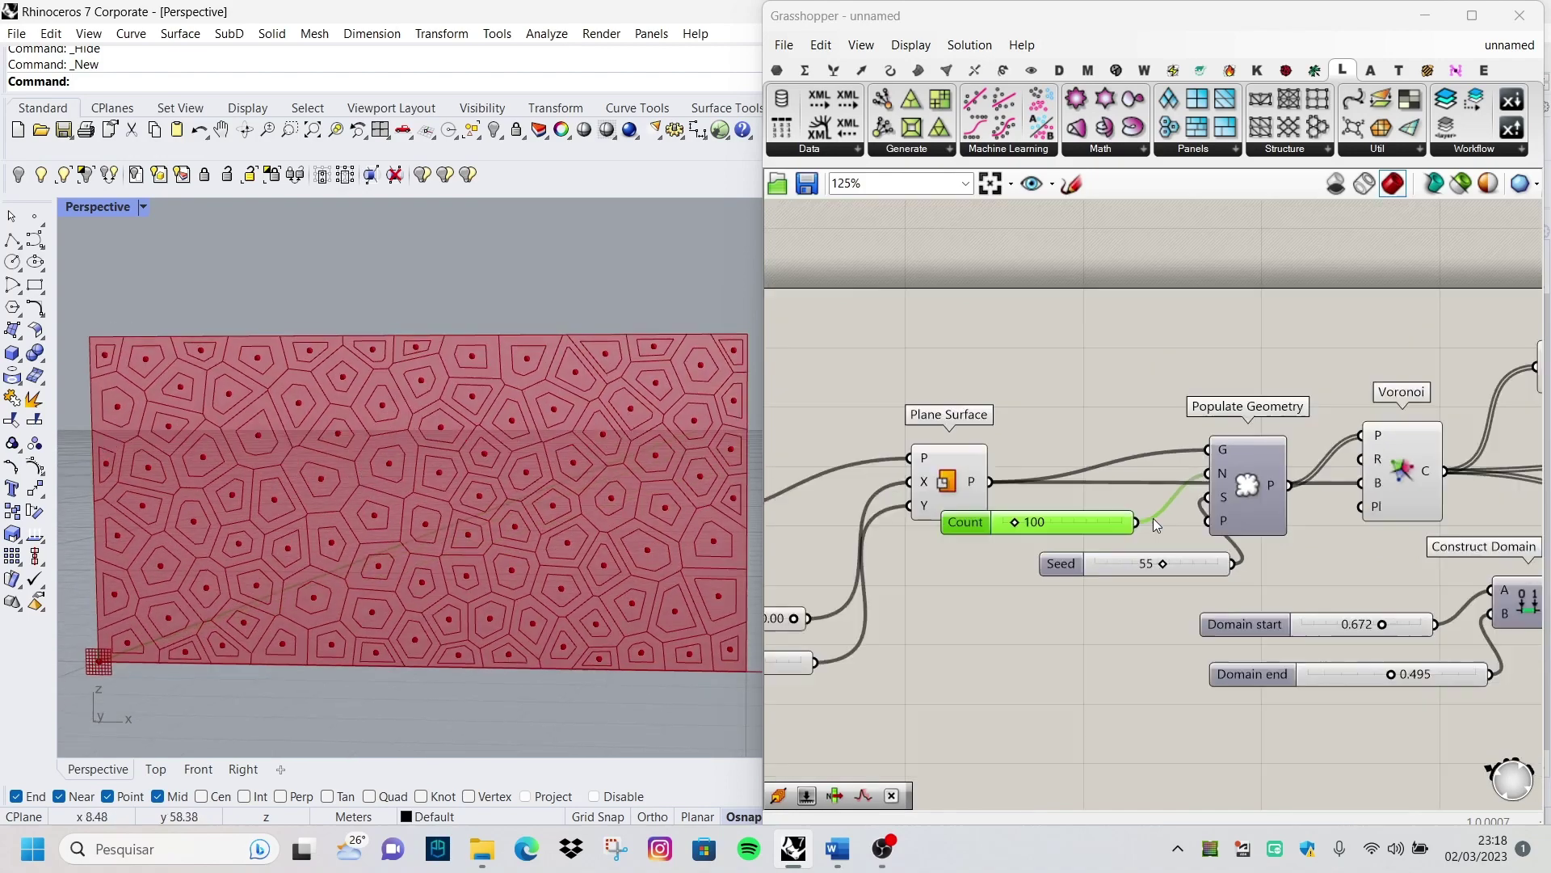
scroll(1236, 566, up, 3)
drag(1212, 521, 1236, 525)
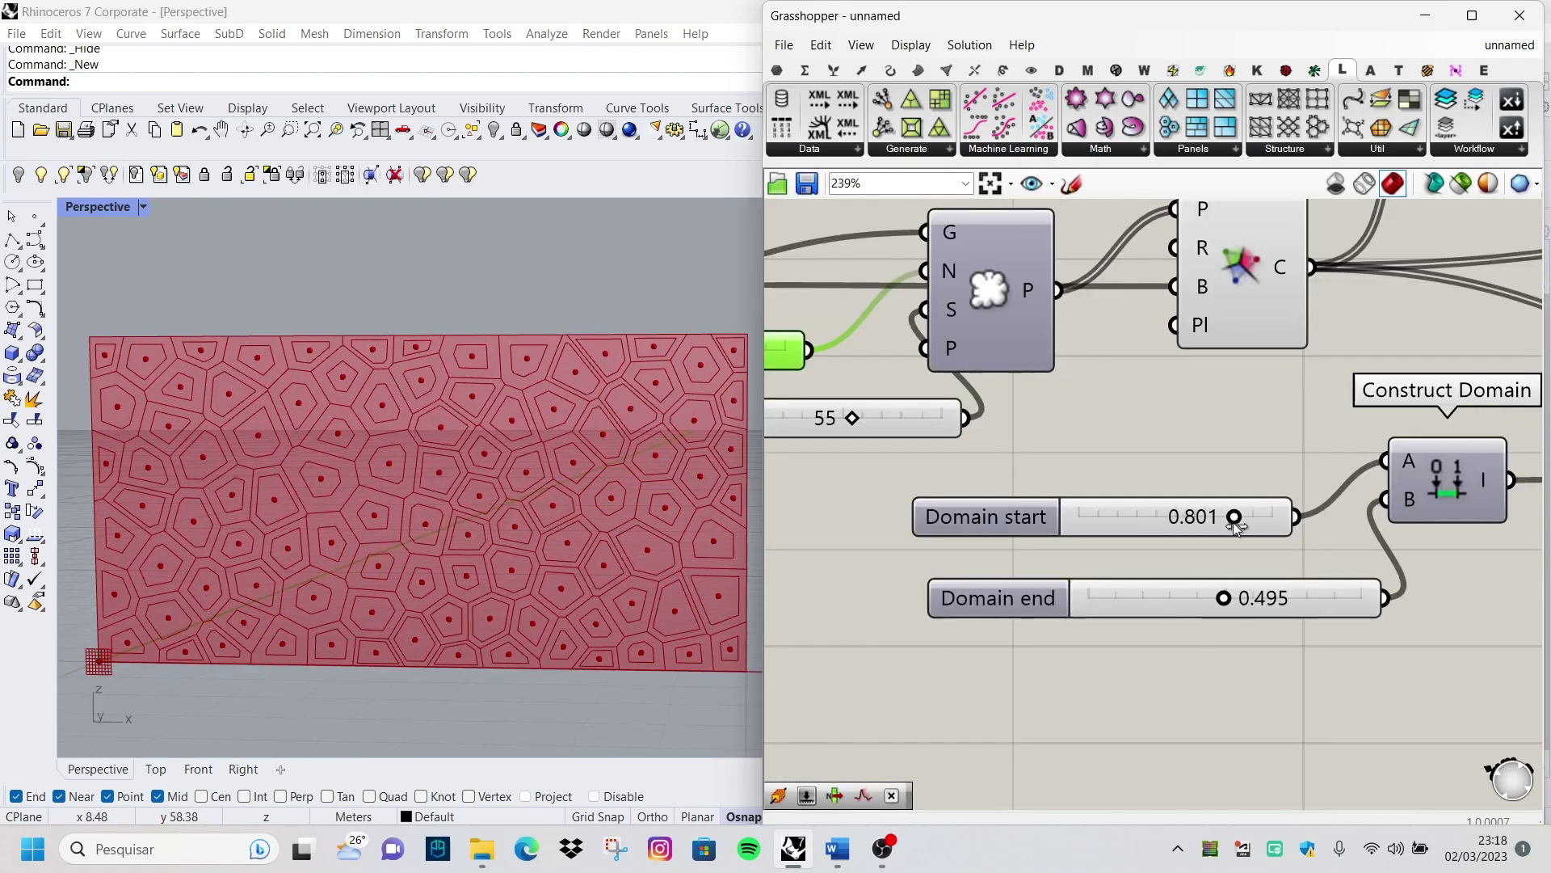
scroll(485, 546, down, 2)
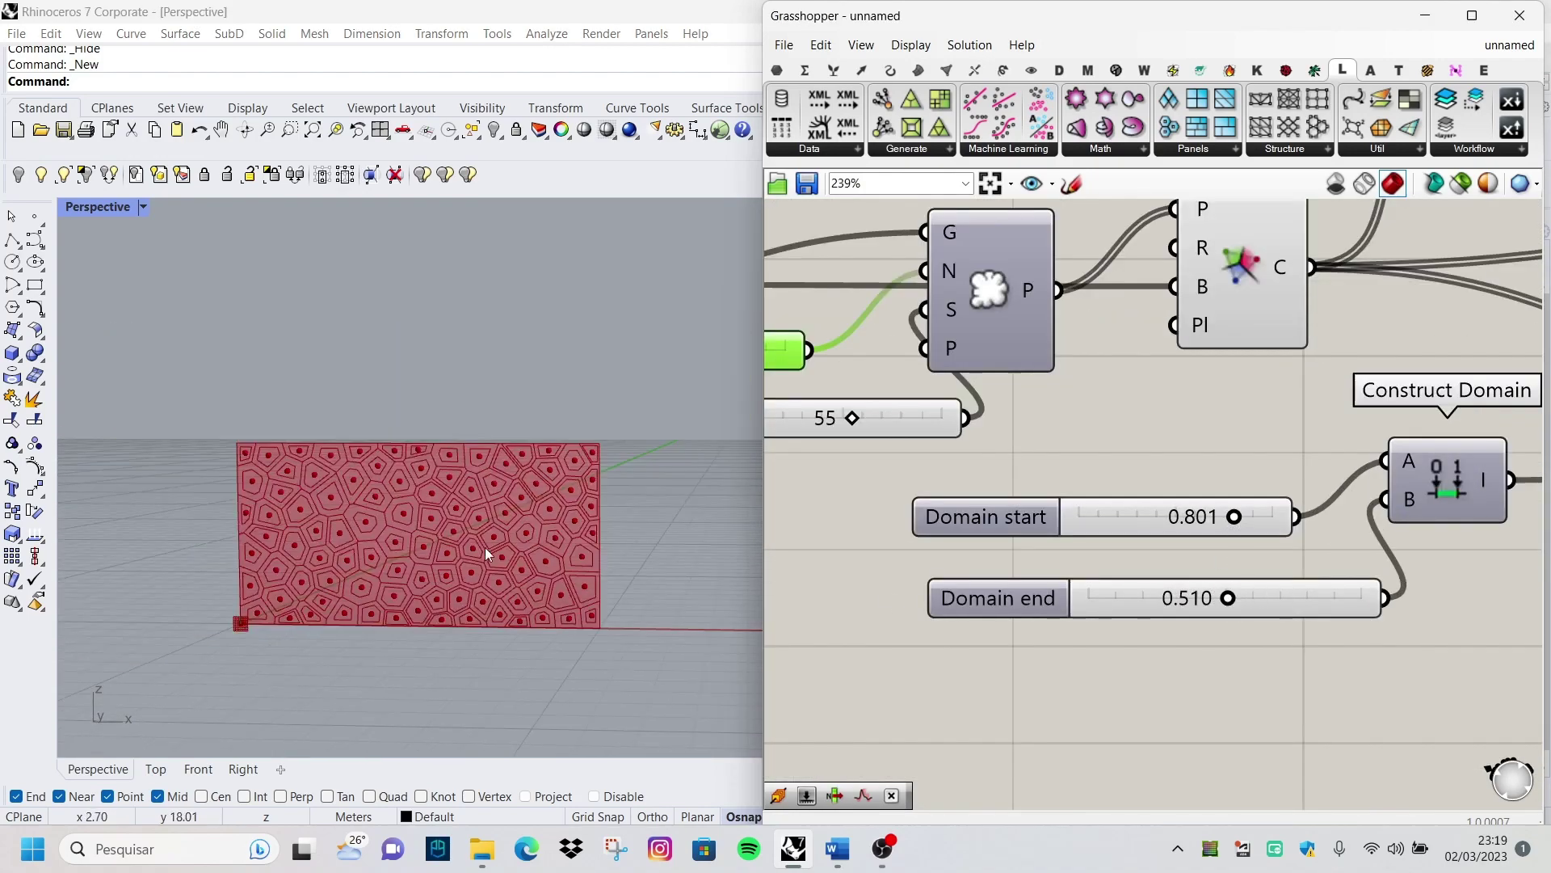
scroll(485, 541, up, 3)
drag(1217, 593, 1275, 606)
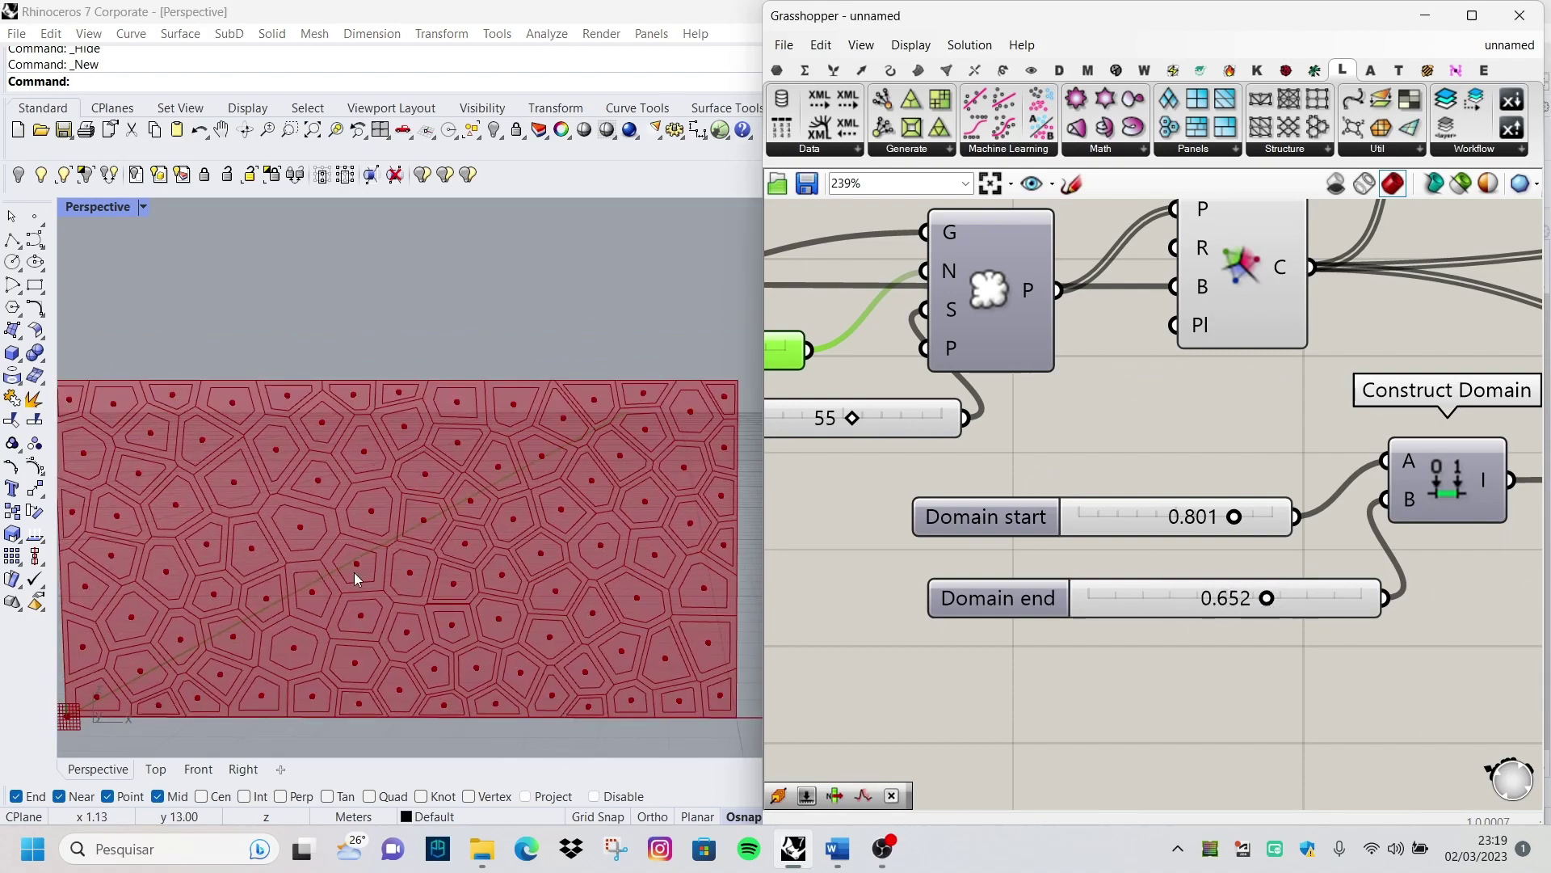
Set Count to 150 and move the Seed slider to 26 to reshuffle the cells
scroll(358, 578, down, 2)
scroll(1116, 554, down, 3)
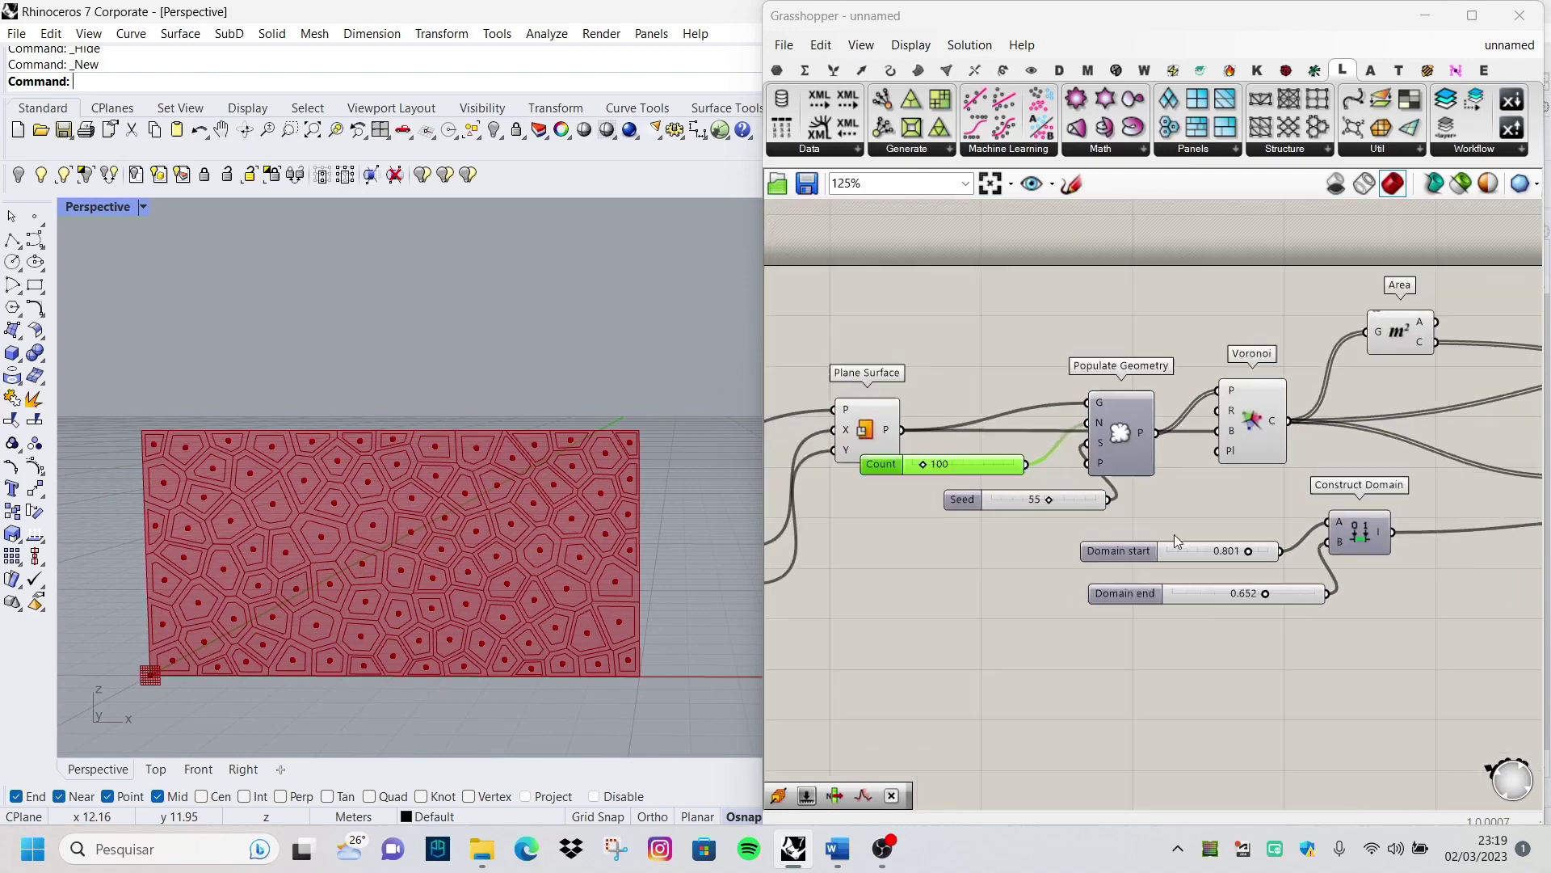
scroll(1175, 535, up, 2)
double_click(1014, 479)
text(150)
key(Return)
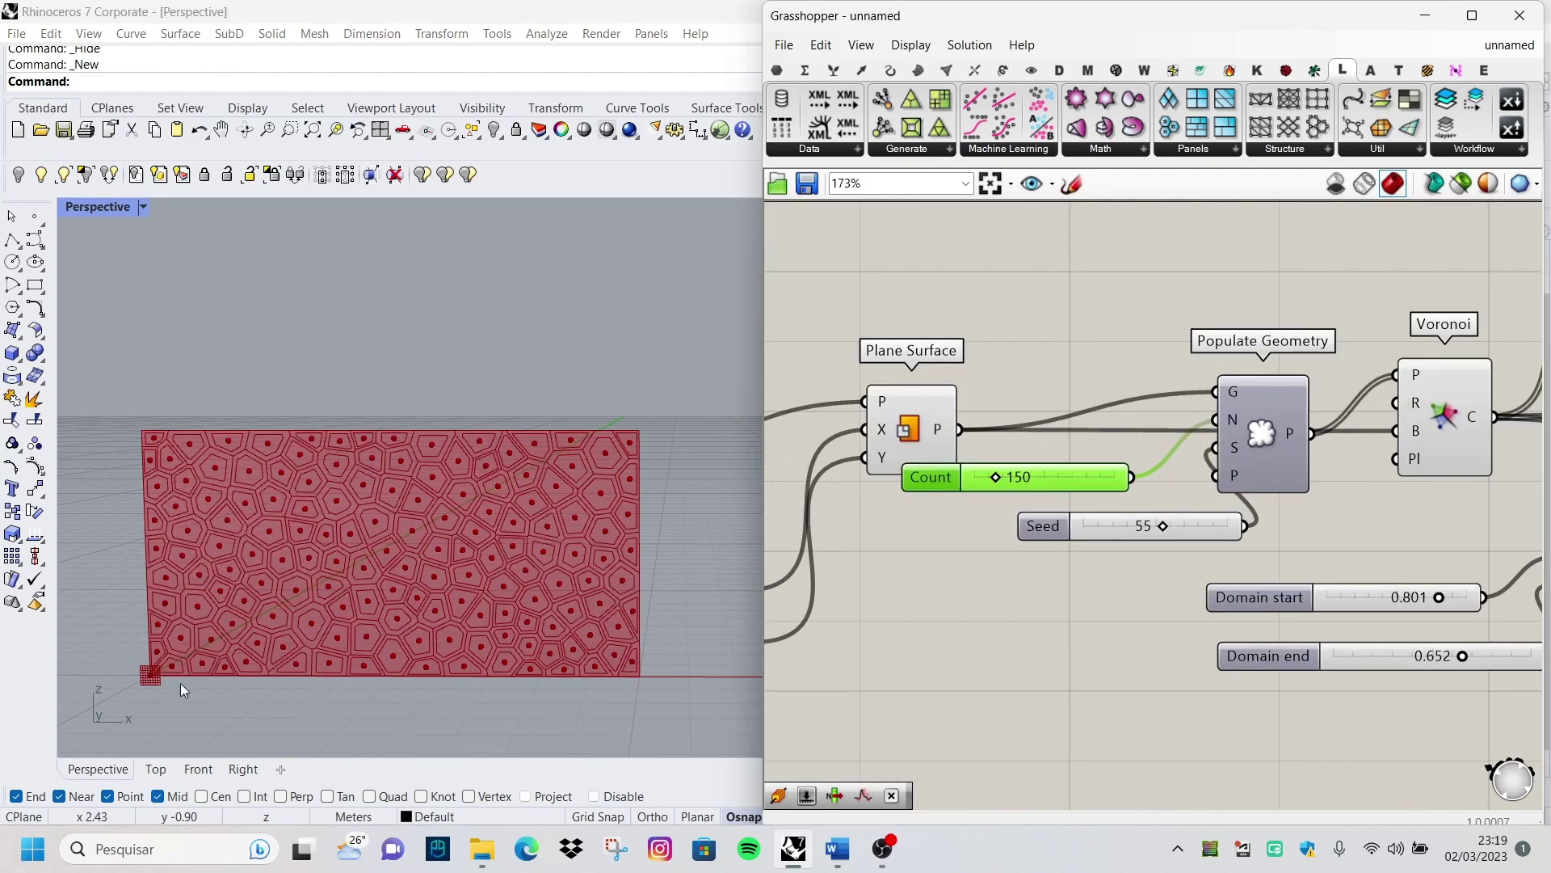
scroll(399, 522, down, 1)
scroll(496, 512, up, 1)
drag(1159, 535, 1125, 533)
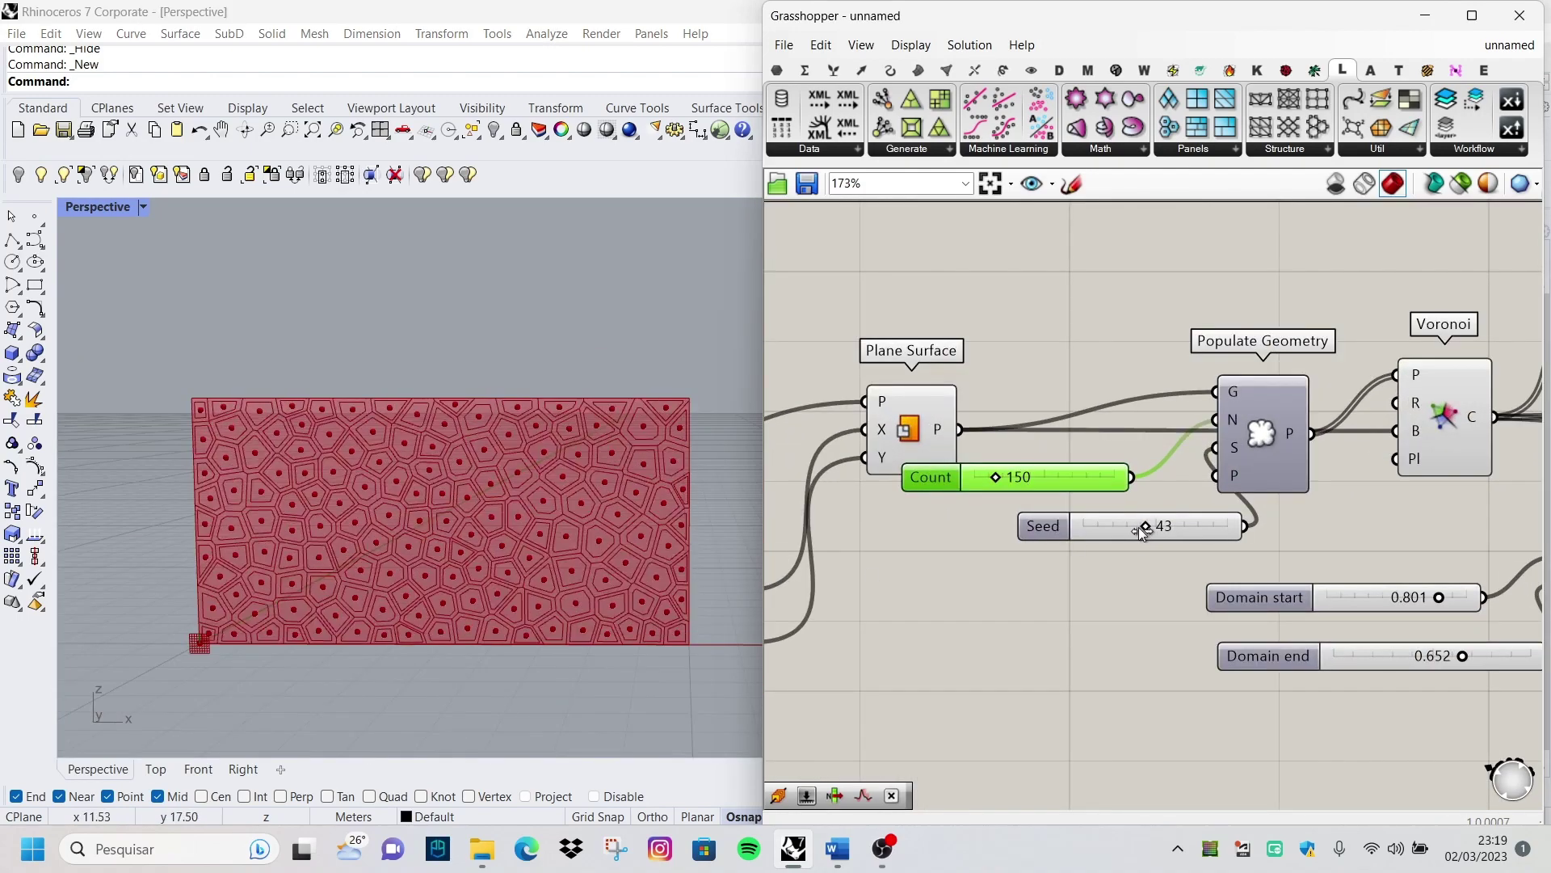
Inspect the Random component, then clear the canvas selection
scroll(1125, 533, down, 2)
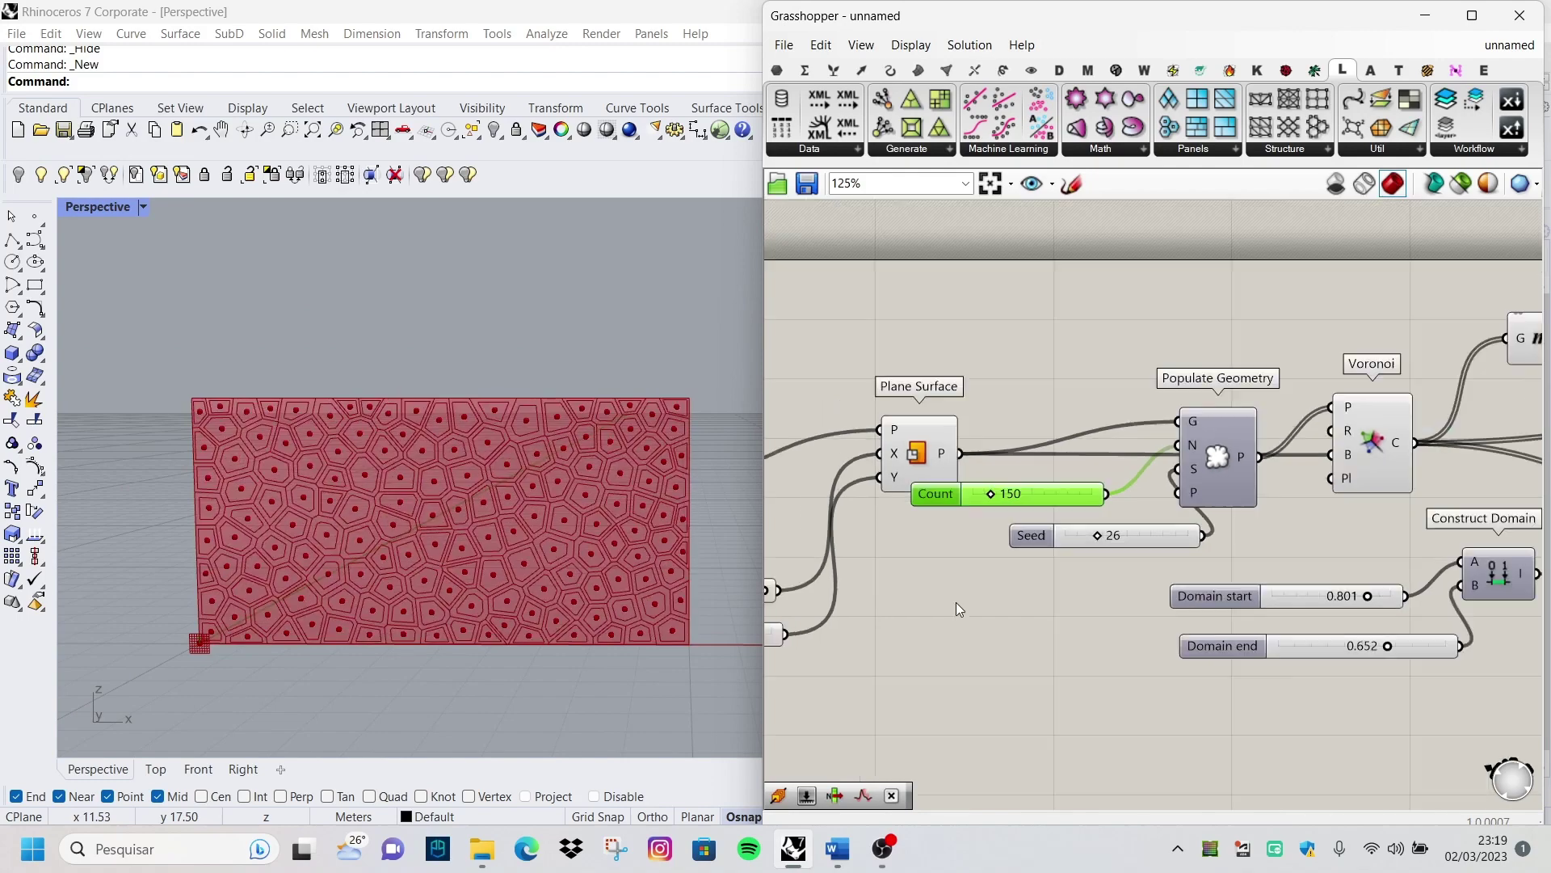
scroll(1284, 590, down, 2)
scroll(1155, 565, up, 3)
click(1157, 560)
scroll(1172, 566, down, 2)
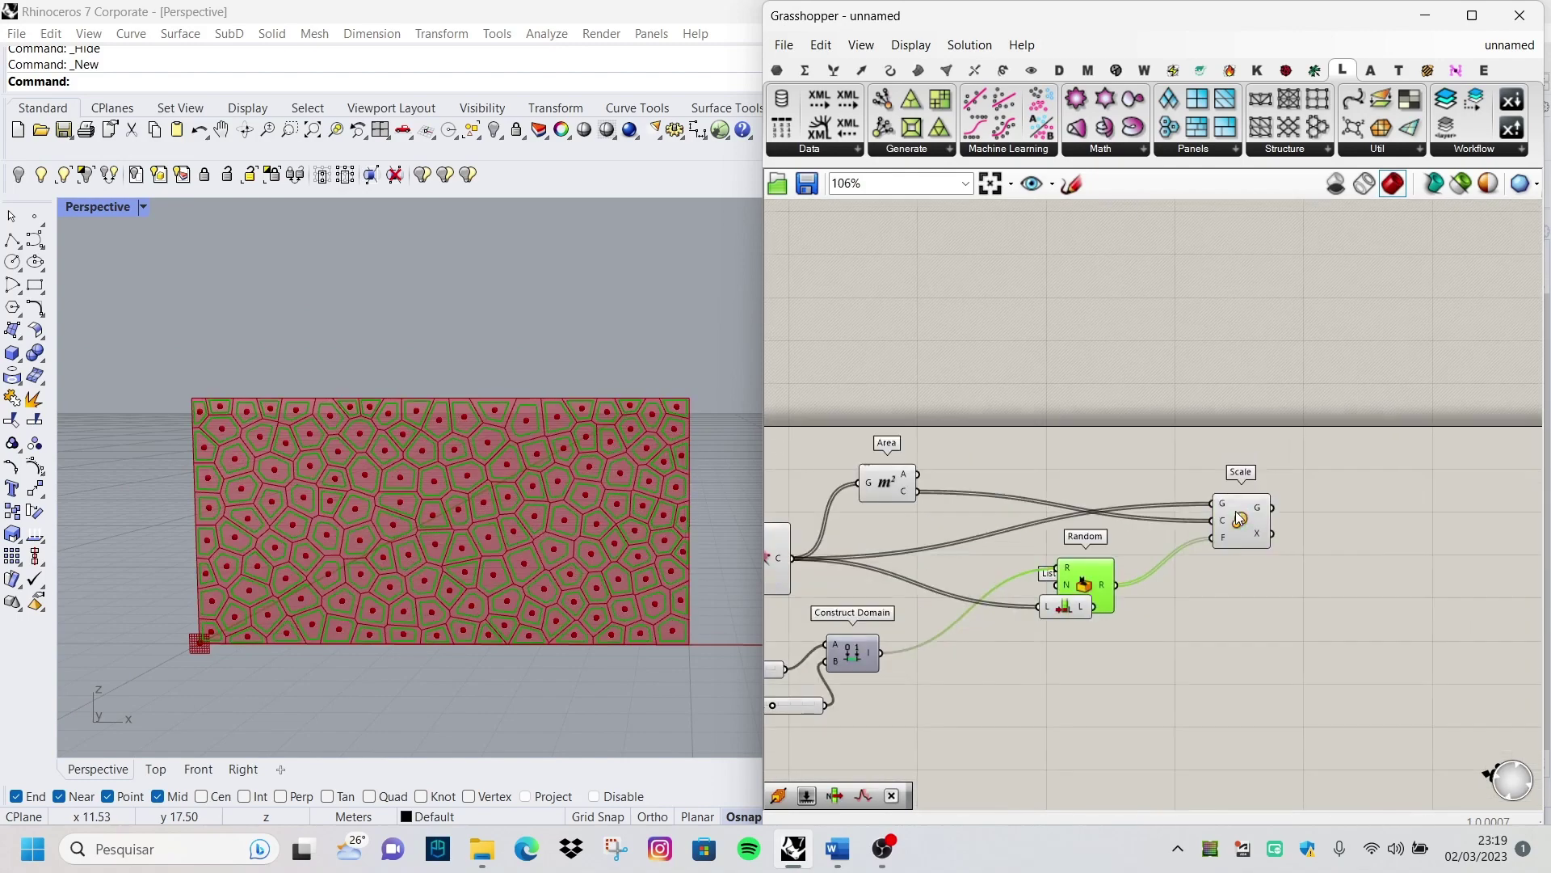
scroll(1262, 592, down, 2)
scroll(1225, 526, up, 2)
scroll(1240, 538, up, 1)
click(1243, 545)
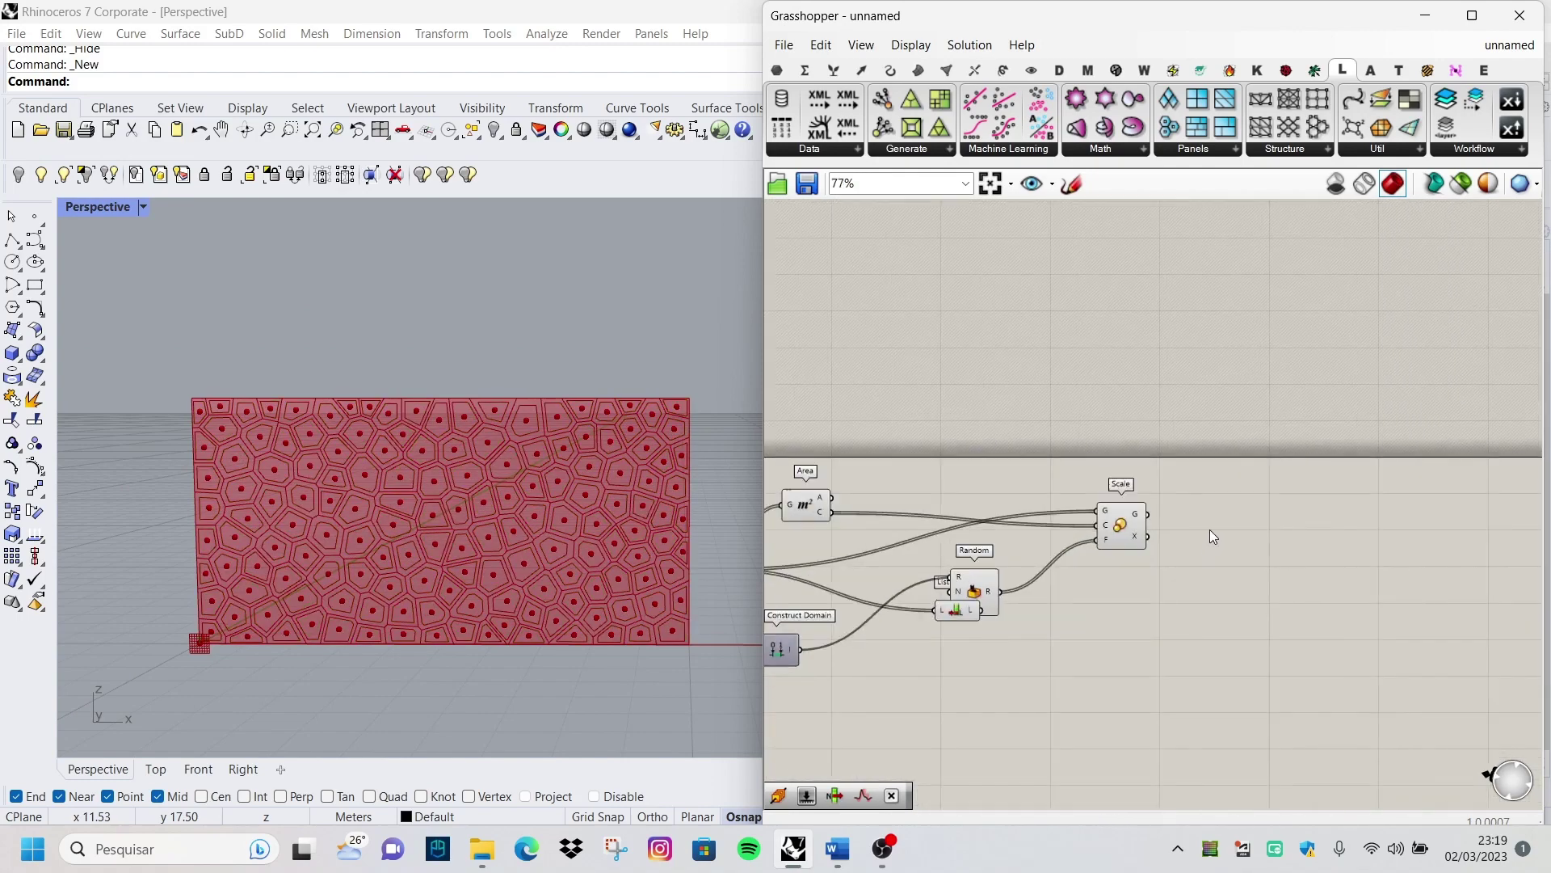
scroll(1209, 530, down, 1)
scroll(1319, 516, down, 2)
scroll(601, 535, down, 3)
Restore the four-viewport layout, then maximize the Front view onto the wall
double_click(98, 207)
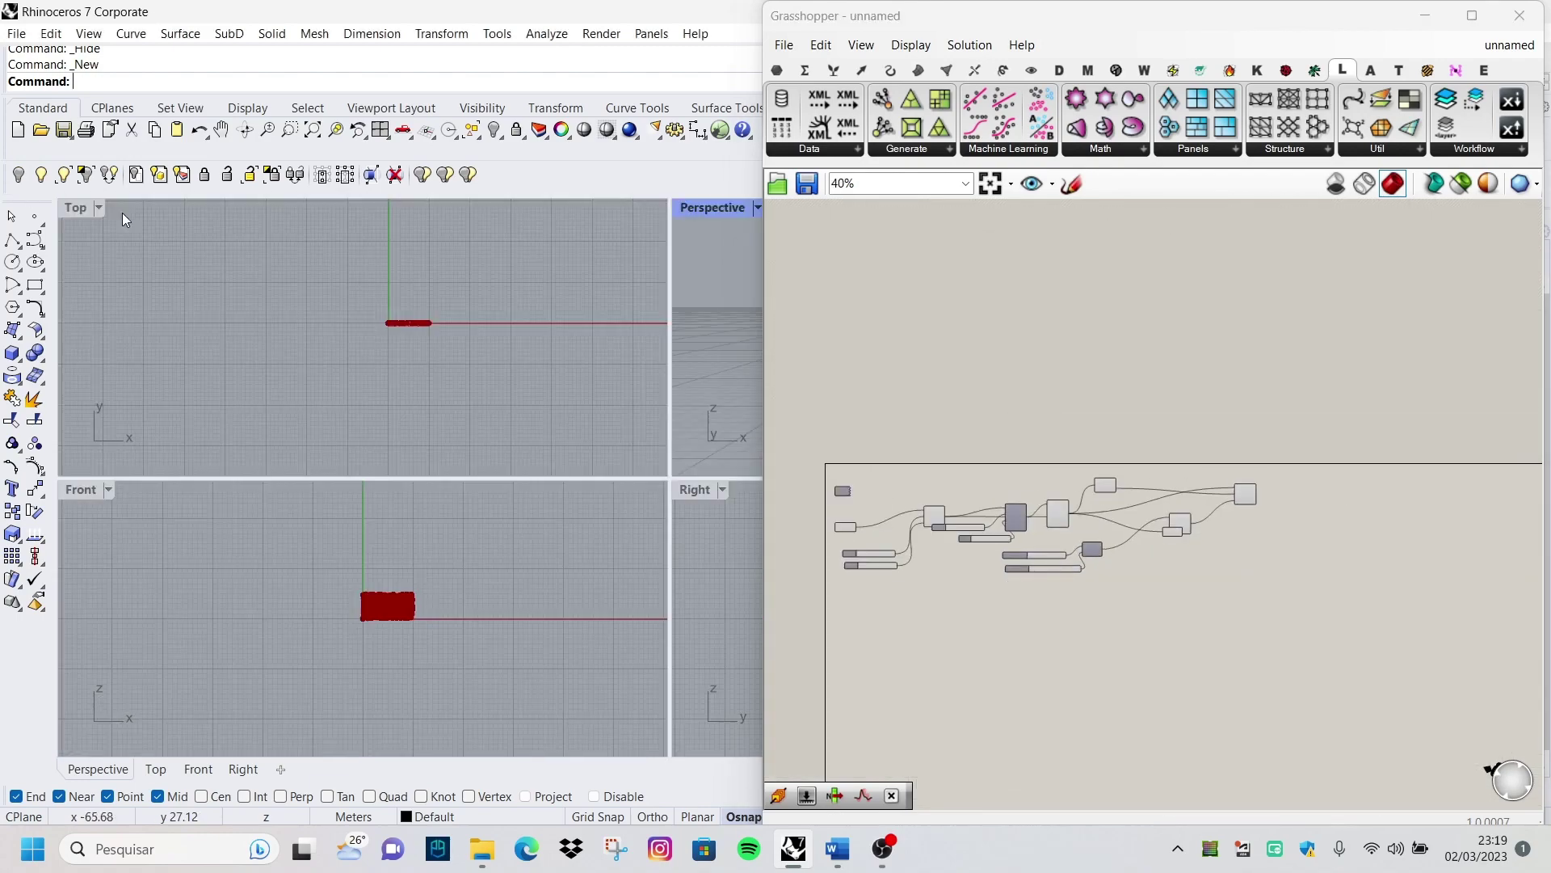
double_click(80, 489)
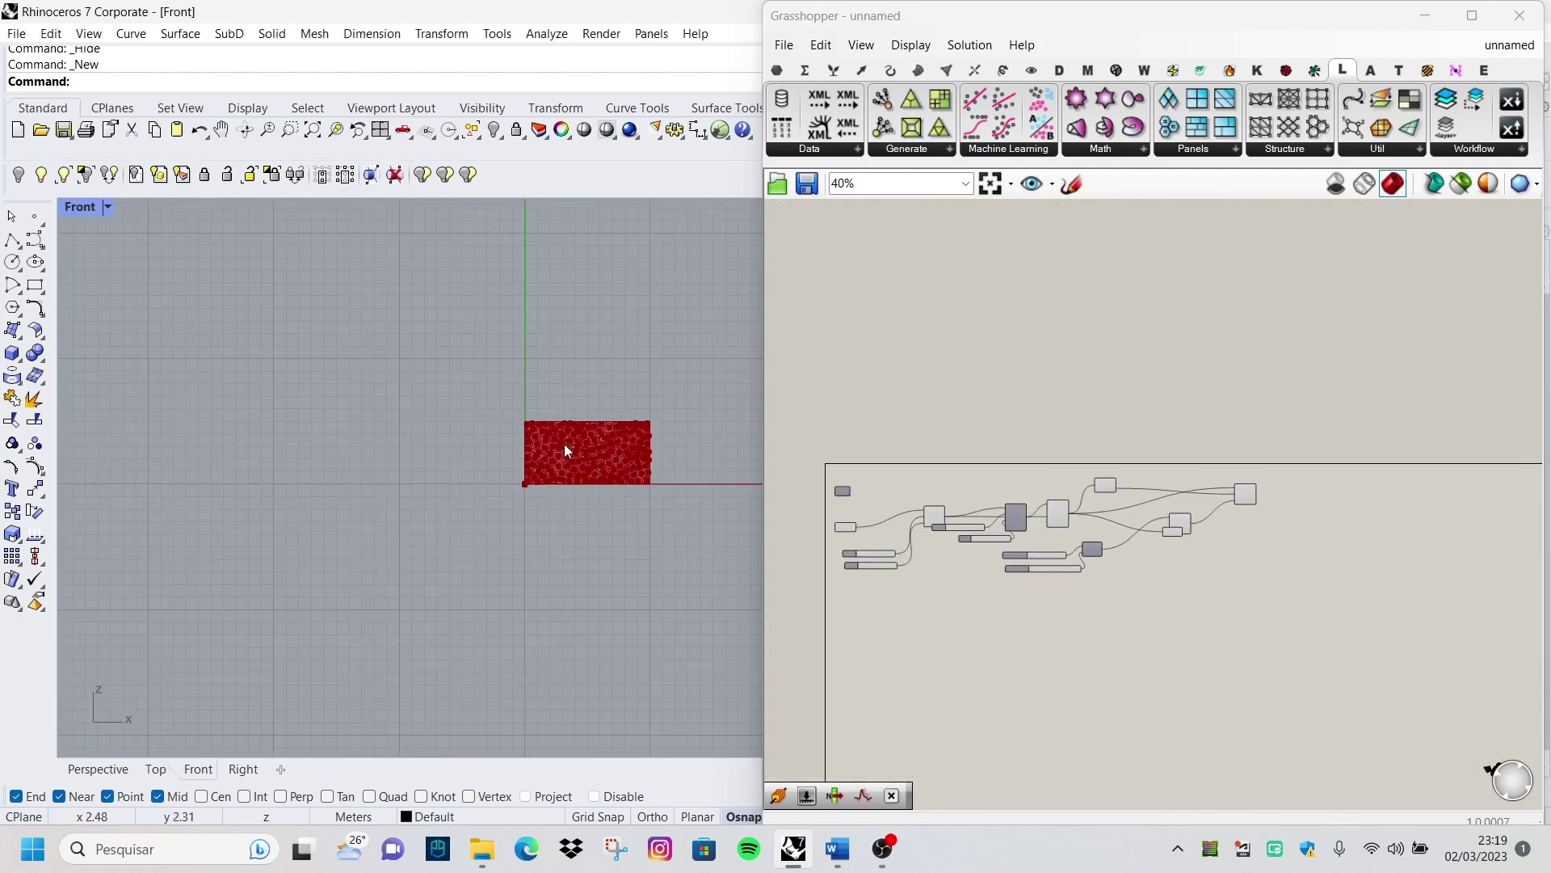
scroll(619, 459, up, 3)
scroll(403, 413, down, 1)
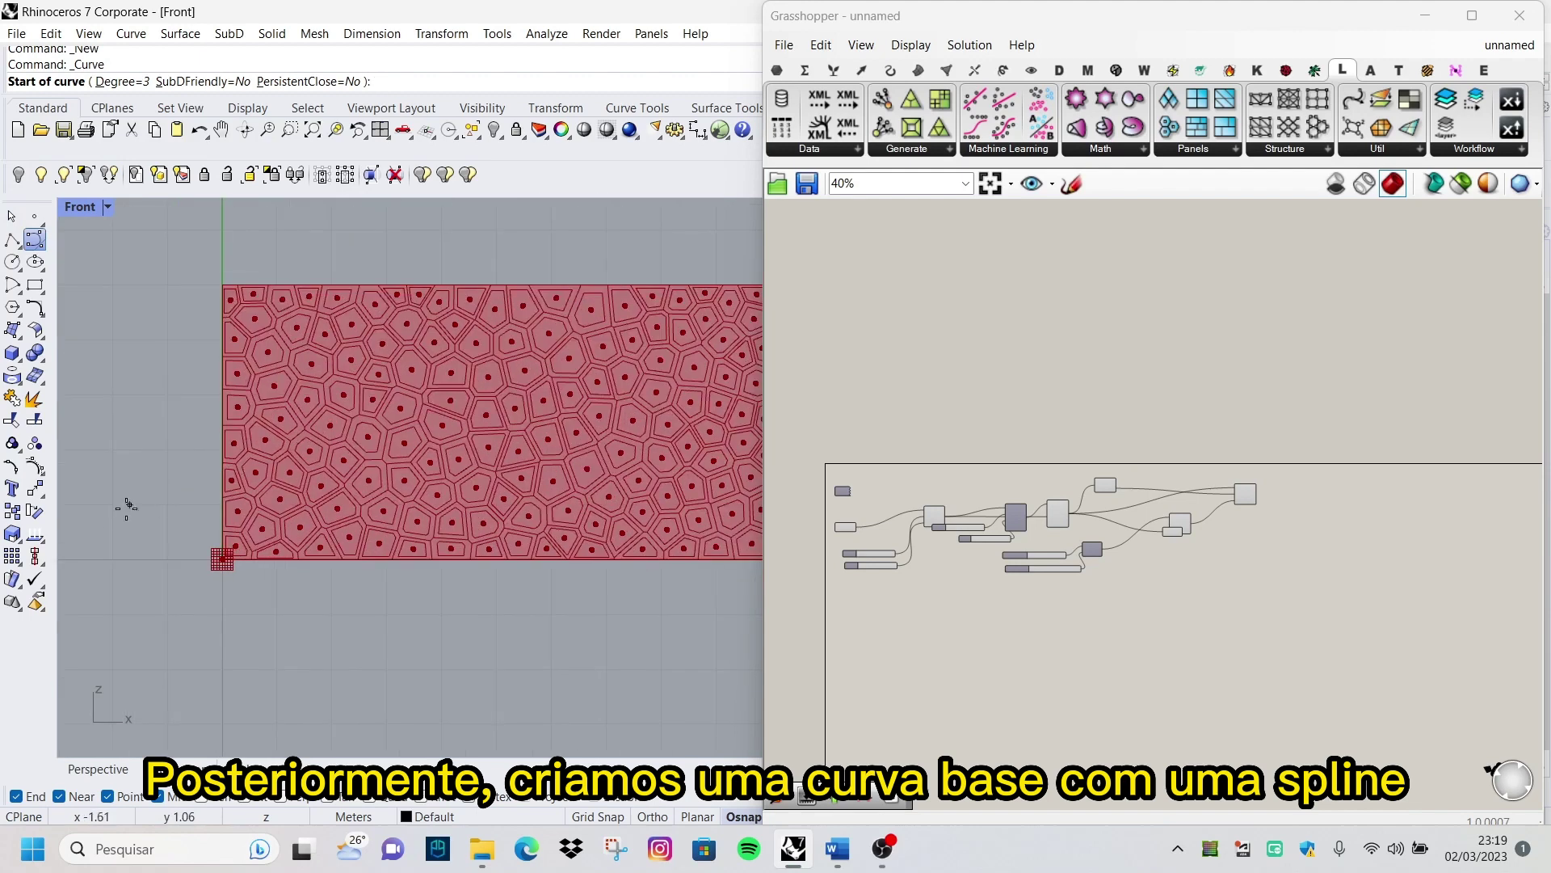
scroll(124, 517, down, 2)
Place four spline points from left of the wall, across its middle, to its bottom
click(130, 534)
click(191, 425)
click(324, 444)
click(359, 555)
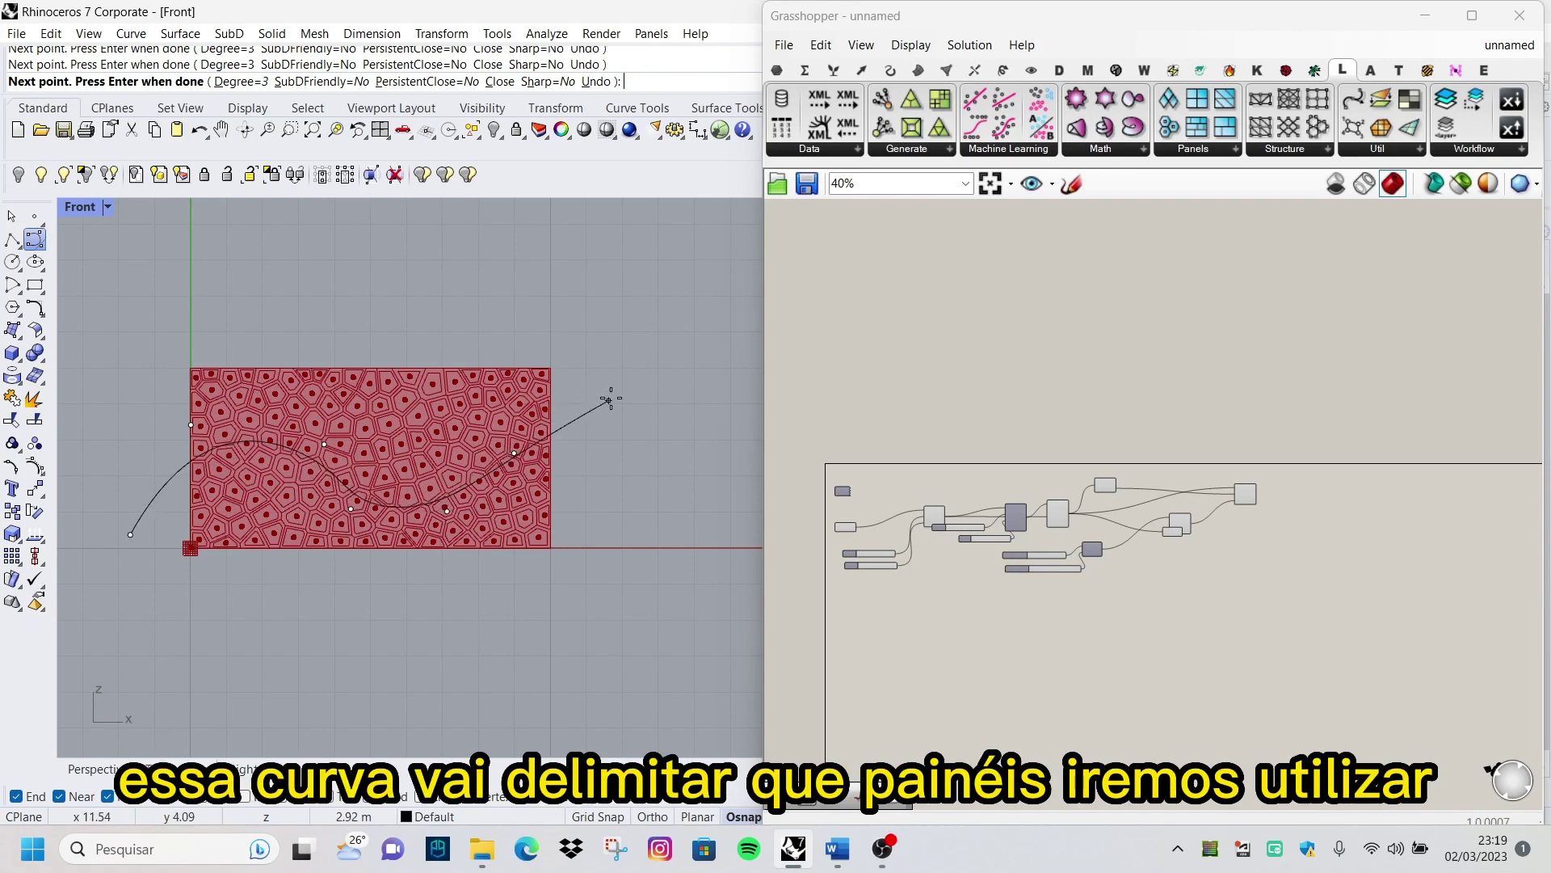
Finish the spline past the wall's right side and drag its control points into an S-shape
click(617, 363)
key(Return)
click(501, 462)
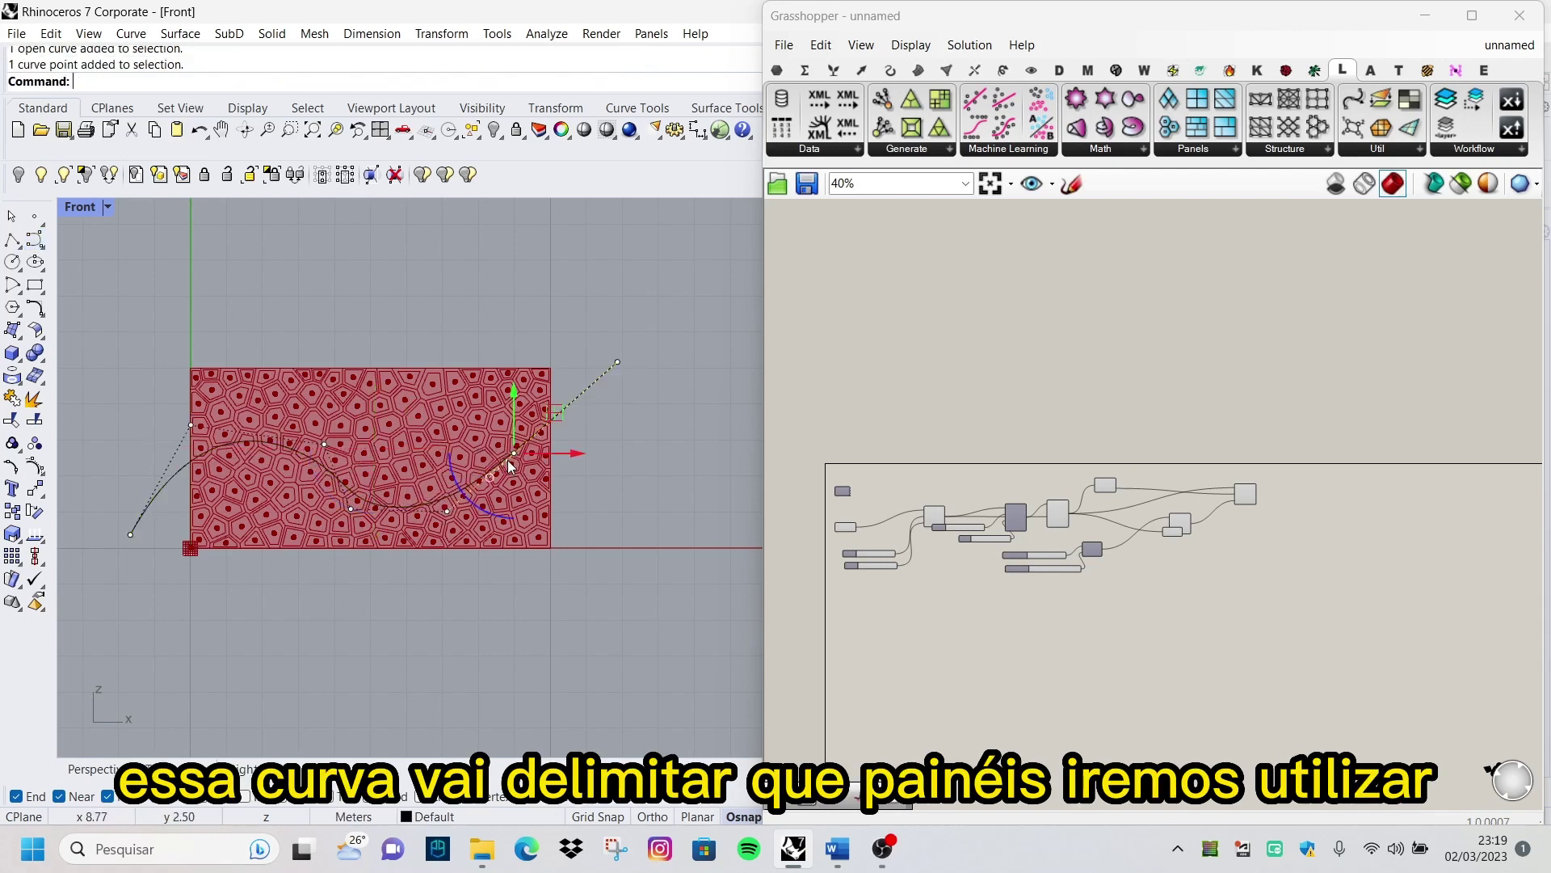
drag(534, 457, 586, 457)
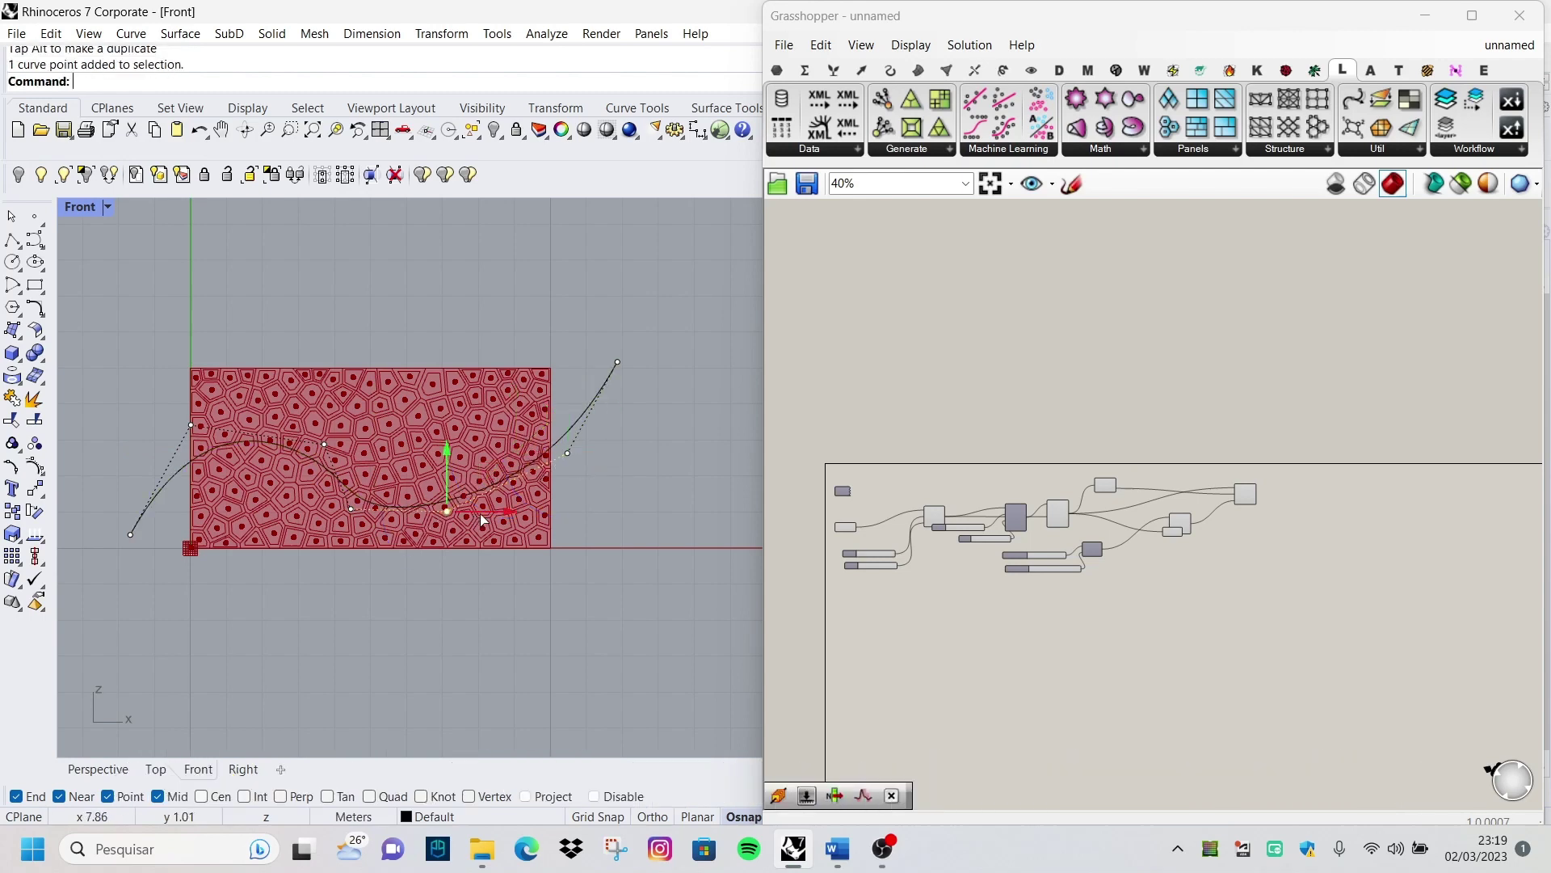
drag(483, 519, 242, 459)
drag(191, 363, 192, 366)
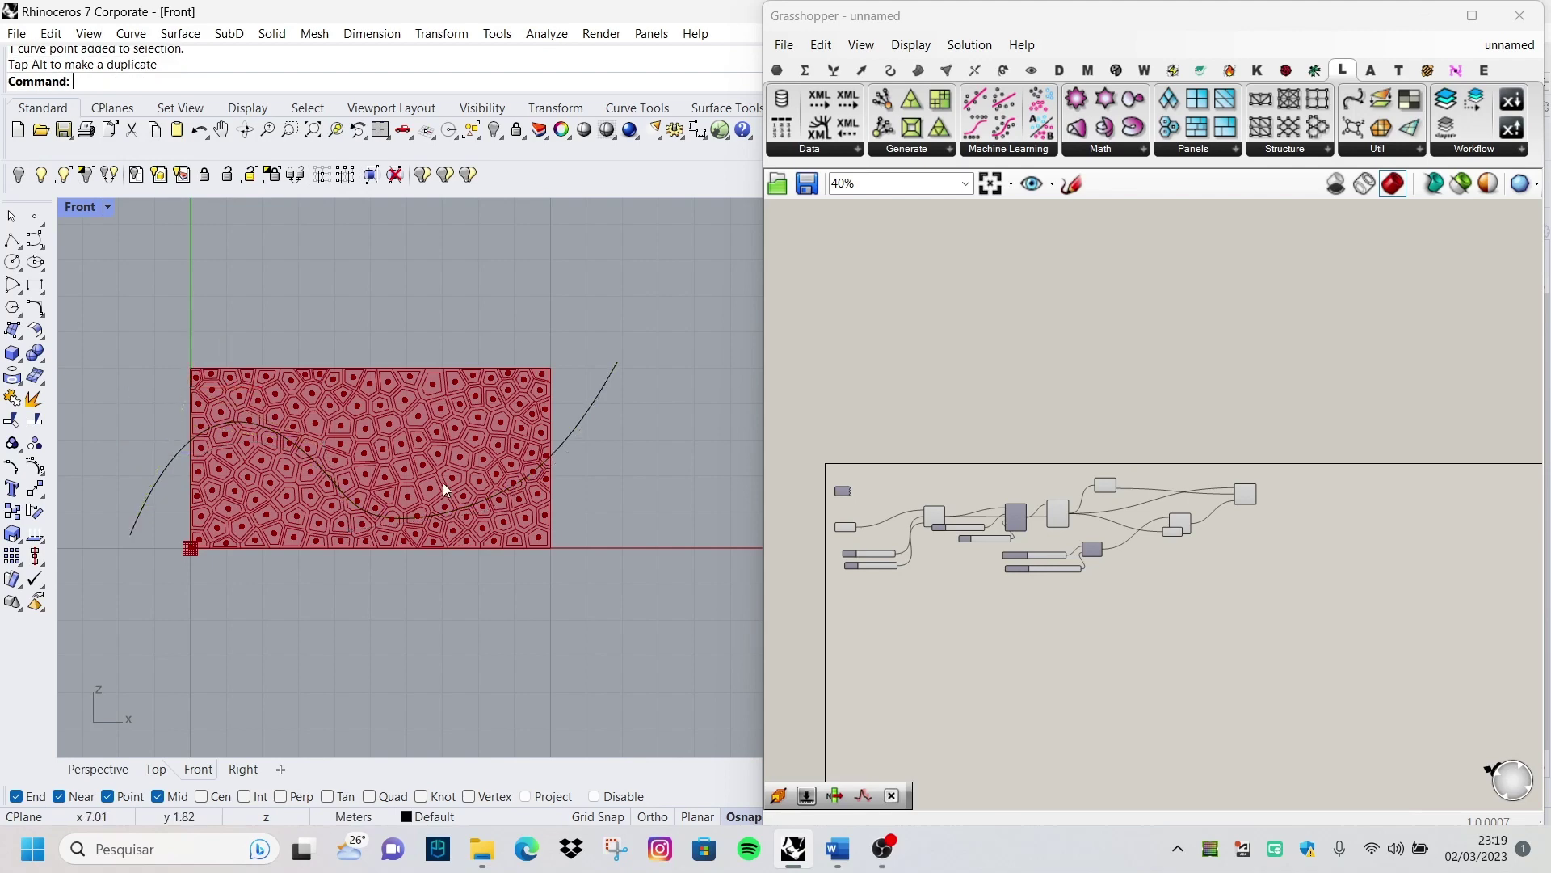
click(371, 530)
drag(371, 530, 419, 539)
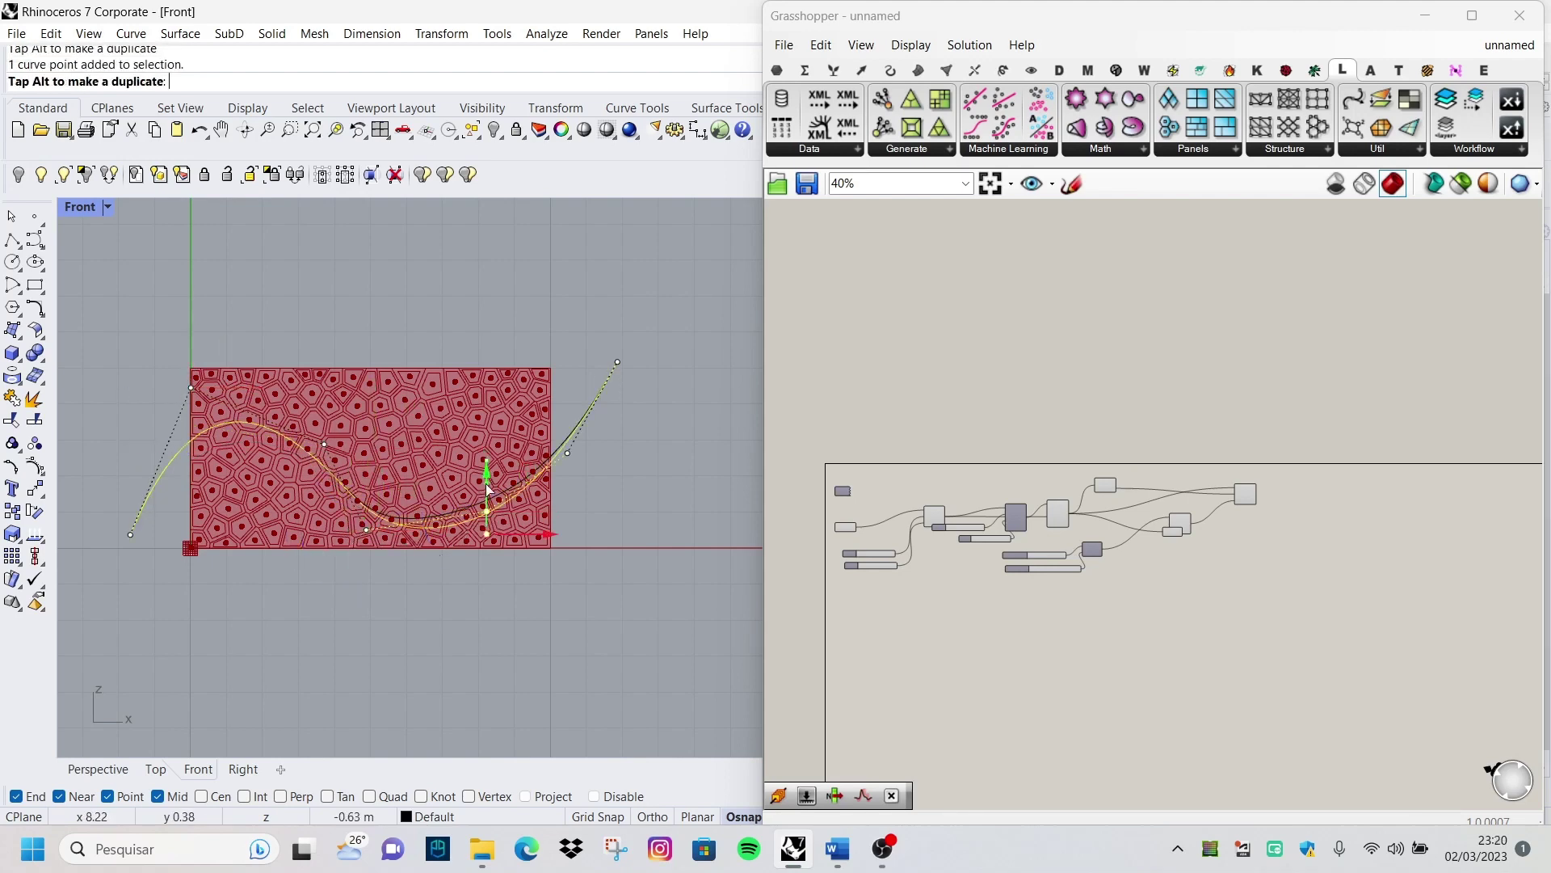
drag(487, 489, 487, 488)
Fine-tune the top-left and middle control points to smooth the curve
scroll(487, 489, down, 3)
scroll(372, 509, up, 4)
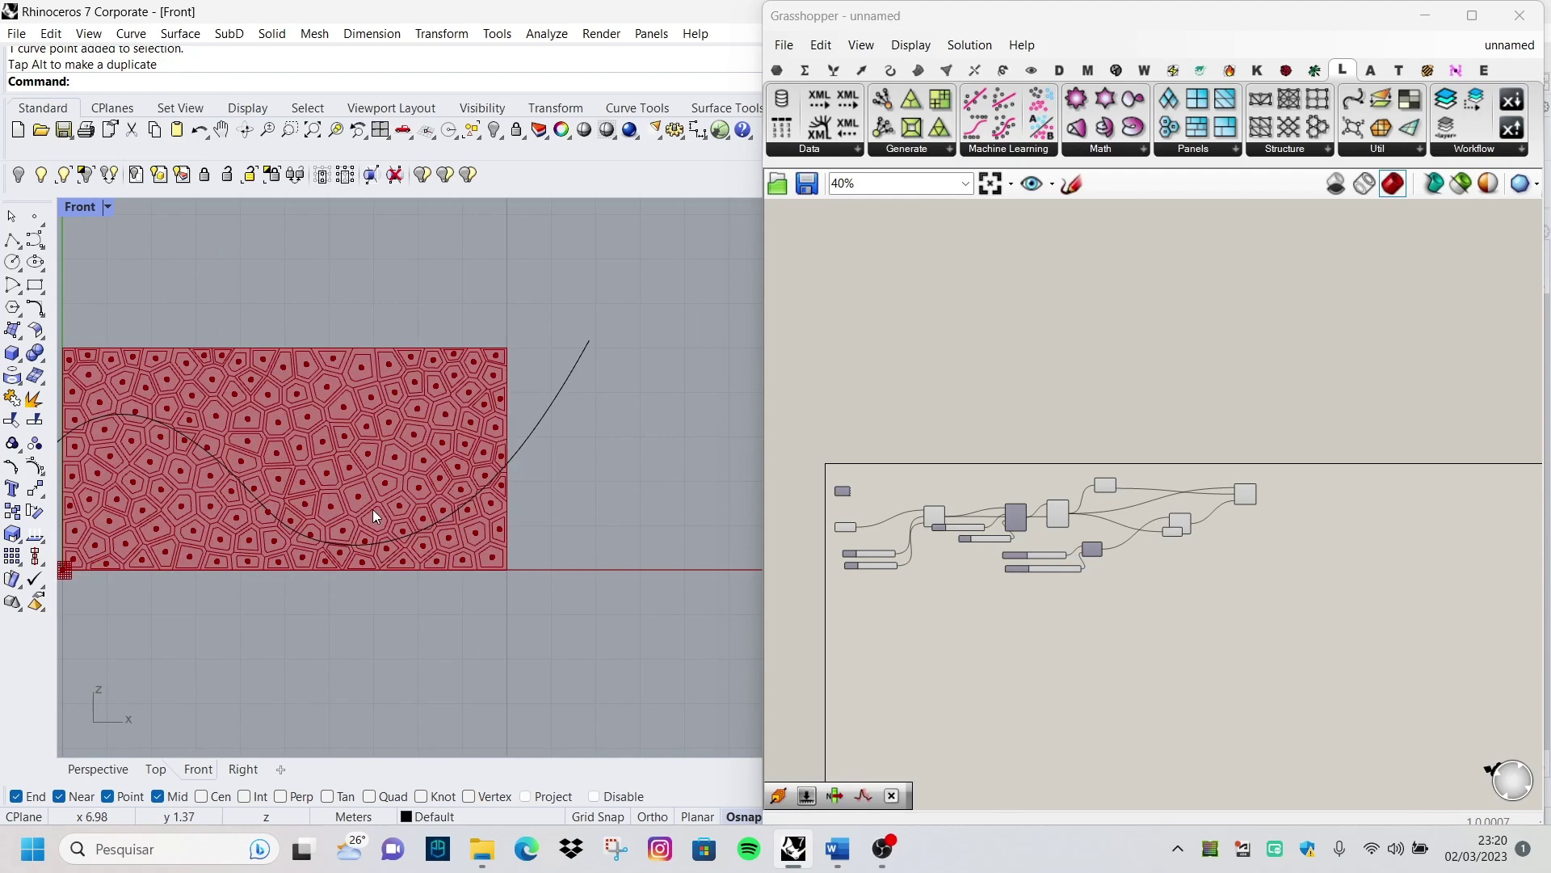
click(196, 443)
click(143, 401)
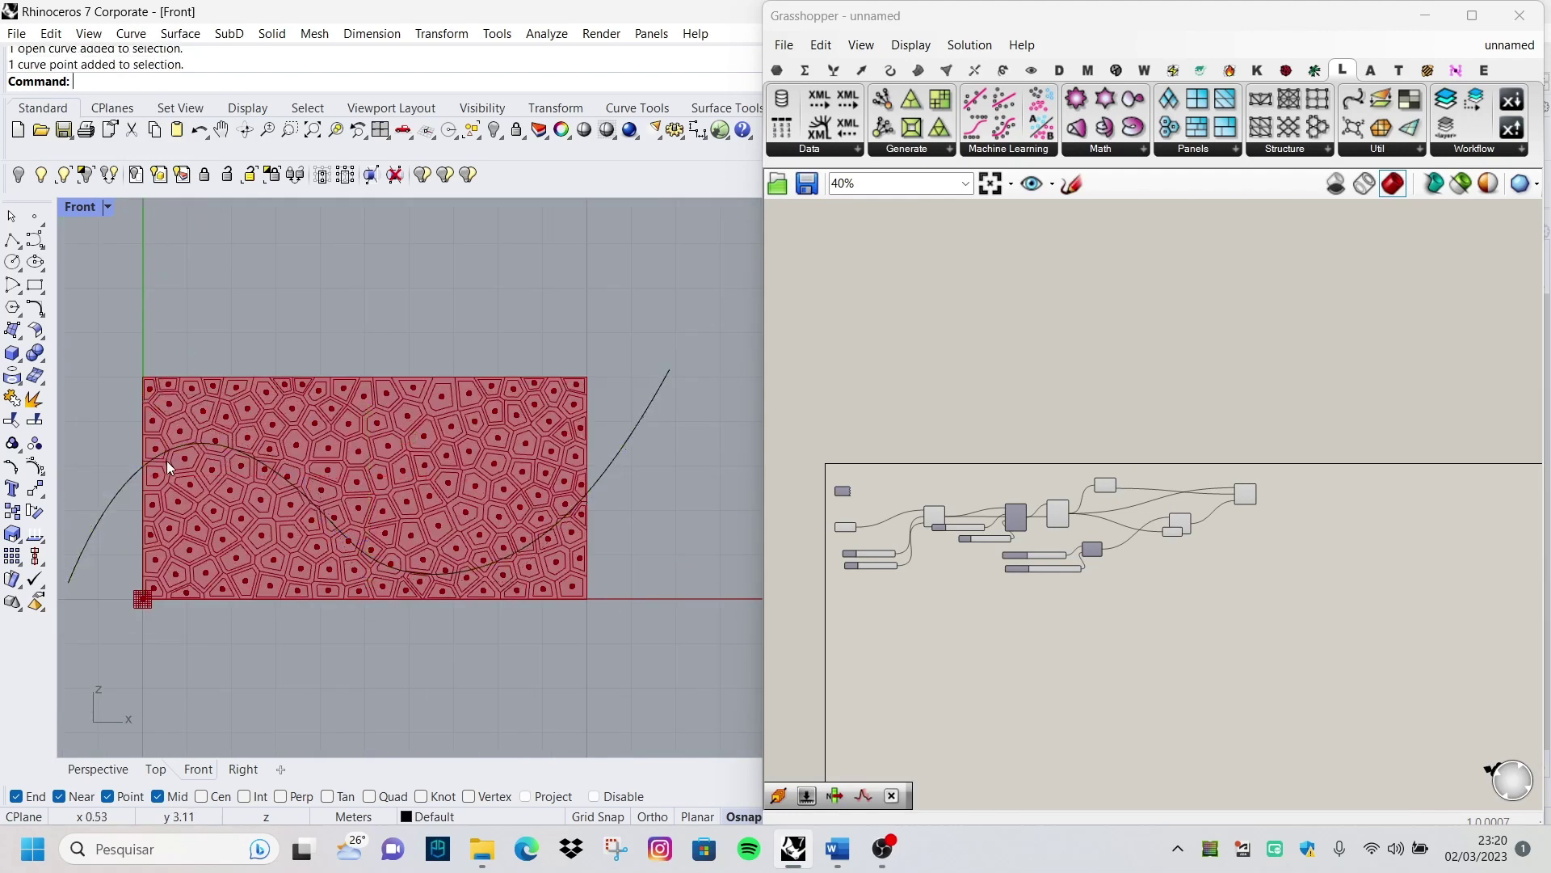
drag(142, 370, 142, 380)
scroll(356, 508, down, 2)
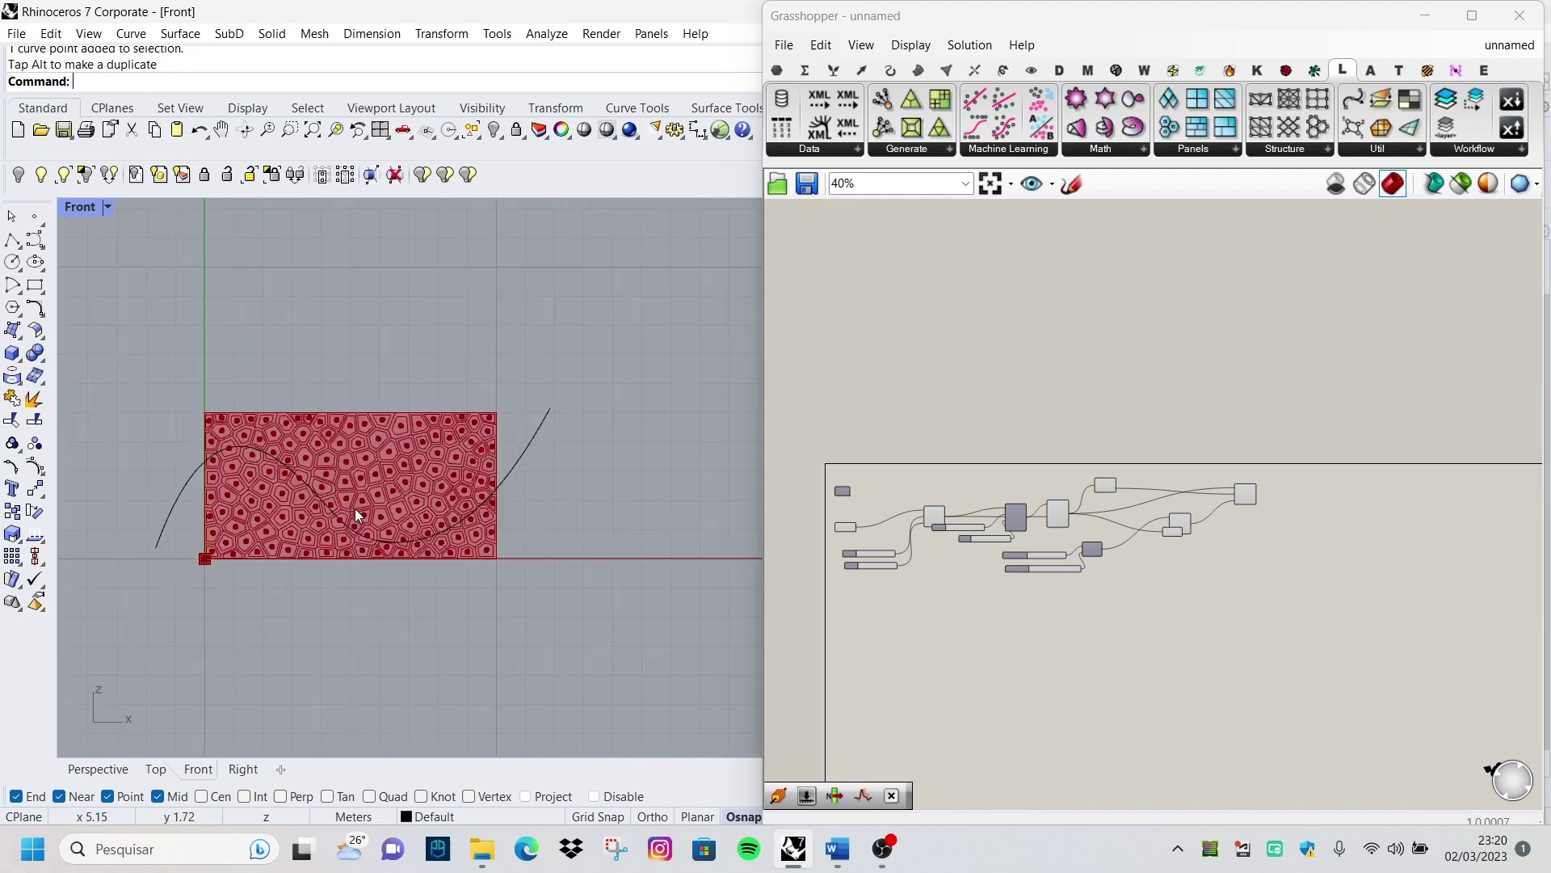
scroll(356, 507, up, 2)
click(360, 541)
click(288, 453)
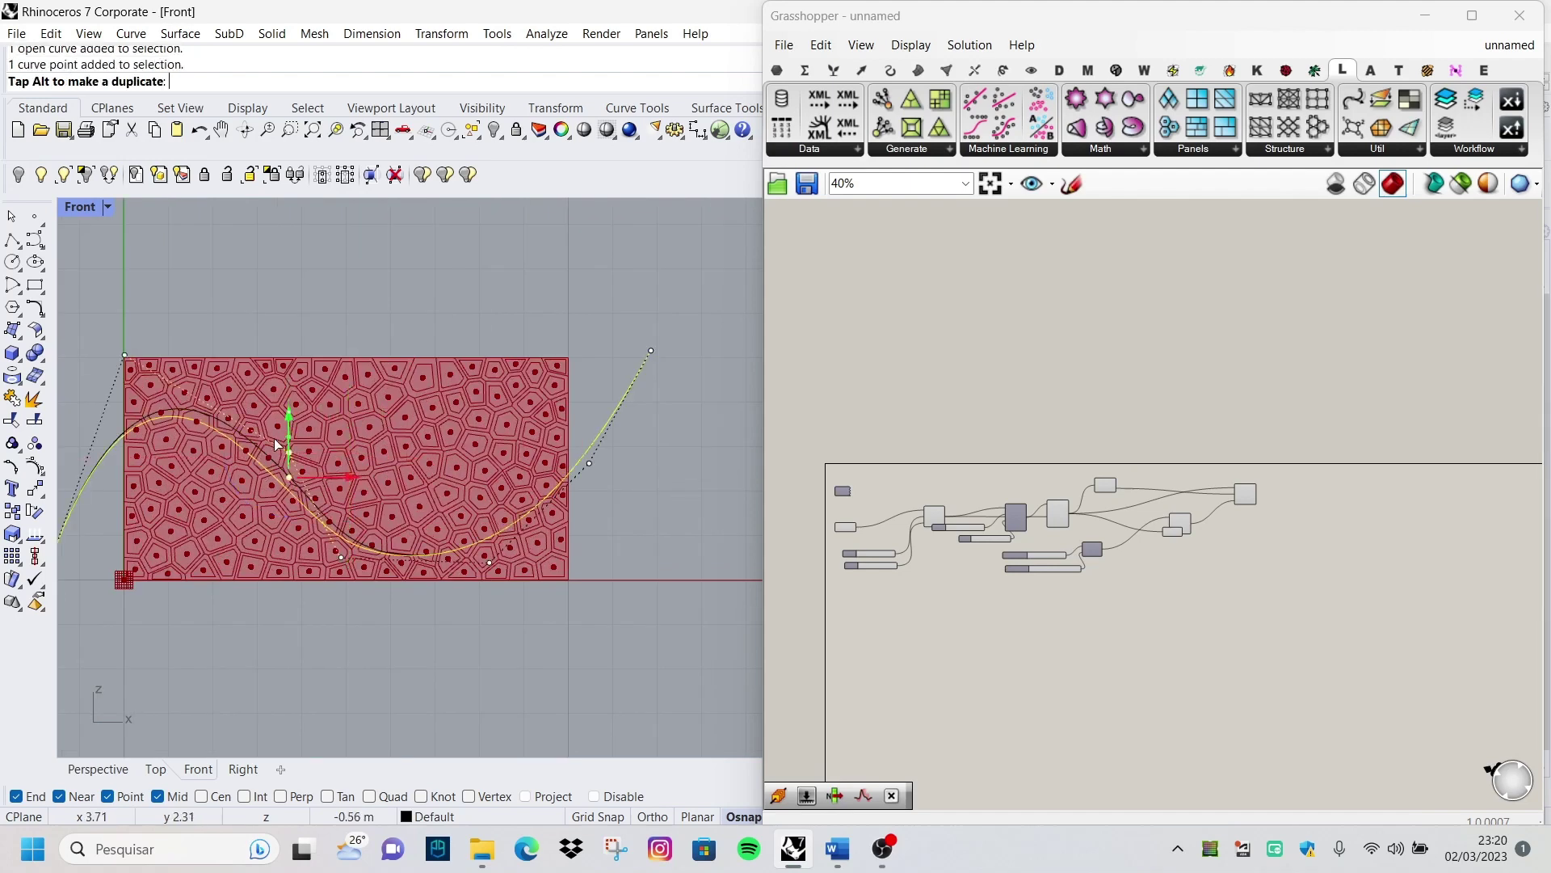
drag(274, 437, 273, 441)
Add a Curve parameter in Grasshopper and set it to reference the guiding spline
key(Escape)
scroll(336, 555, down, 2)
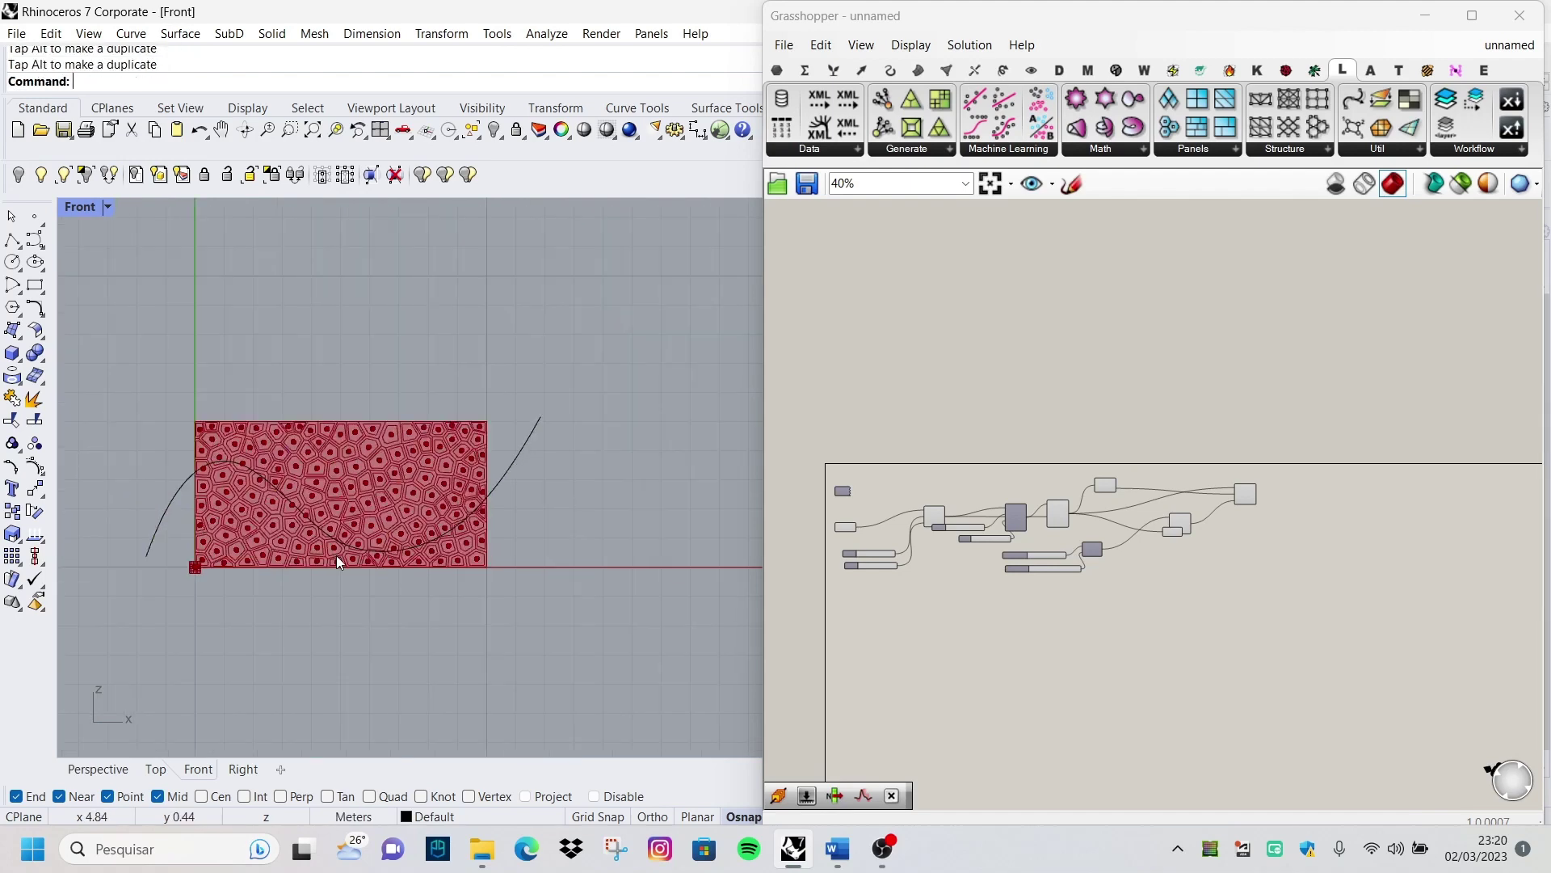
scroll(336, 555, down, 1)
scroll(869, 652, up, 2)
double_click(869, 651)
text(curve)
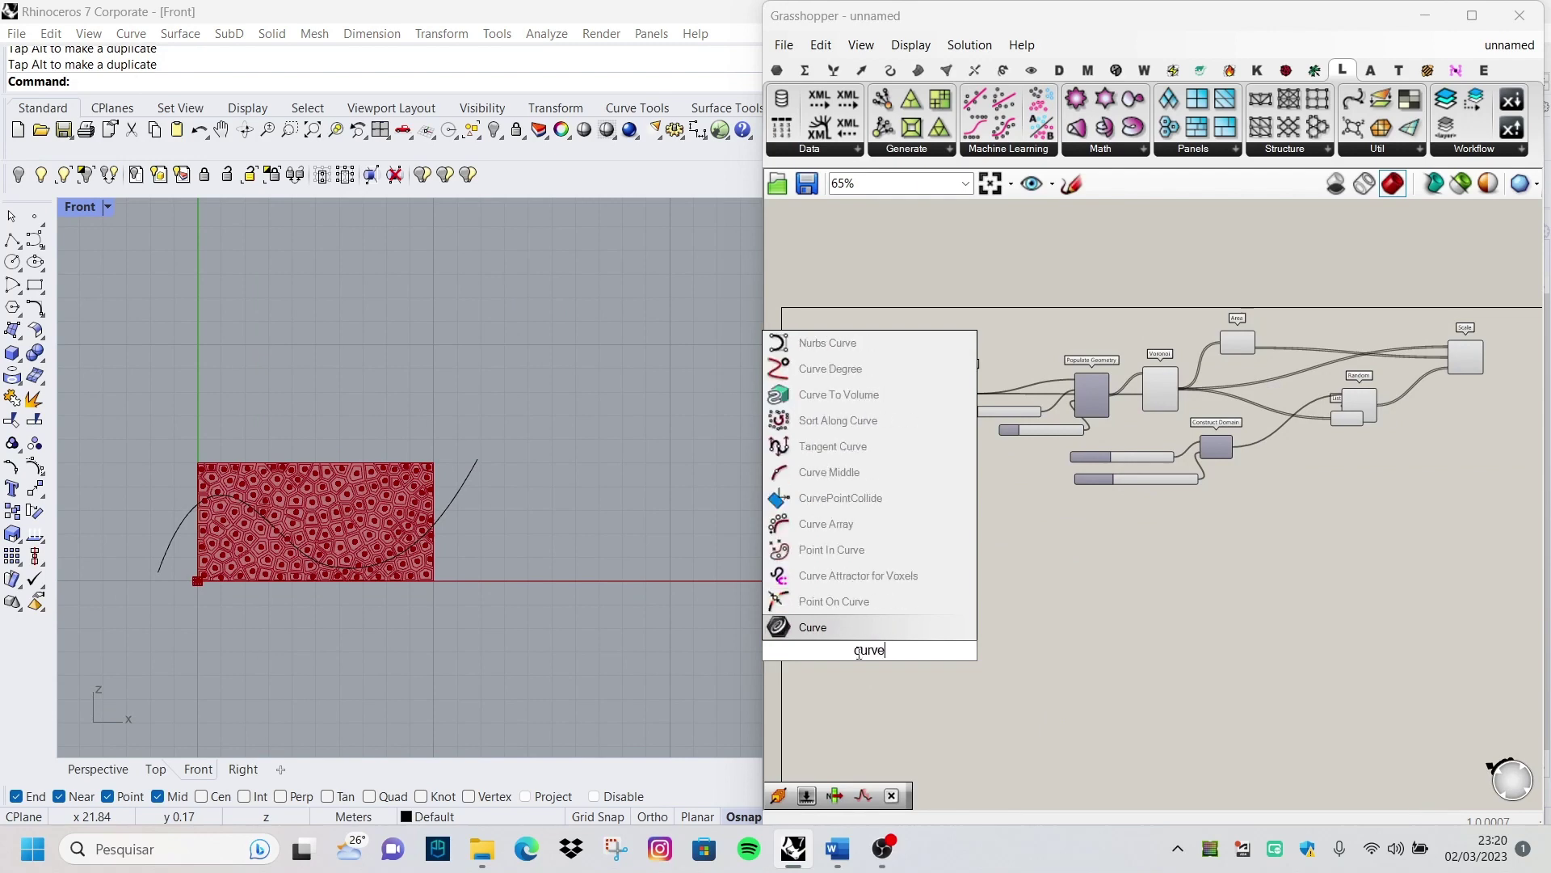
key(Return)
right_click(894, 639)
click(934, 672)
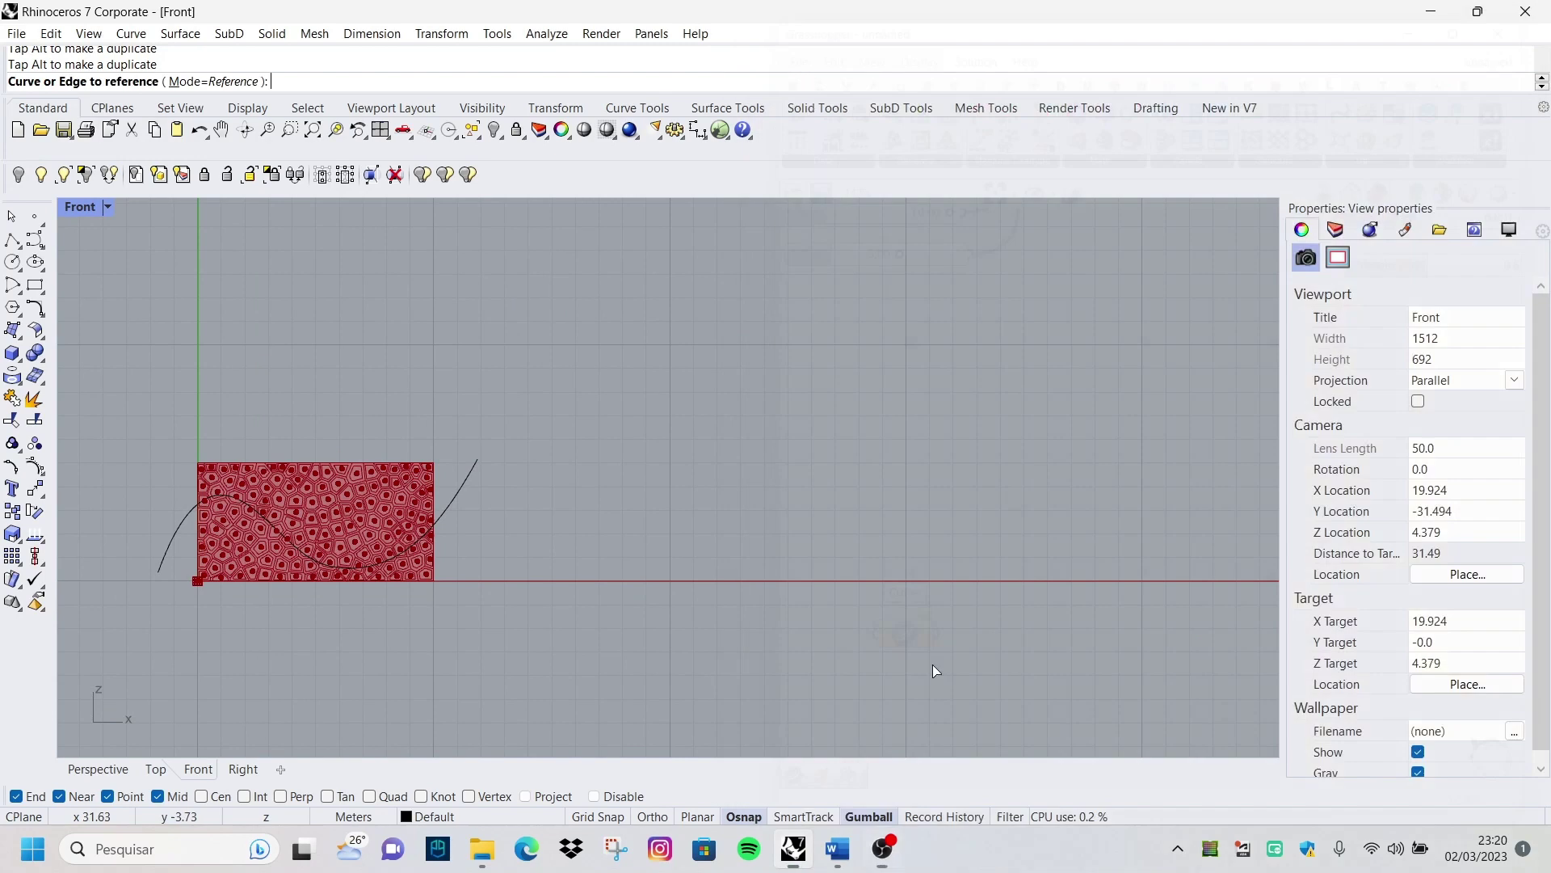
click(455, 489)
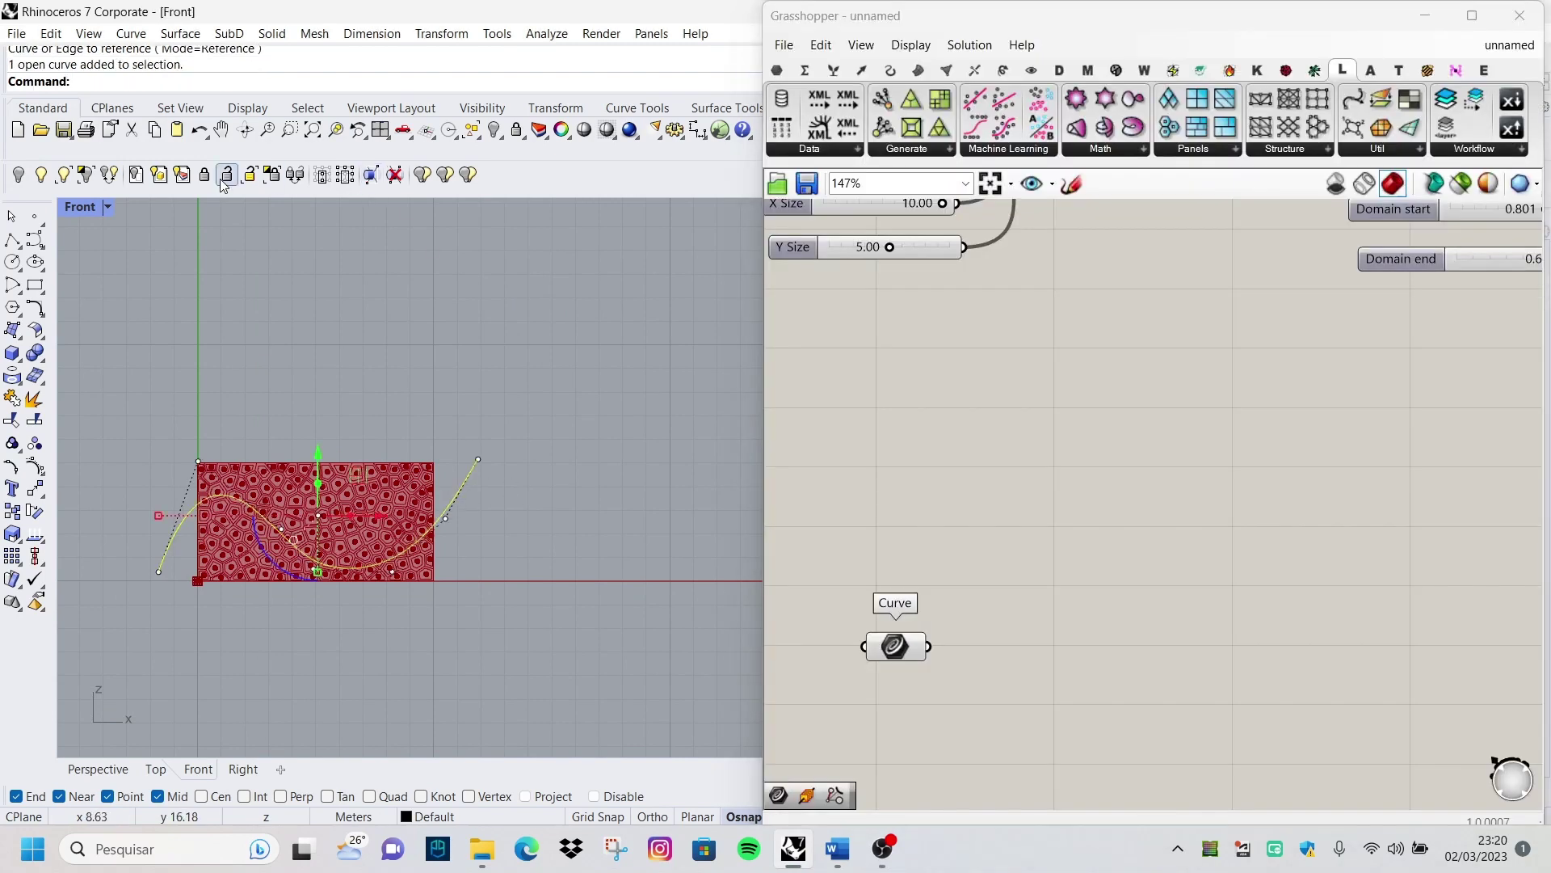
Hide the spline, maximize the Perspective view and orbit it onto the panel
click(35, 177)
double_click(81, 207)
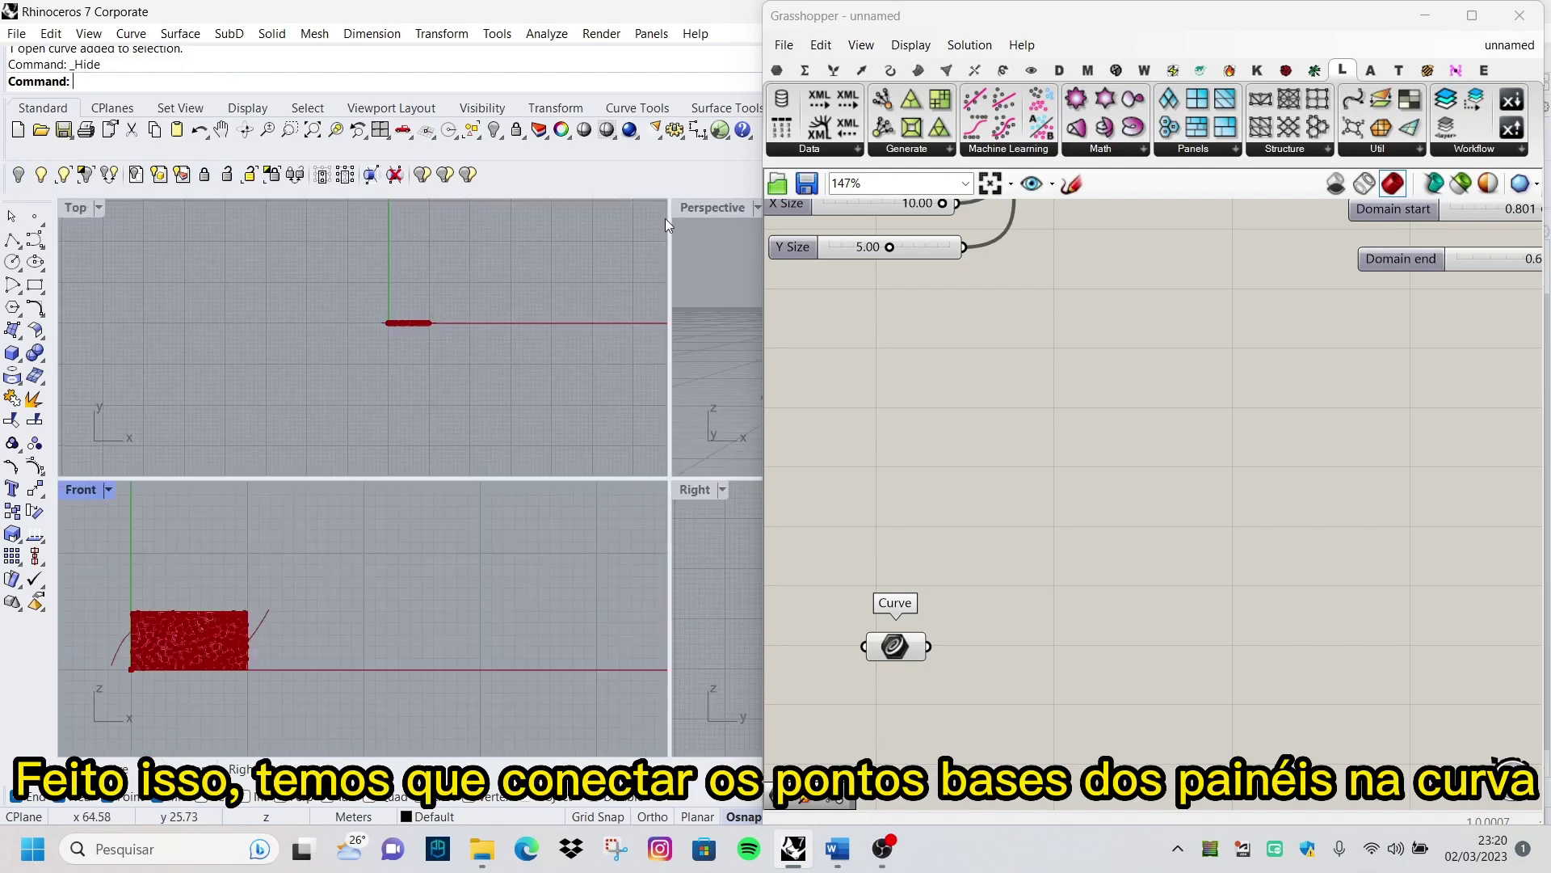
double_click(698, 211)
right_drag(698, 212, 478, 506)
right_drag(507, 524, 565, 525)
scroll(973, 530, down, 4)
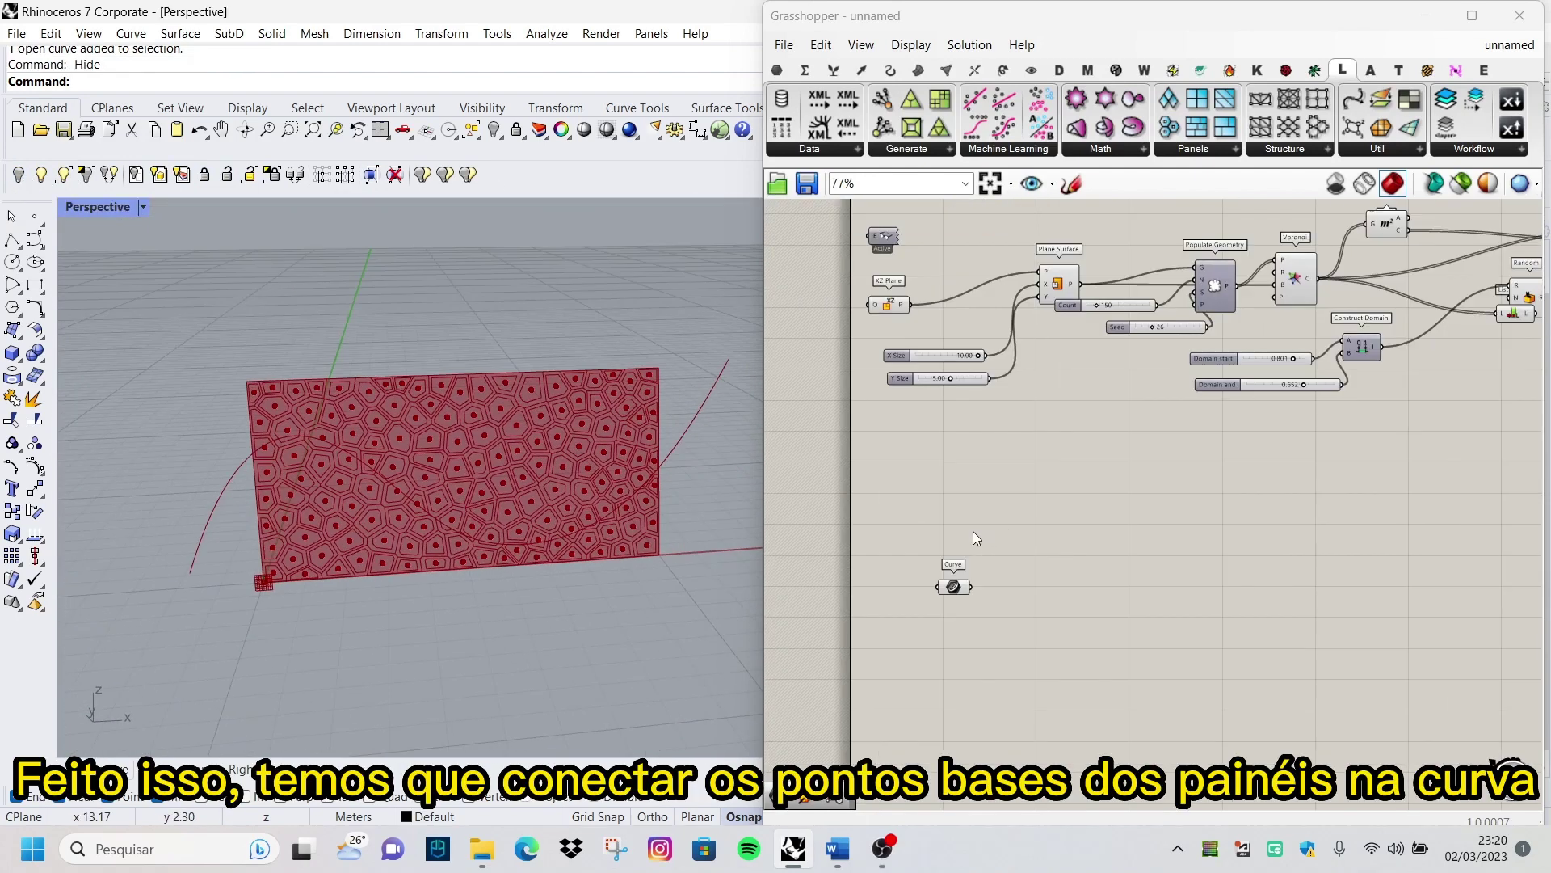
Select the Curve parameter to highlight its spline and nudge it on the canvas
click(1326, 508)
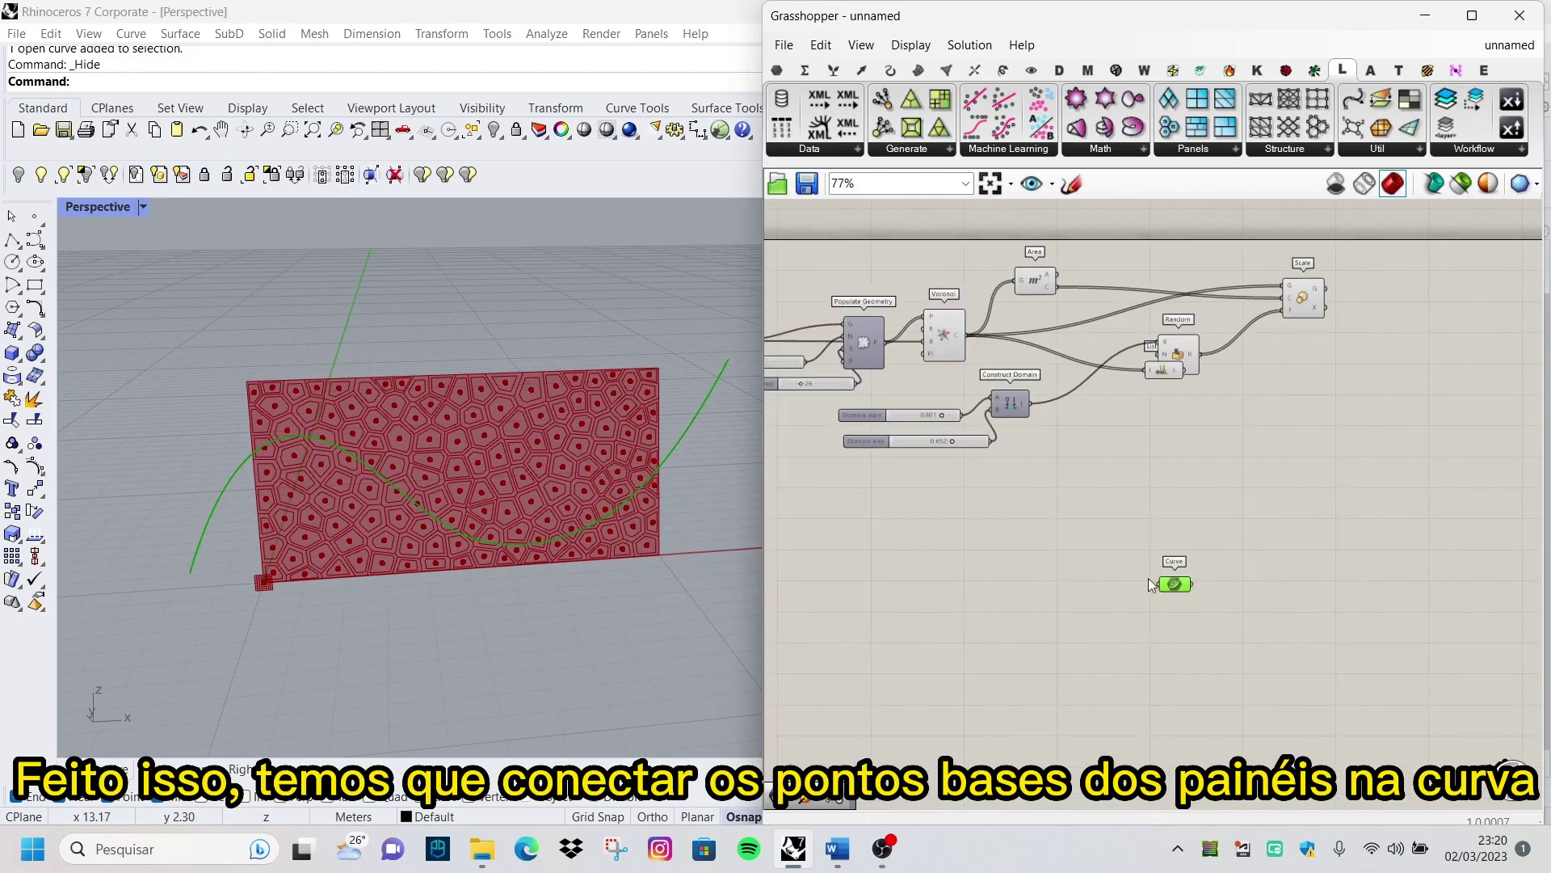
scroll(1050, 557, up, 1)
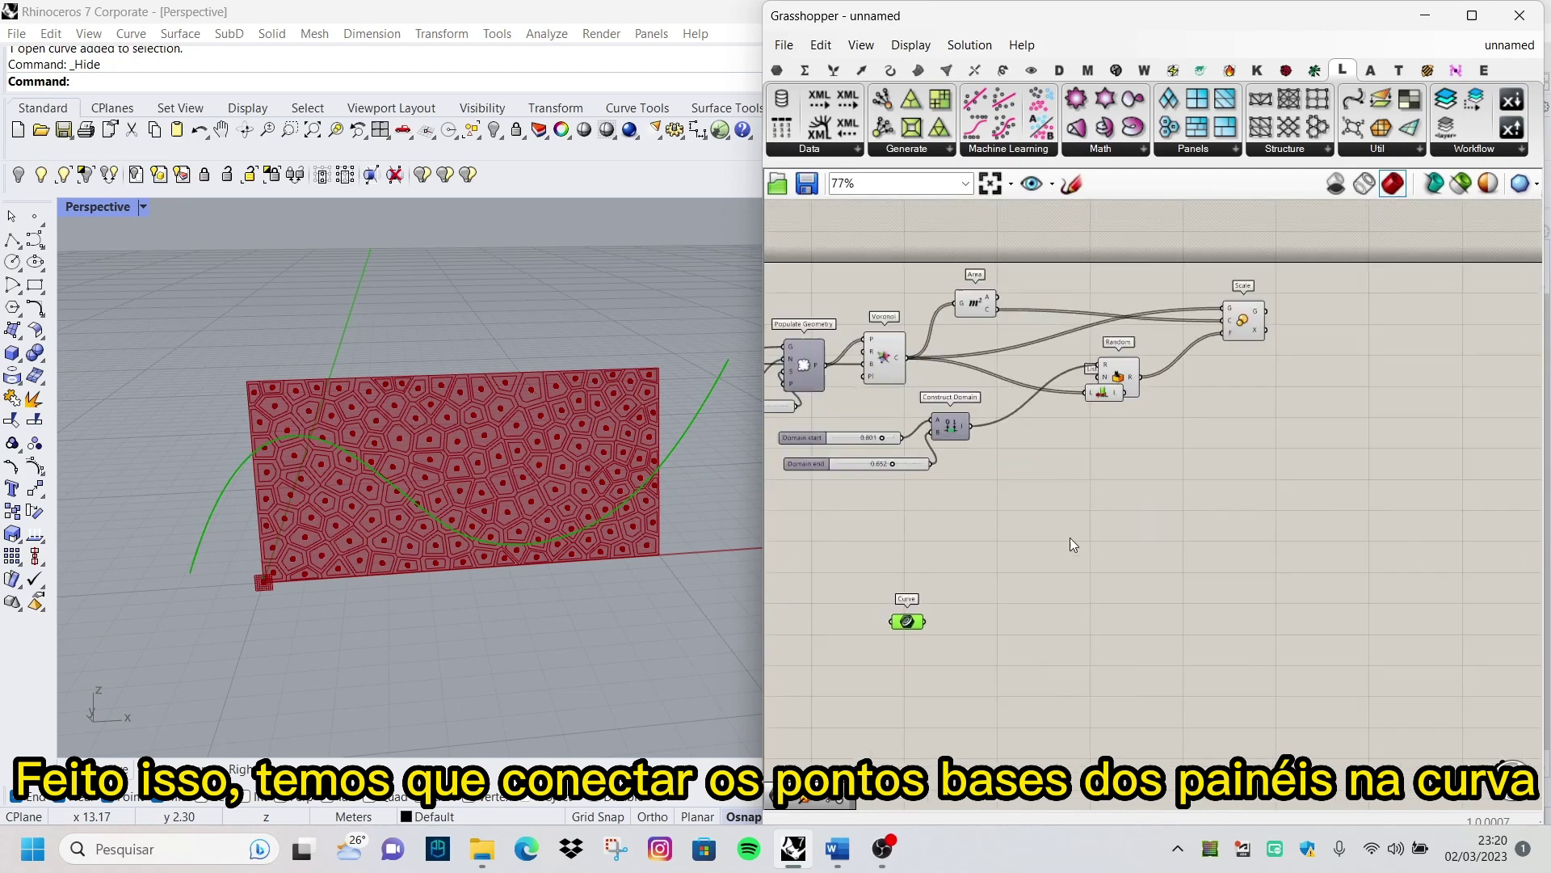
scroll(1111, 386, down, 1)
click(881, 630)
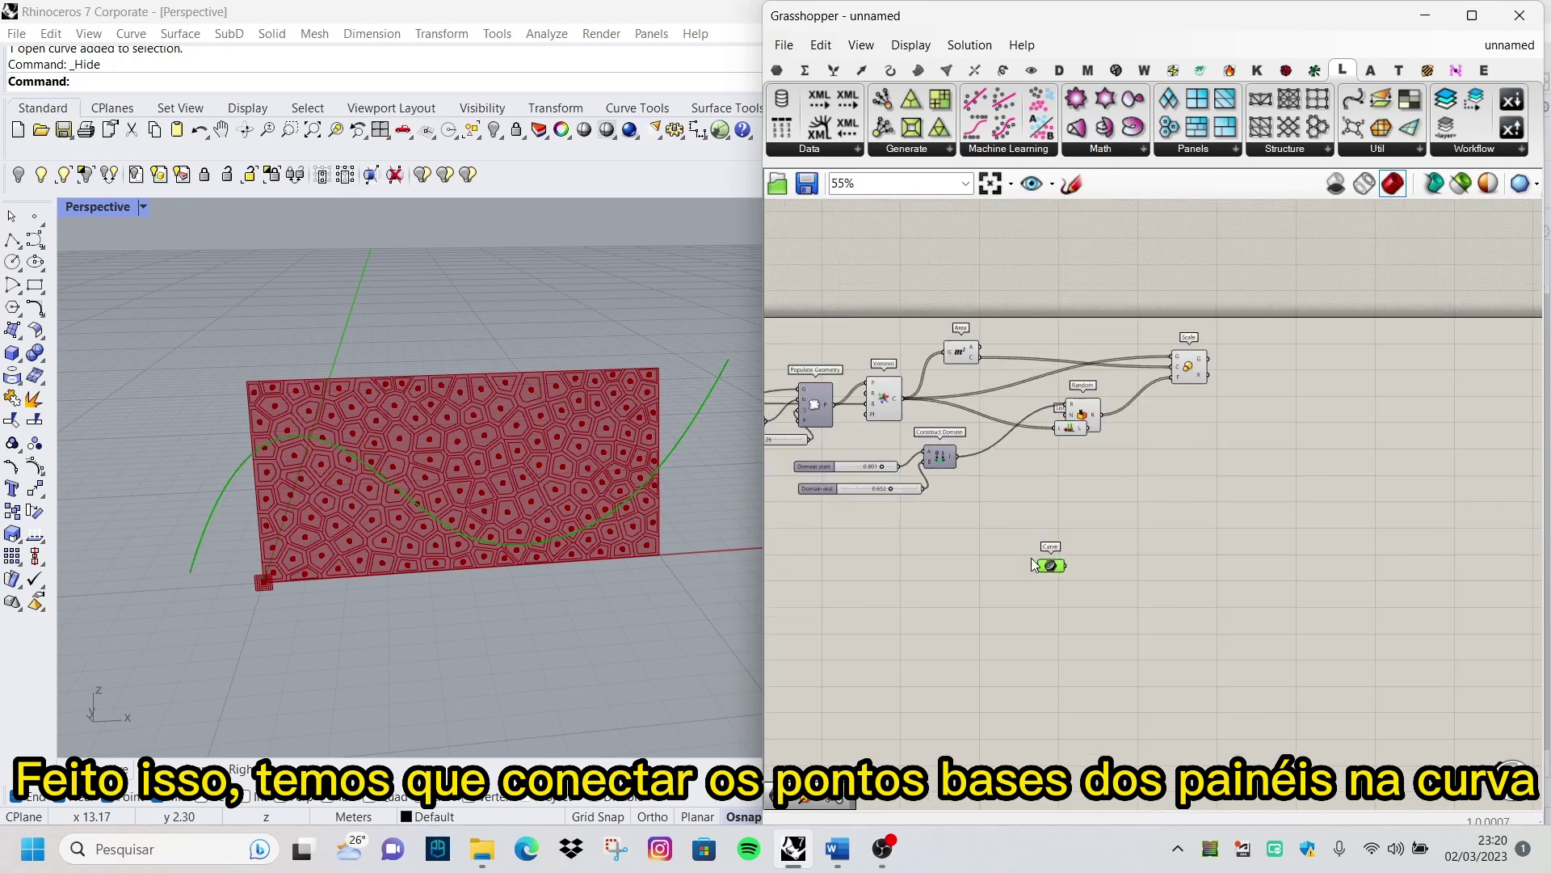
drag(1016, 596, 997, 605)
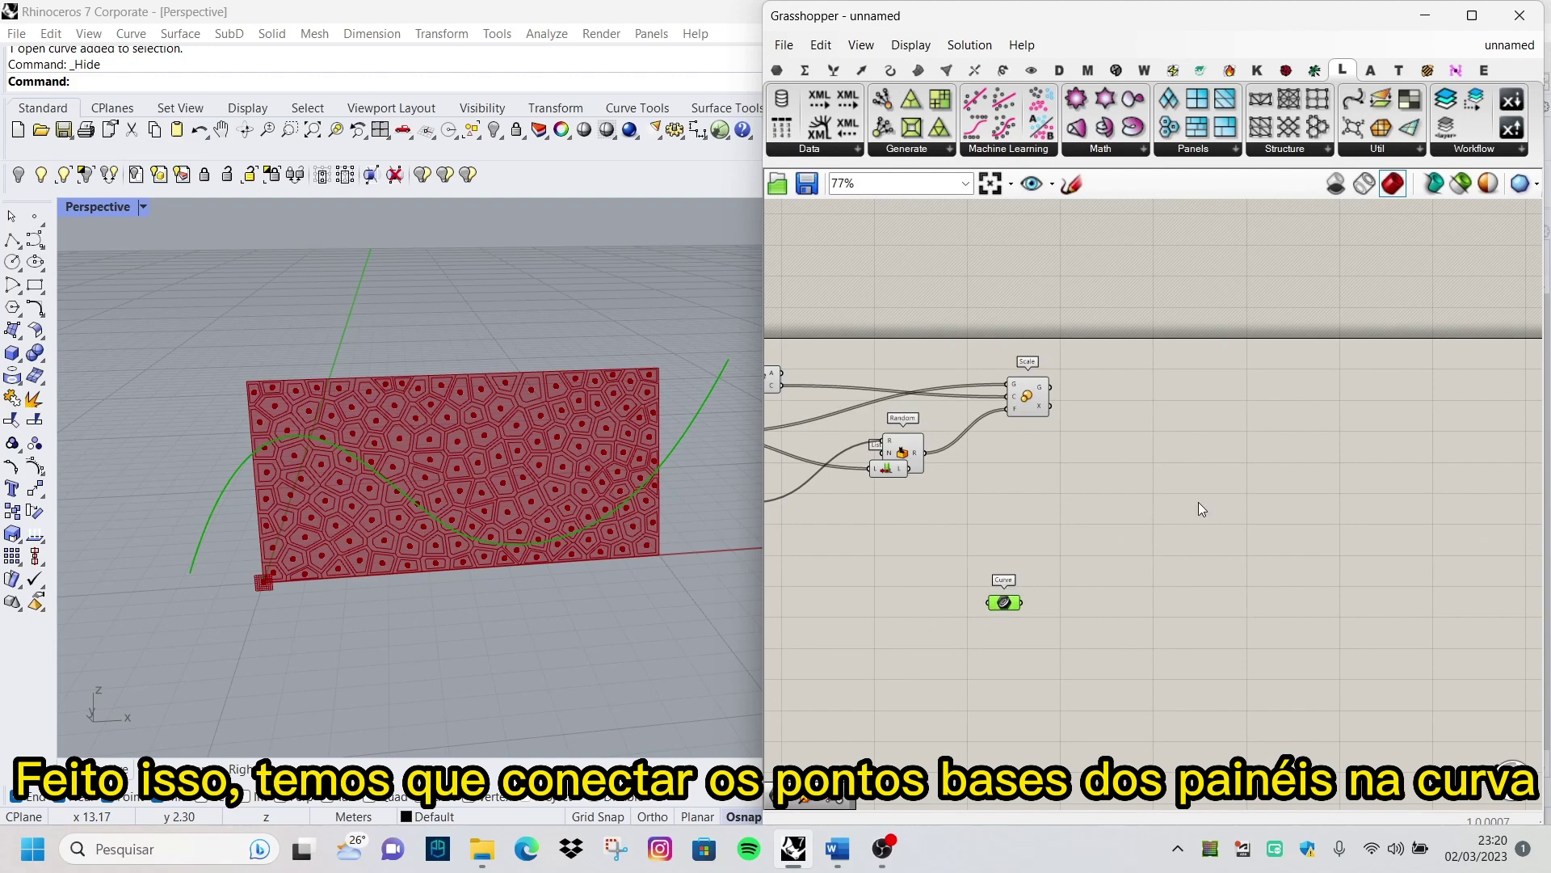
double_click(1199, 501)
Add Curve Closest Point fed by the Area centroids (P) and the guiding Curve (C)
text(curve)
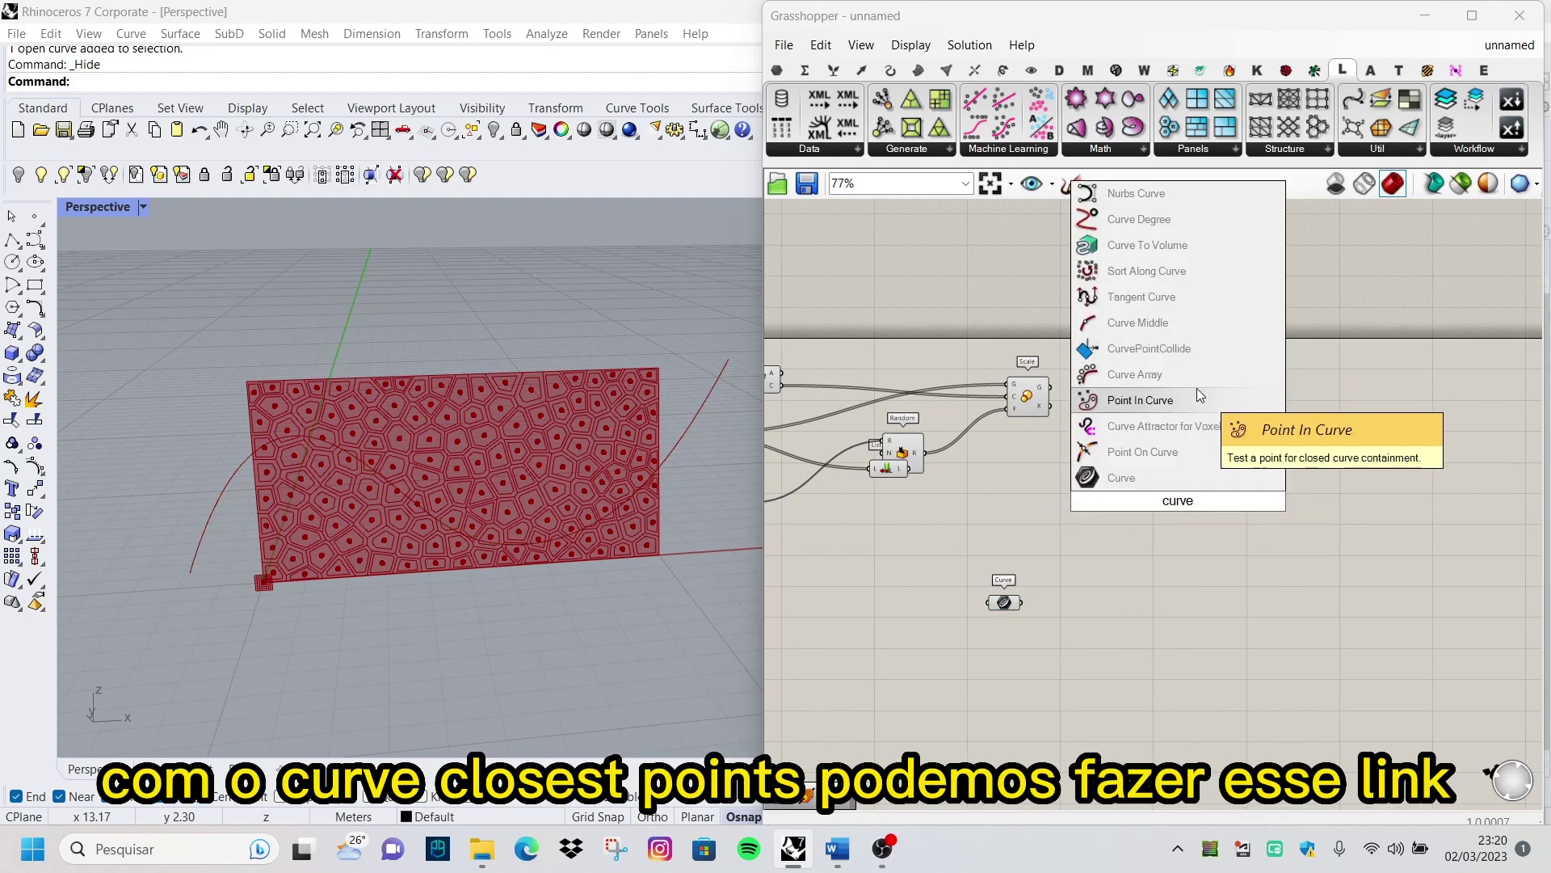
text( clo)
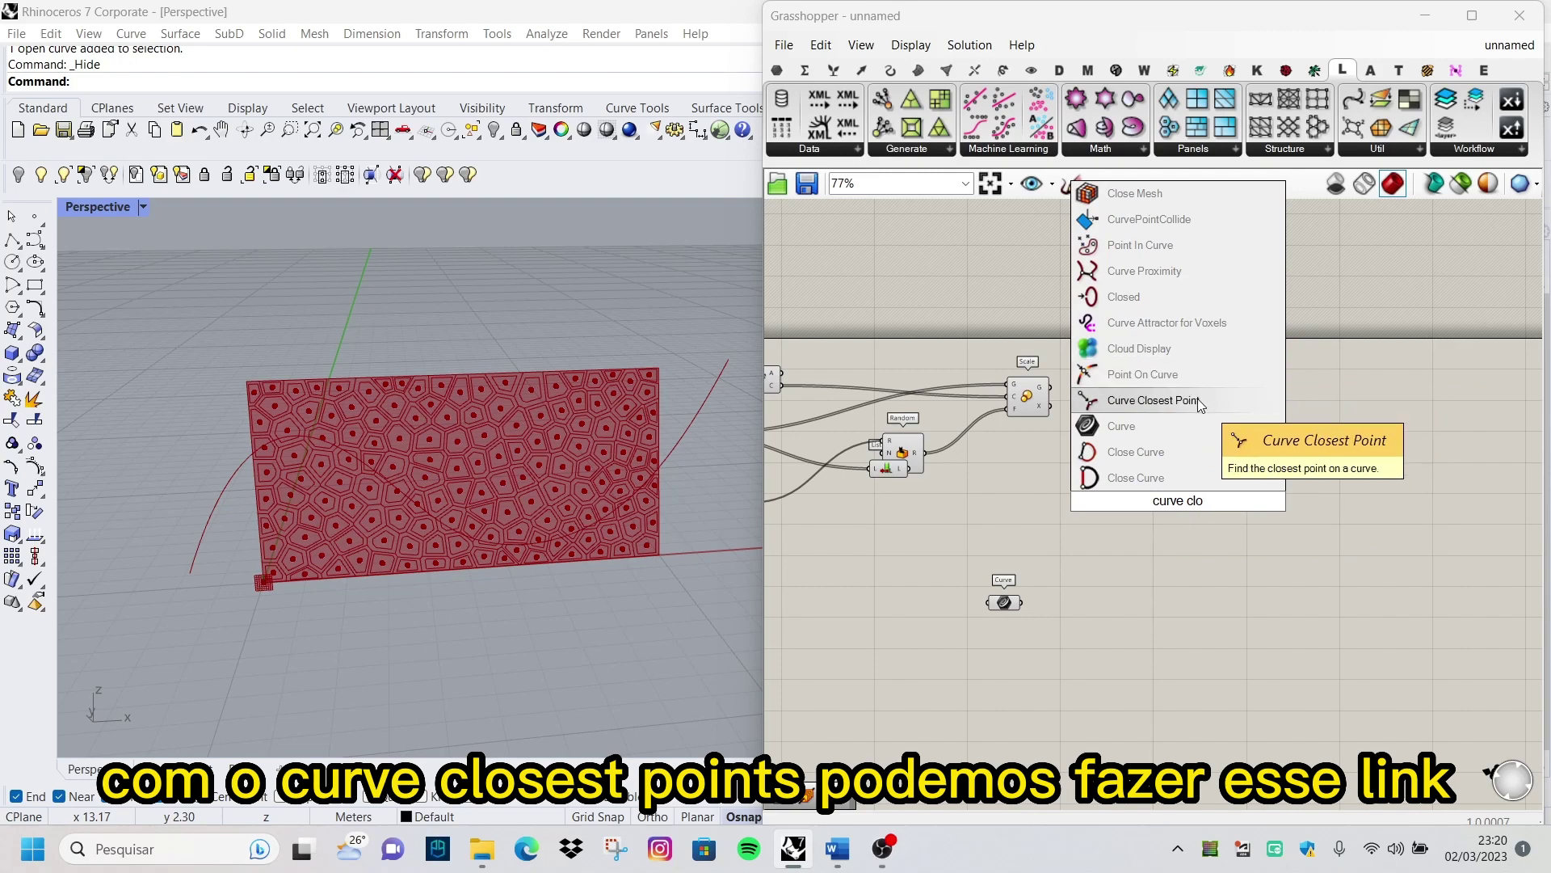
click(1197, 400)
scroll(1186, 504, up, 2)
scroll(1024, 503, up, 3)
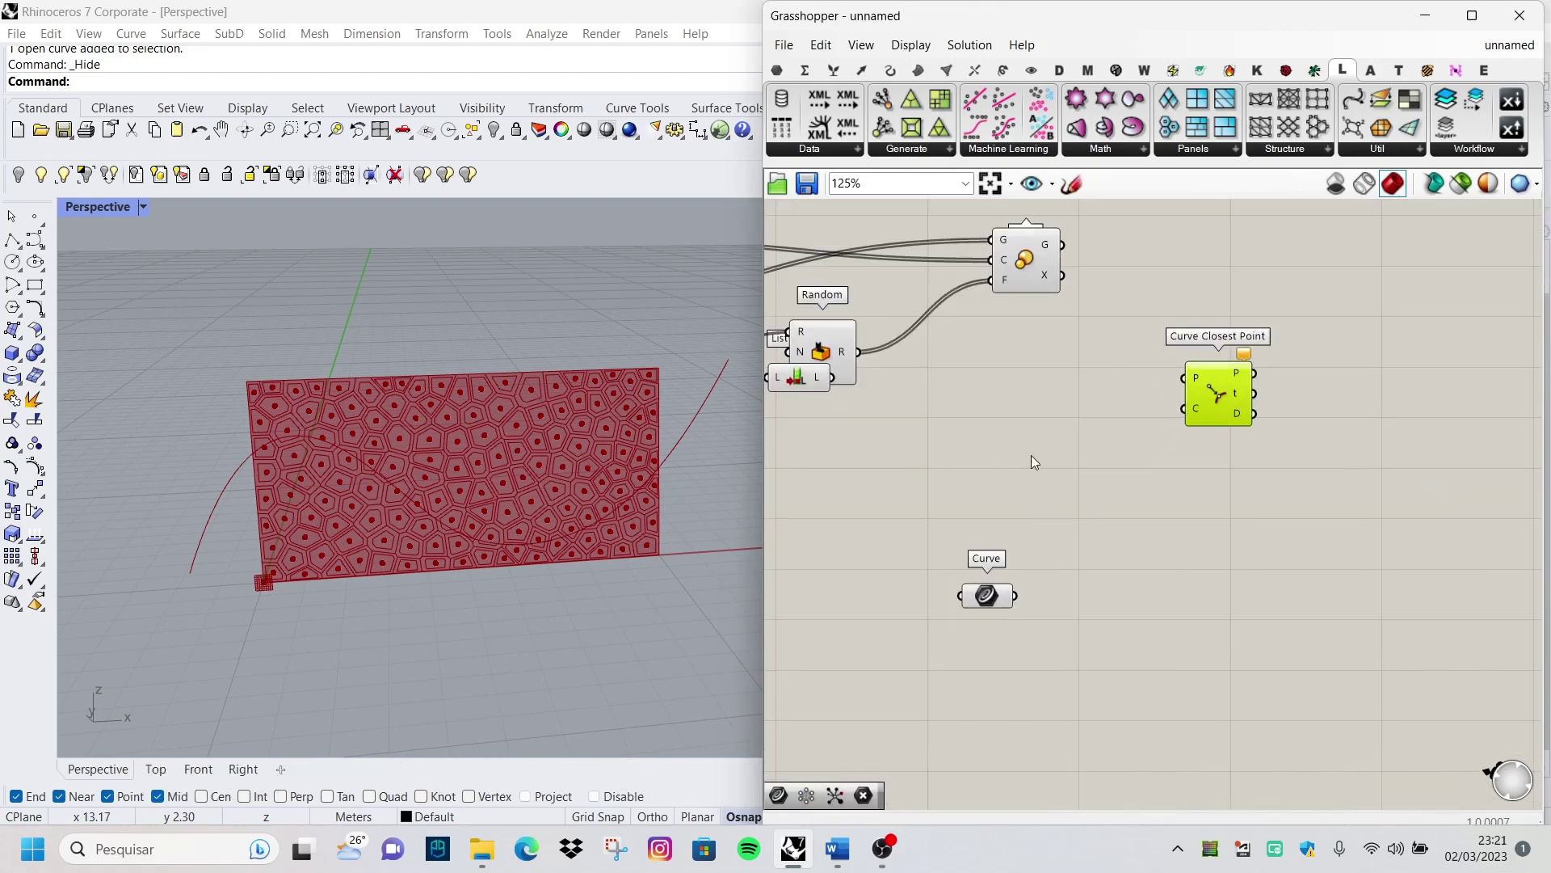
scroll(1031, 462, down, 3)
mouse_move(805, 354)
mouse_down()
mouse_move(1215, 476)
mouse_move(1255, 316)
mouse_up()
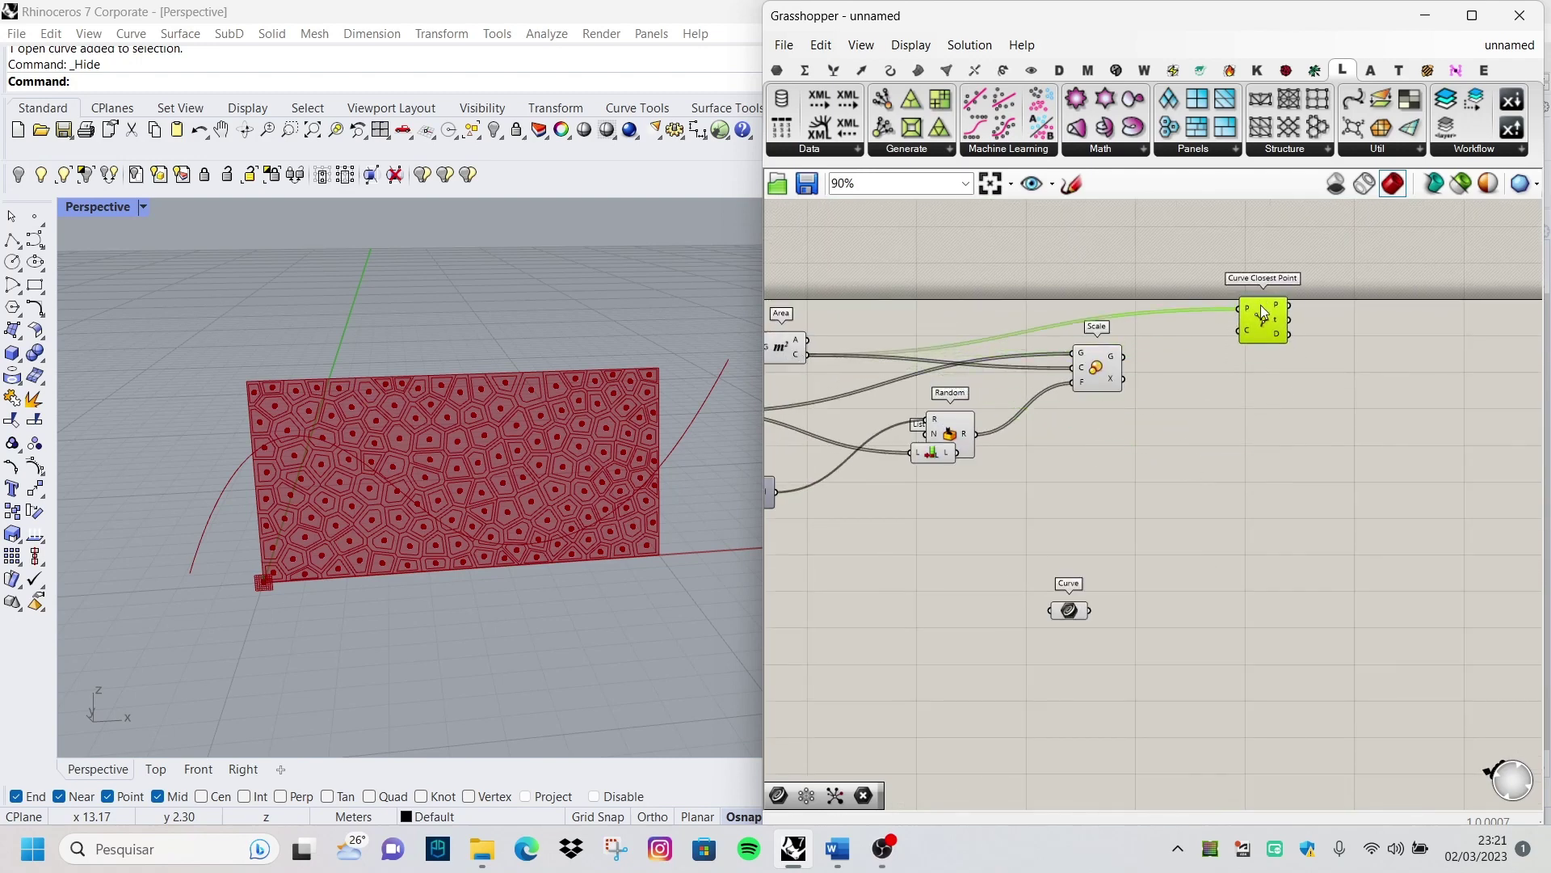
scroll(1179, 420, up, 1)
scroll(1252, 361, up, 1)
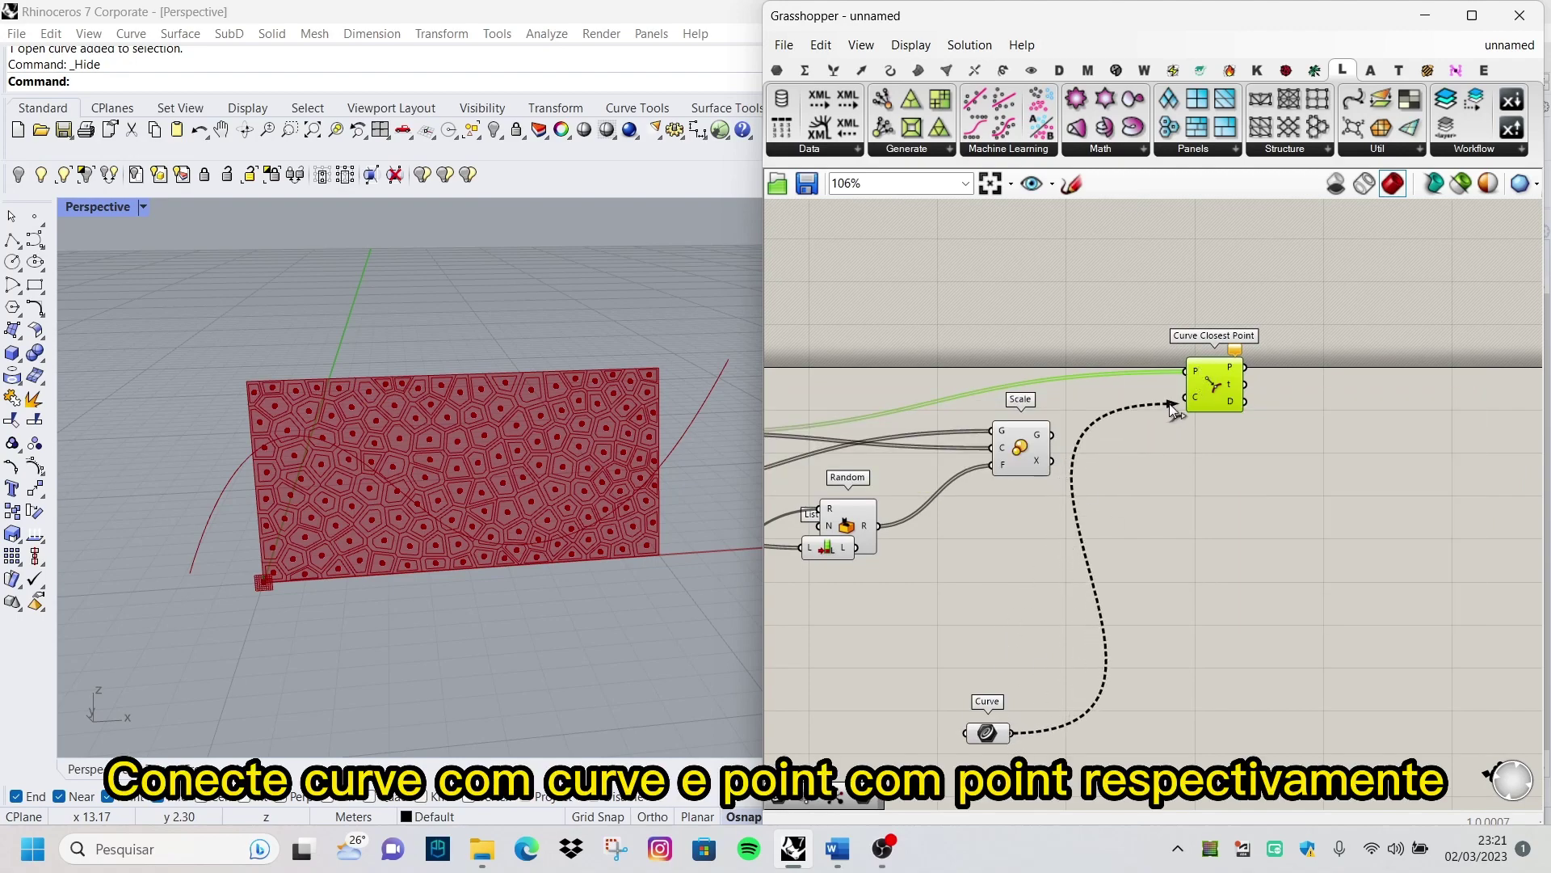
drag(1194, 400, 1192, 443)
Orbit and pan the view to face the panel, then select the Scale component
right_drag(759, 519, 298, 411)
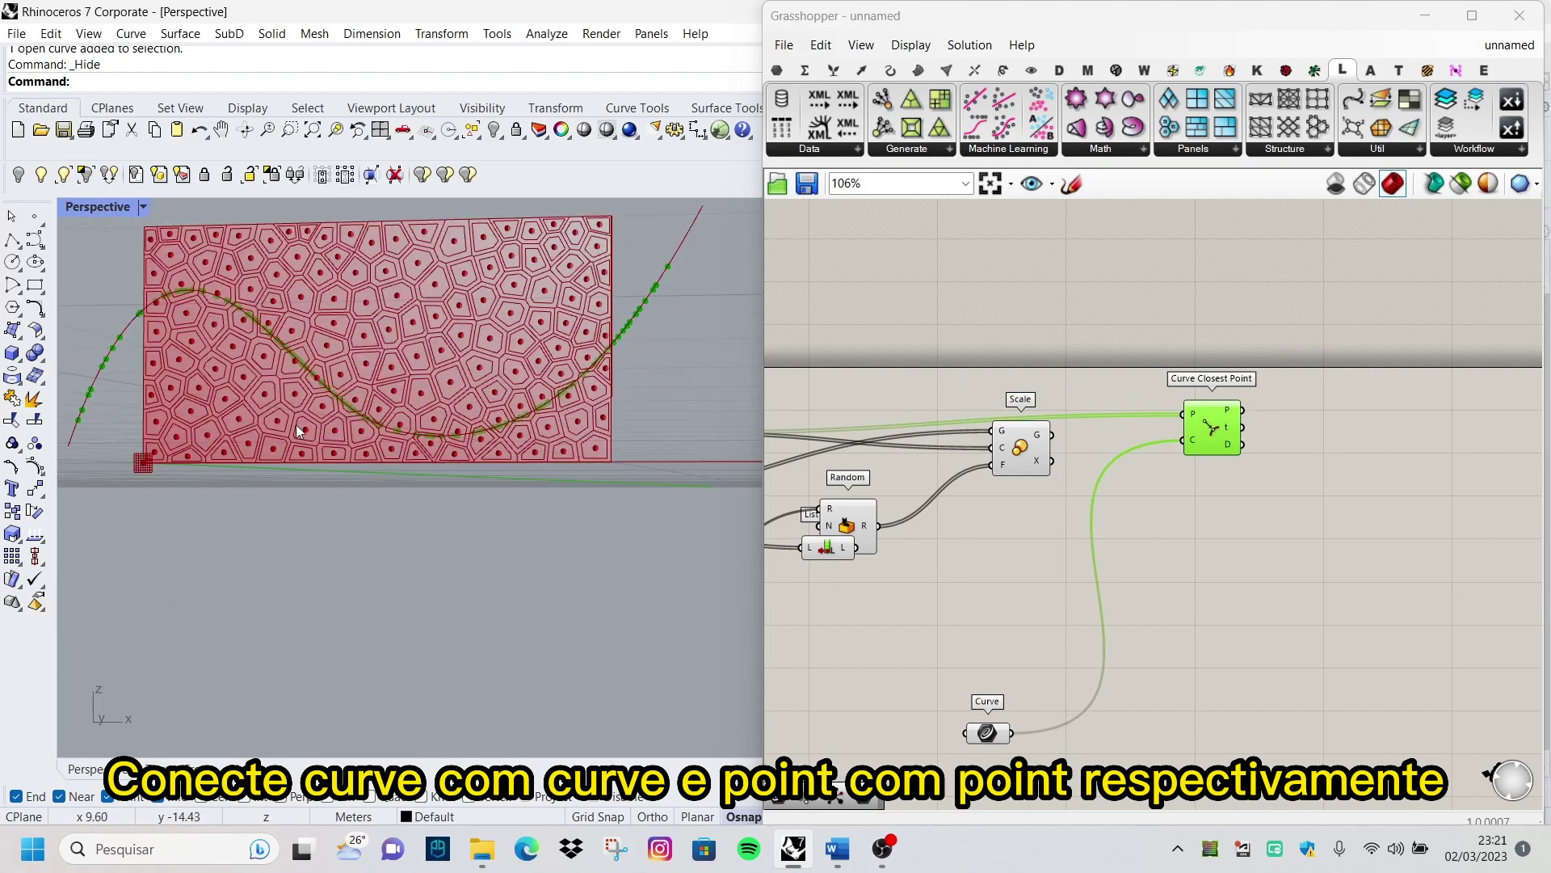
scroll(298, 410, up, 5)
scroll(295, 452, down, 5)
right_drag(372, 461, 307, 453)
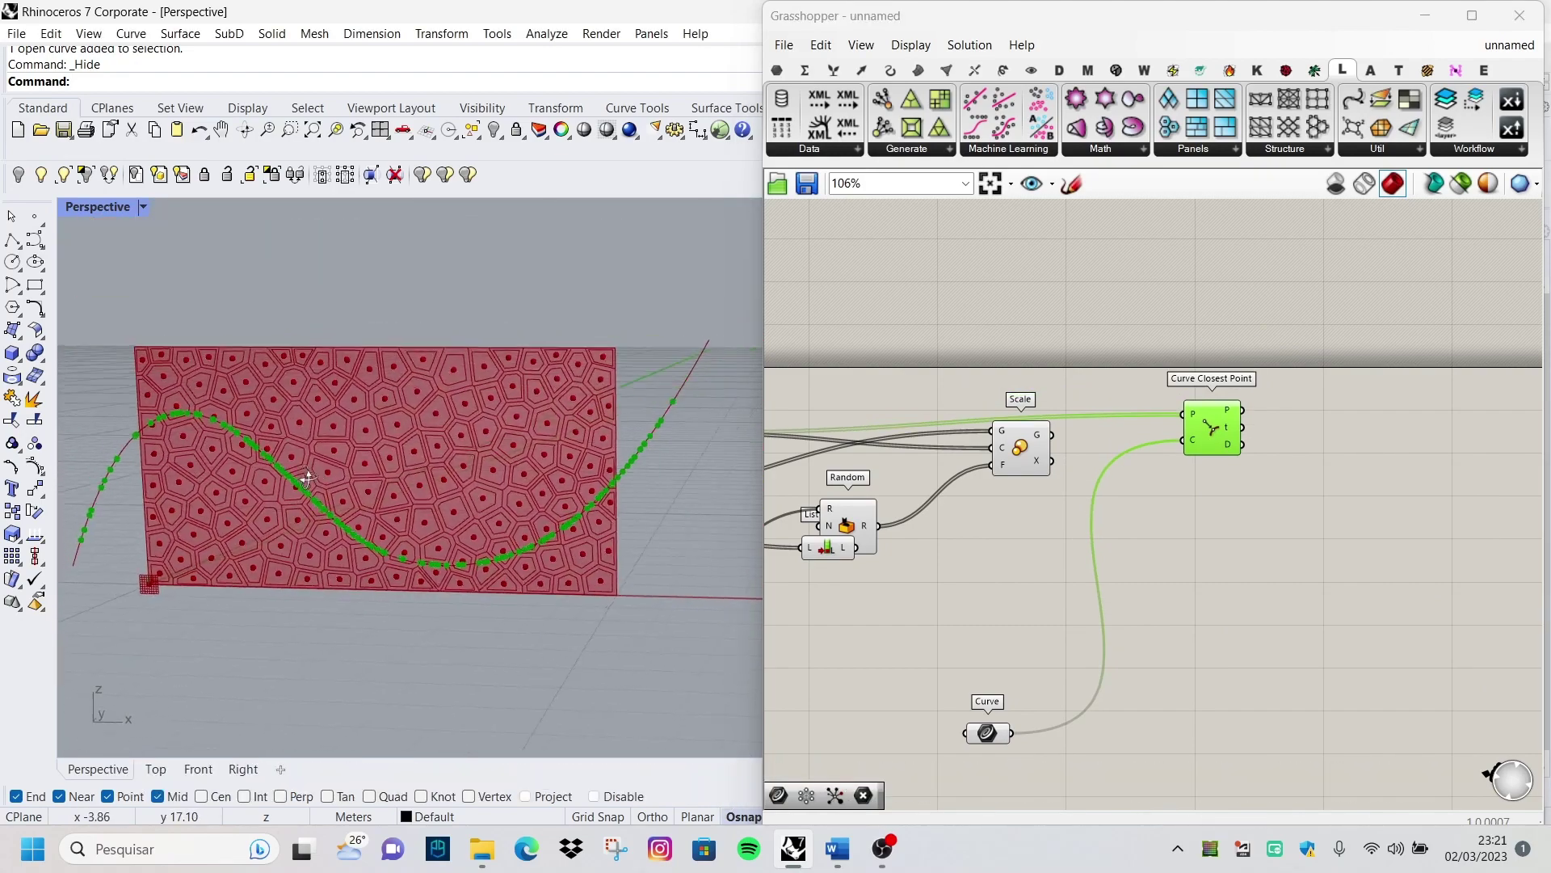
scroll(774, 458, up, 2)
drag(782, 458, 1026, 294)
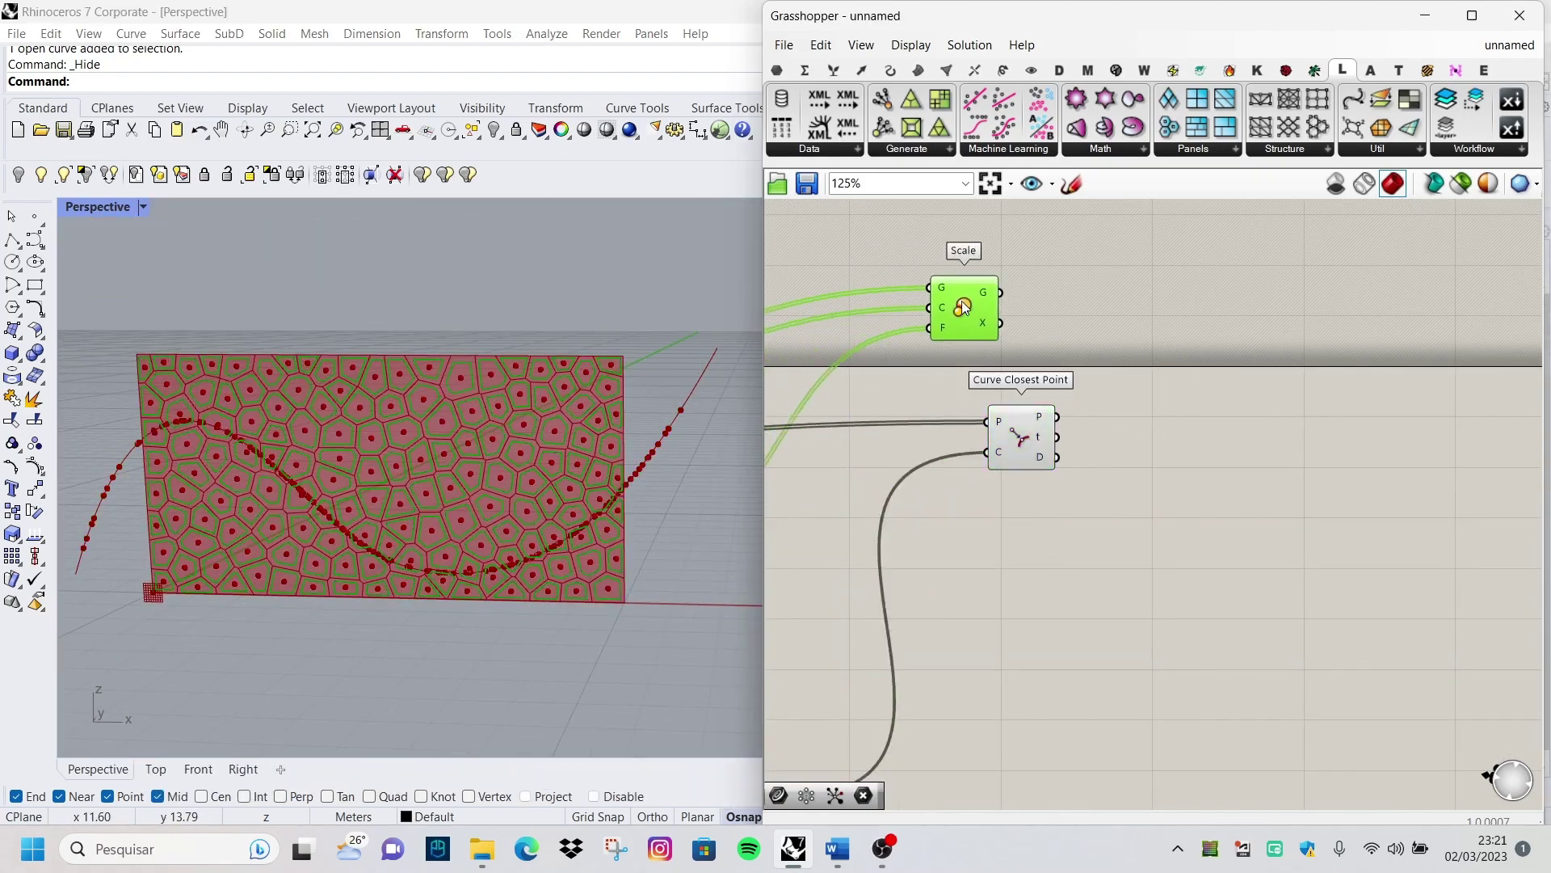
right_drag(1026, 294, 901, 313)
Add a Sort List keyed by Curve Closest Point distances, with the scaled cells as values
double_click(1093, 399)
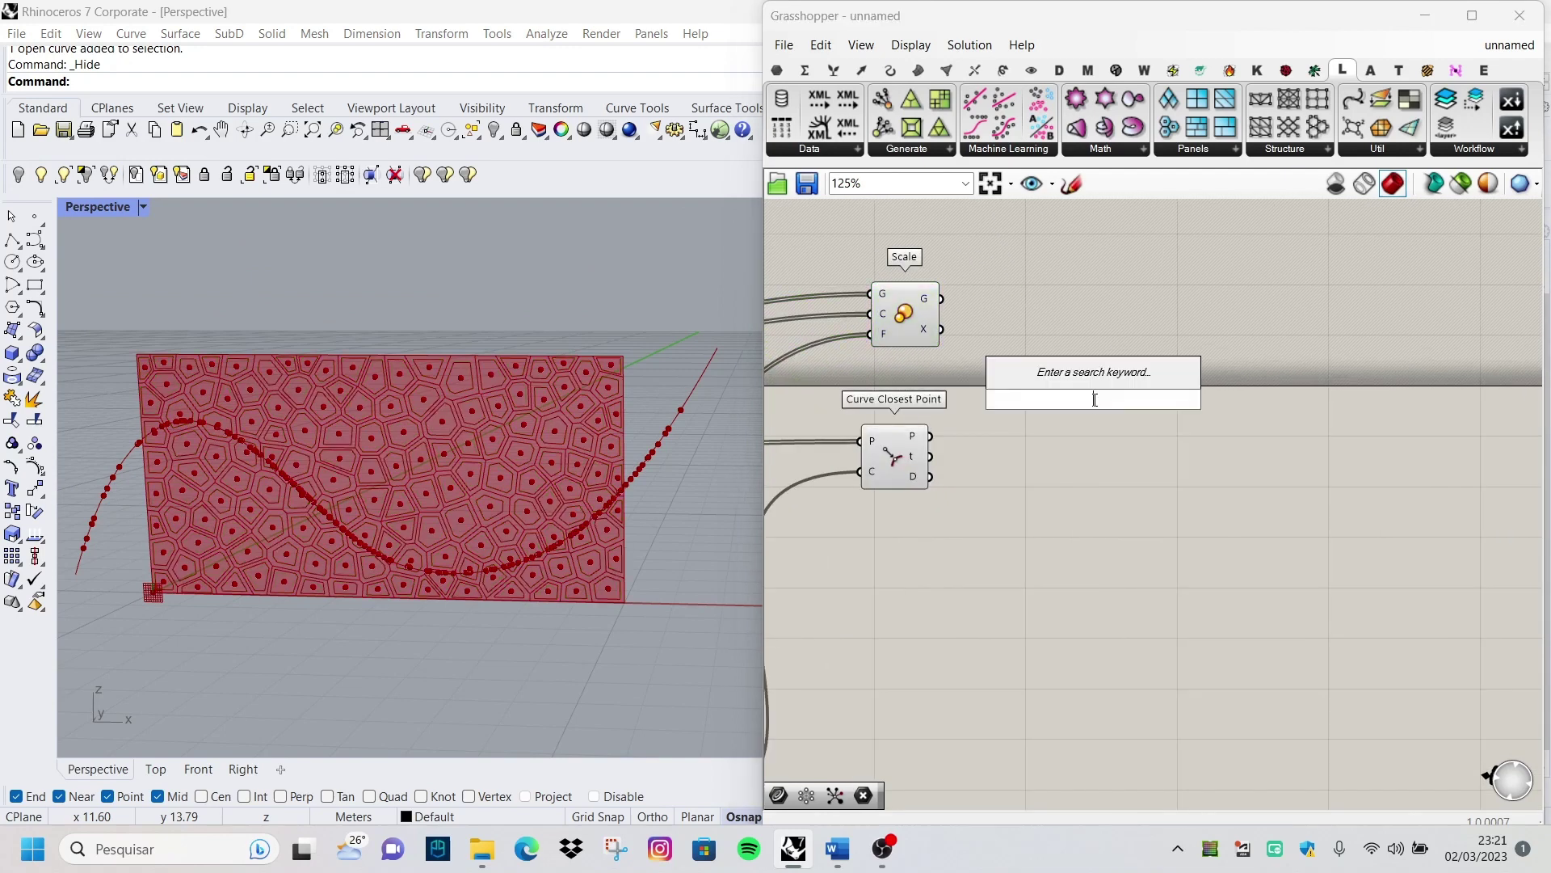
text(sort)
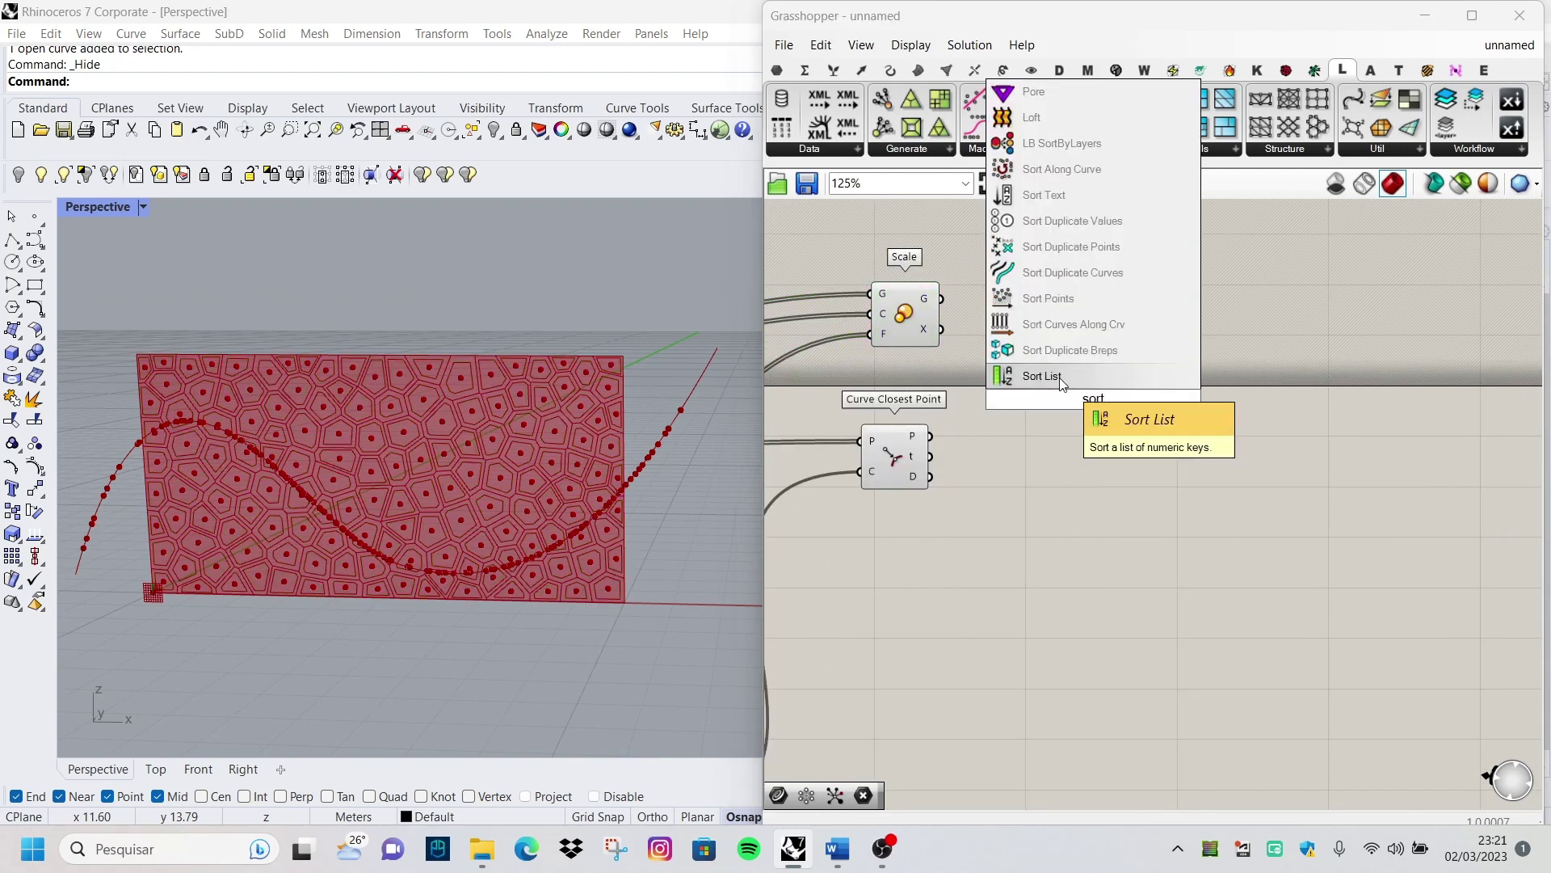
click(1070, 375)
scroll(1074, 387, up, 1)
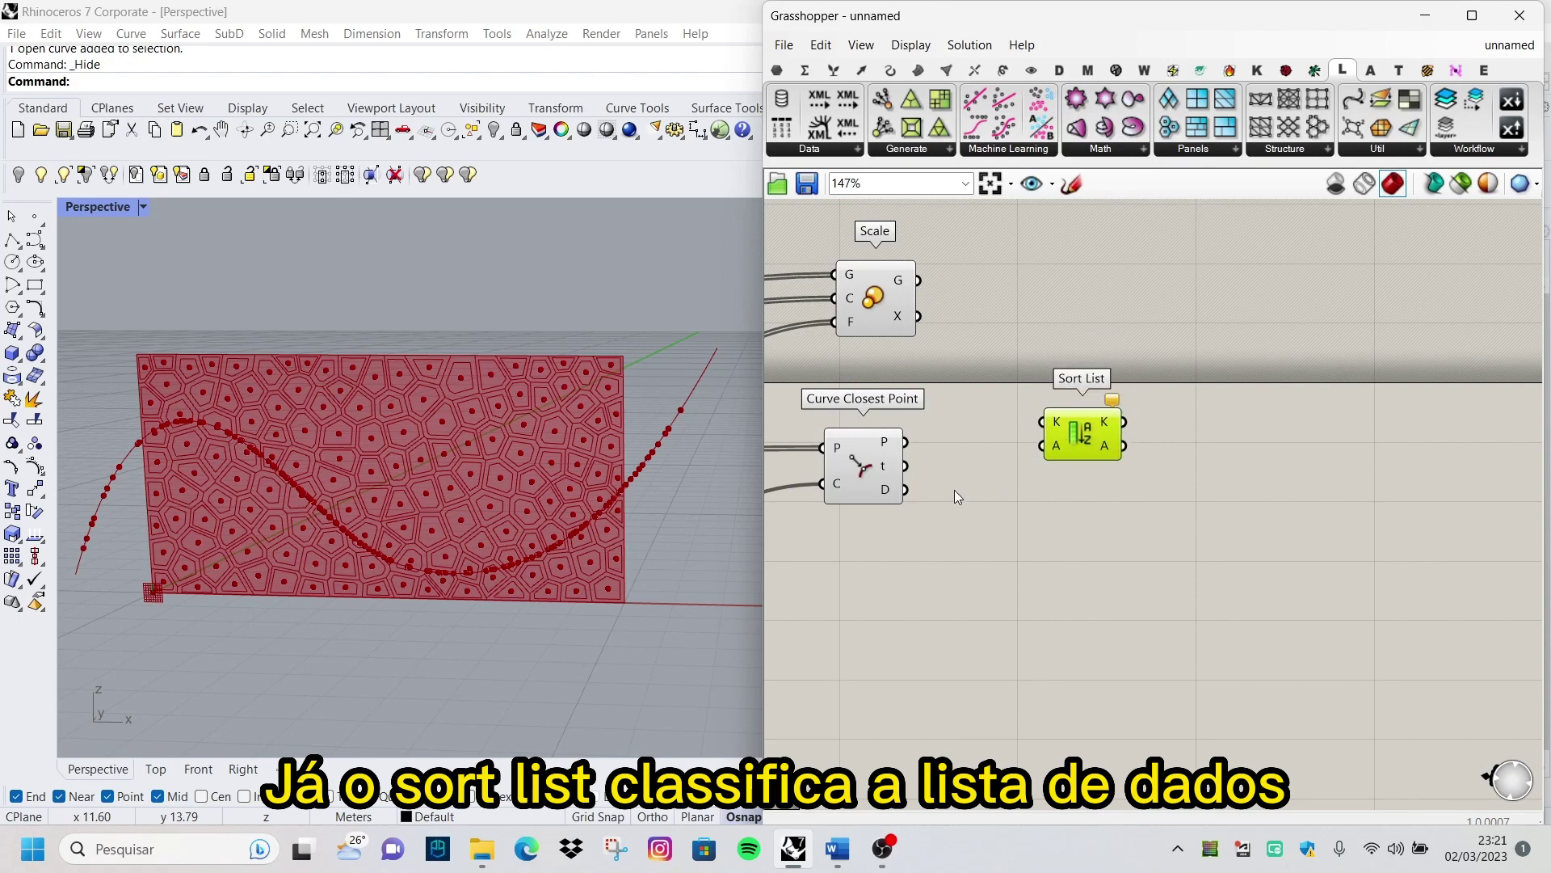
right_drag(1075, 430, 1088, 440)
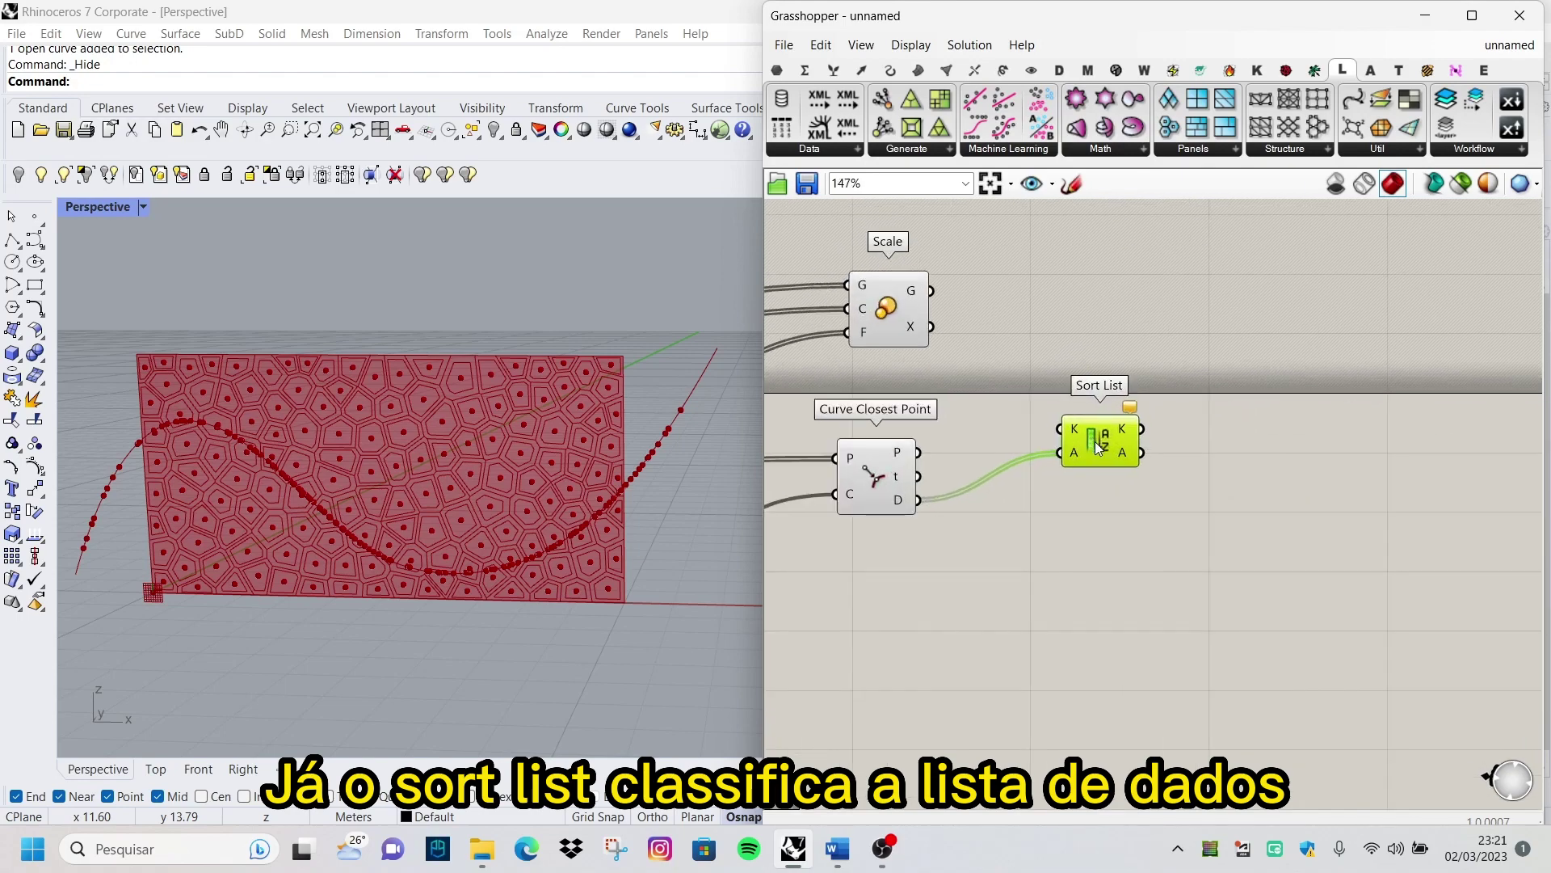
scroll(1094, 441, down, 2)
scroll(1214, 460, down, 2)
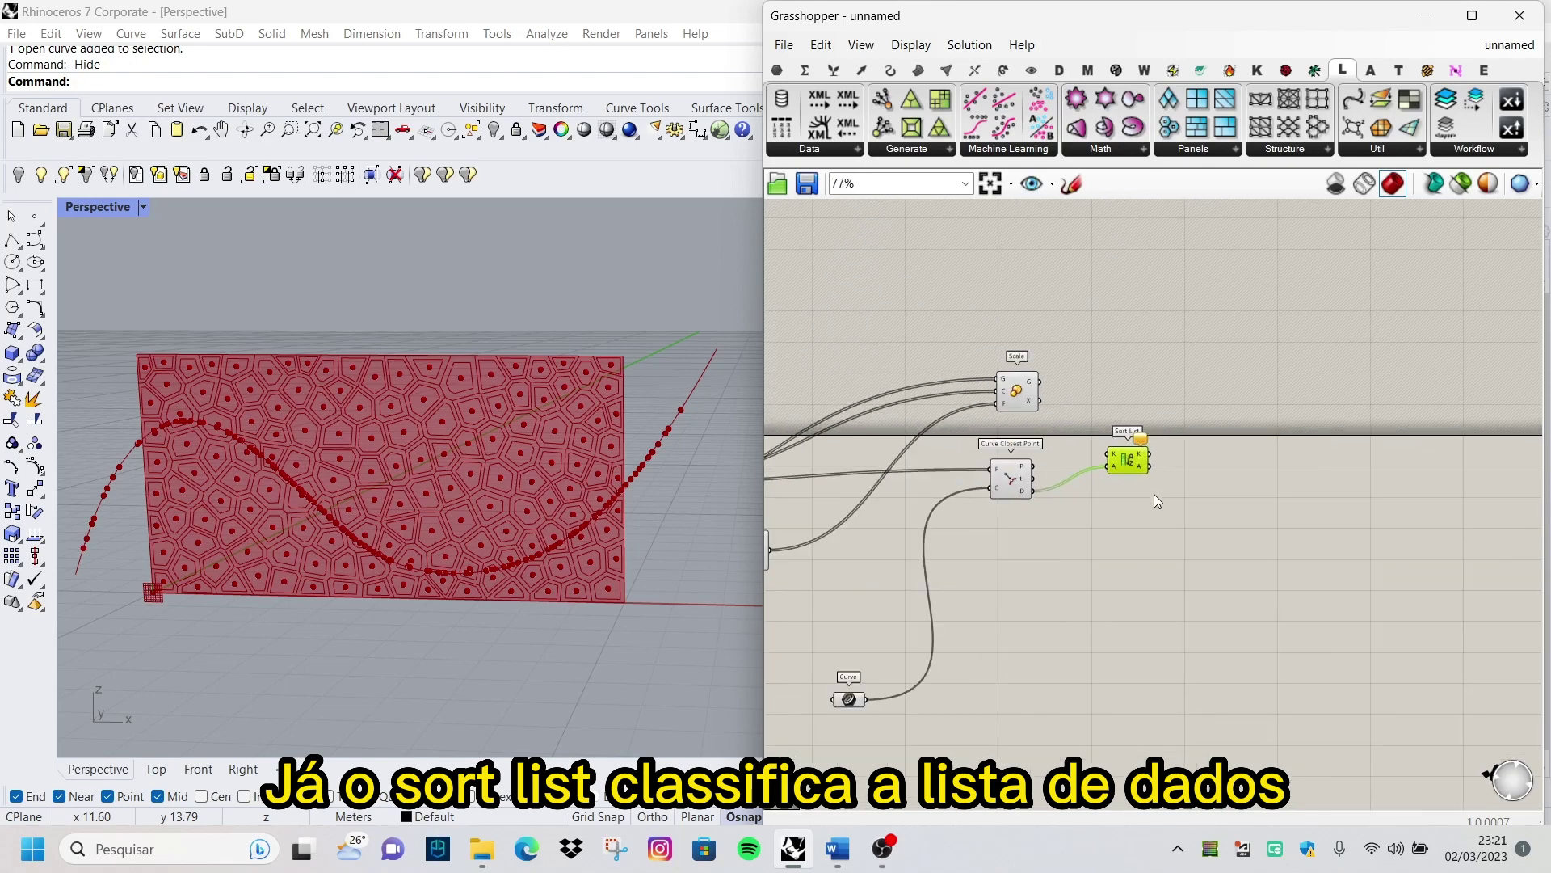
scroll(1163, 460, up, 3)
scroll(1078, 492, up, 2)
scroll(1049, 449, up, 1)
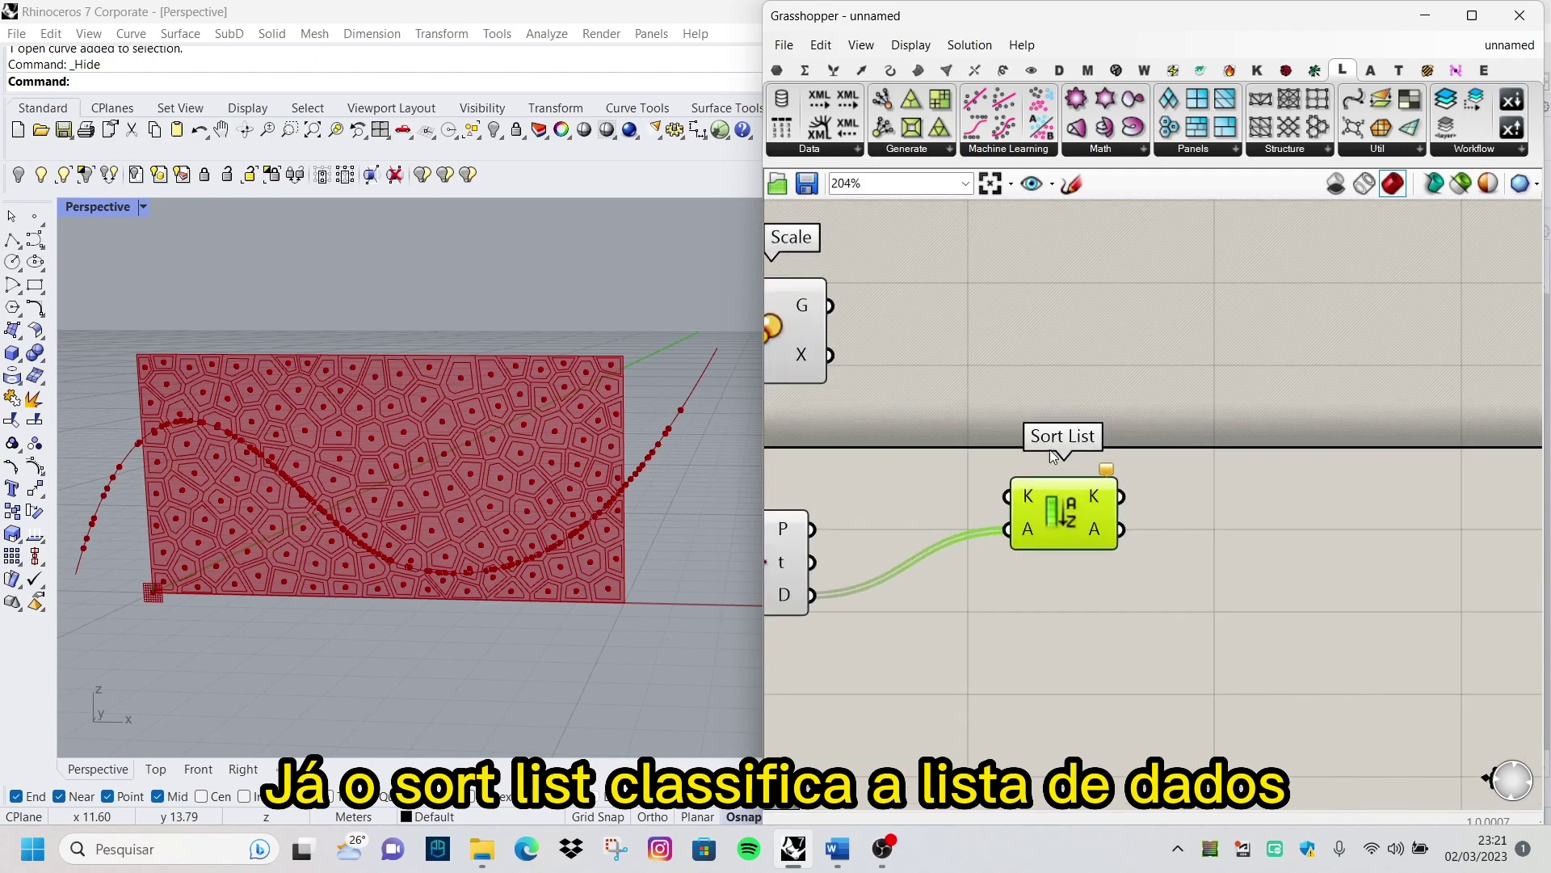
scroll(1089, 507, down, 3)
scroll(953, 575, up, 2)
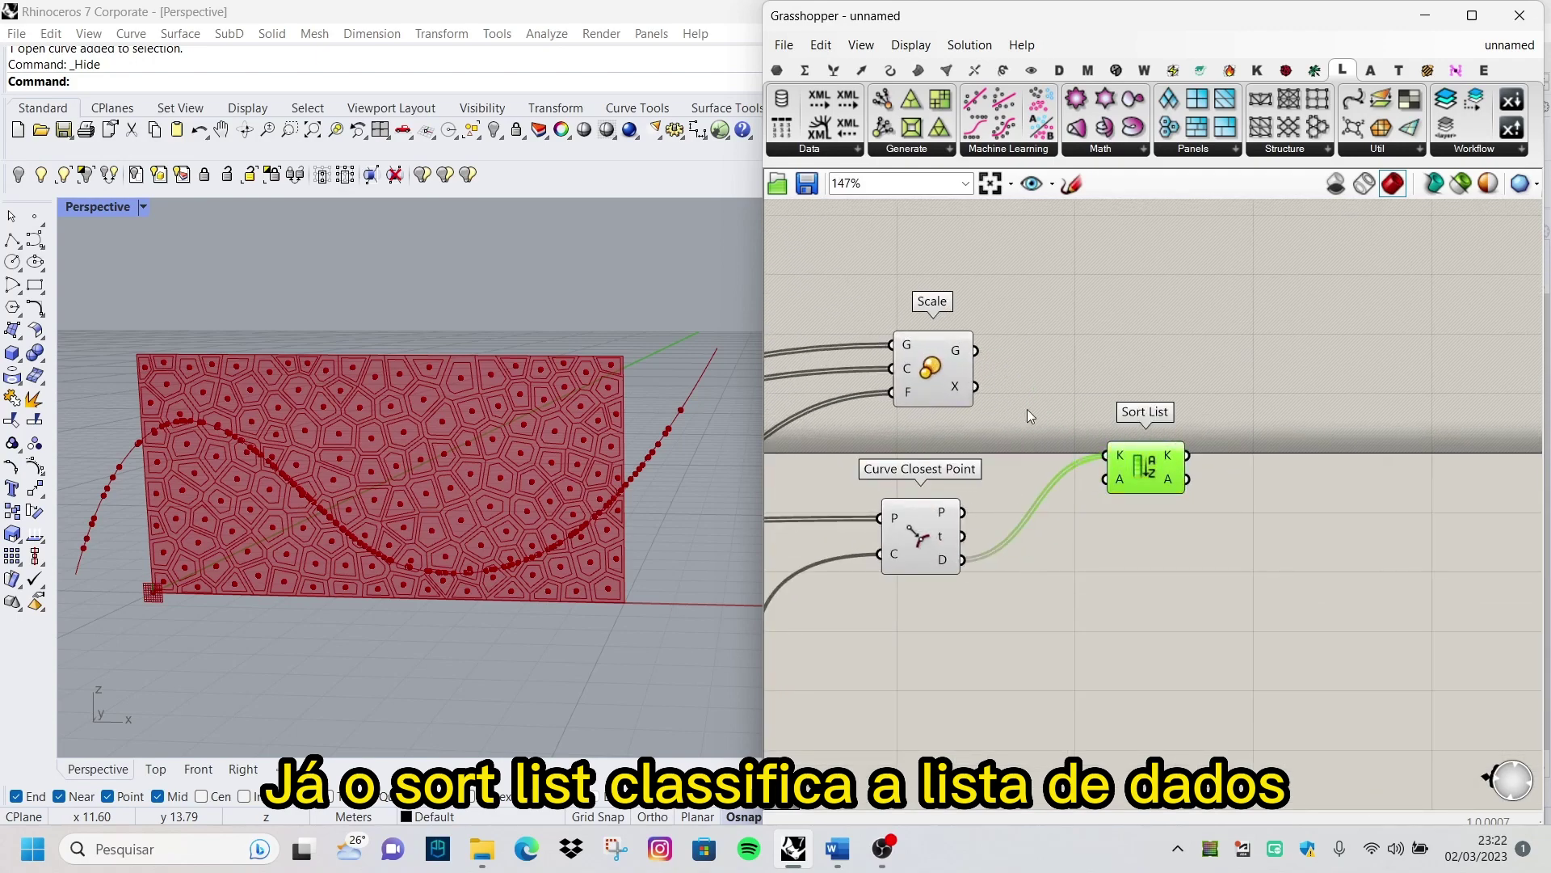
drag(1062, 460, 1106, 455)
scroll(1075, 494, down, 1)
scroll(1210, 475, up, 2)
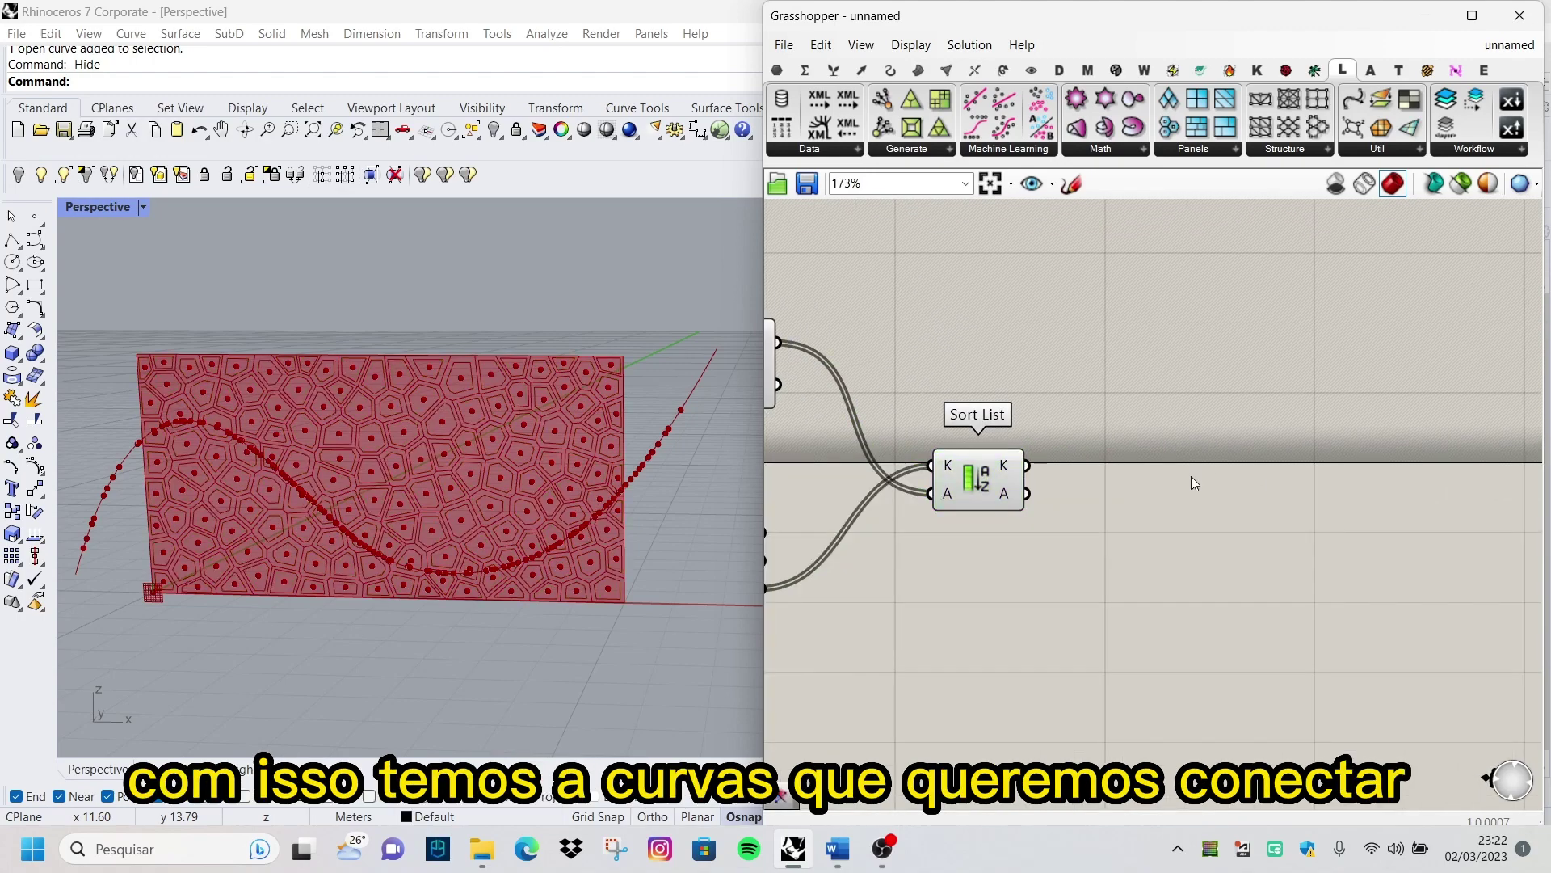
Add a Jitter component fed by the sorted cell list
double_click(1191, 476)
text(jitter)
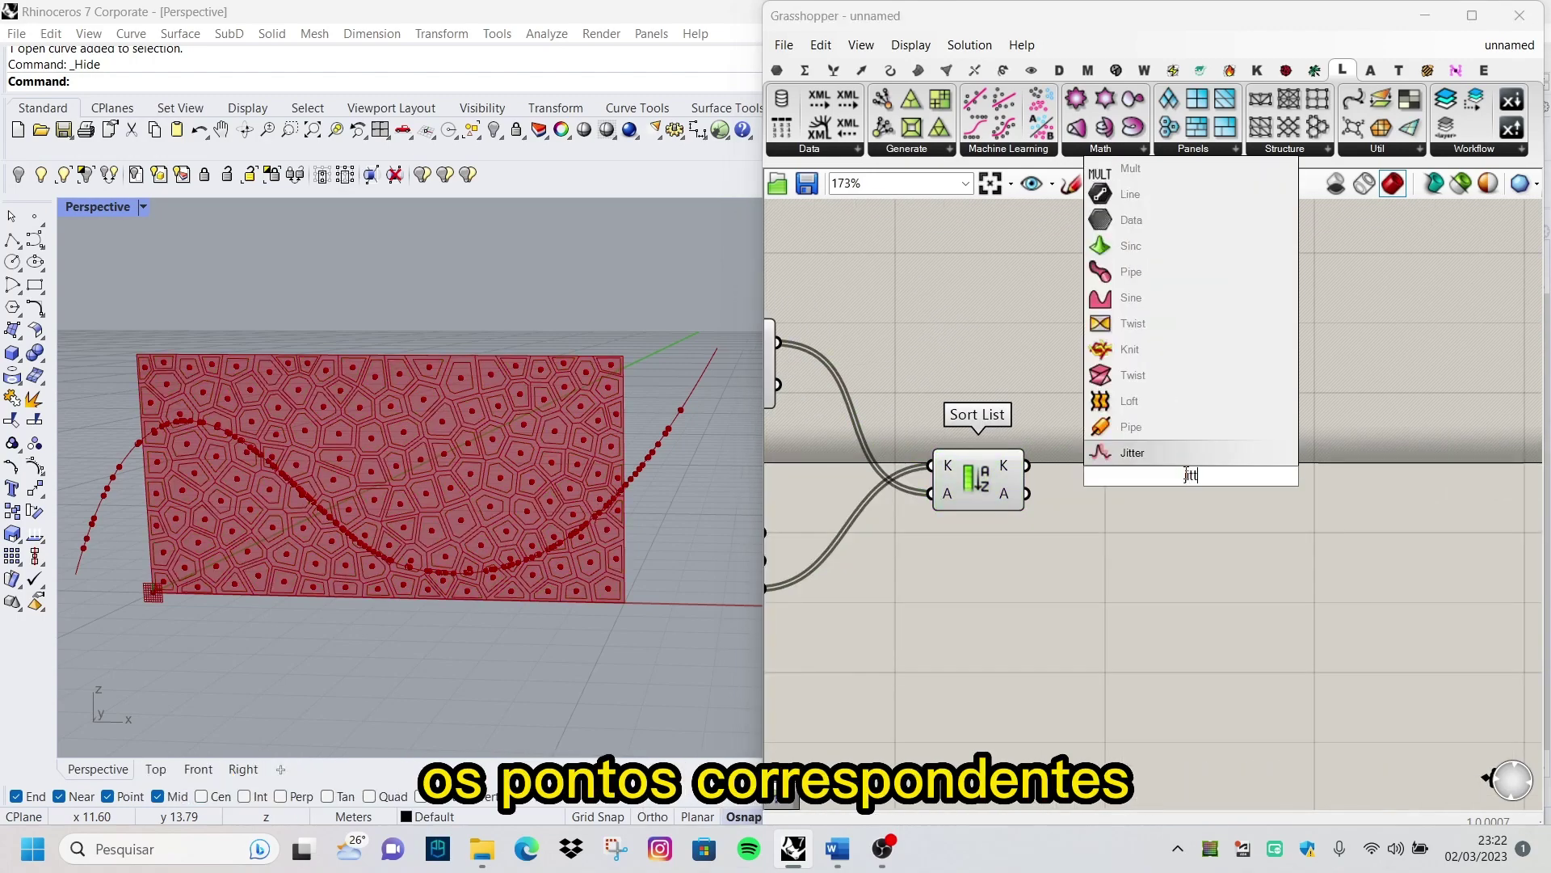
key(Return)
drag(1026, 493, 1142, 446)
scroll(1165, 580, down, 1)
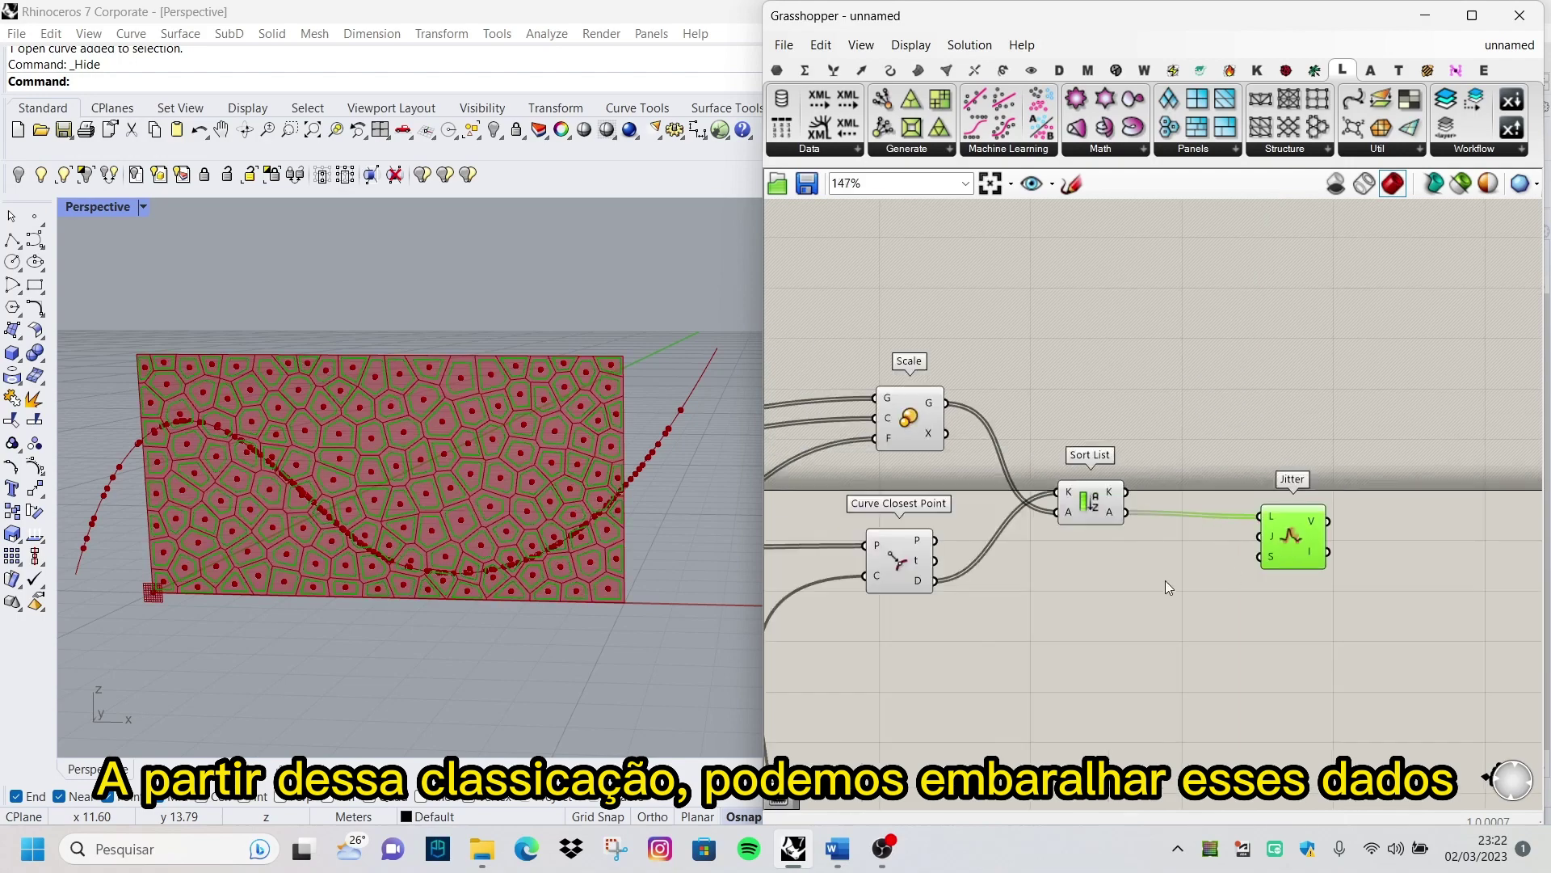
scroll(1156, 582, up, 1)
Drive Jitter with a 0.455 jitter slider and a seed slider of 5
double_click(1156, 582)
text(slider)
key(Return)
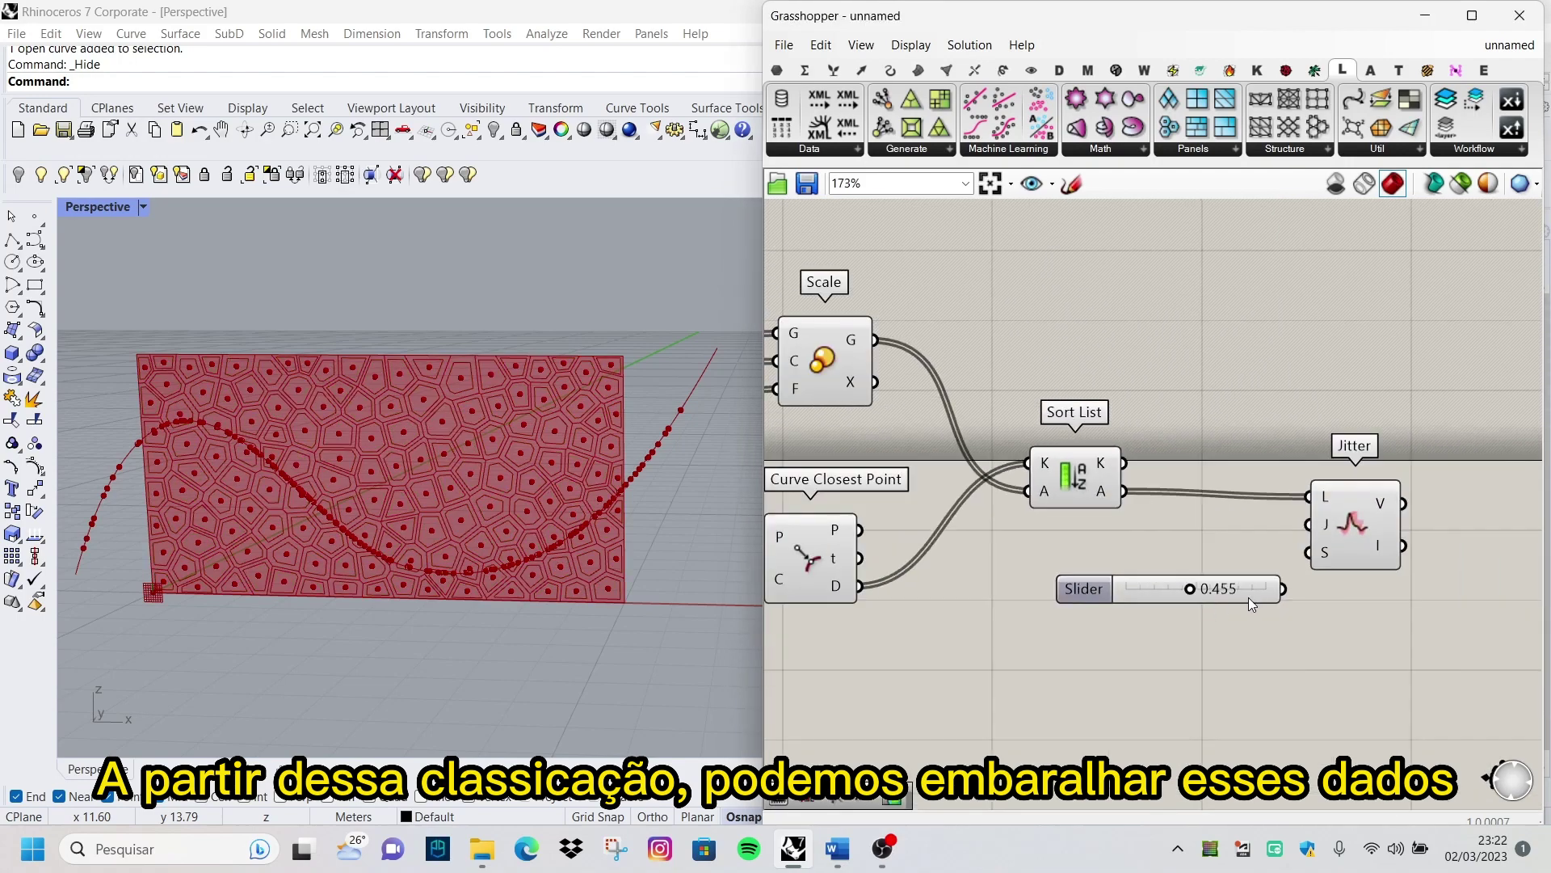
drag(1241, 590, 1309, 526)
double_click(1218, 653)
text(5)
key(Return)
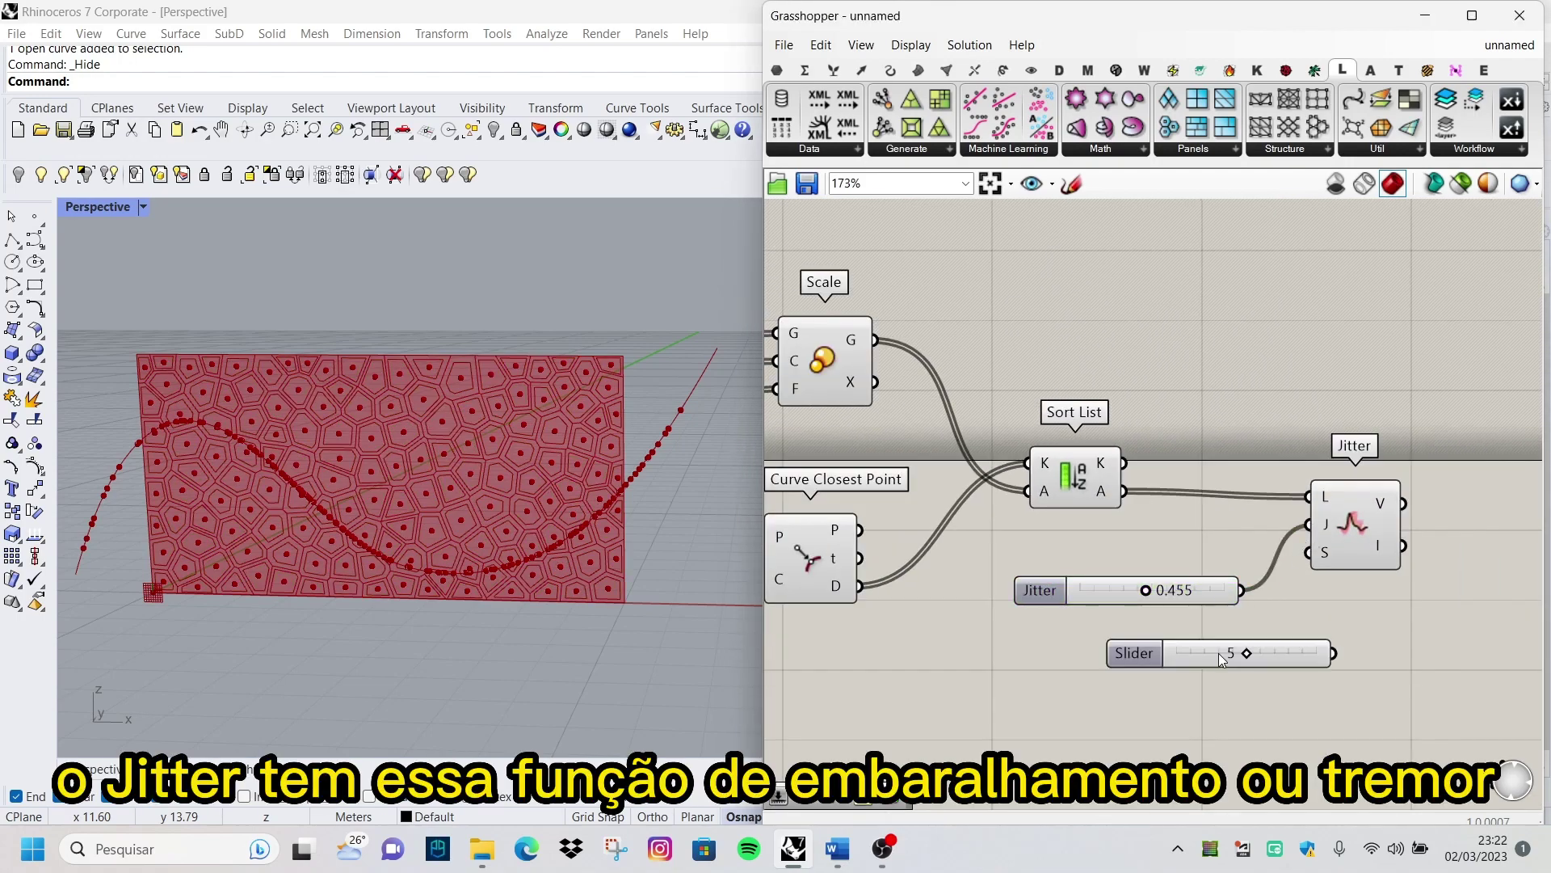
scroll(1103, 606, down, 2)
double_click(1142, 456)
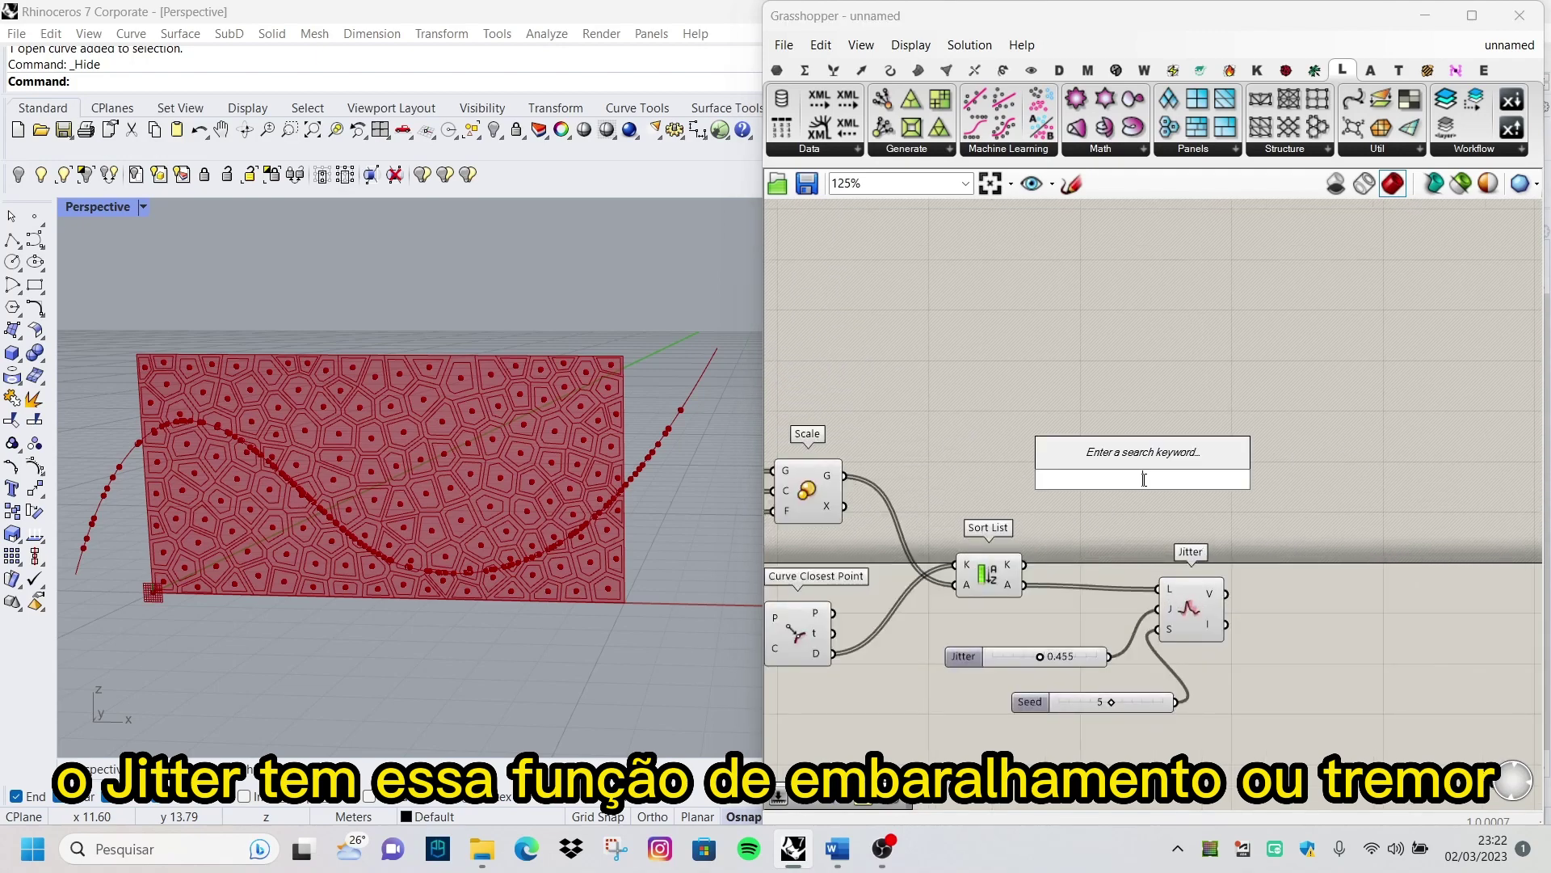
Add a List Length counting the Sort List output
text(lis)
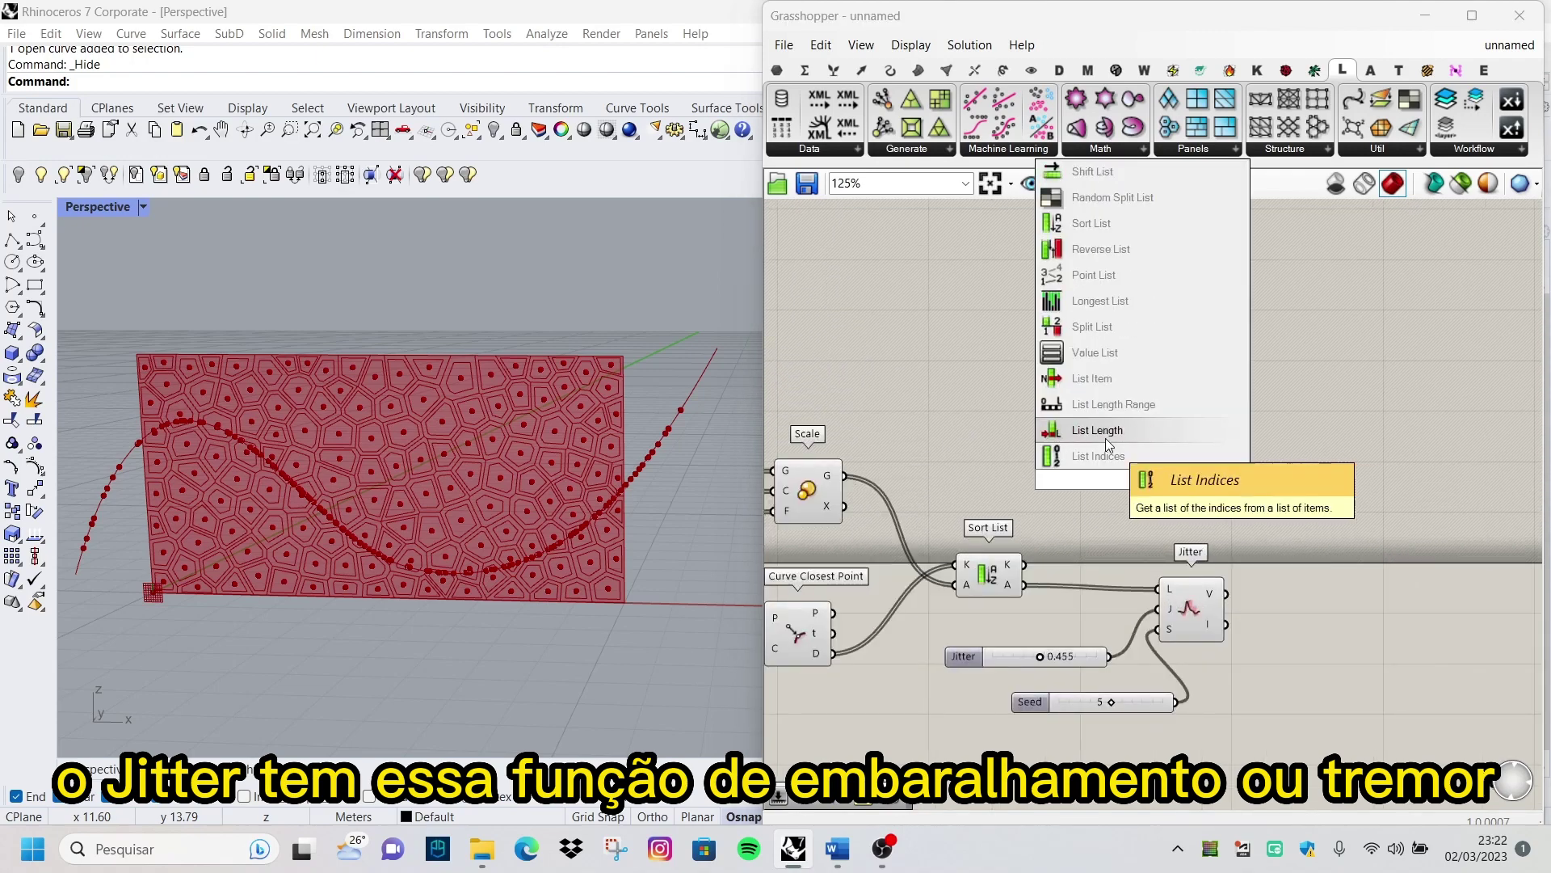
click(1105, 437)
drag(1024, 564, 1113, 479)
drag(1143, 479, 1147, 446)
Multiply the list length by a 0.500 number slider
double_click(1298, 359)
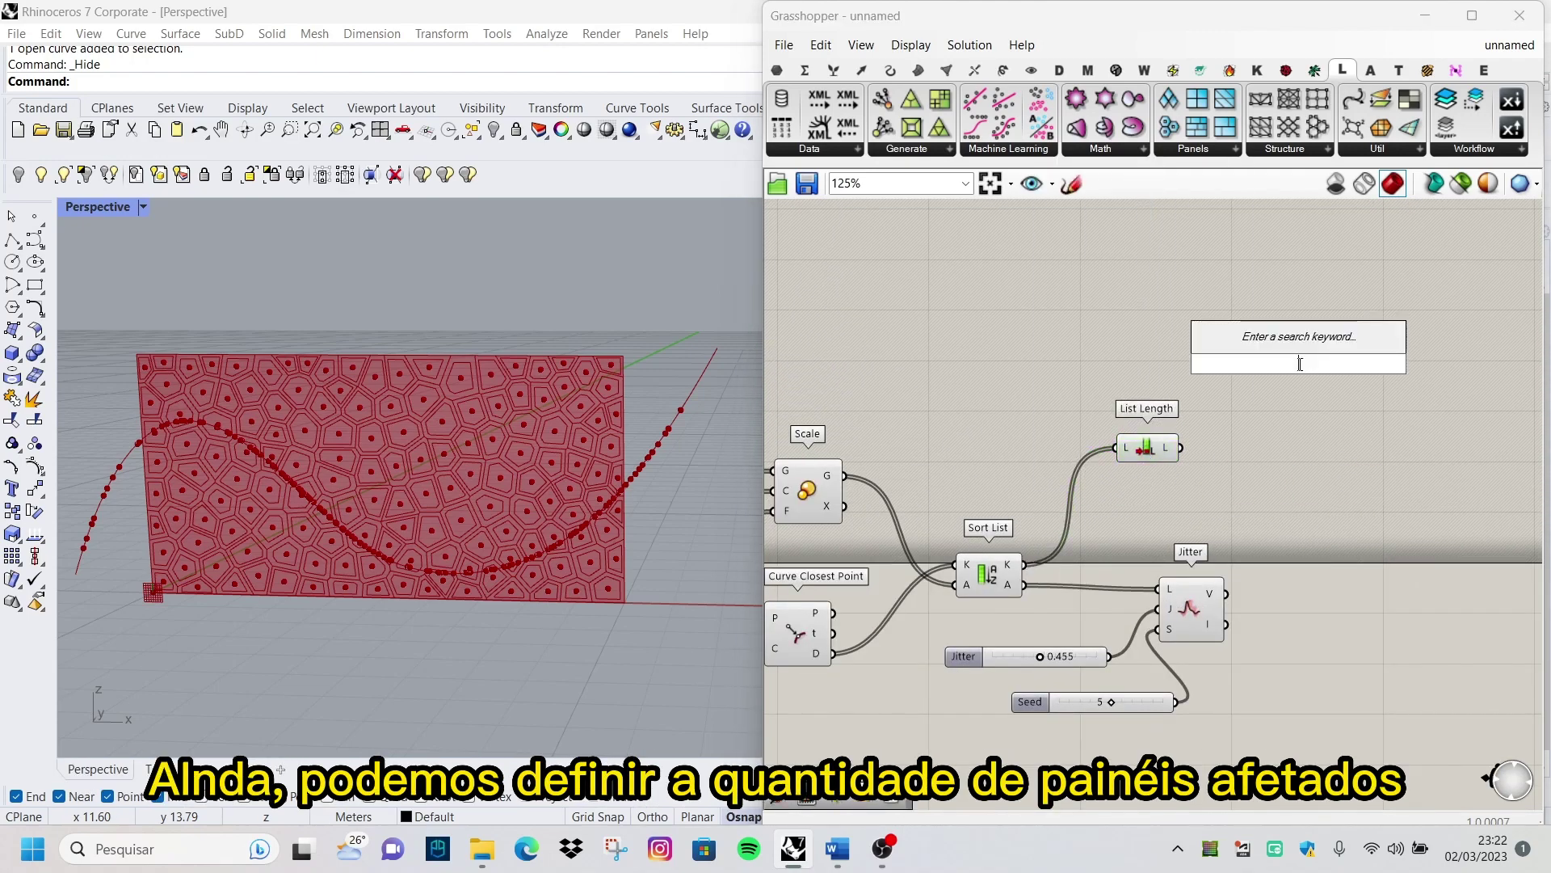
text(mul)
click(1248, 237)
scroll(1224, 376, up, 2)
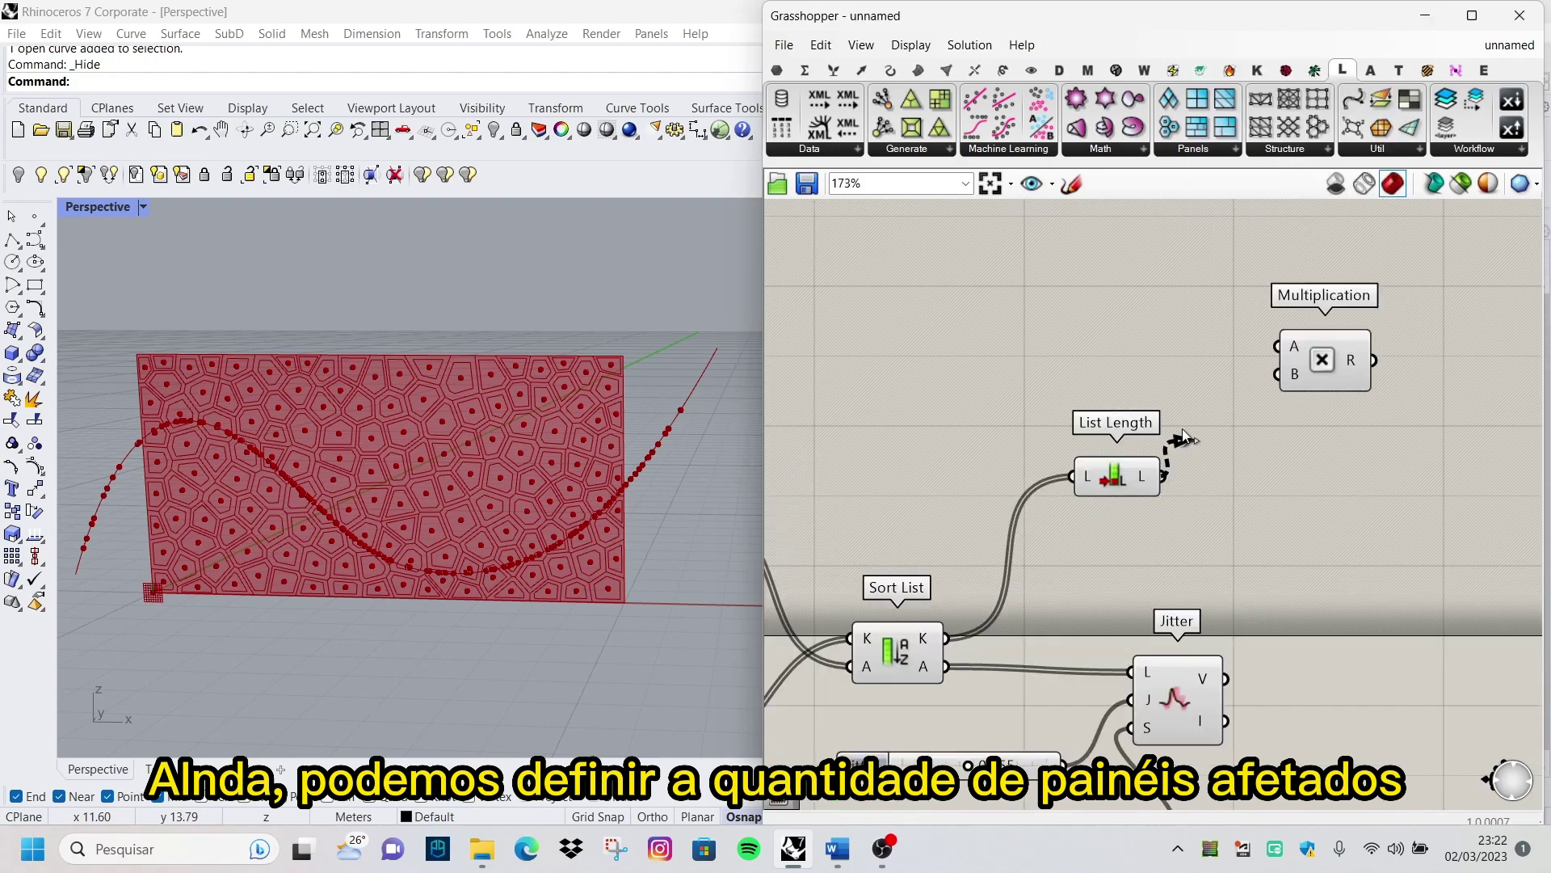
double_click(1226, 484)
text(0.5)
key(Return)
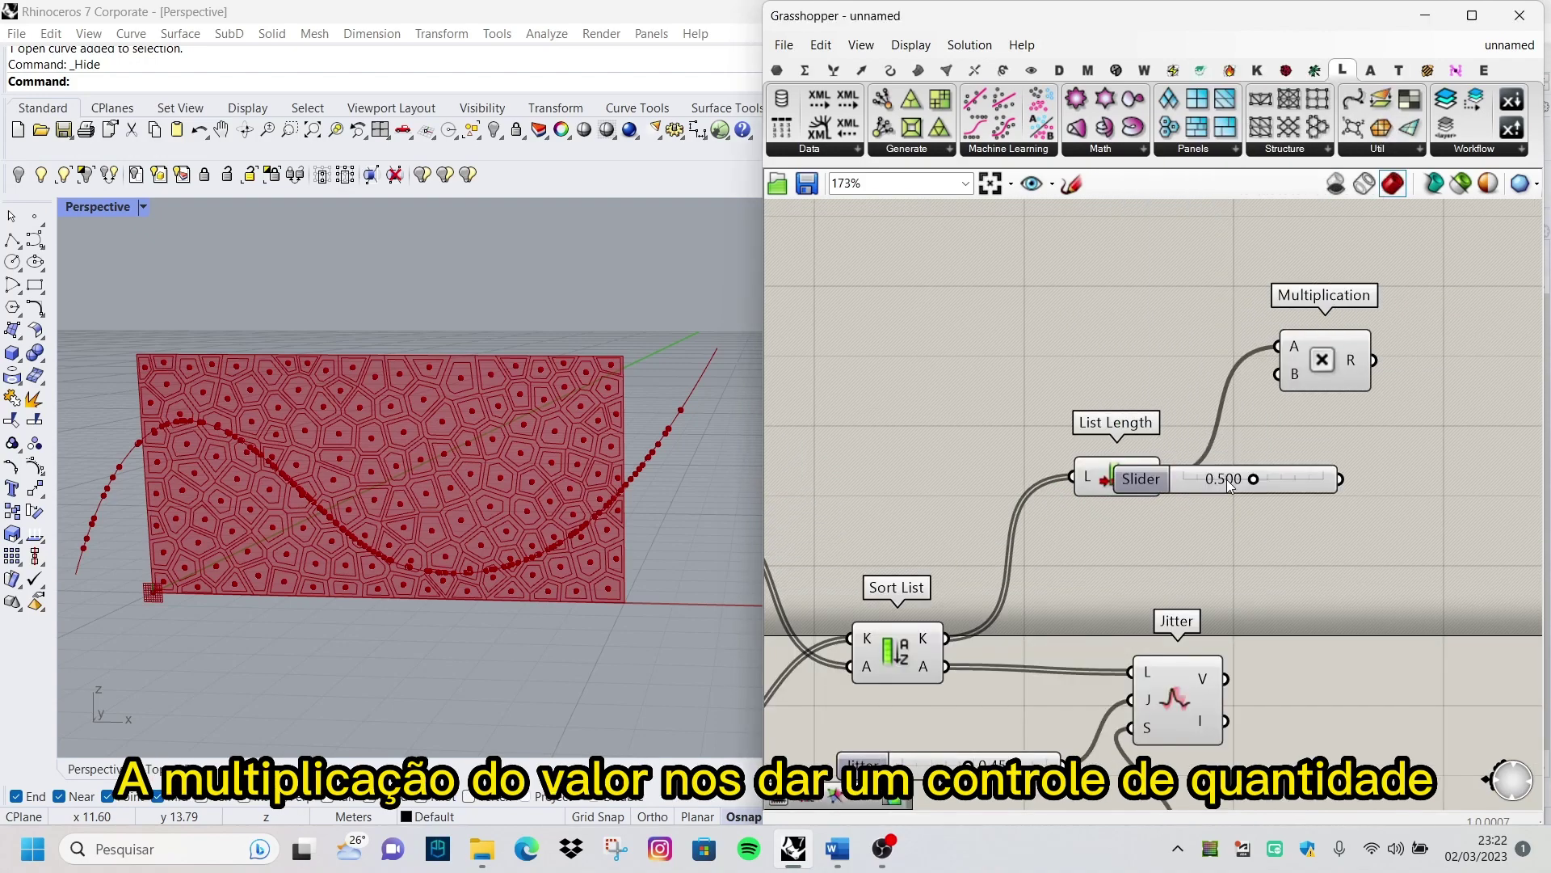
drag(1317, 486, 1331, 521)
scroll(1175, 466, down, 3)
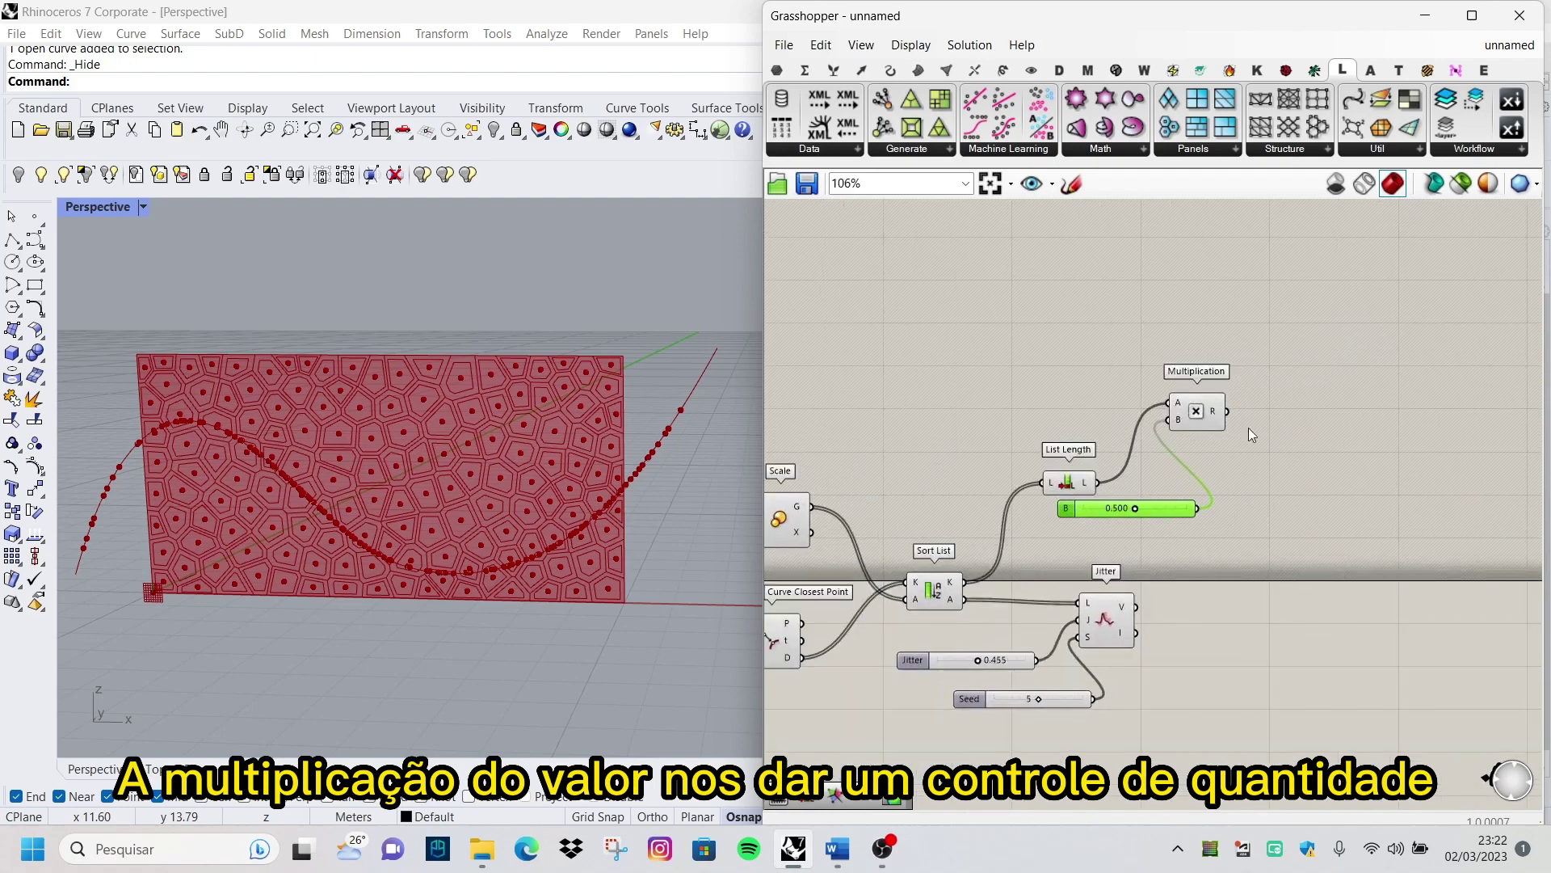
click(1257, 414)
click(1281, 617)
scroll(1357, 471, down, 1)
Add a Sub List taking the jittered cells as L and the halved count as D
double_click(1357, 472)
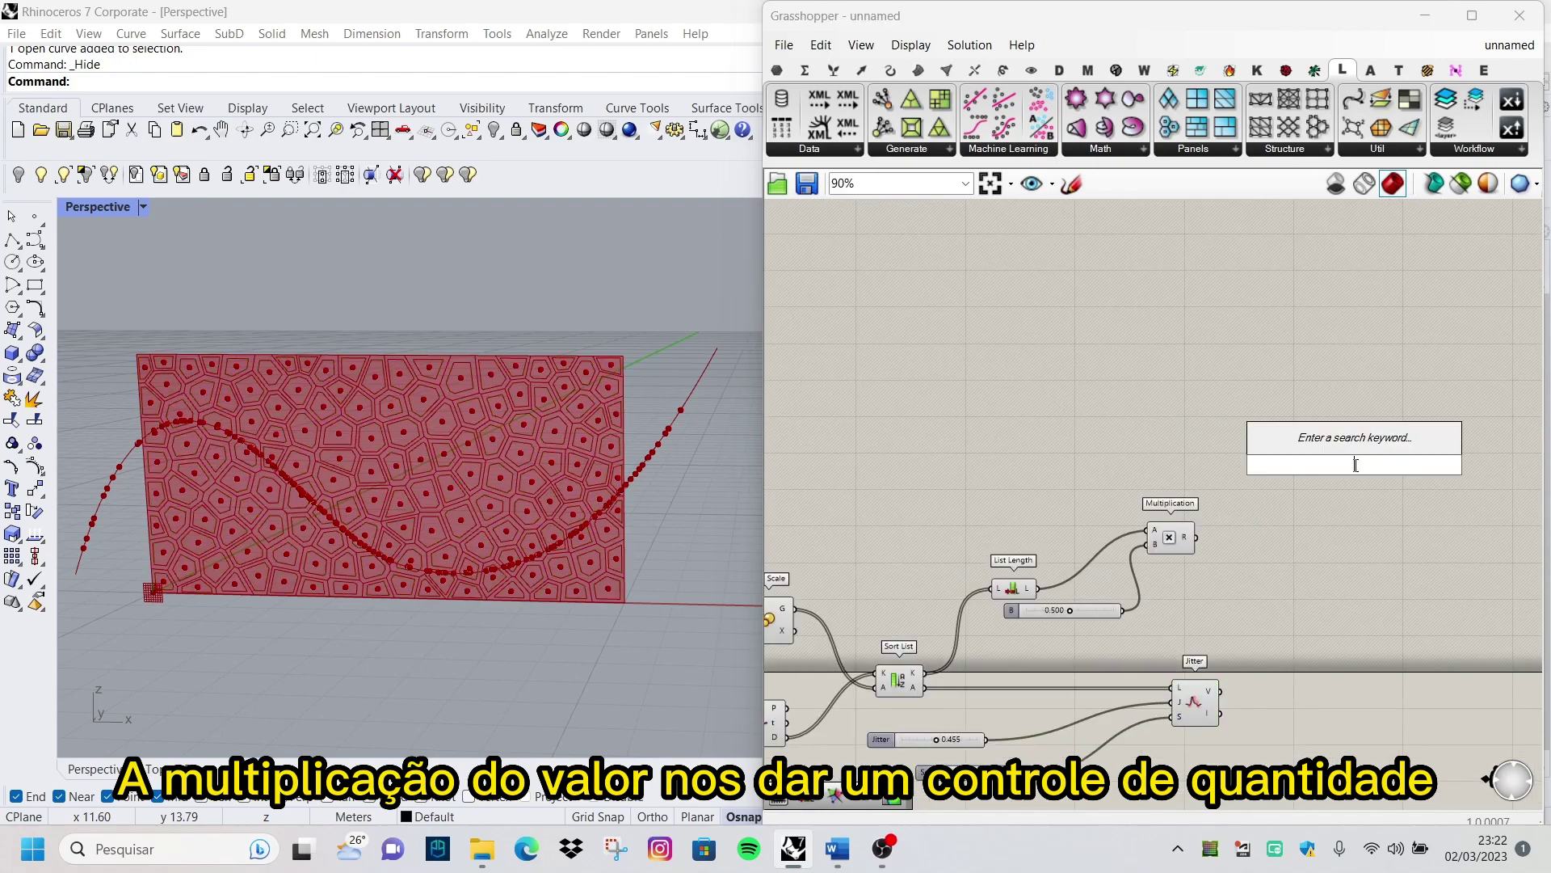
text(sub)
click(1303, 286)
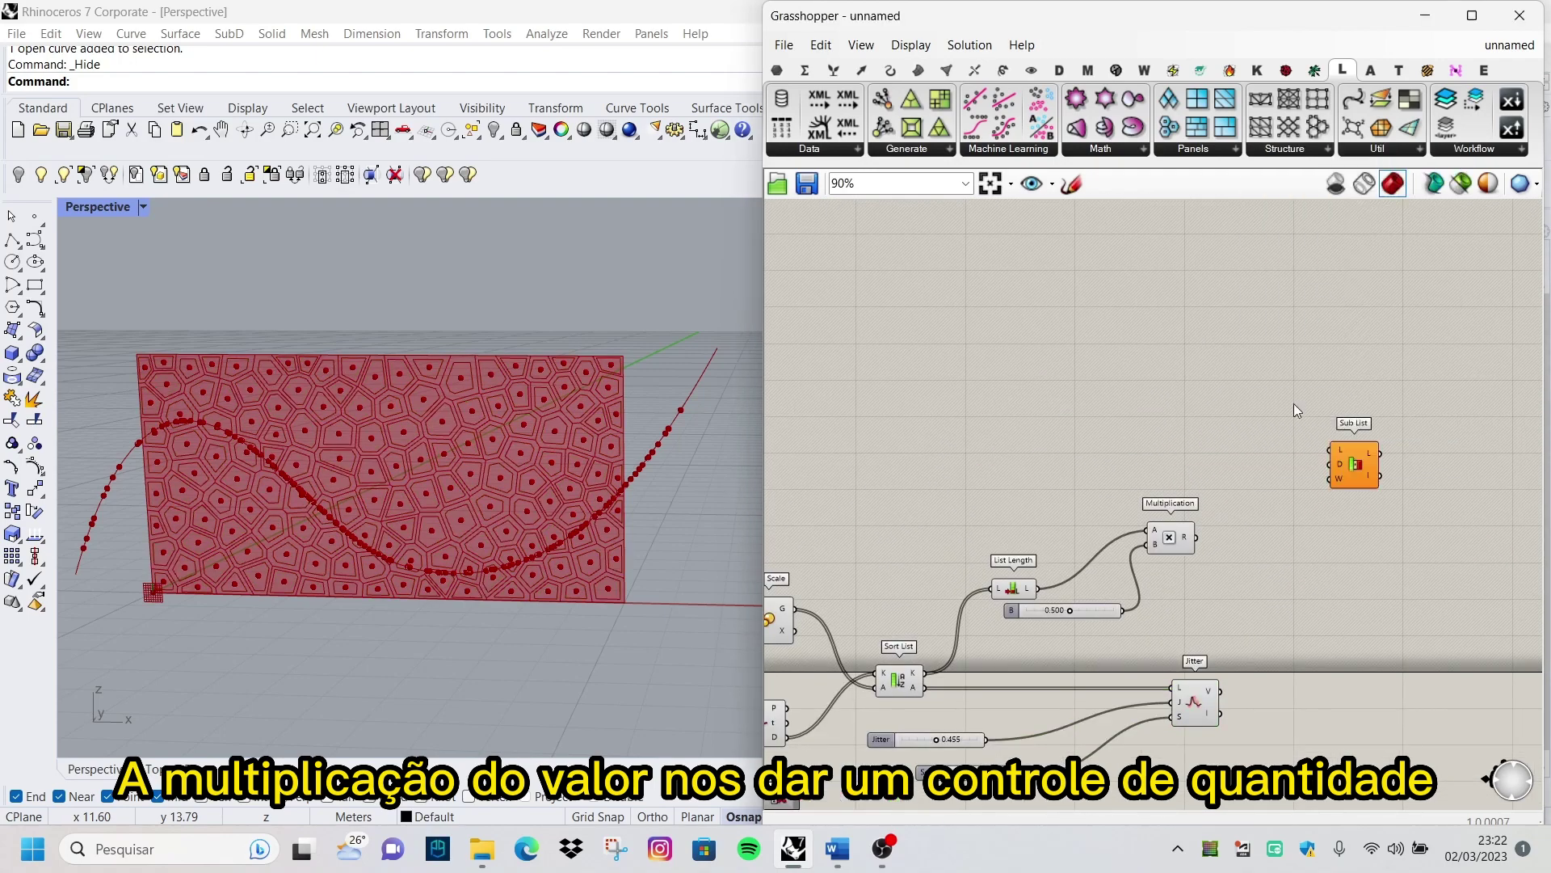
scroll(1292, 404, up, 2)
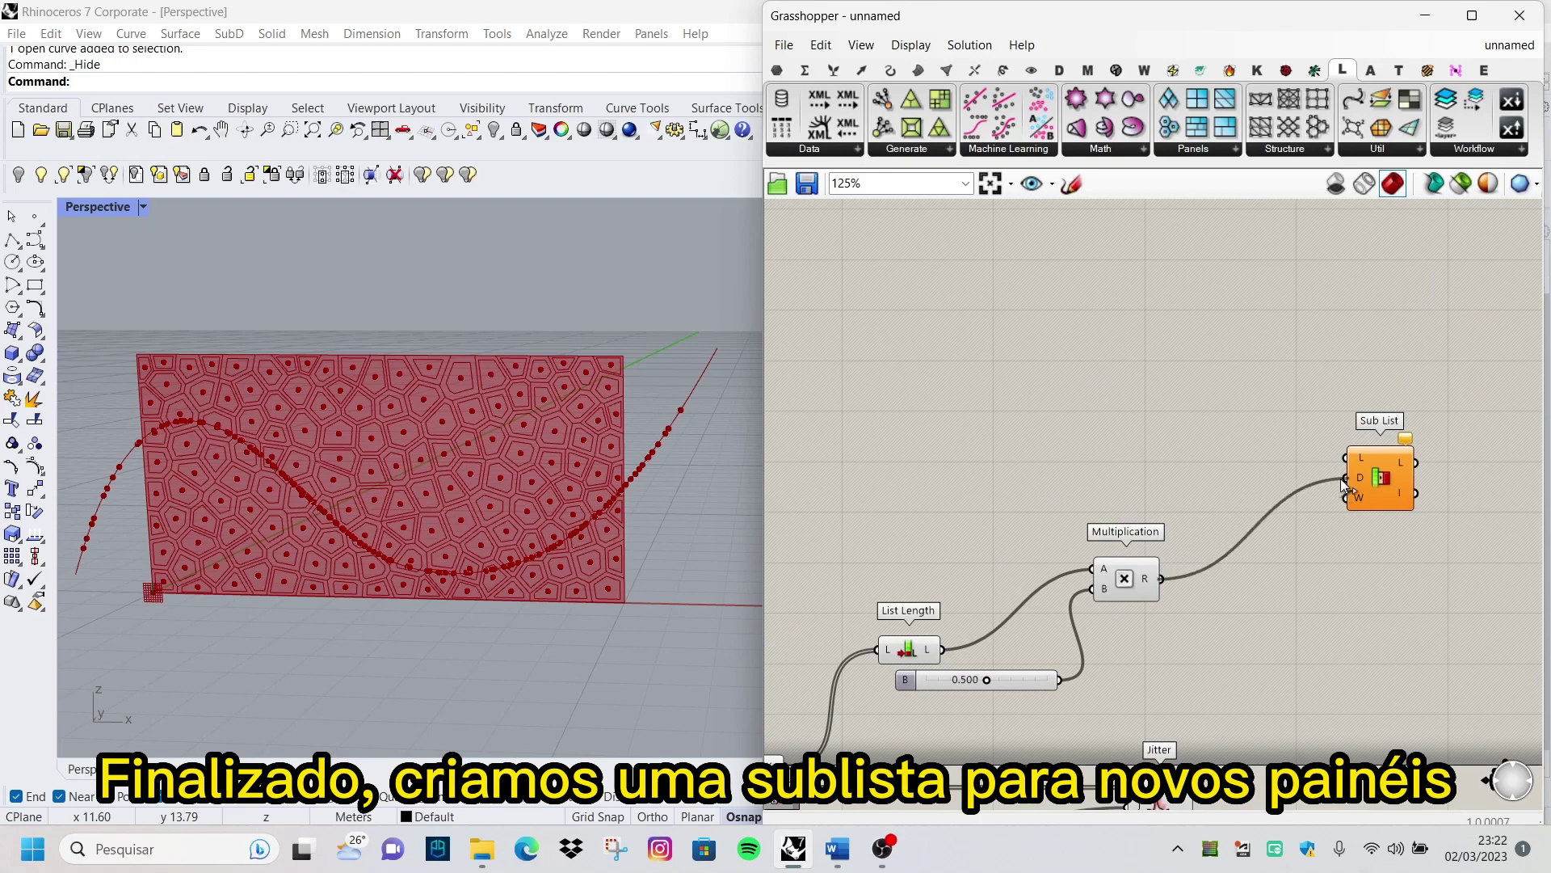
right_drag(1346, 483, 1345, 406)
drag(1197, 715, 1363, 387)
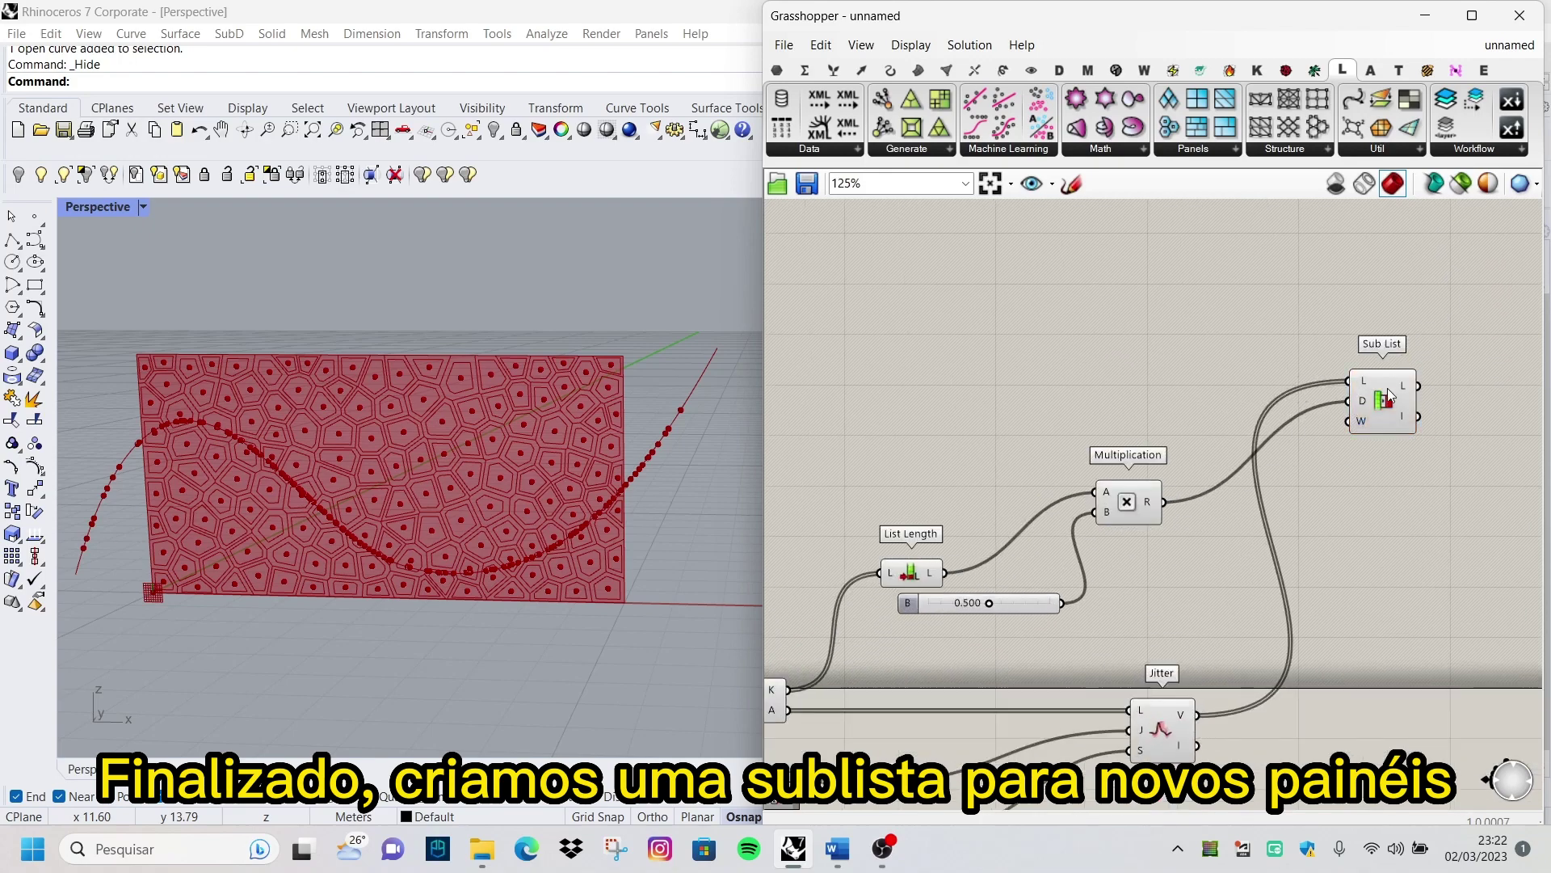
click(1389, 396)
scroll(380, 477, down, 2)
scroll(380, 477, down, 1)
scroll(381, 477, up, 4)
Raise the Jitter amount slider to 0.562
scroll(353, 491, down, 4)
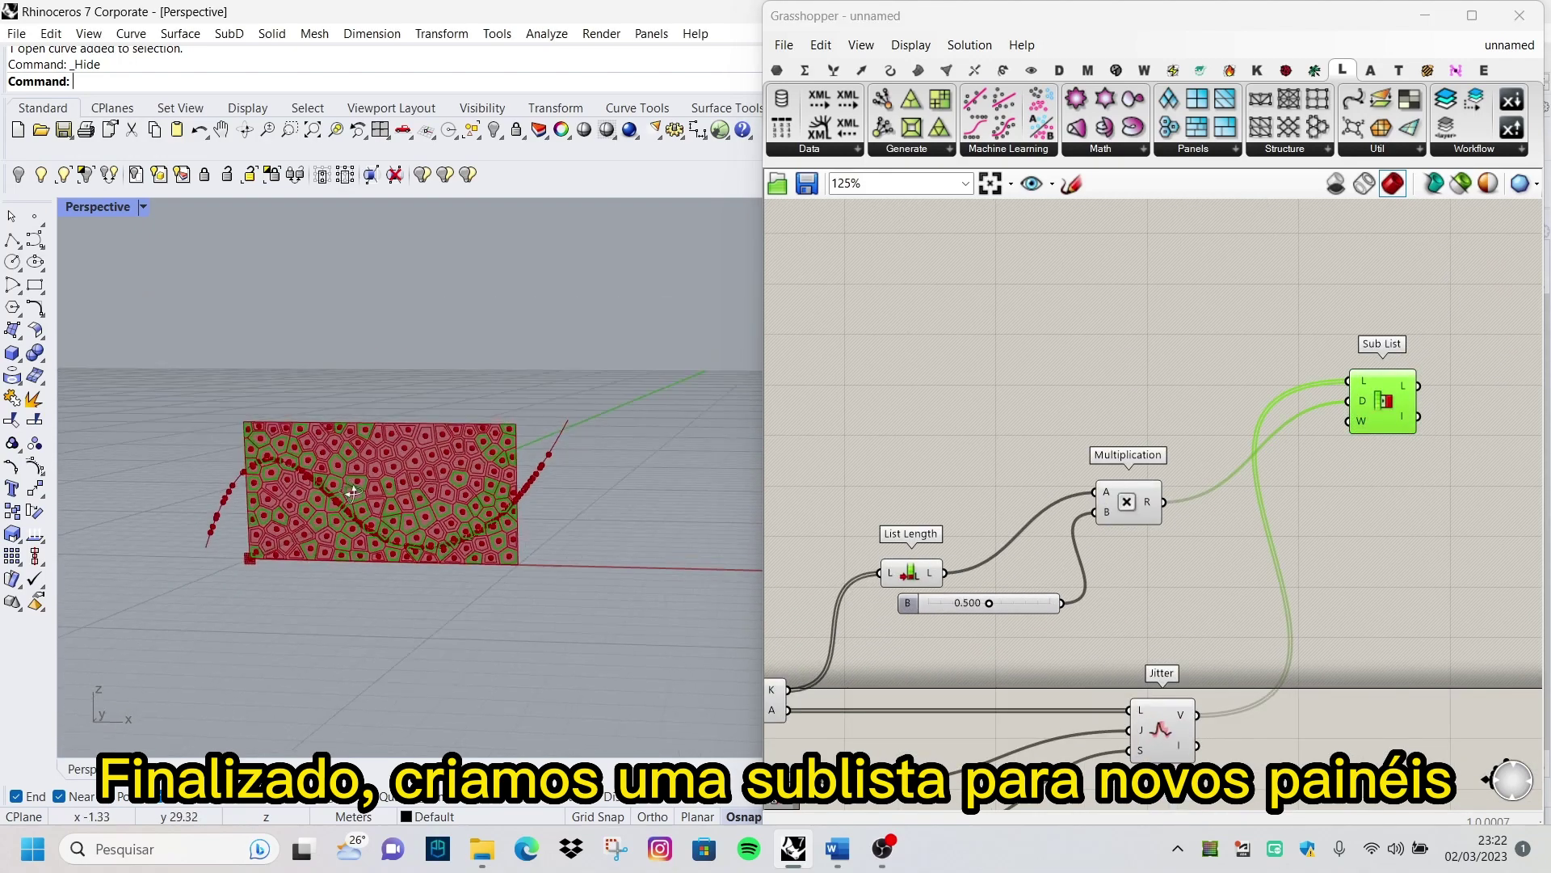
scroll(353, 491, up, 3)
scroll(355, 473, down, 4)
scroll(420, 481, up, 1)
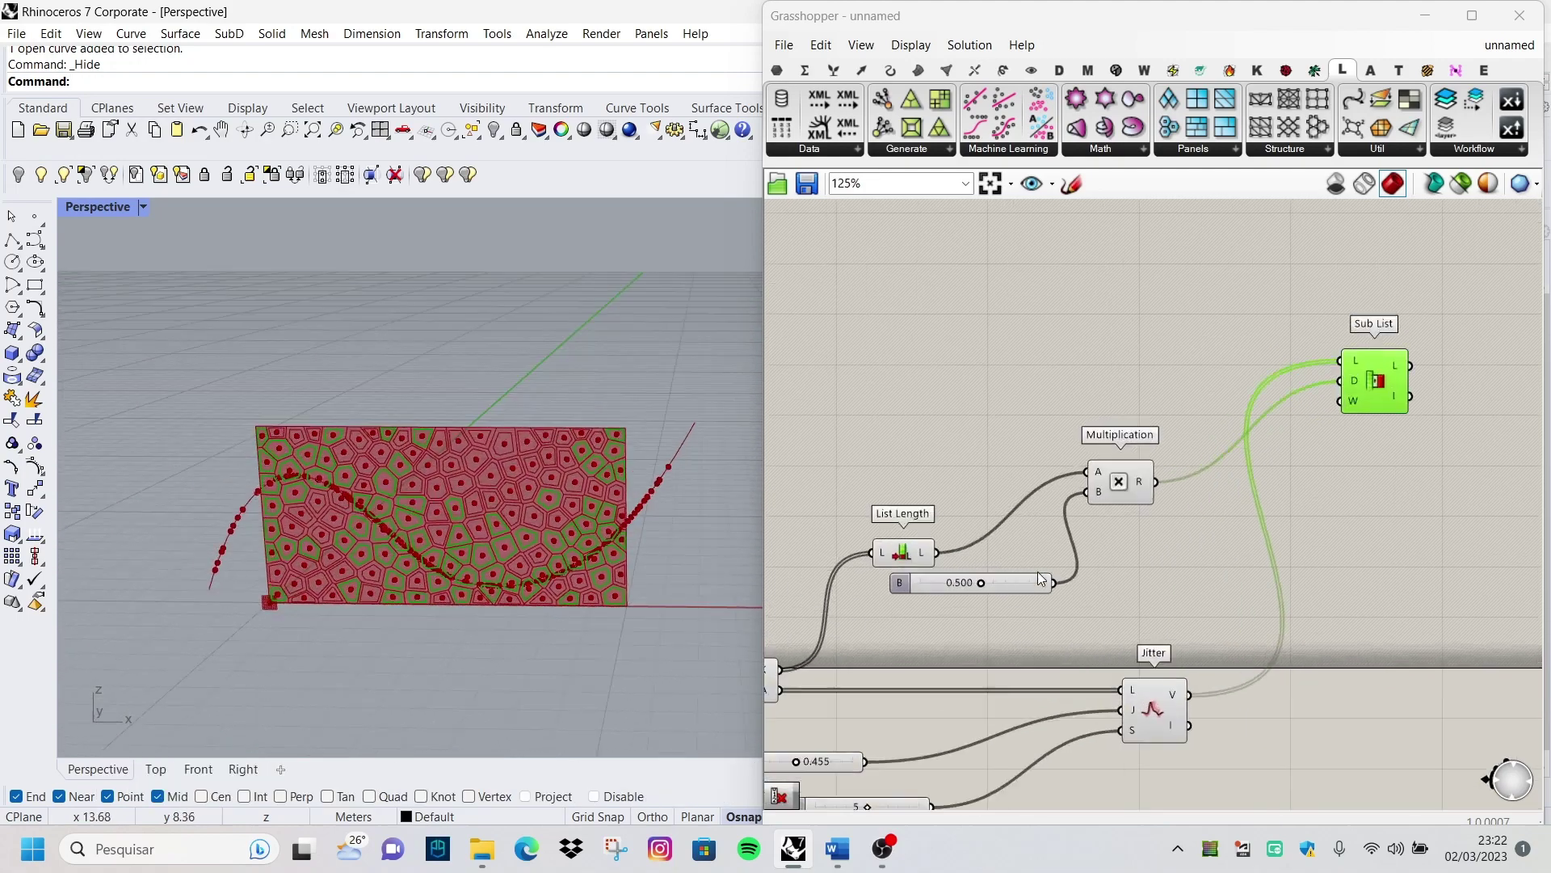
scroll(1037, 570, down, 2)
click(1159, 687)
click(929, 630)
scroll(924, 623, down, 1)
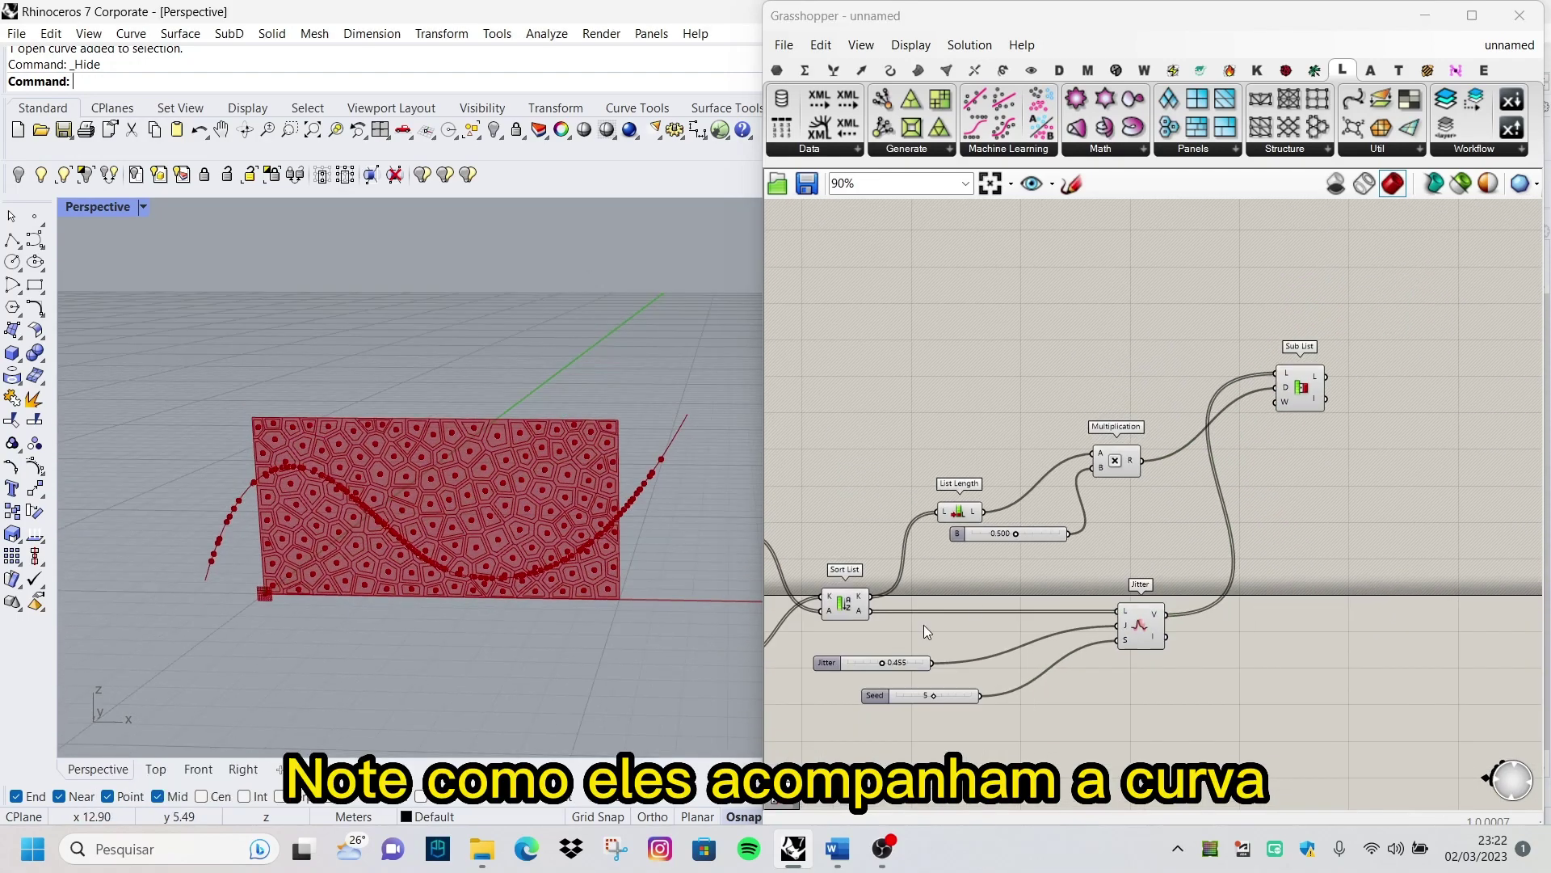
scroll(923, 623, up, 3)
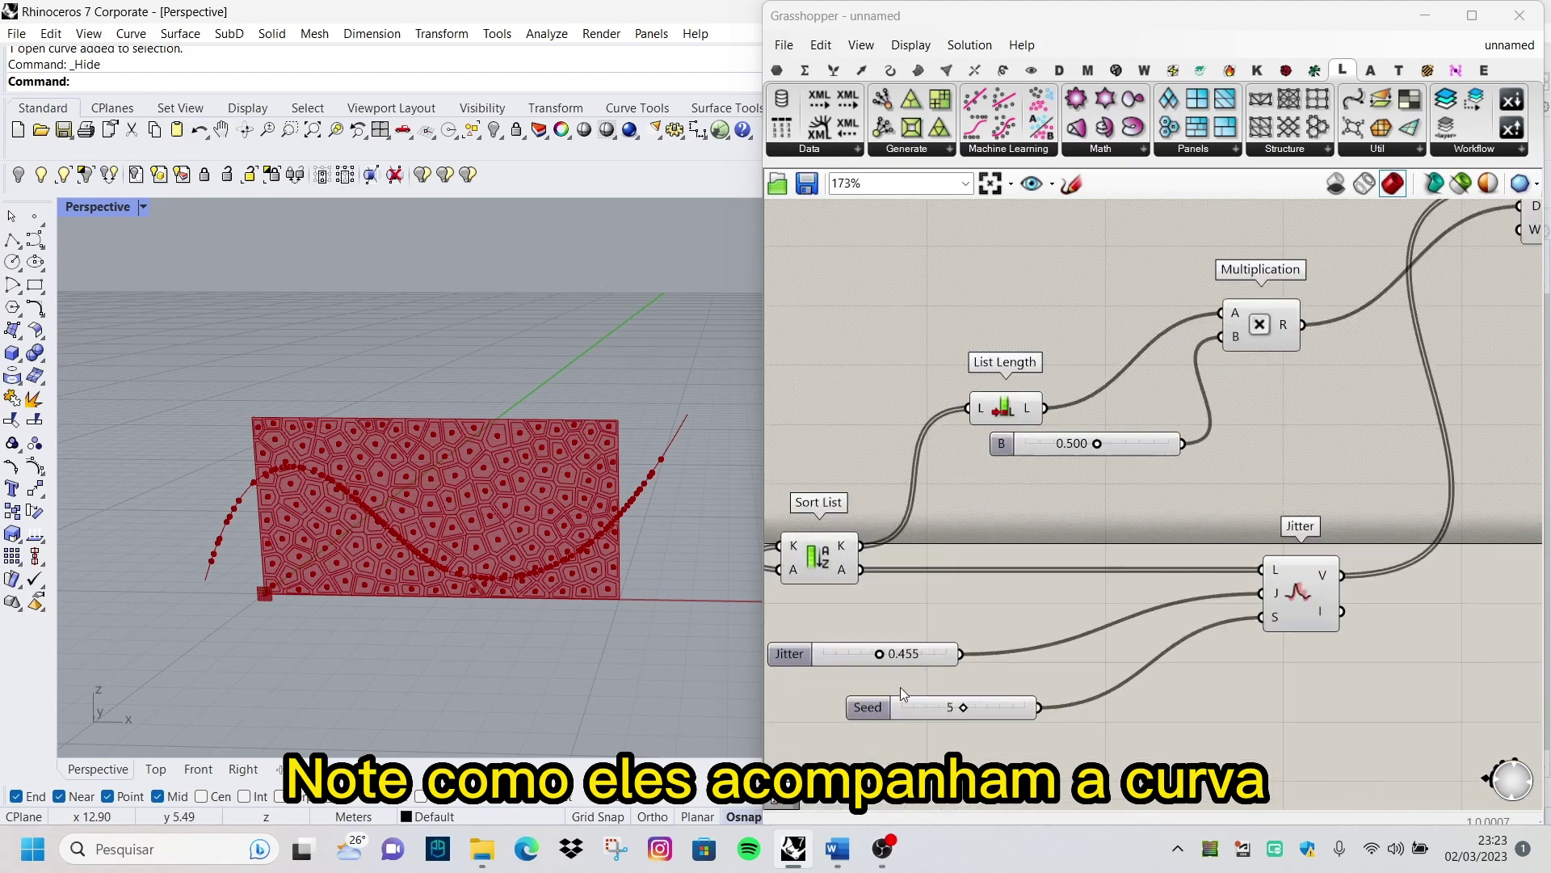
scroll(900, 686, up, 2)
drag(866, 638, 898, 637)
scroll(1156, 531, down, 3)
scroll(1317, 380, up, 1)
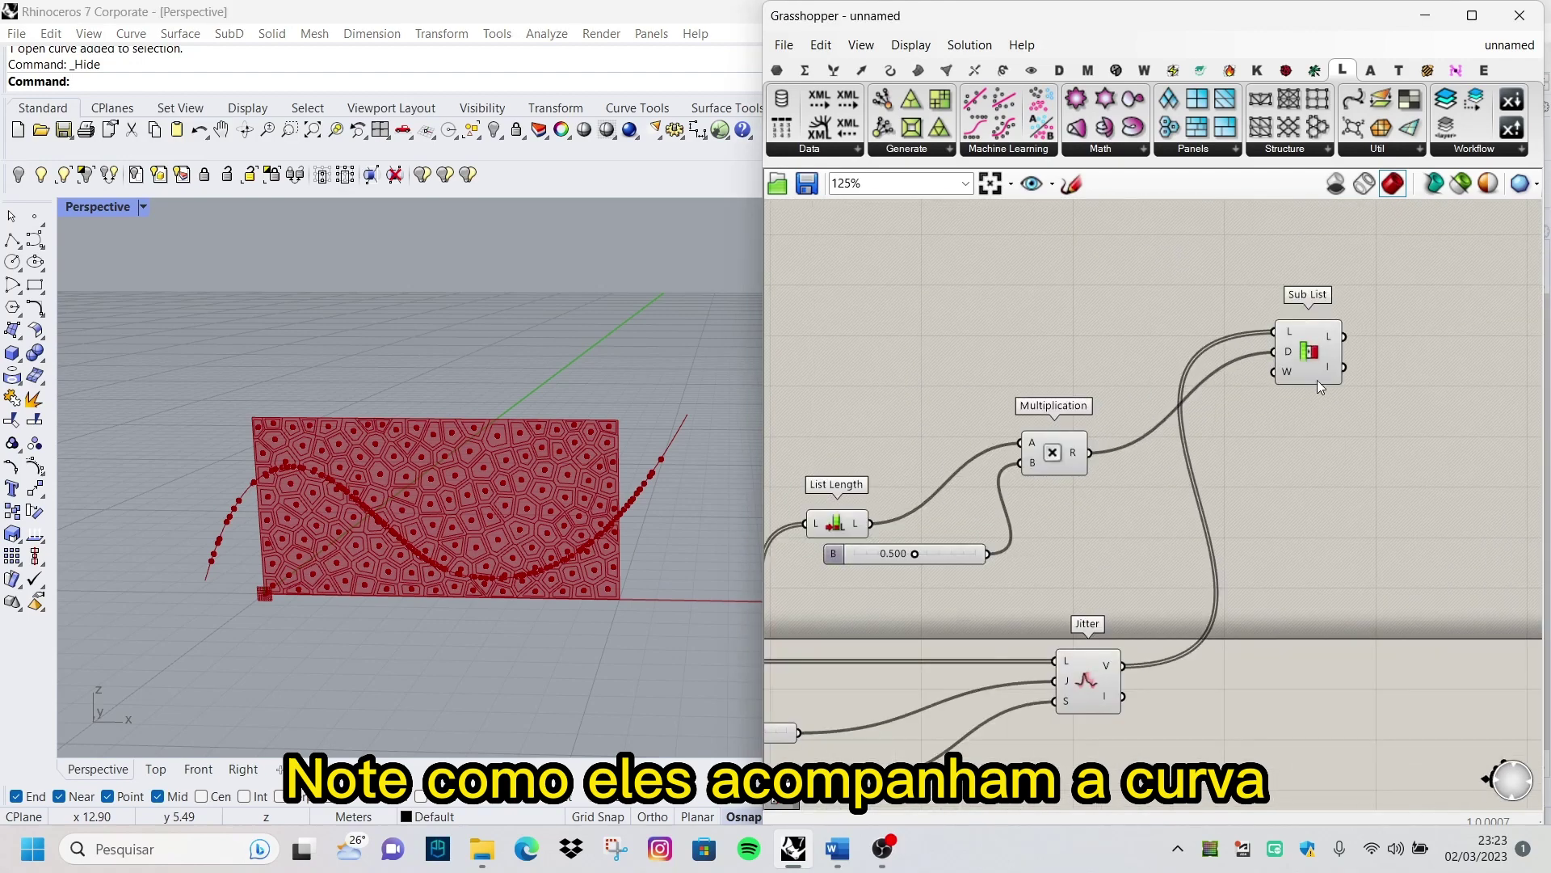
Window-select the sorting, jitter, multiplication and other definition components
click(1317, 379)
scroll(1316, 380, down, 3)
drag(1212, 735, 879, 348)
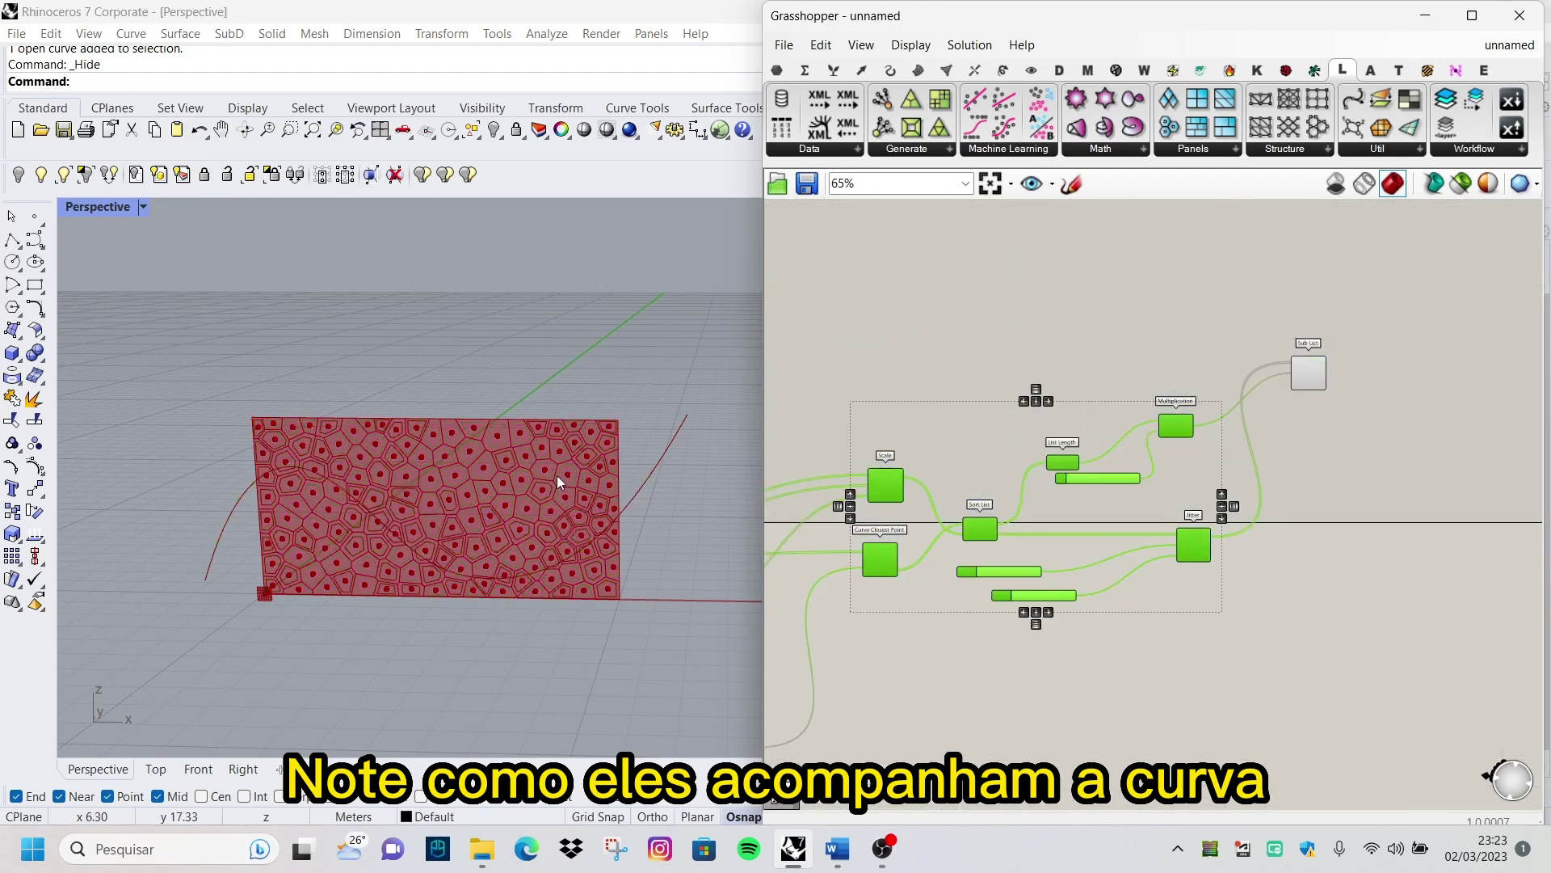
scroll(559, 483, up, 2)
scroll(1010, 525, down, 3)
drag(1143, 668, 967, 438)
Turn preview off for the selected earlier components
right_click(1101, 413)
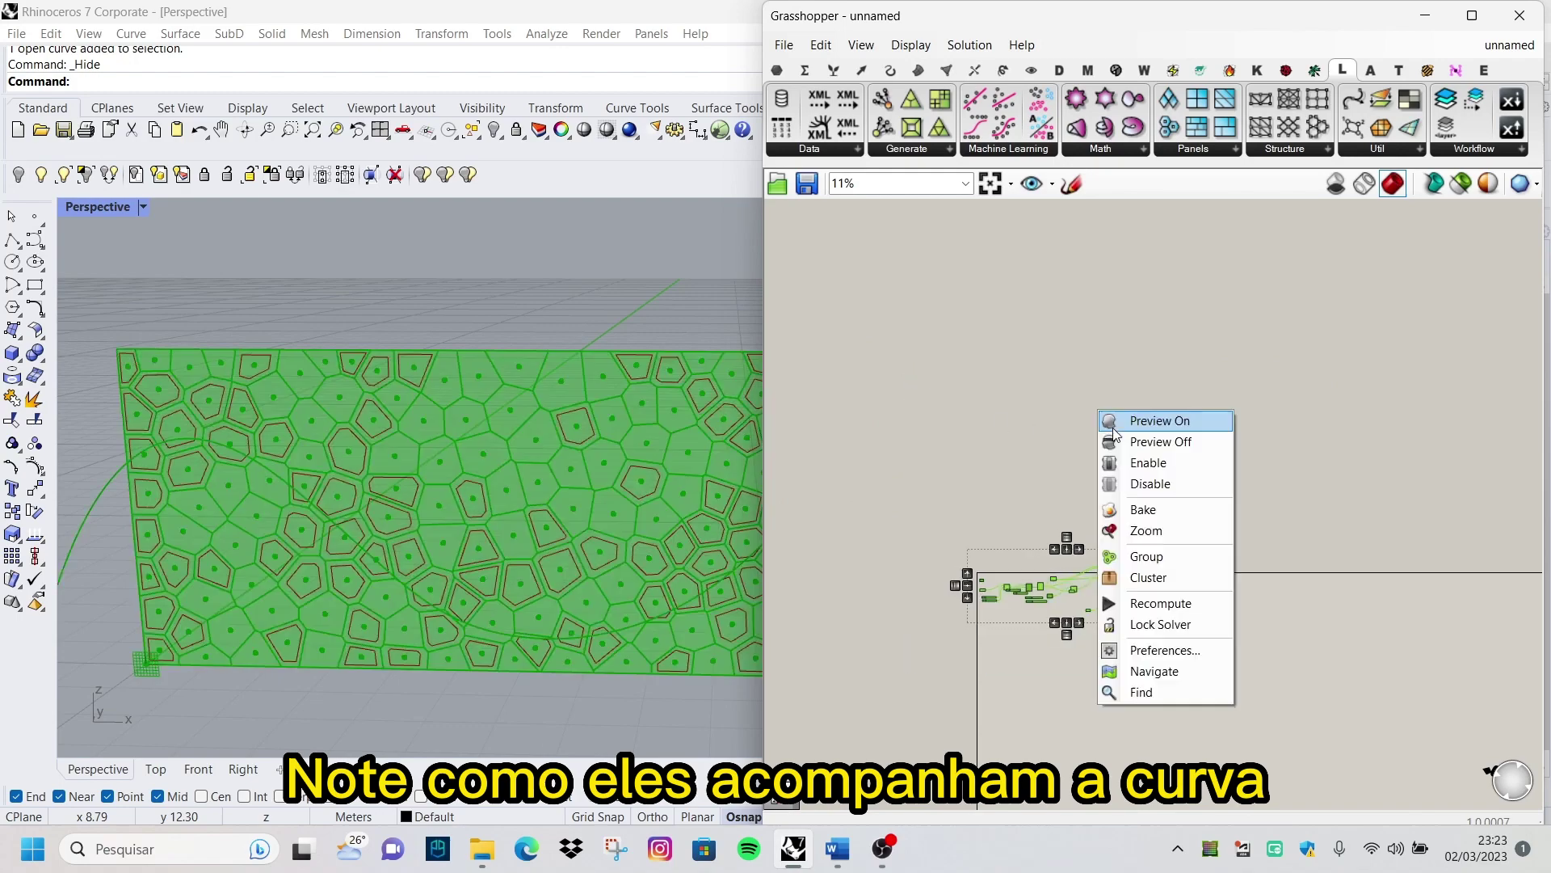
click(1114, 441)
scroll(457, 520, down, 3)
scroll(1209, 543, up, 3)
scroll(1209, 543, up, 3)
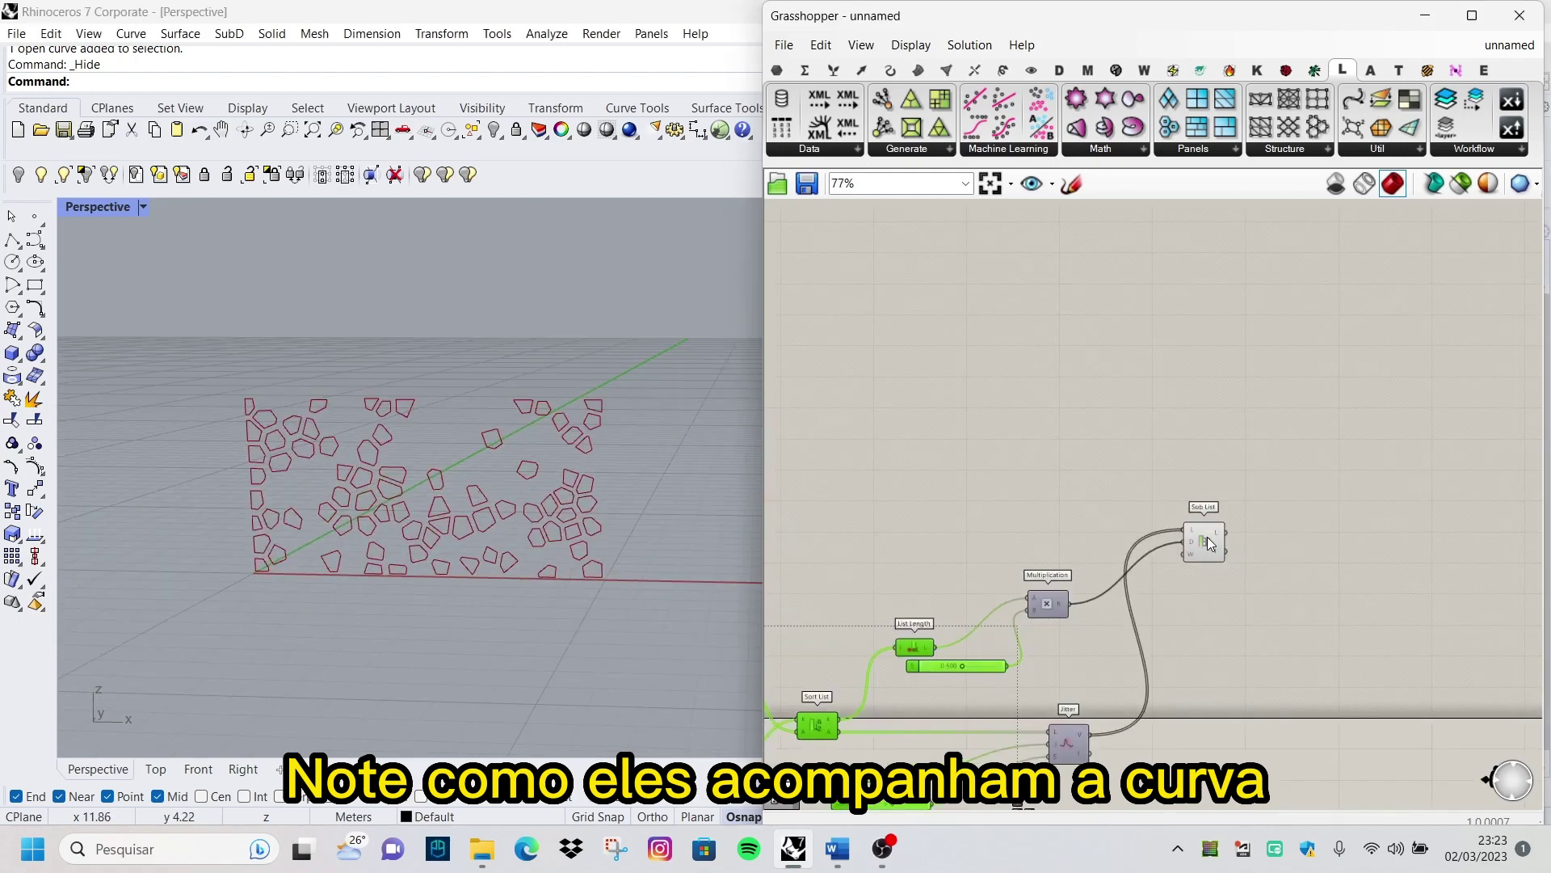
Select Sub List so only its half of the cells previews along the curve
click(1209, 543)
scroll(1033, 654, up, 5)
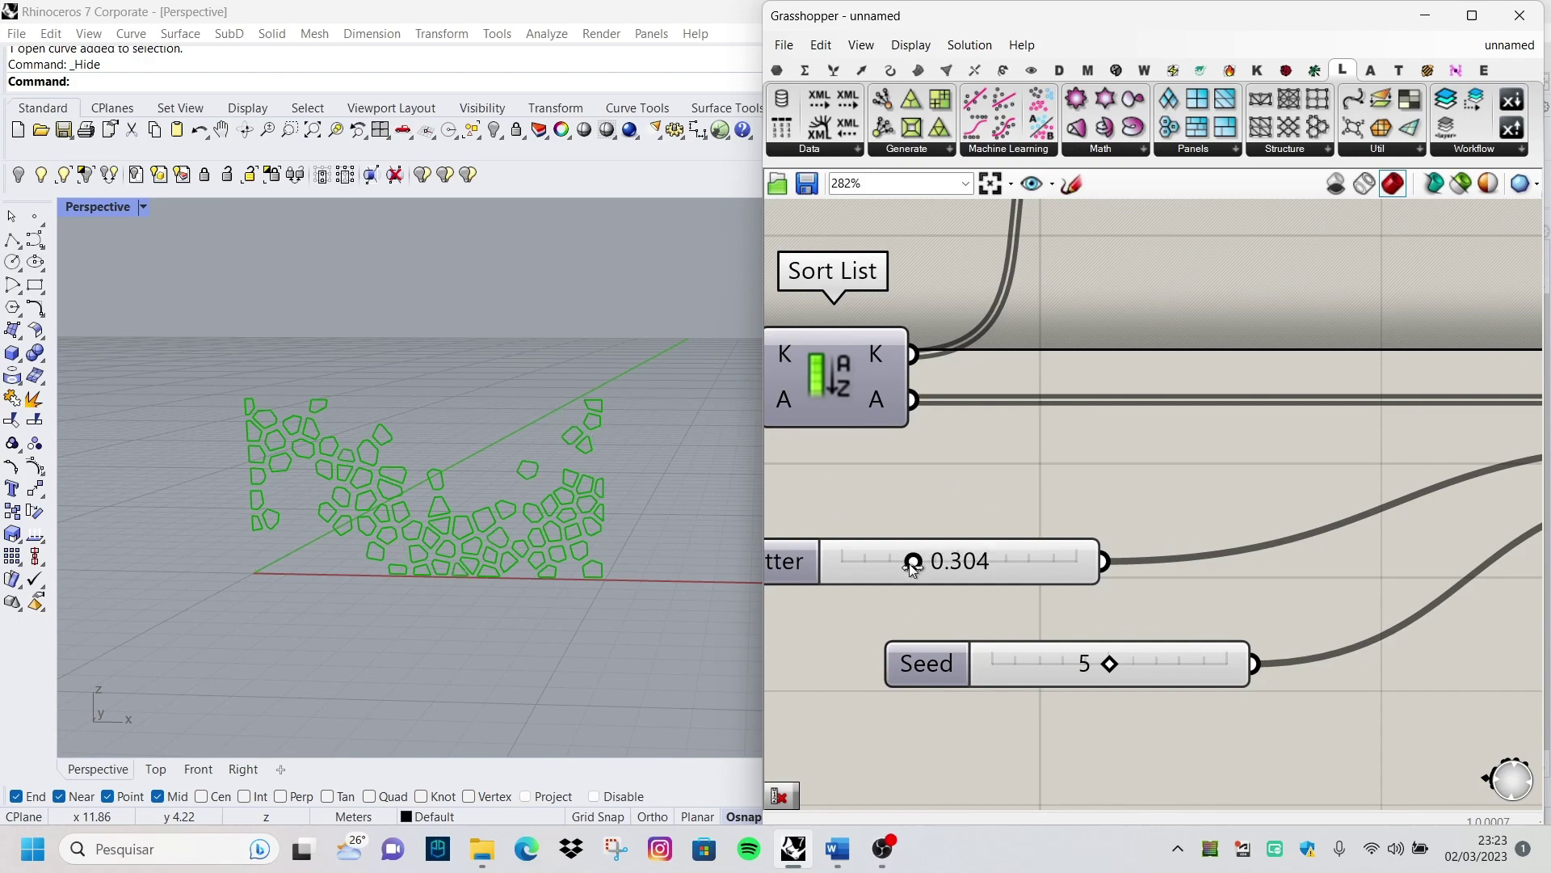
scroll(396, 452, up, 1)
scroll(390, 457, up, 1)
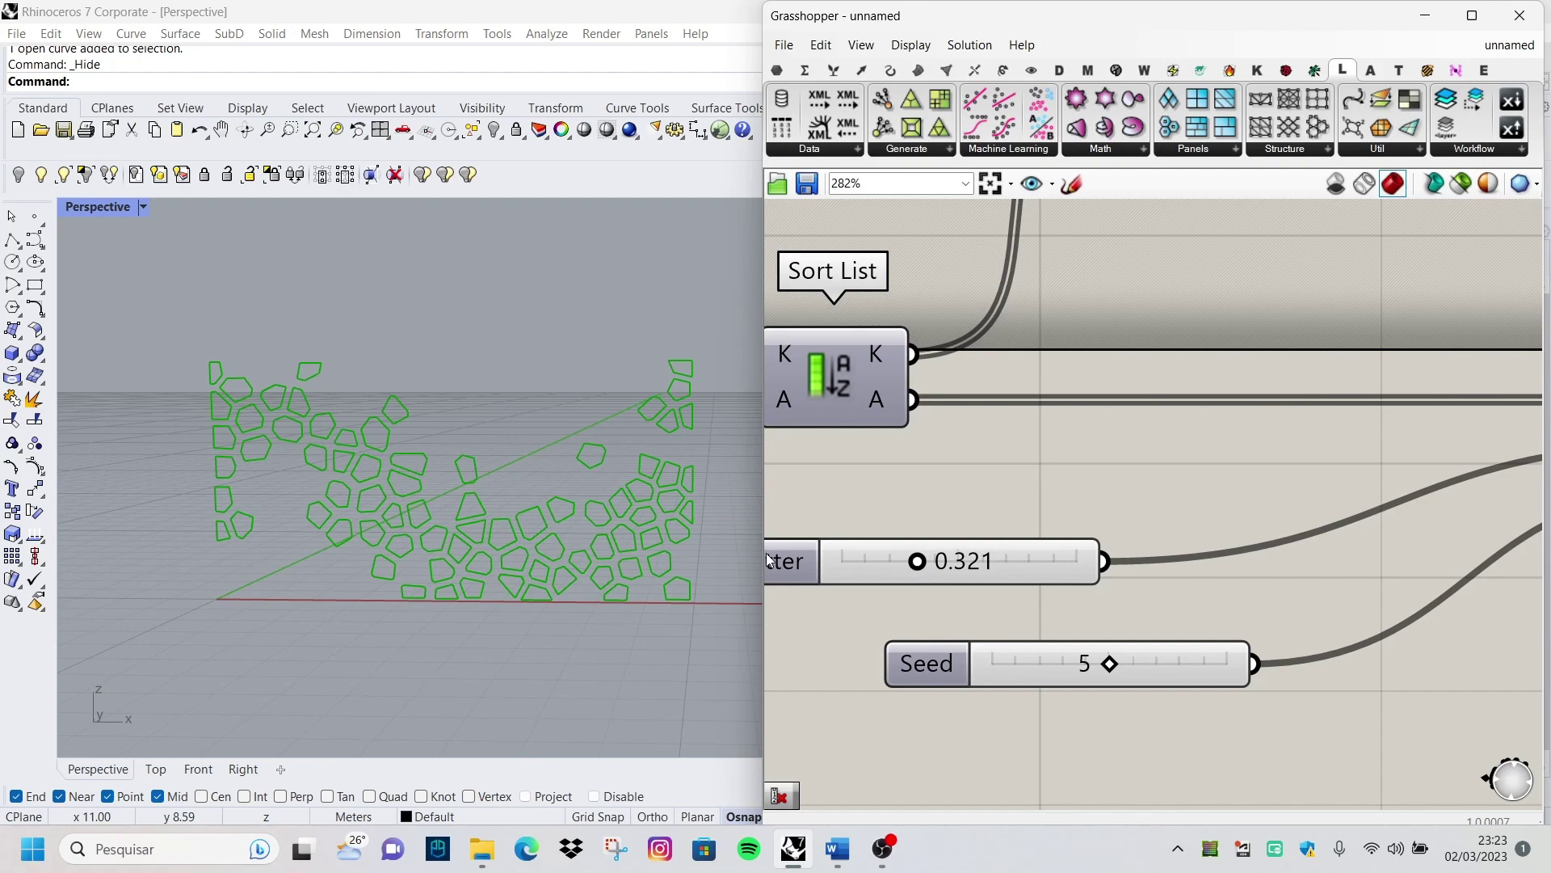
scroll(500, 501, down, 2)
scroll(527, 521, down, 2)
scroll(1147, 473, down, 5)
scroll(1147, 472, up, 3)
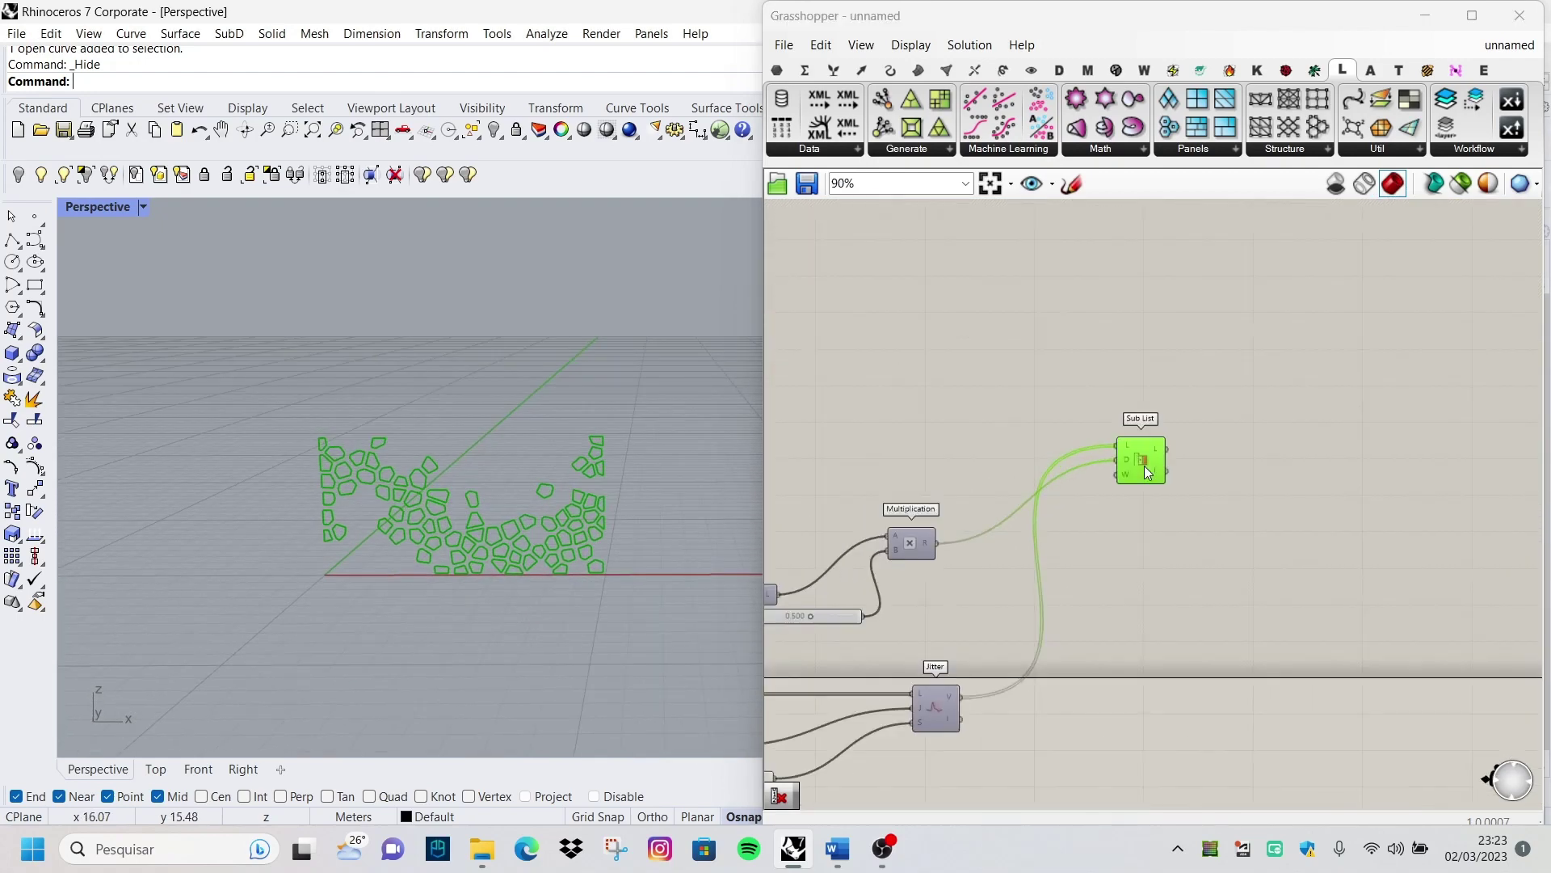
scroll(1212, 500, down, 2)
scroll(1268, 476, up, 2)
drag(1267, 475, 1276, 483)
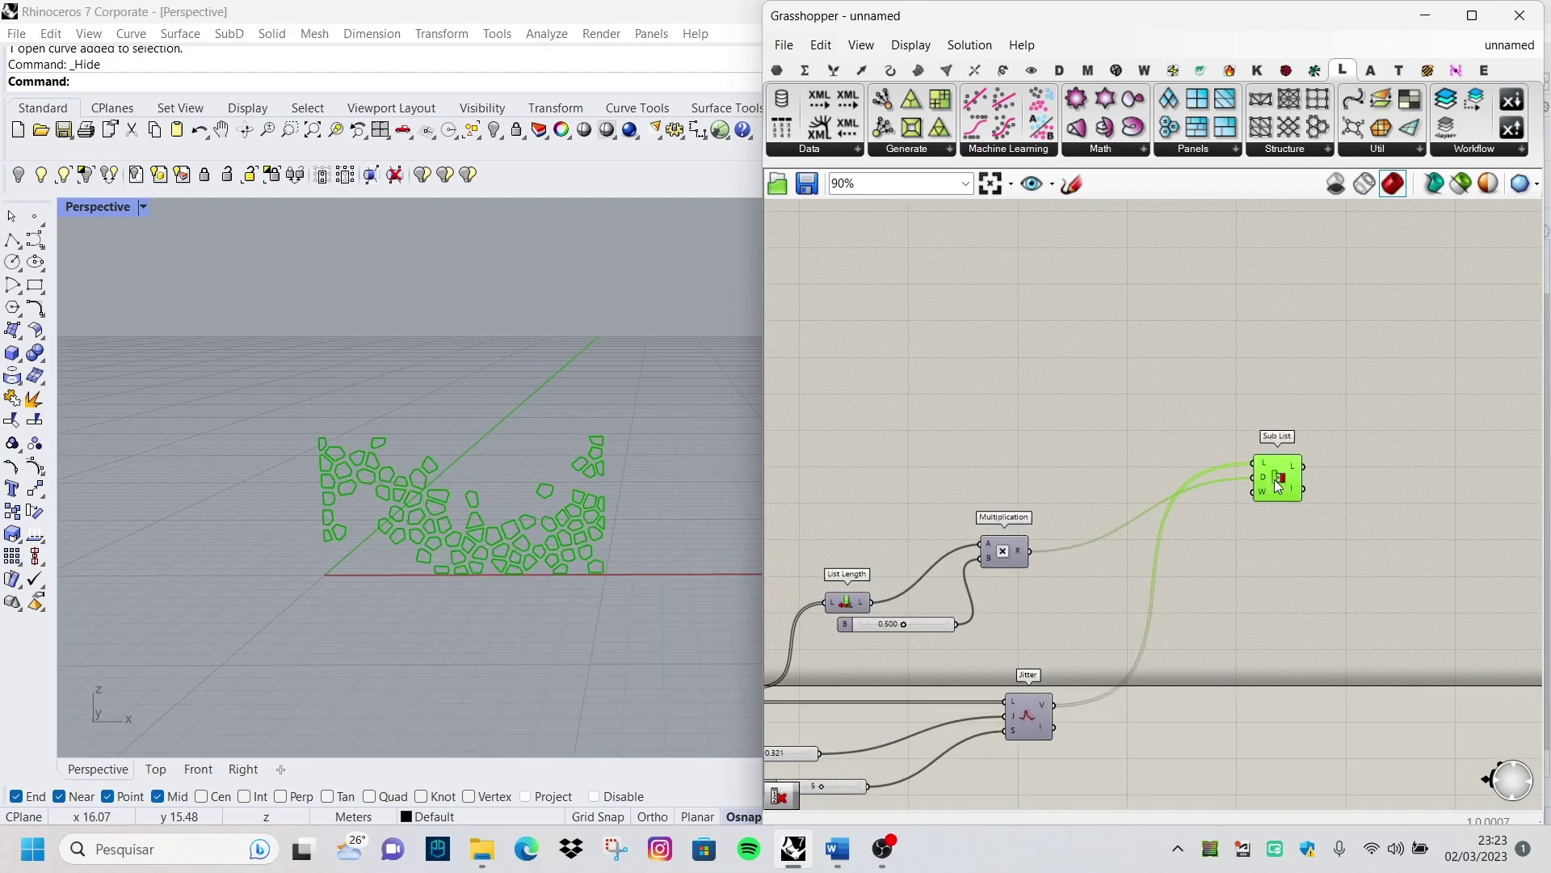
scroll(1276, 484, down, 3)
Add a Boundary Surfaces component fed by the Voronoi frame curves
double_click(930, 439)
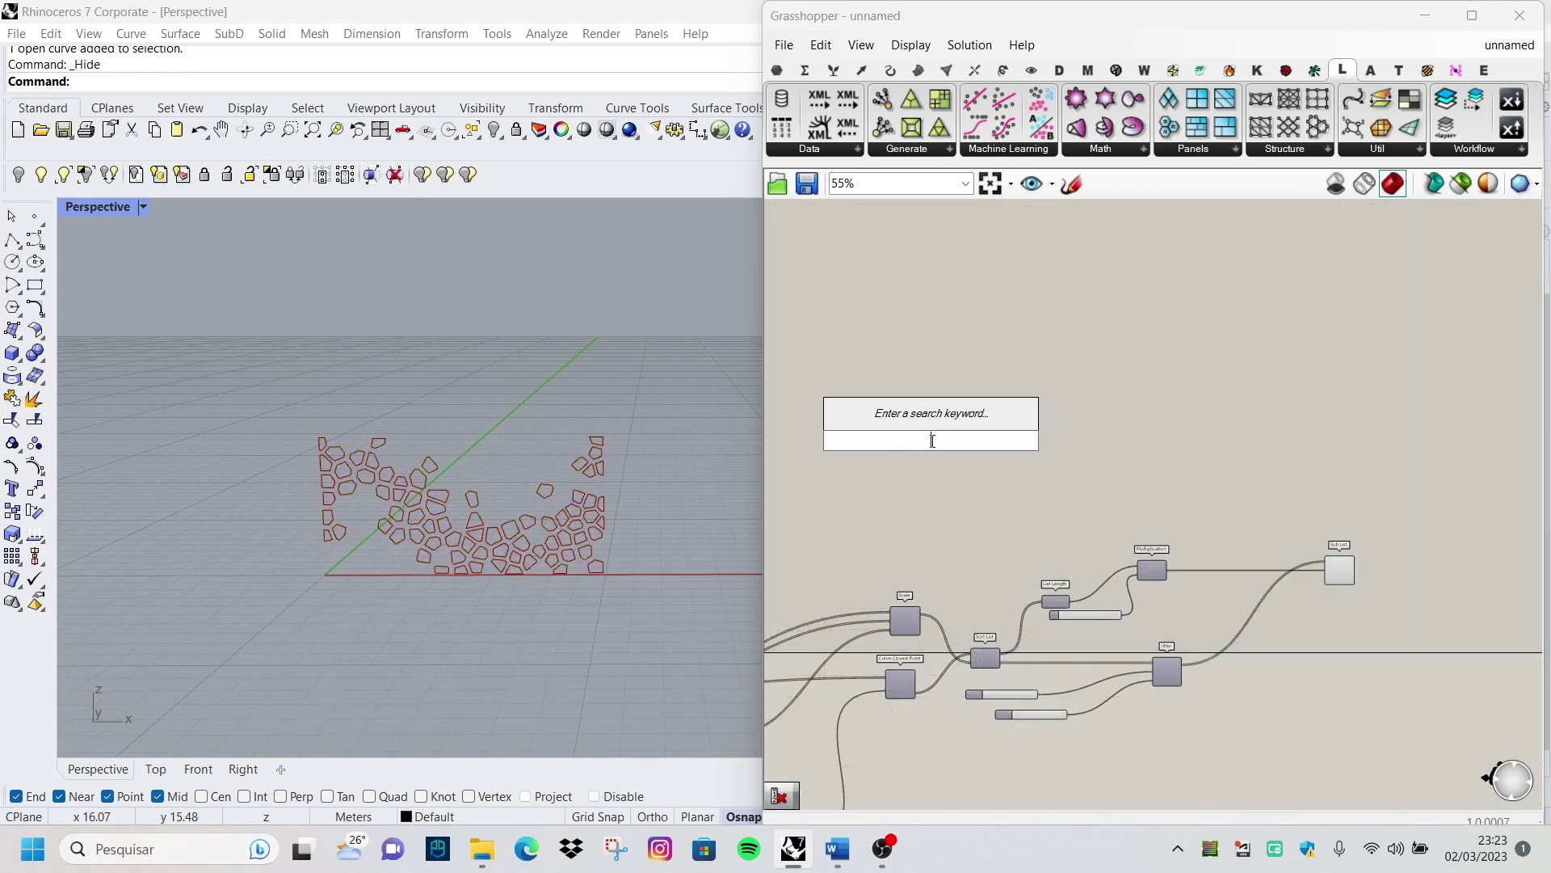
key(Escape)
scroll(897, 582, up, 3)
click(934, 653)
double_click(1004, 422)
key(Escape)
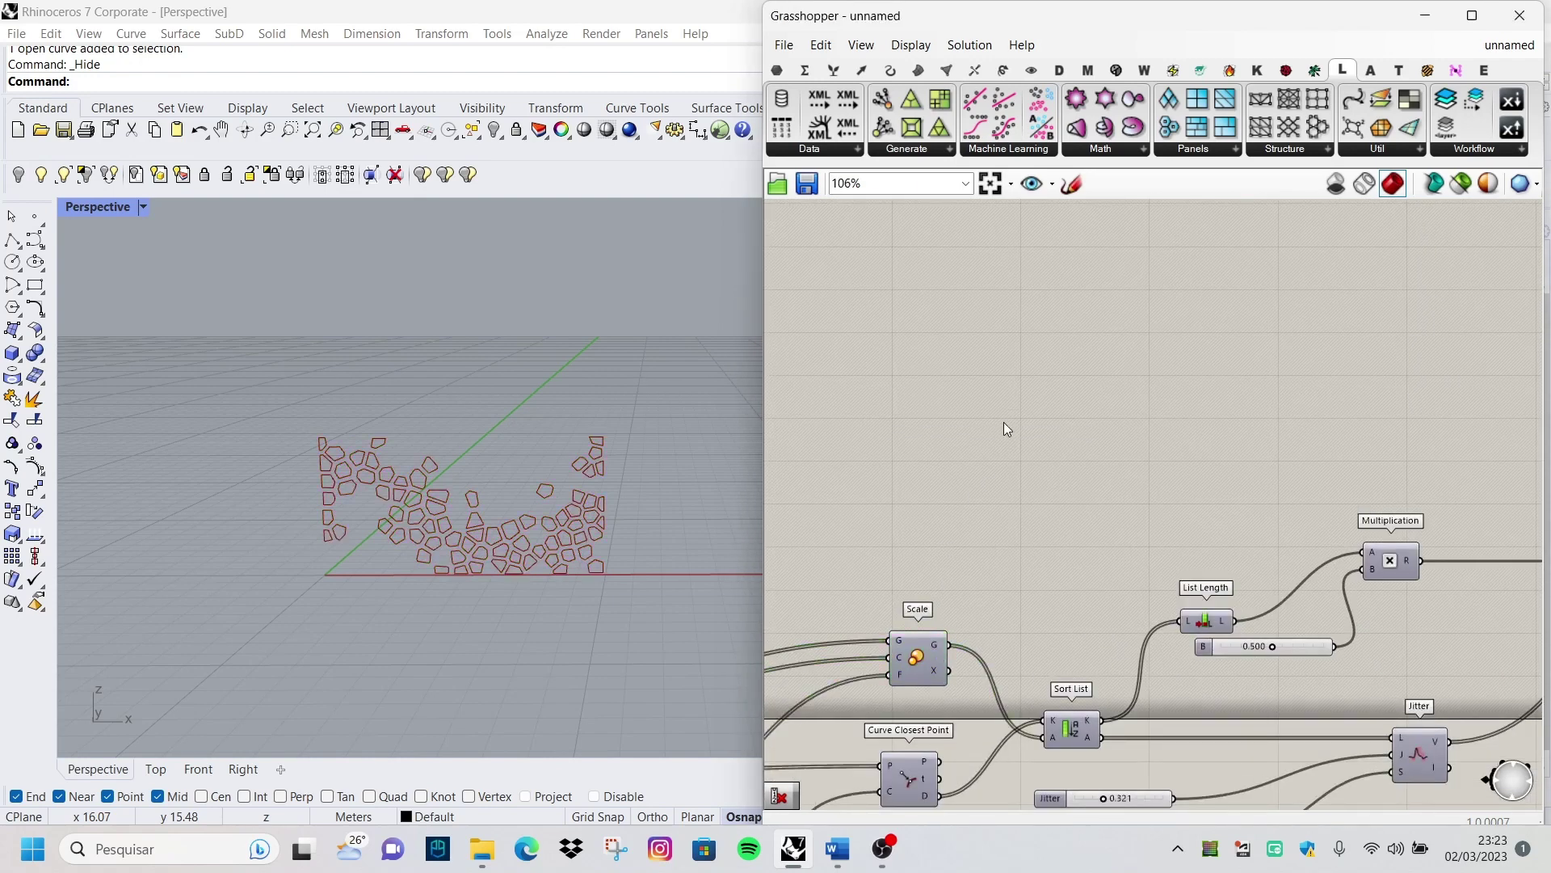
double_click(1004, 422)
text(boundary)
click(981, 371)
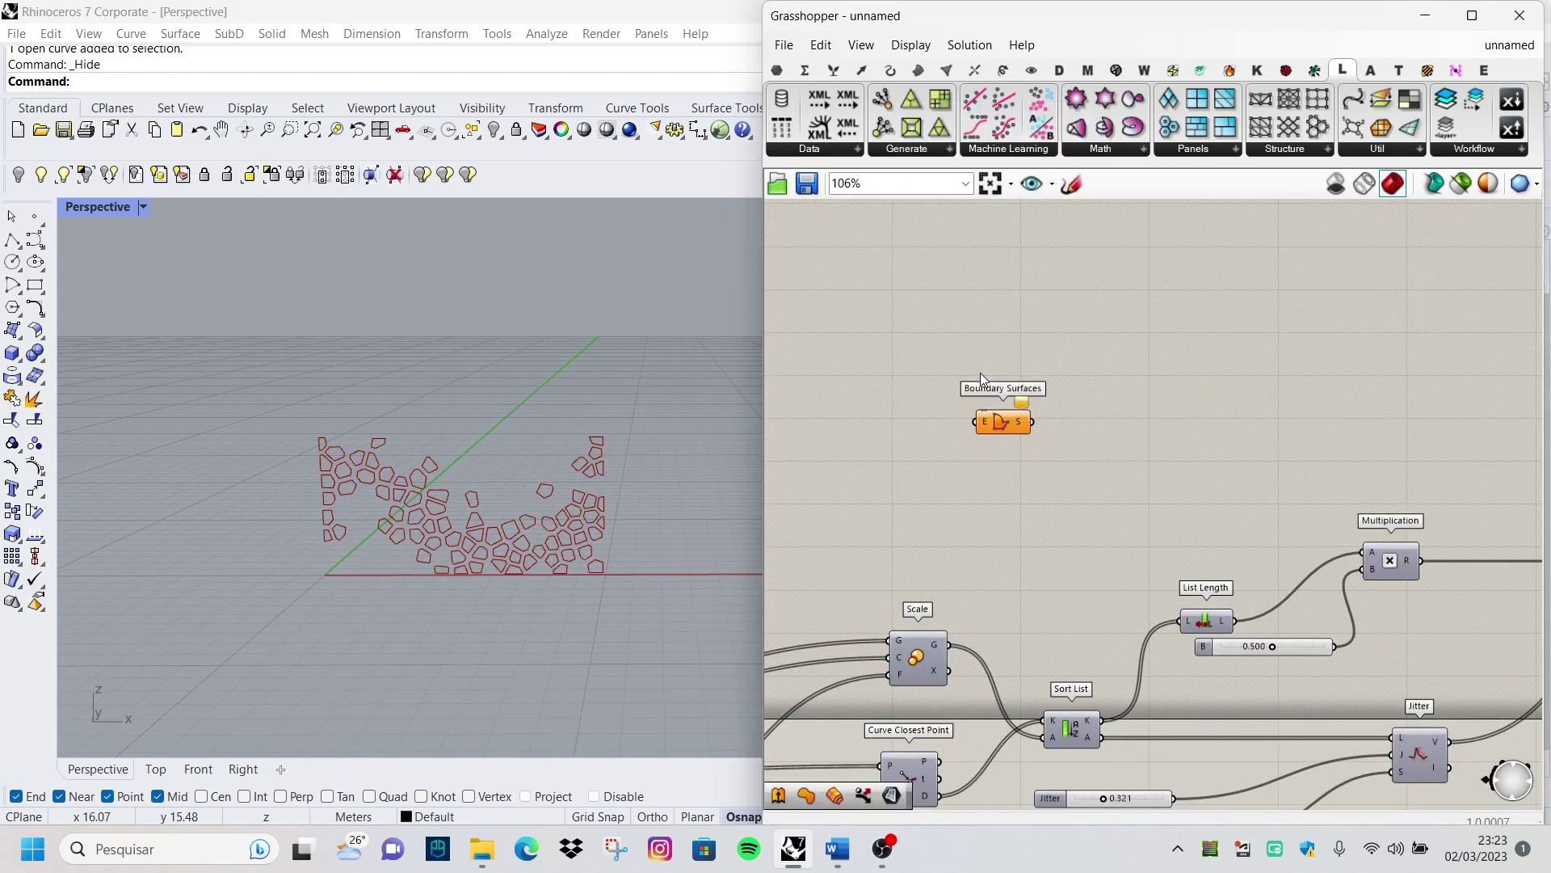
scroll(990, 603, up, 1)
drag(941, 408, 972, 390)
Flatten the Boundary Surfaces edge input, preview the perforated panel, and shift the component right
scroll(992, 623, down, 5)
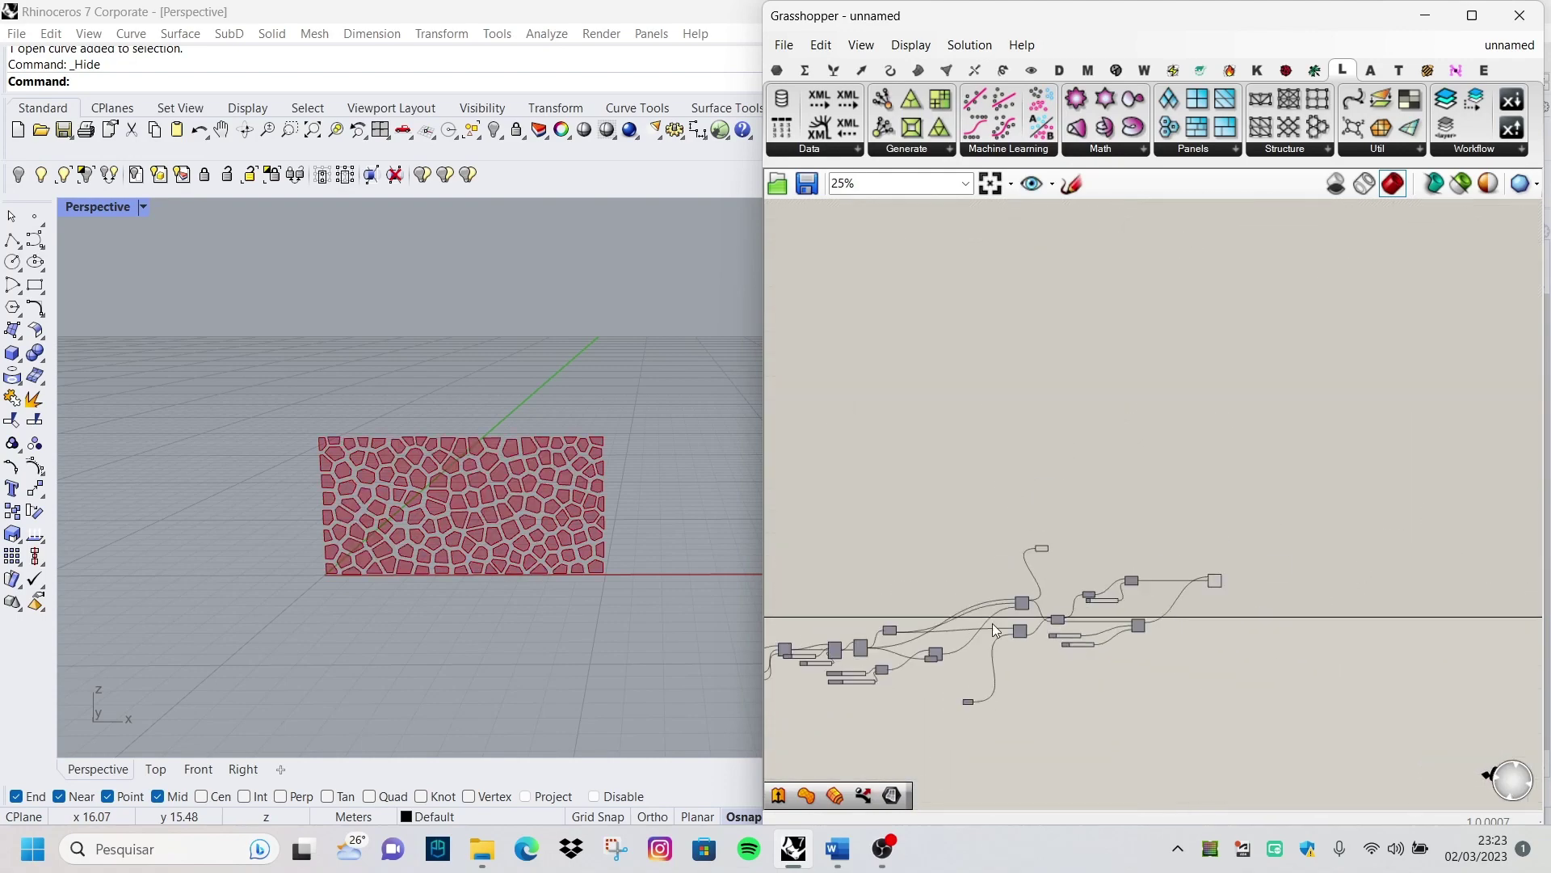
scroll(956, 667, up, 3)
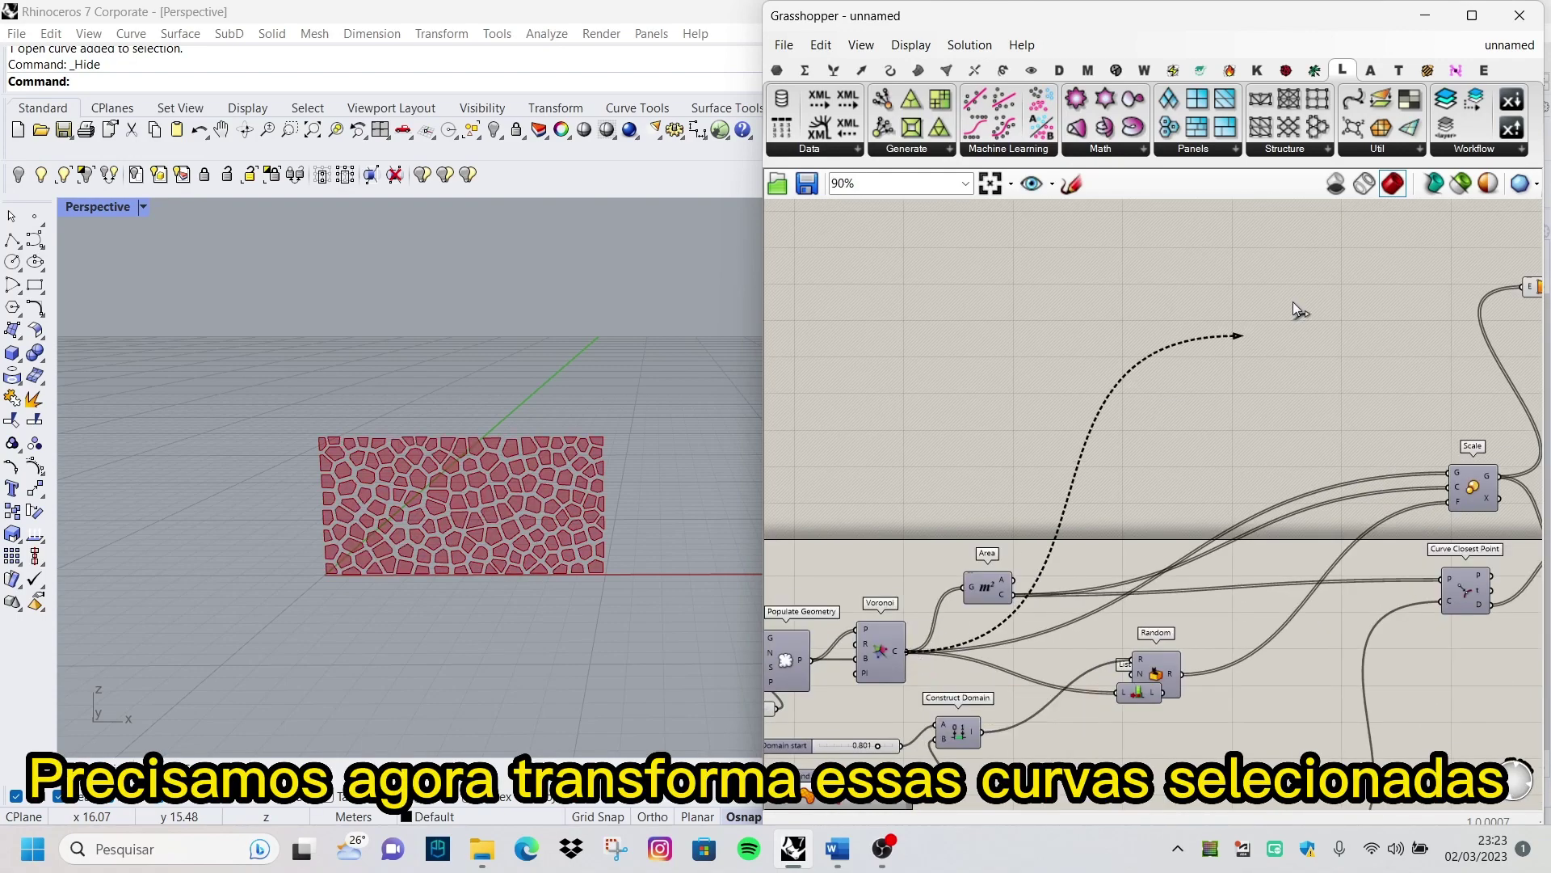
scroll(1298, 312, up, 3)
scroll(1350, 299, up, 3)
scroll(1350, 300, up, 2)
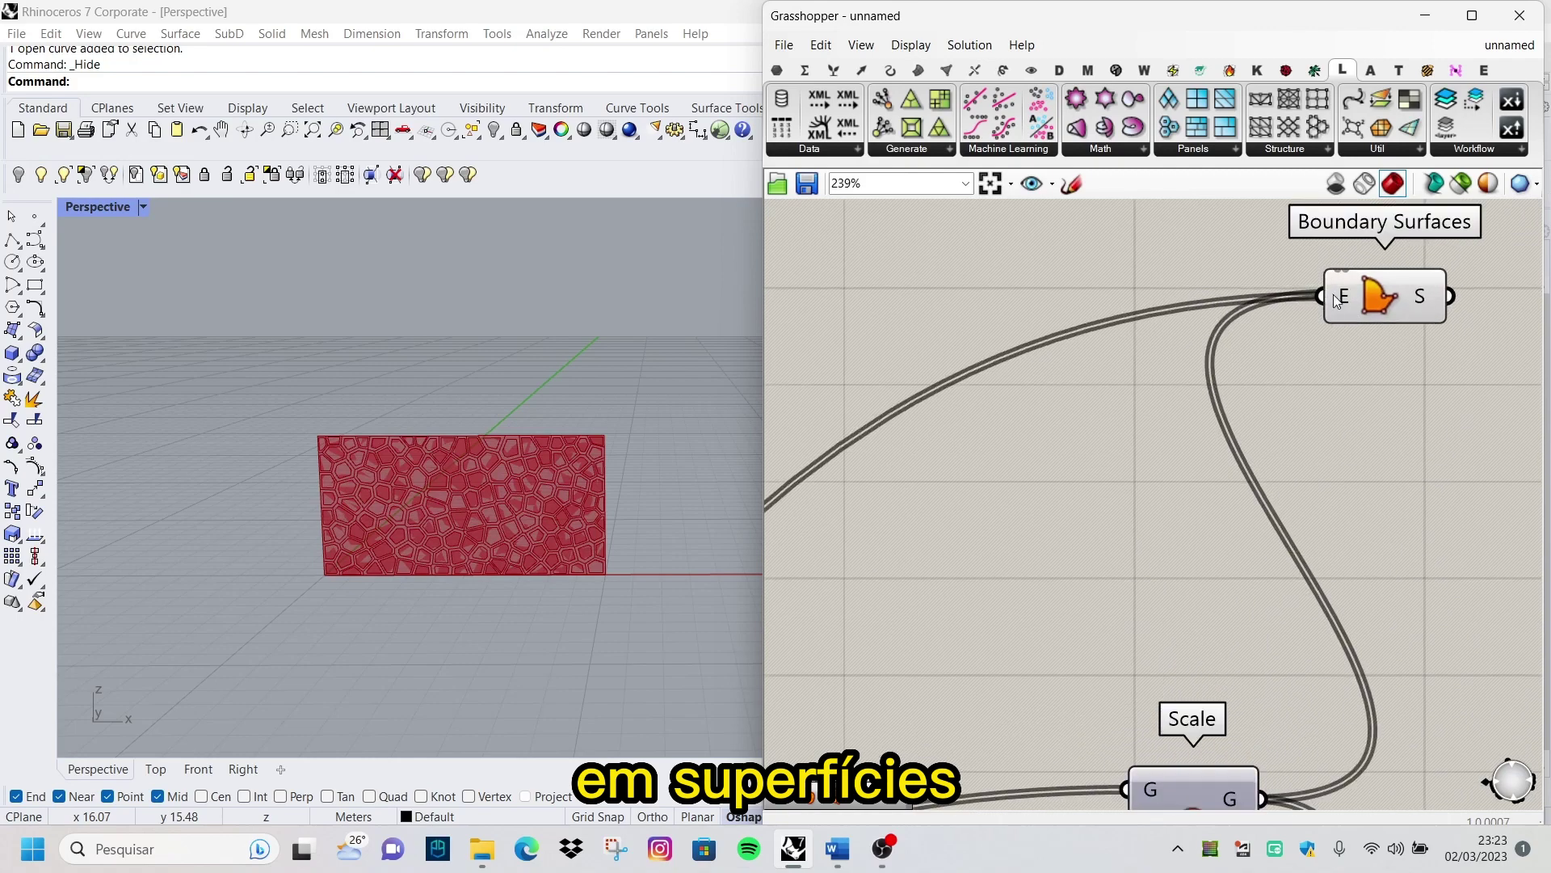
right_click(1335, 295)
scroll(444, 509, up, 4)
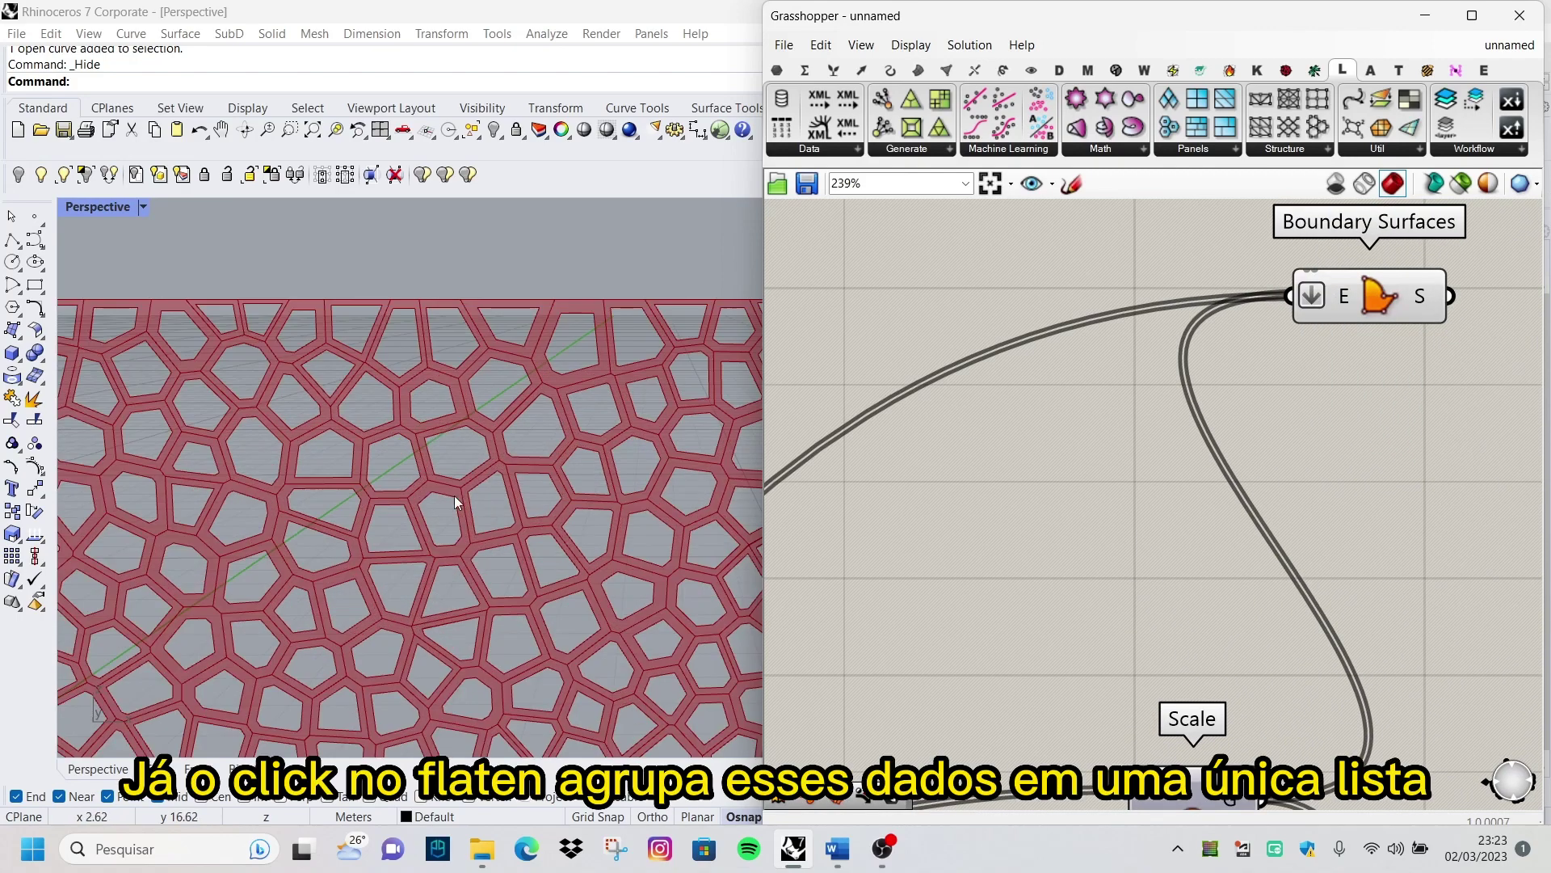
scroll(454, 496, down, 3)
scroll(409, 505, up, 1)
scroll(984, 478, down, 4)
click(1083, 462)
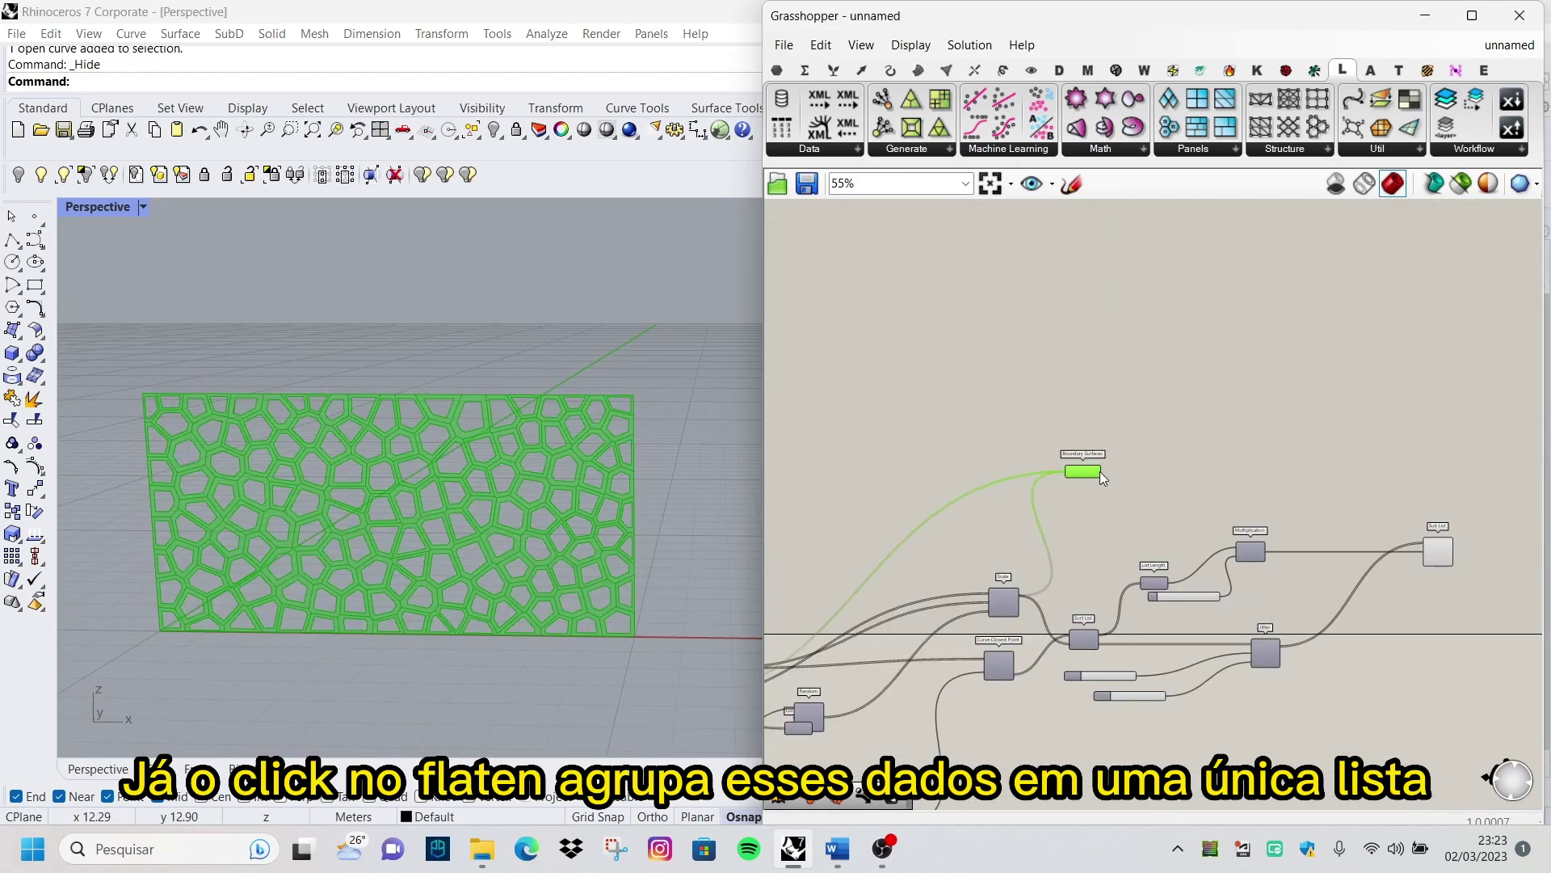
scroll(1007, 399, up, 2)
drag(1087, 380, 1205, 380)
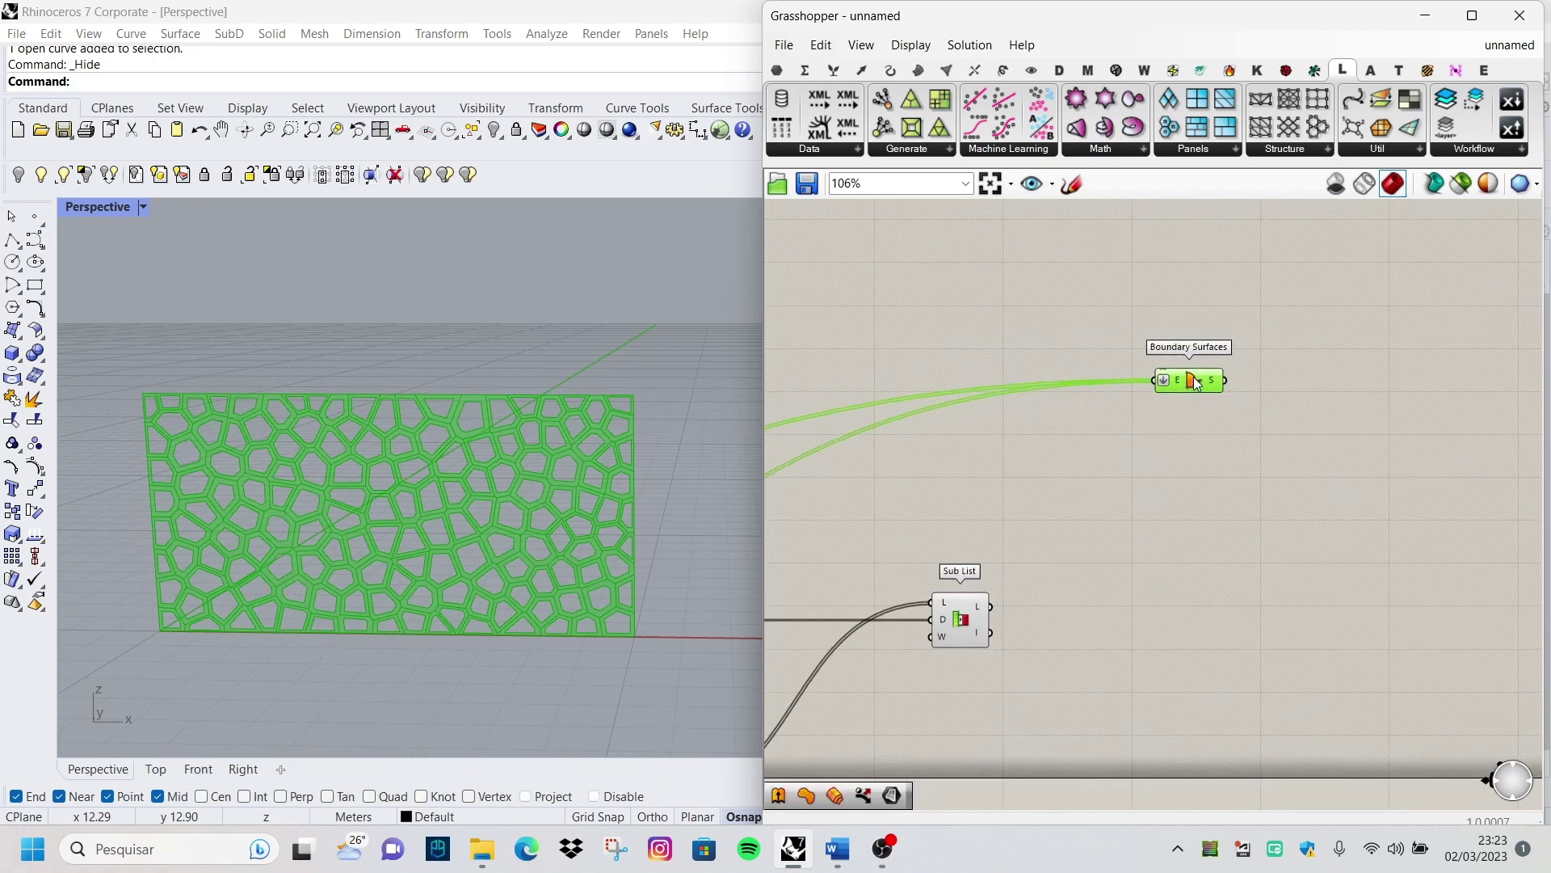
scroll(1132, 610, up, 2)
click(1132, 609)
Add a second Boundary Surfaces filling the Sub List cells as solid infills
double_click(1133, 609)
text(boun)
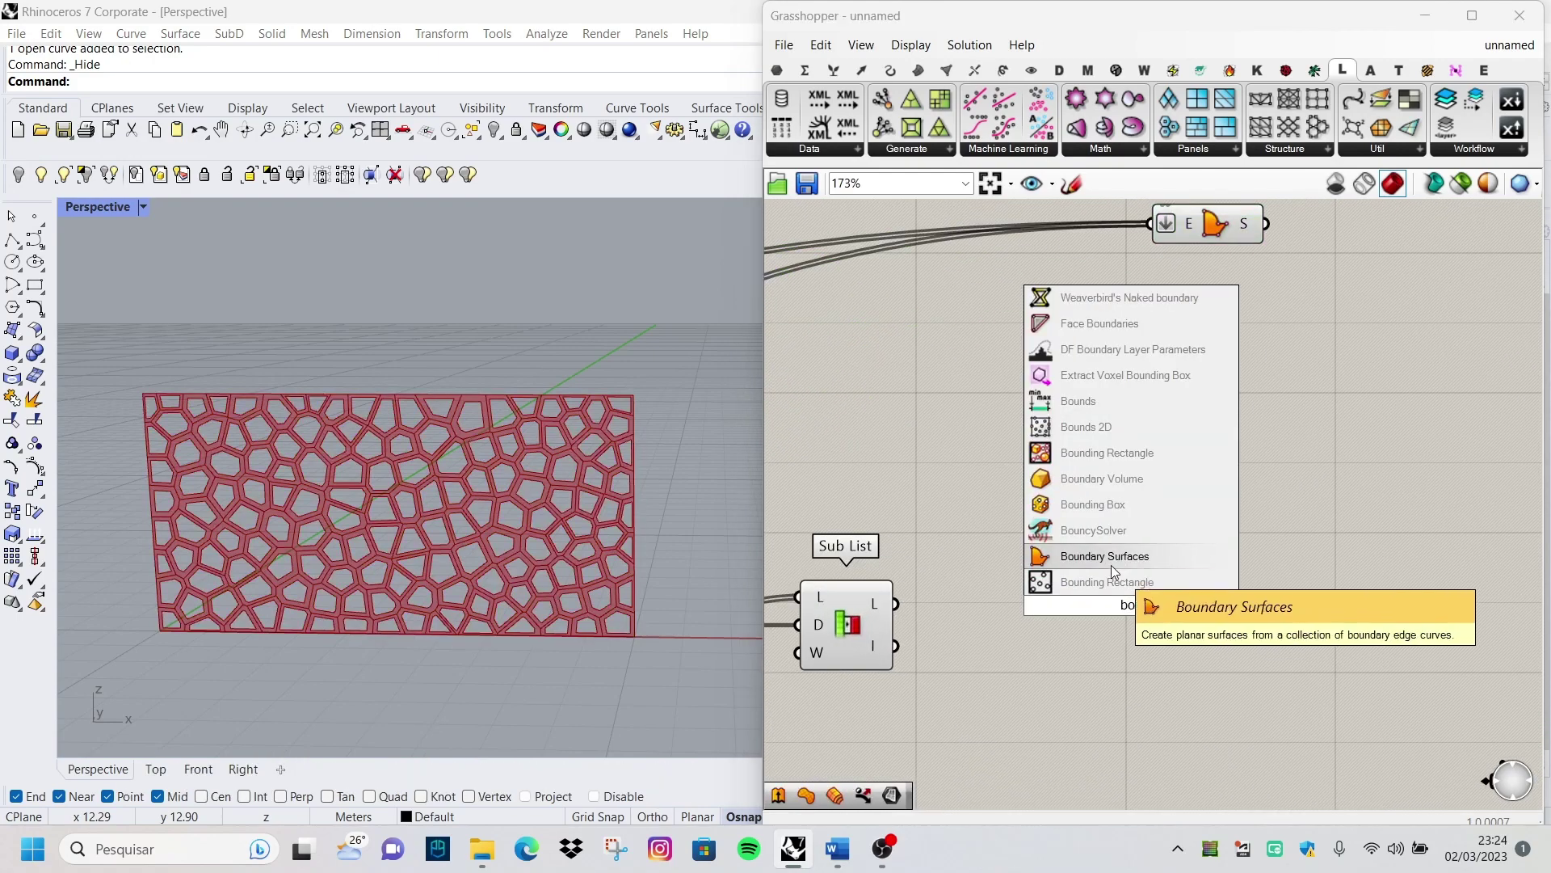
key(Return)
click(1115, 607)
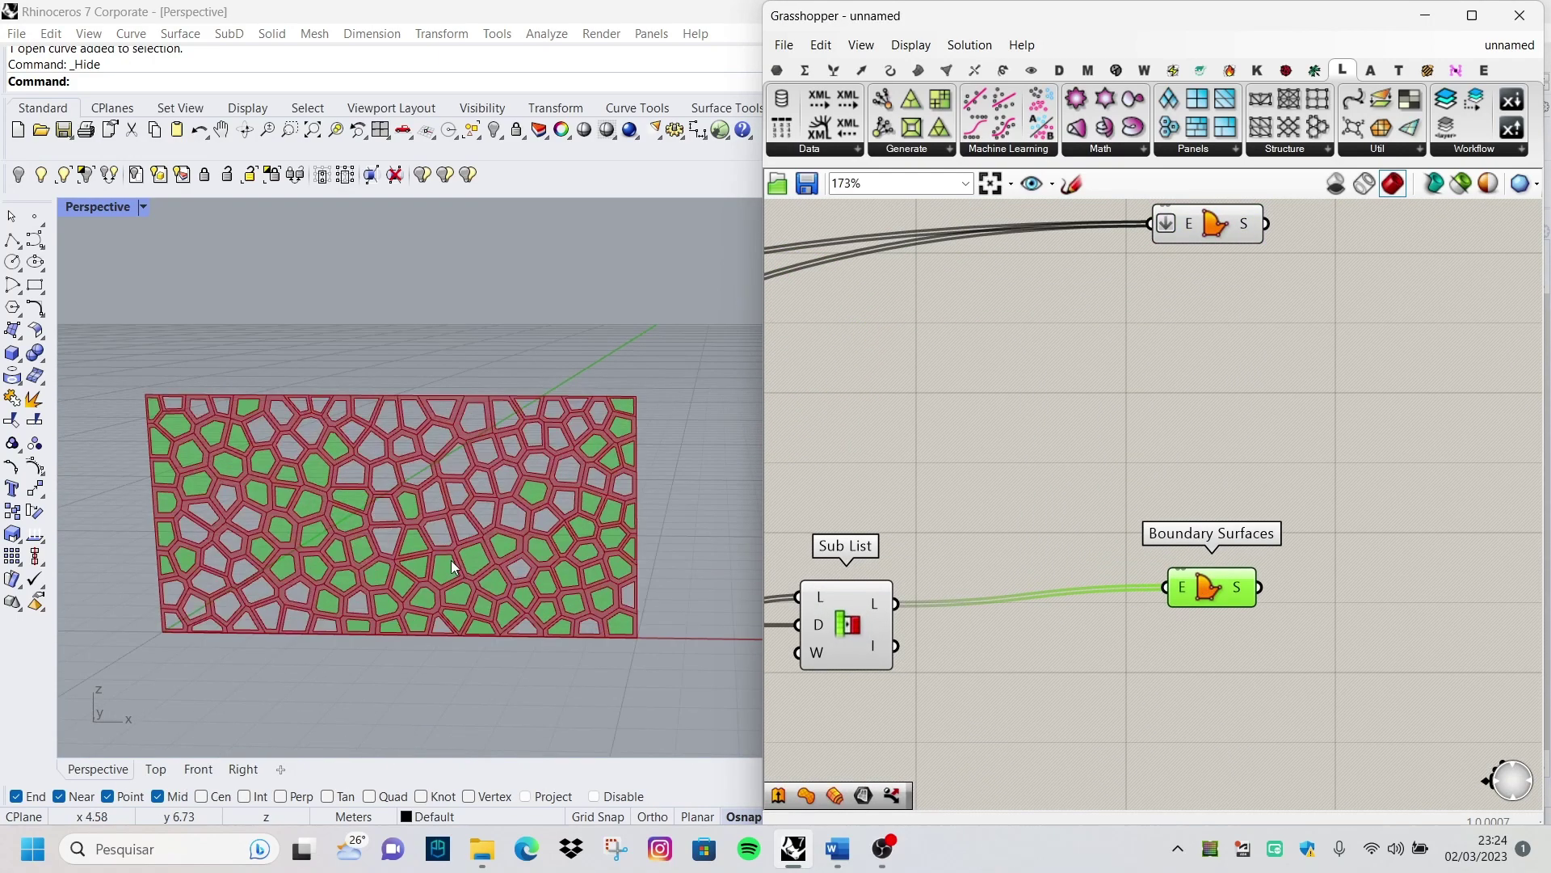
scroll(1103, 549, down, 3)
scroll(1216, 654, down, 4)
scroll(1216, 654, down, 5)
Add an Extrude component beside the frame's Boundary Surfaces
drag(1195, 775, 967, 528)
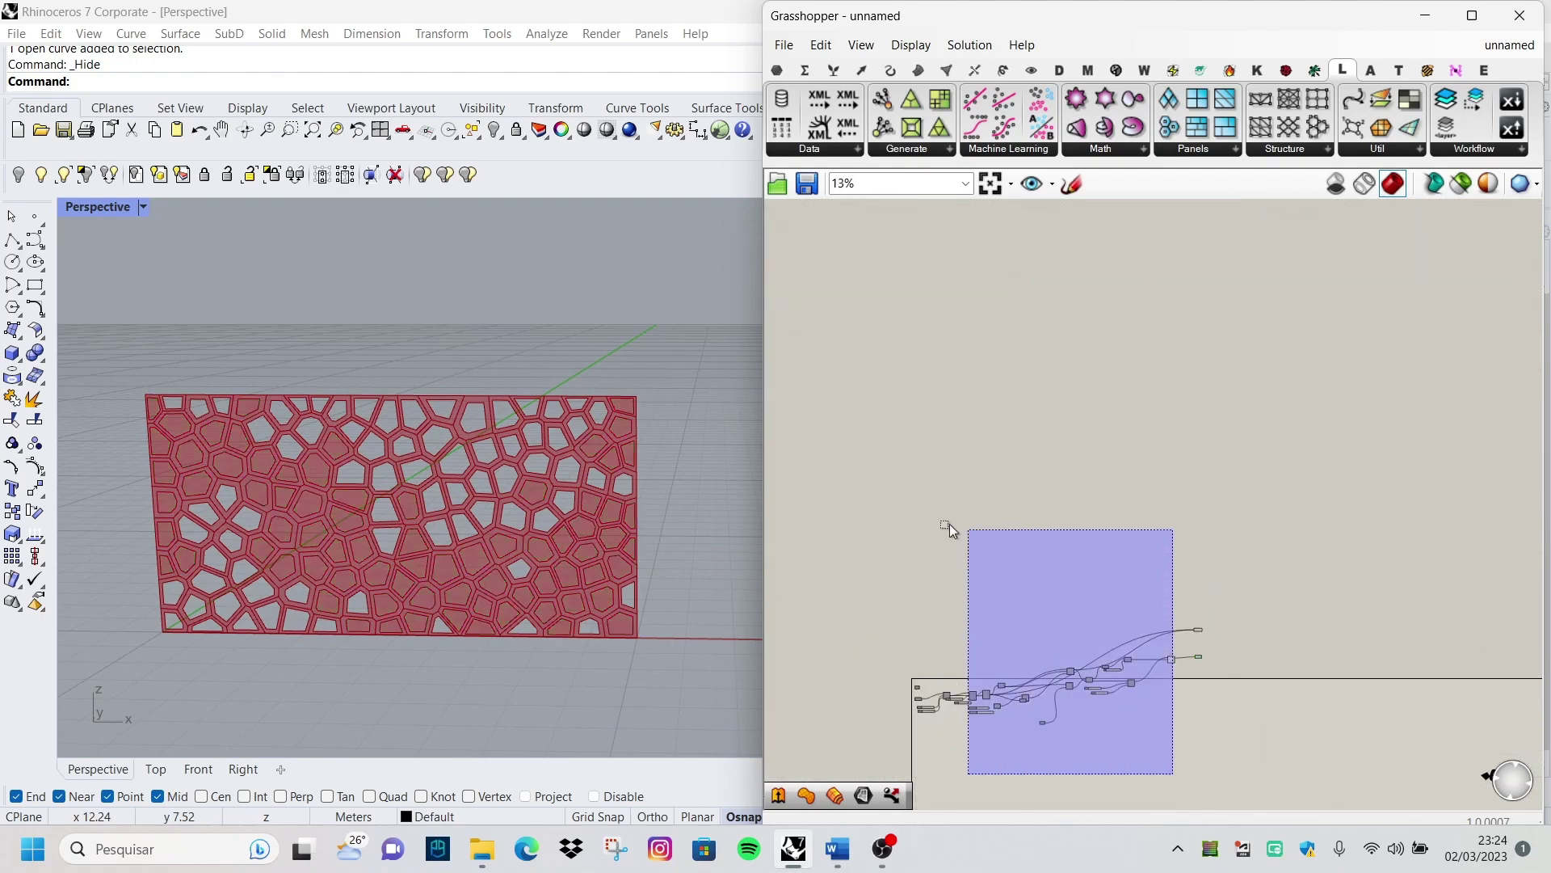
right_drag(727, 566, 665, 567)
scroll(1286, 716, up, 2)
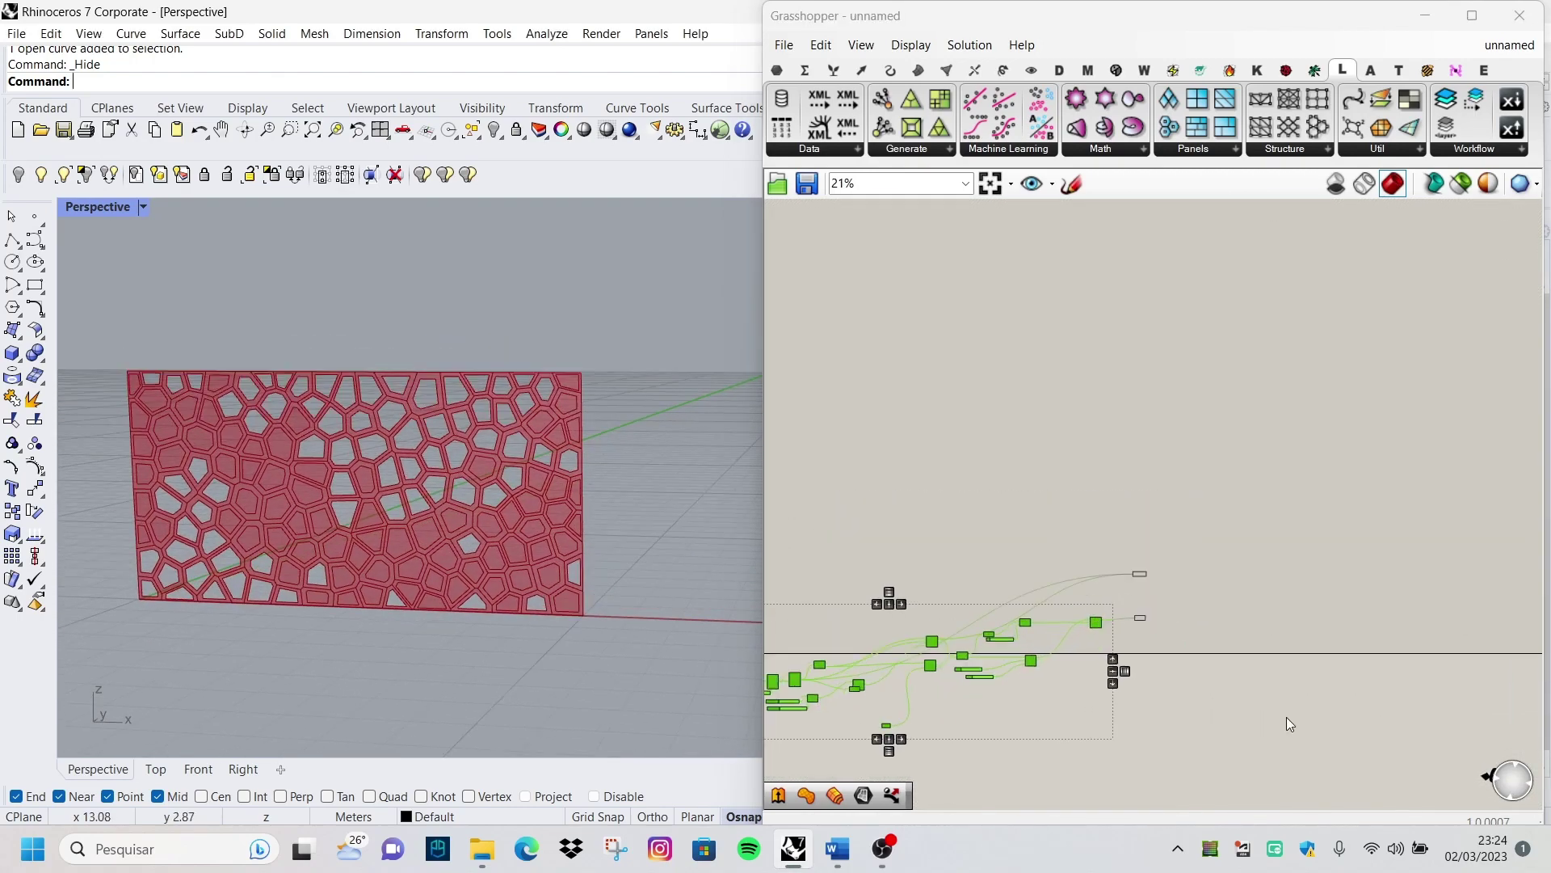
scroll(1050, 566, up, 6)
click(1025, 491)
scroll(1074, 493, up, 3)
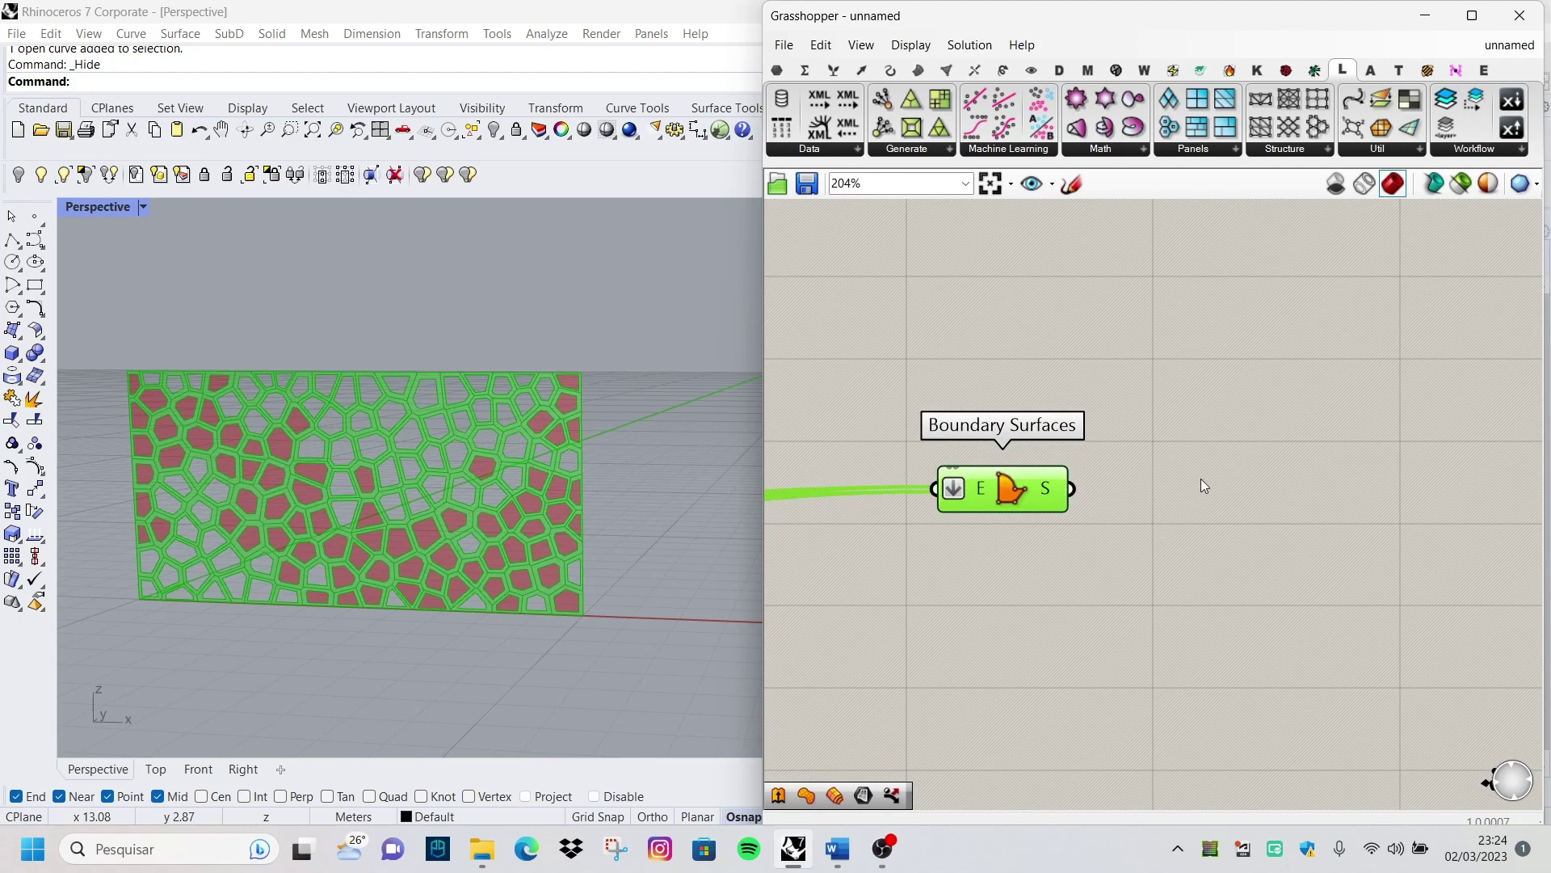
double_click(1170, 463)
text(extr)
key(Return)
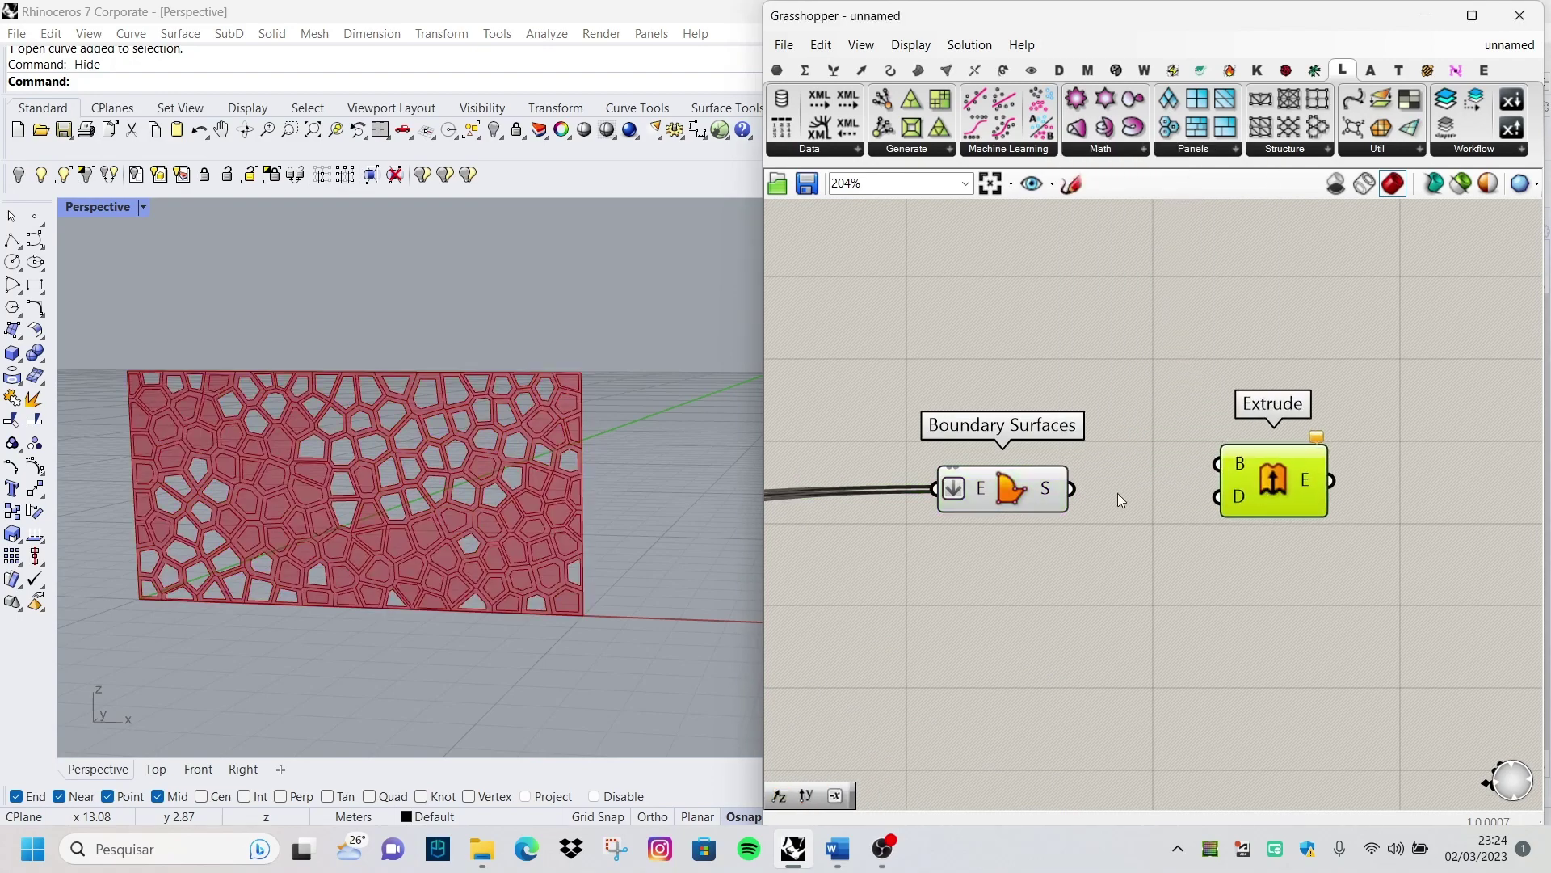
Feed the frame surfaces into Extrude, using a Unit Y vector as the extrusion direction
drag(1073, 488, 1099, 491)
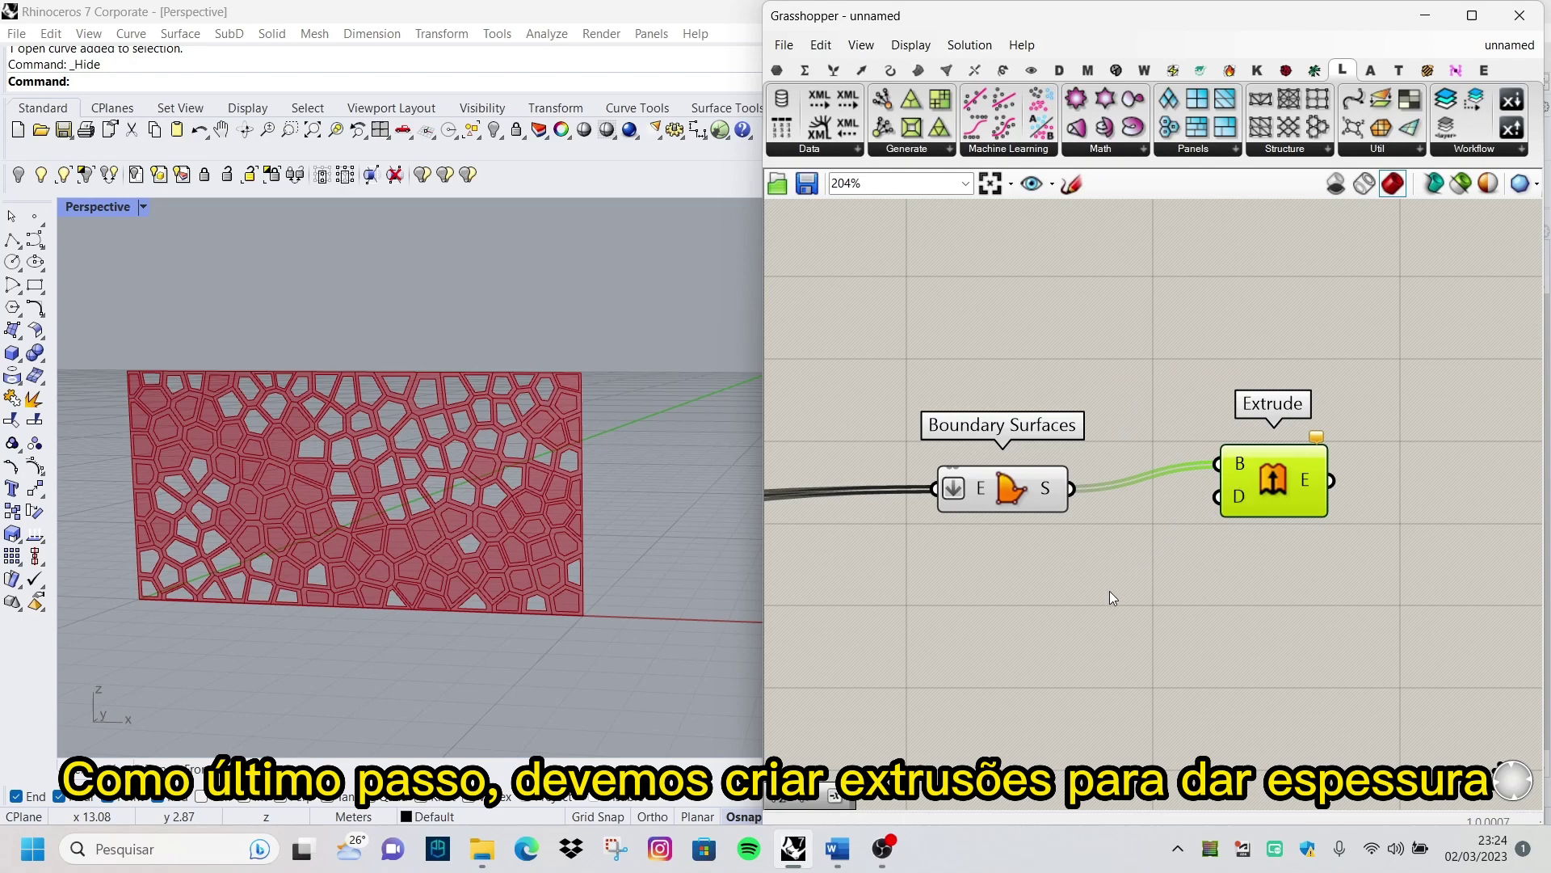
scroll(1111, 598, down, 3)
scroll(1161, 551, up, 2)
double_click(1160, 551)
text(unit y)
key(Return)
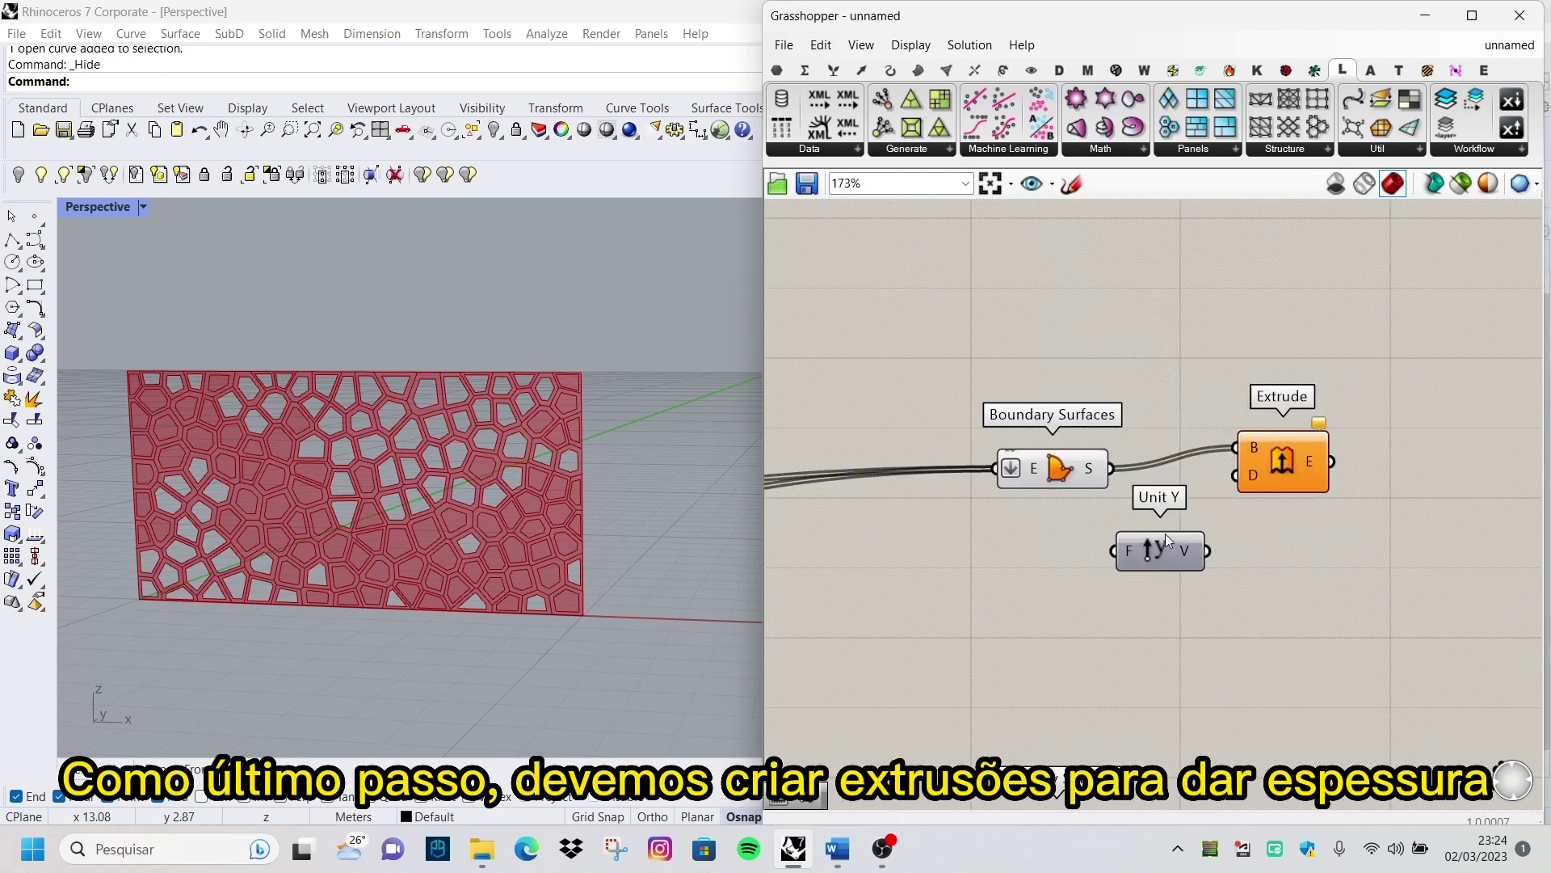
drag(1228, 514, 1235, 475)
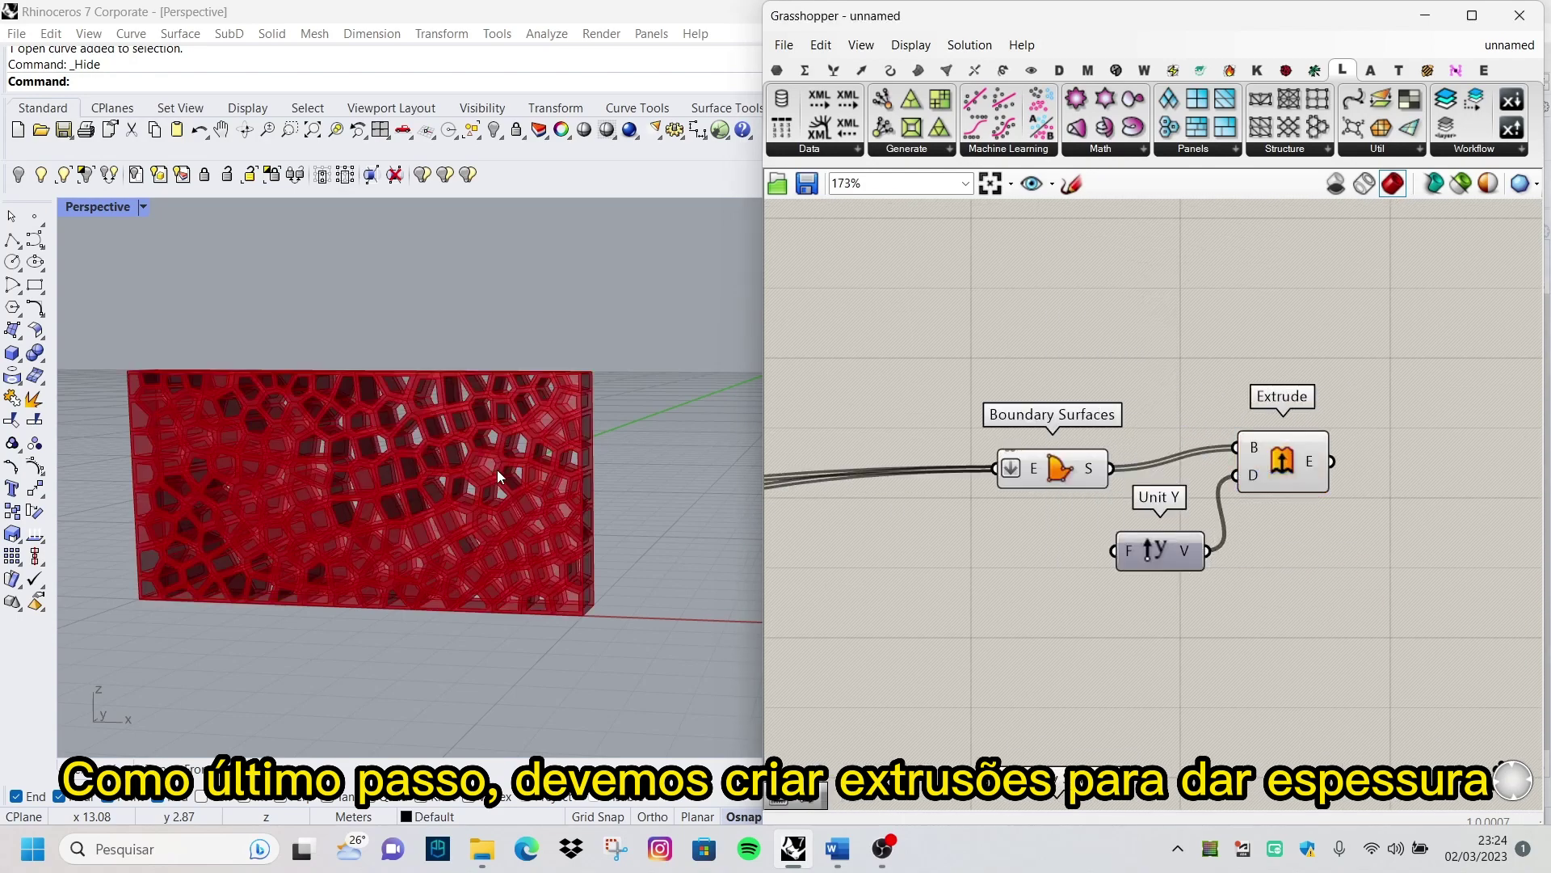
Drive the Unit Y factor with a Number Slider set to 0.05
double_click(861, 598)
text(number slider)
key(Return)
scroll(961, 602, up, 1)
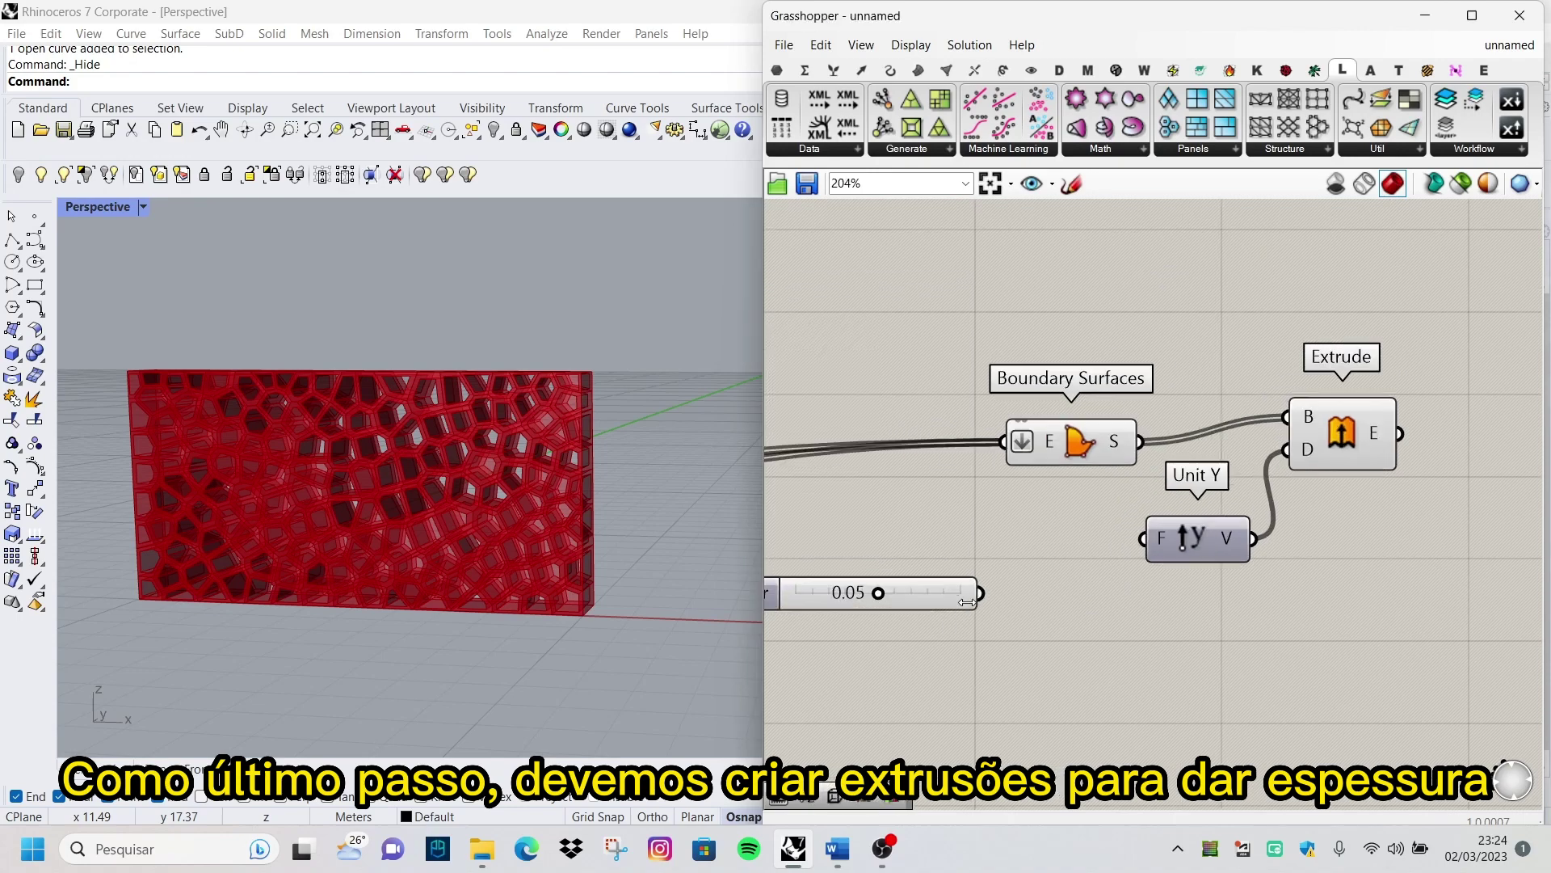
scroll(569, 491, up, 3)
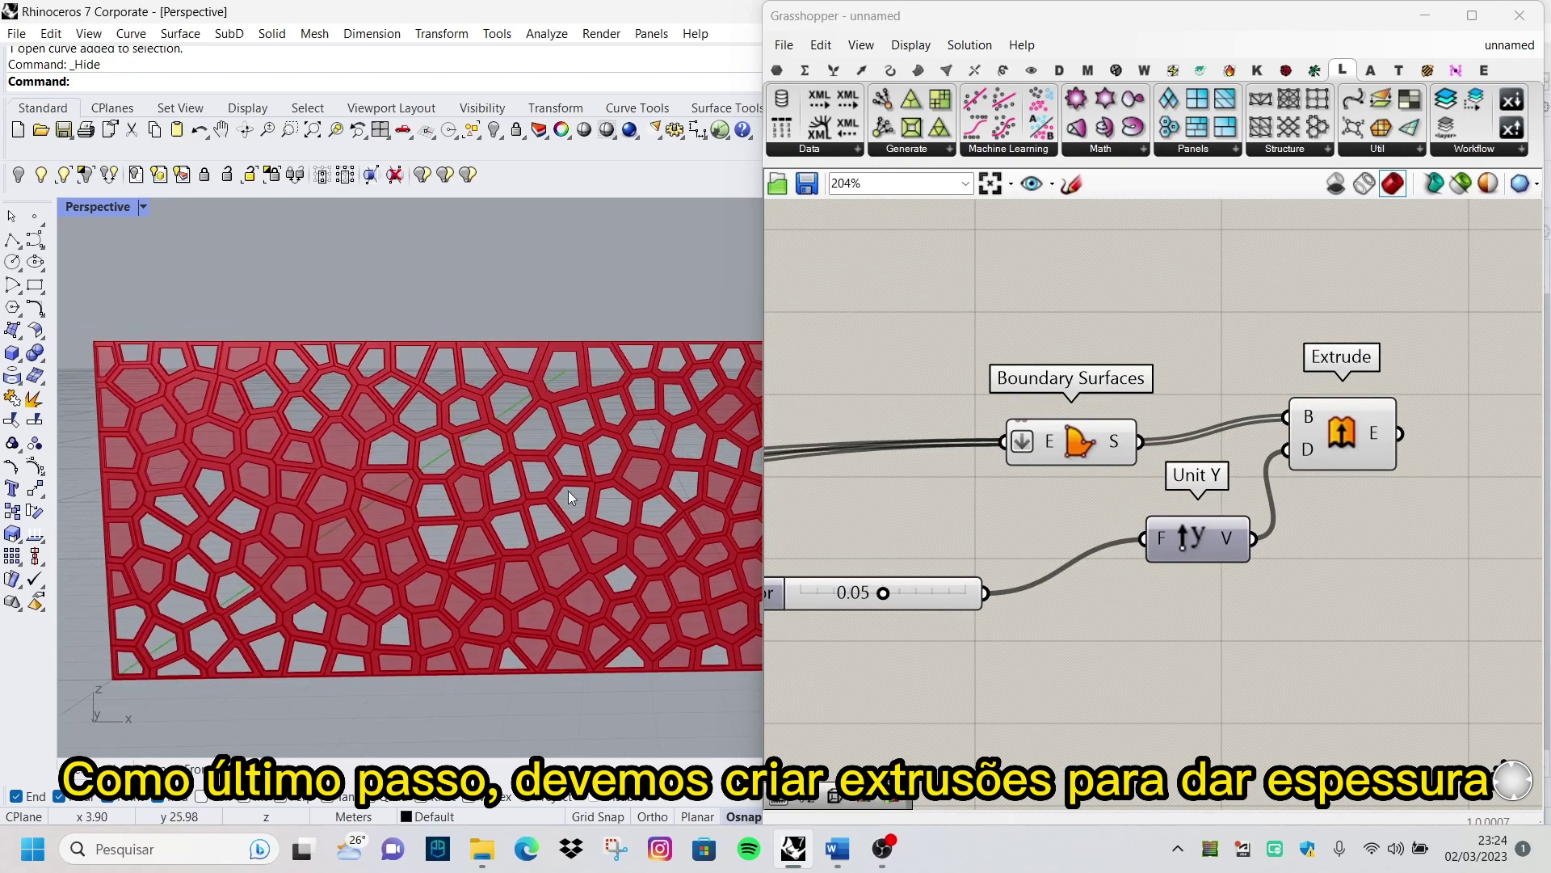
scroll(1126, 608, down, 5)
scroll(1126, 607, up, 3)
drag(1212, 415, 1060, 503)
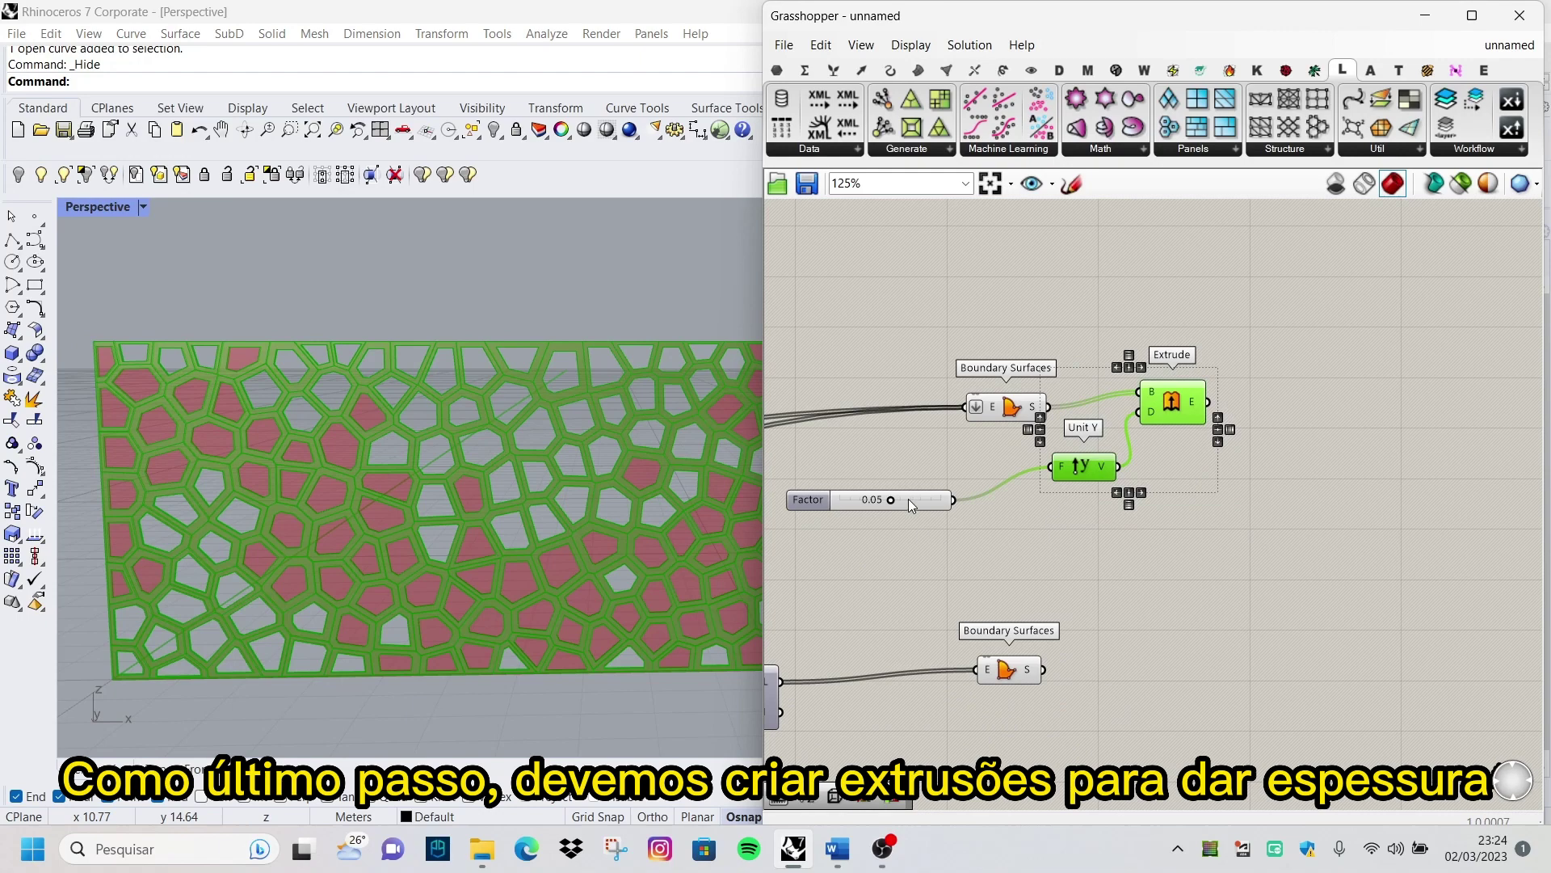
Duplicate the Factor, Unit Y and Extrude group and wire the infill surfaces into the copy
shift+click(908, 497)
key(ctrl+c)
key(ctrl+v)
mouse_move(1094, 470)
mouse_down()
mouse_move(1256, 605)
mouse_move(1352, 736)
mouse_up()
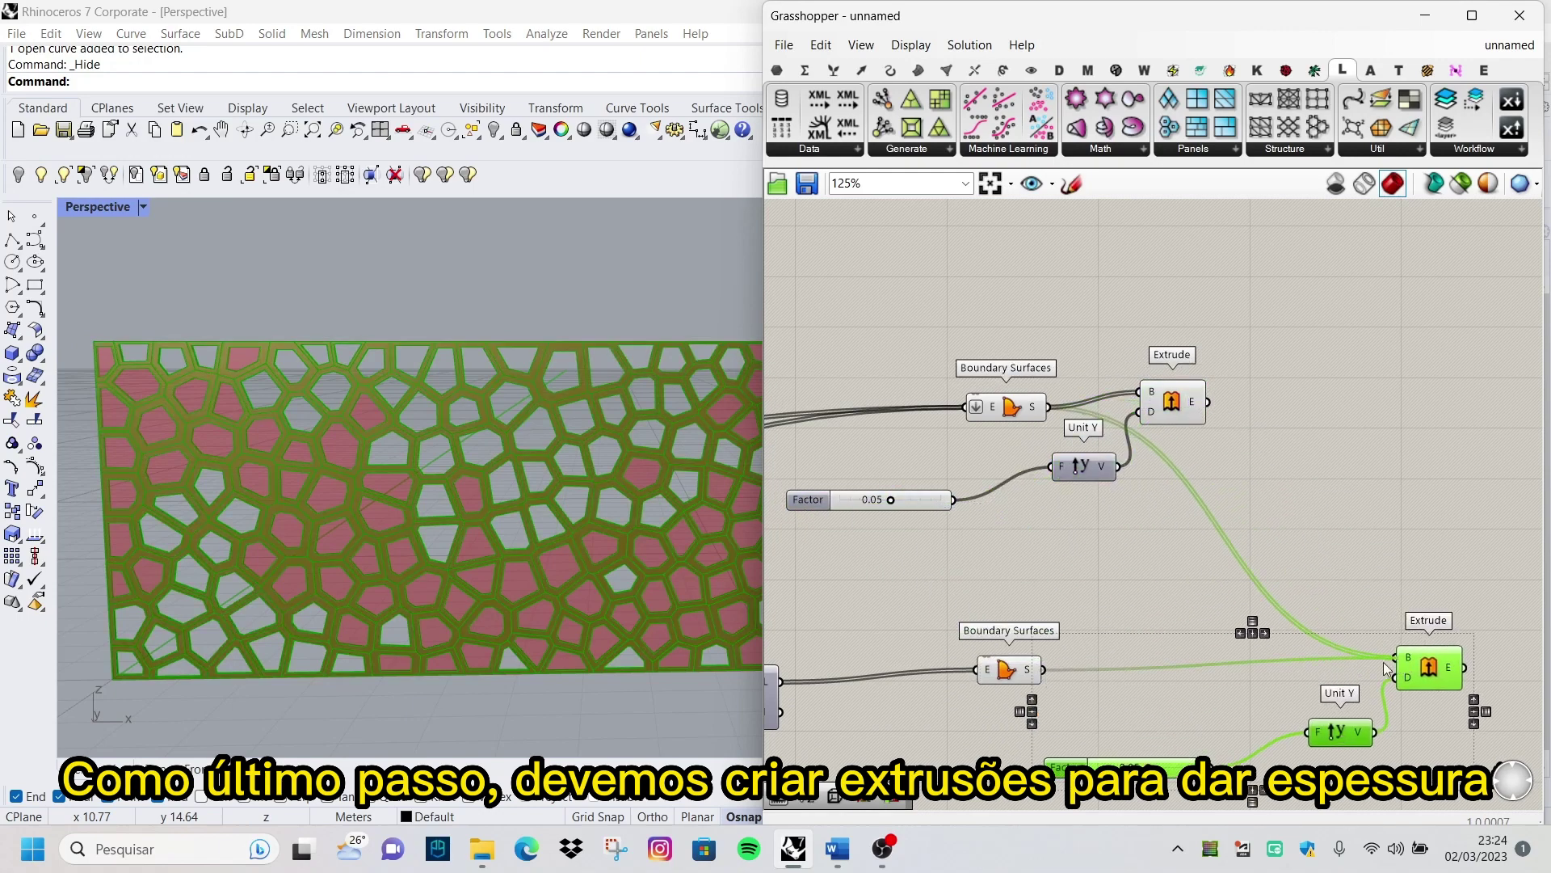
drag(1387, 667, 1393, 658)
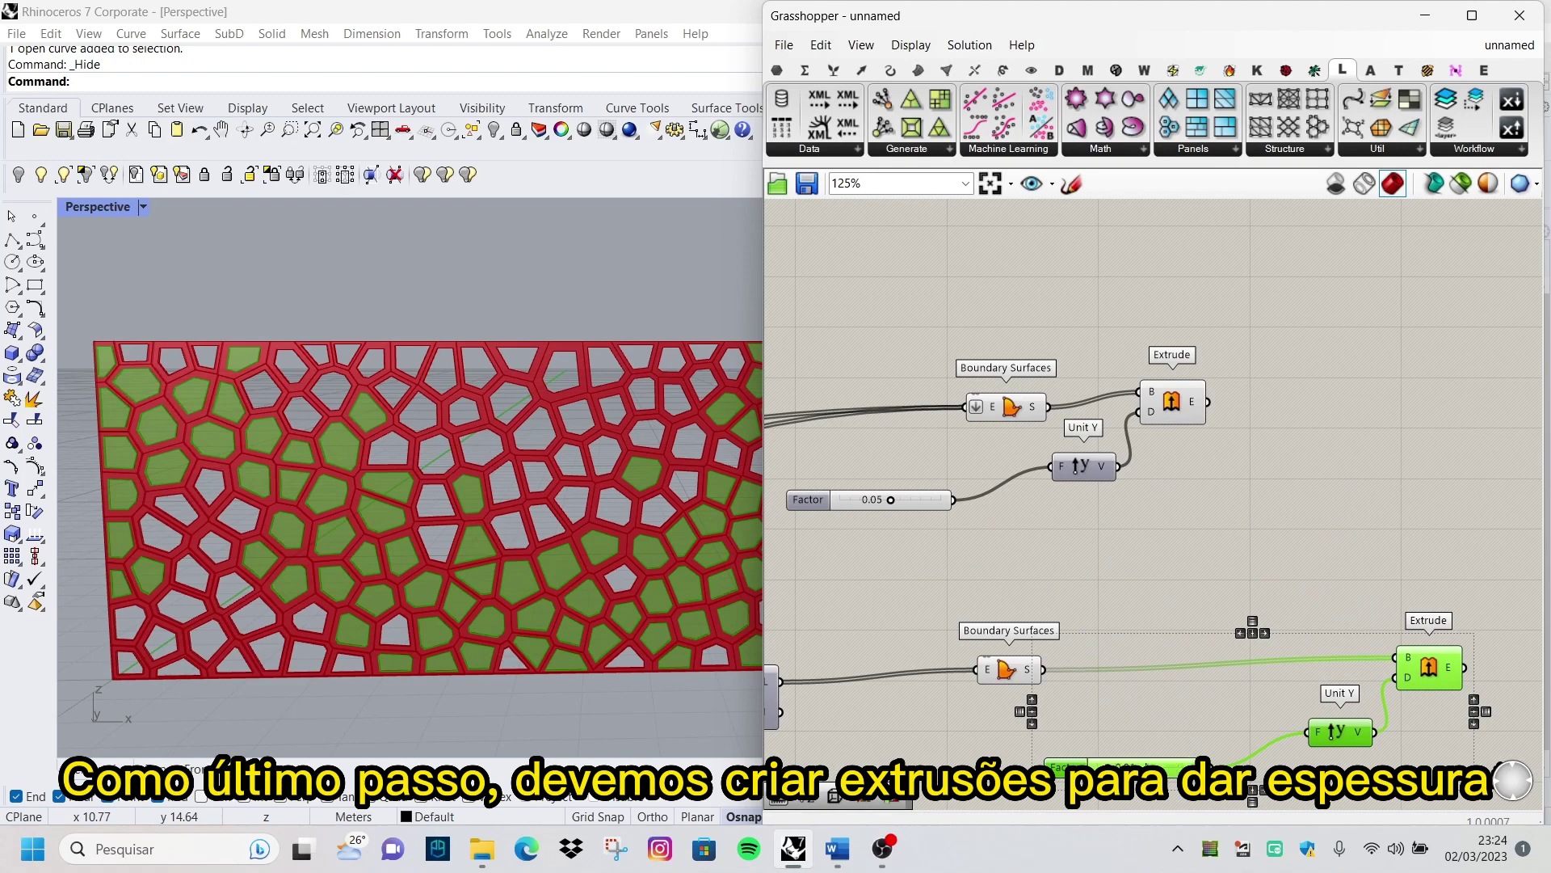
Compare the upper frame Extrude's preview with the new infill extrusion
scroll(430, 541, up, 2)
scroll(428, 540, down, 4)
scroll(304, 511, up, 5)
scroll(395, 507, down, 3)
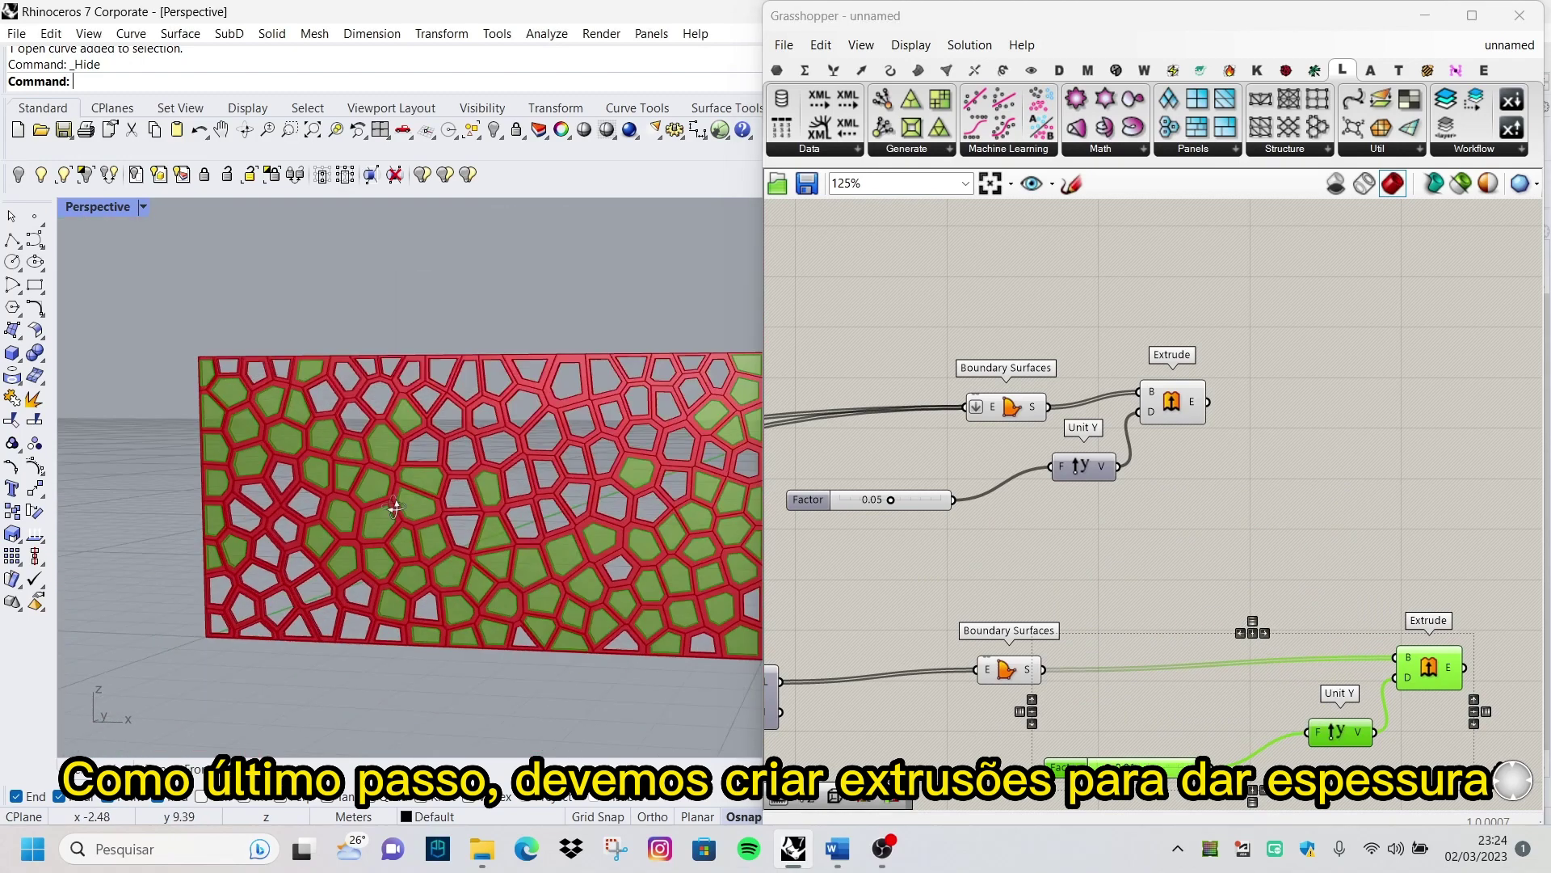
scroll(1170, 603, down, 3)
click(1268, 469)
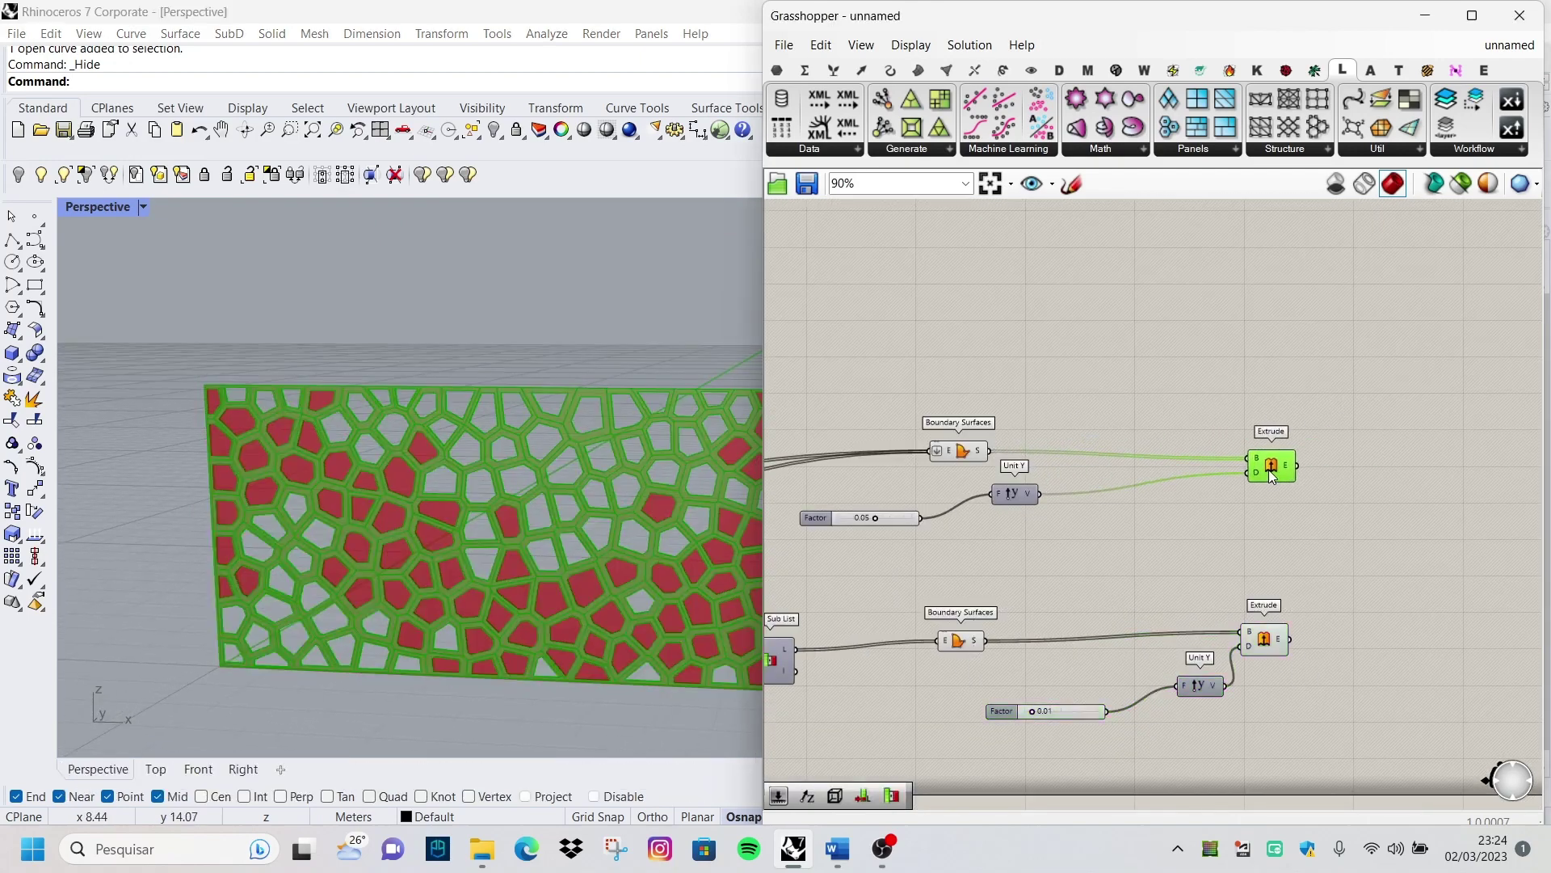
click(769, 530)
scroll(581, 533, down, 3)
scroll(1280, 476, up, 2)
Send the frame extrusion into a new Custom Preview component
scroll(1202, 493, up, 1)
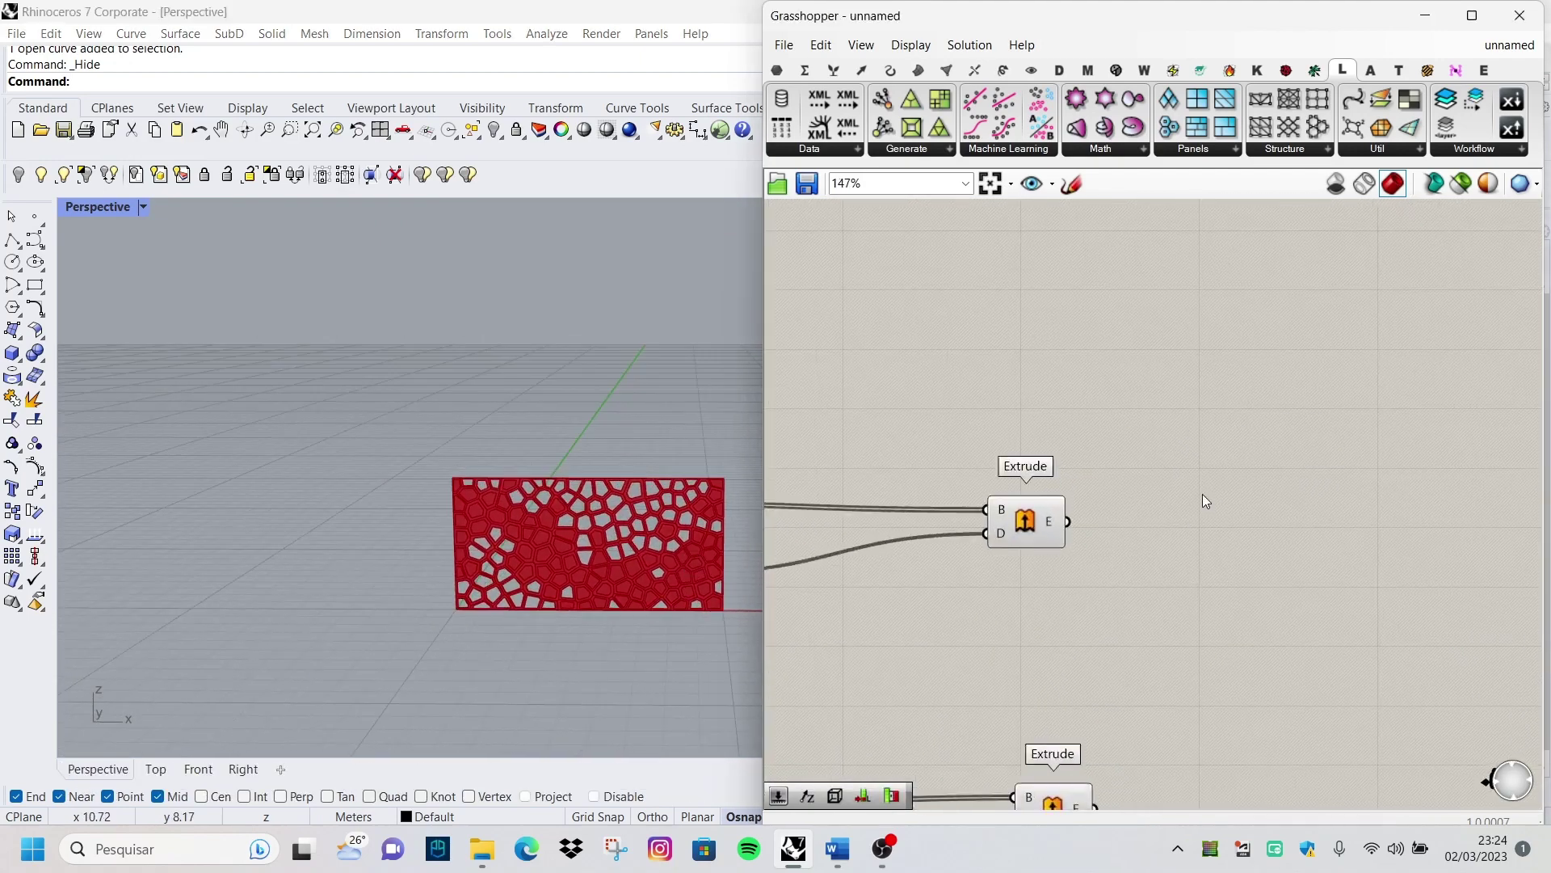
double_click(1202, 492)
text(custom)
click(1191, 447)
scroll(1175, 479, up, 2)
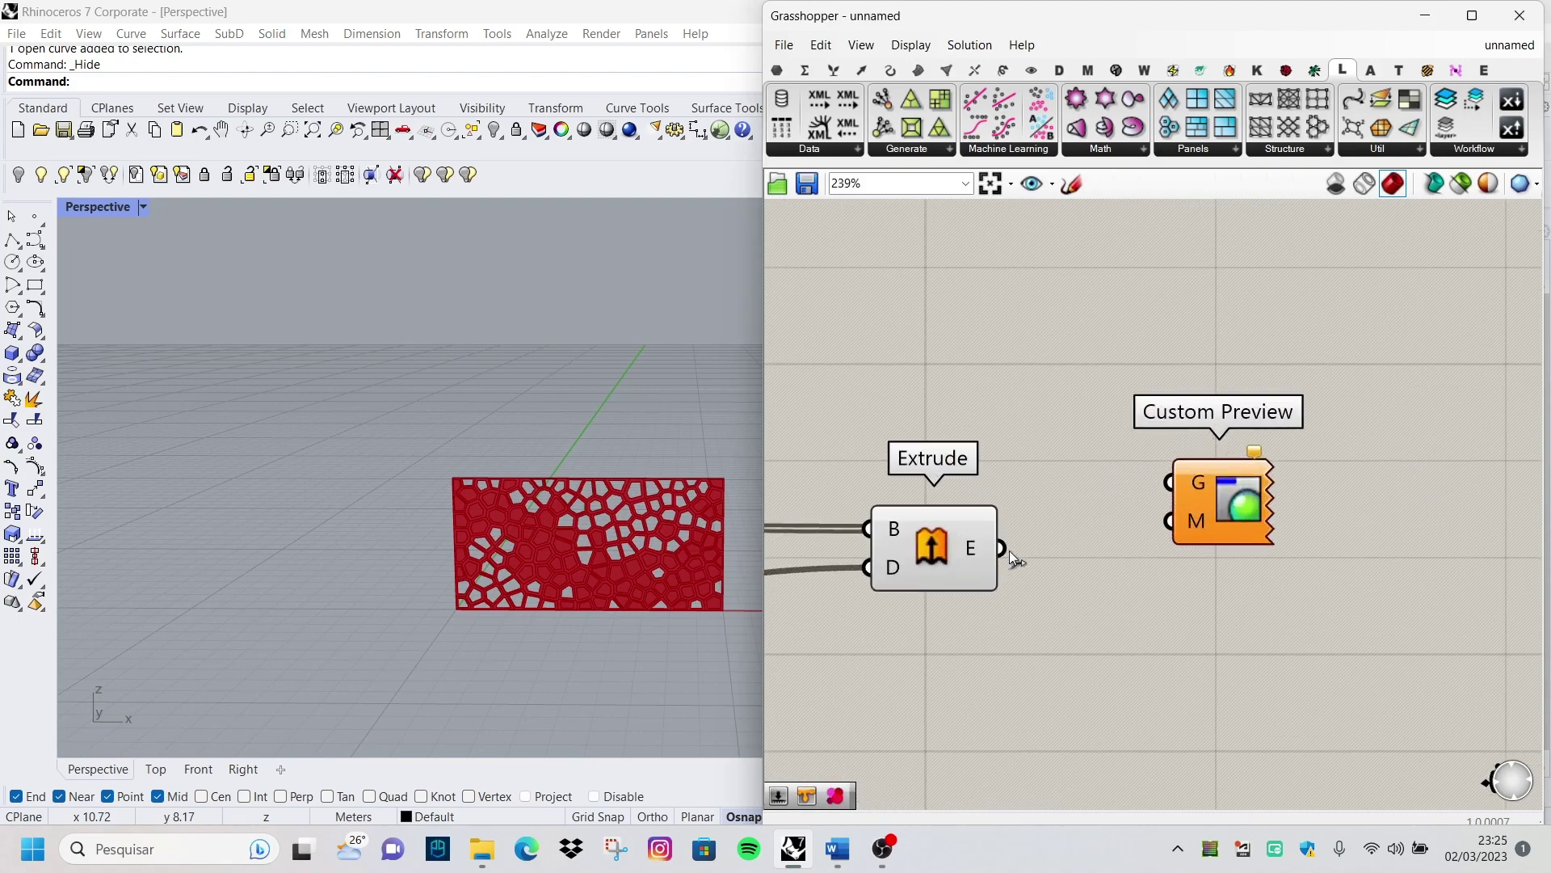
mouse_move(1002, 549)
mouse_down()
mouse_move(1169, 482)
mouse_move(1294, 466)
mouse_up()
Give the frame preview a white Colour Swatch as its material
double_click(1151, 567)
text(colo)
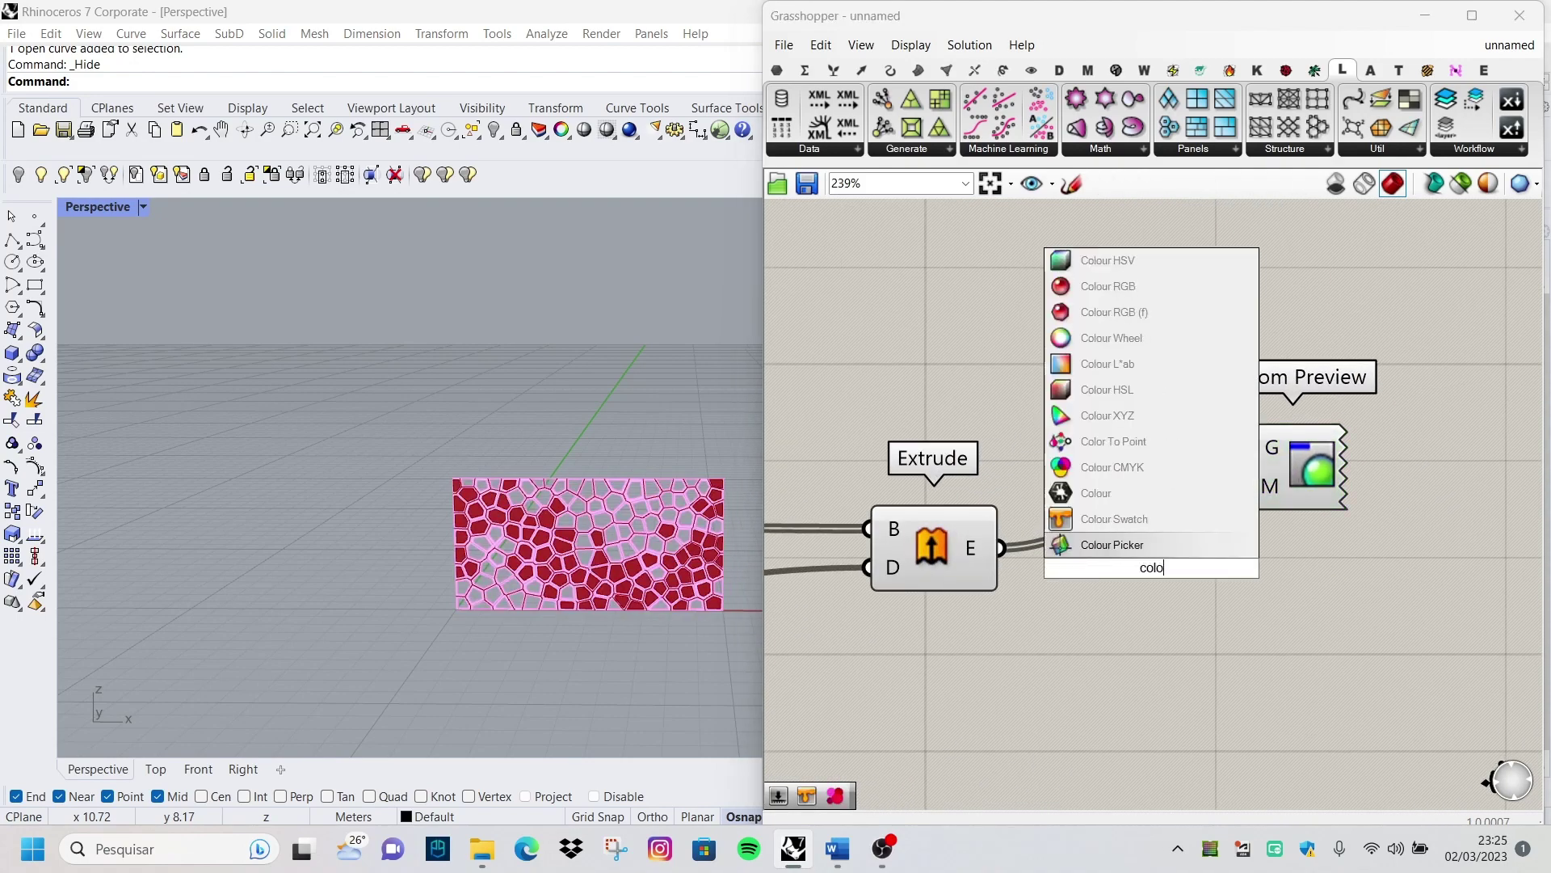
click(1124, 518)
drag(1245, 572, 1243, 486)
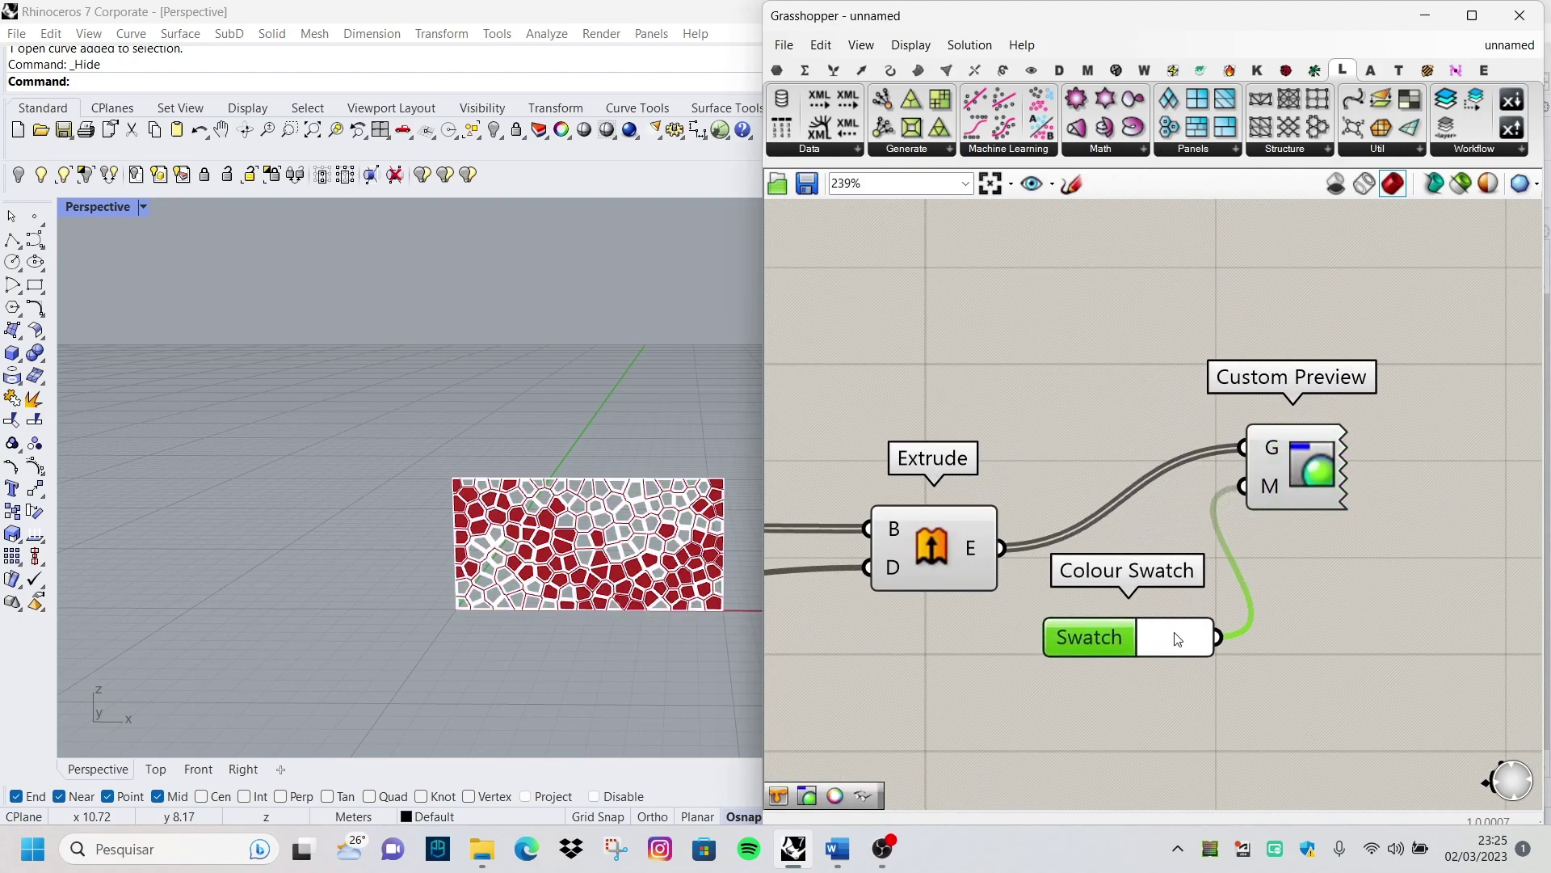
scroll(1161, 447, down, 2)
click(1312, 615)
Duplicate the preview and swatch pair and connect it to the infill extrusion
drag(1312, 615, 1132, 367)
key(ctrl+c)
key(ctrl+v)
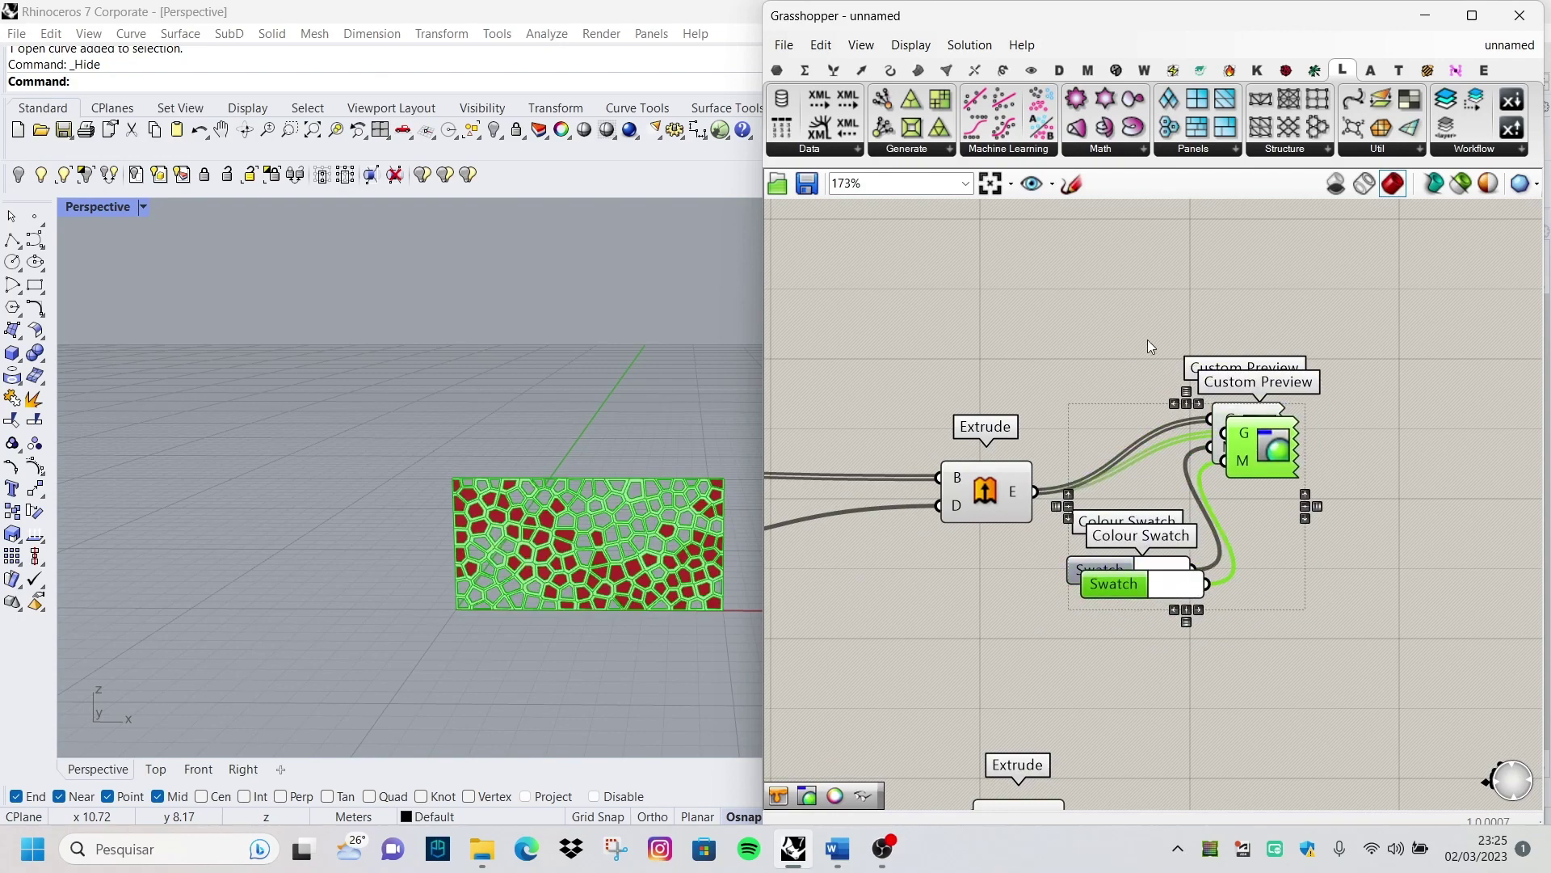
scroll(1147, 340, down, 3)
drag(1220, 406, 1239, 671)
scroll(1240, 671, up, 3)
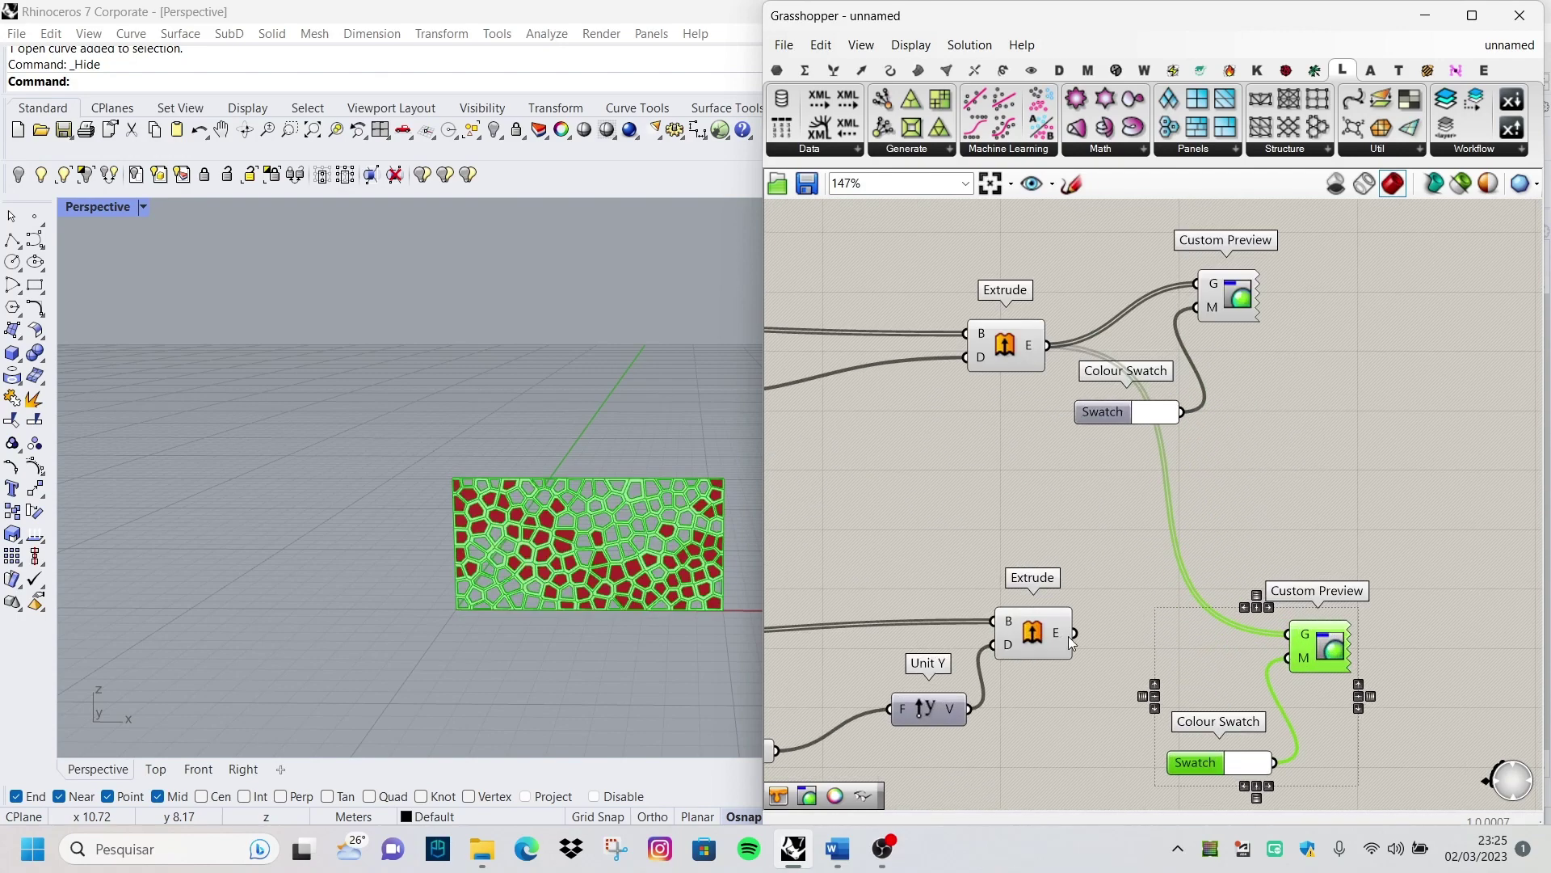
drag(1068, 637, 1314, 663)
Change the infill swatch colour to blue
scroll(1176, 548, up, 1)
scroll(1179, 550, up, 3)
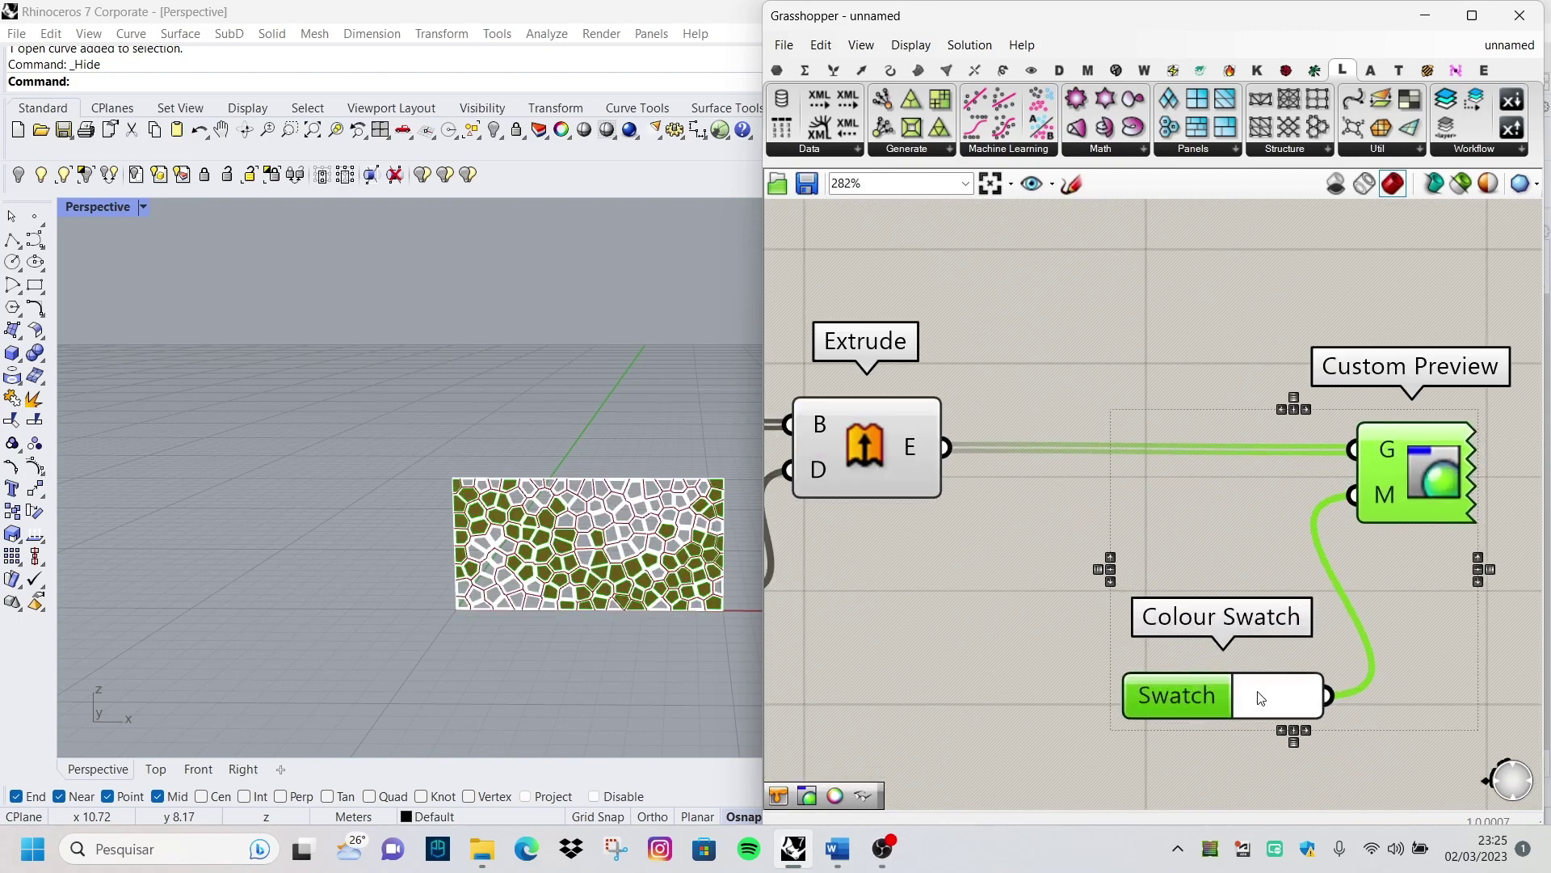
click(1300, 698)
mouse_move(1403, 593)
mouse_down()
mouse_move(1393, 527)
mouse_move(1394, 613)
mouse_up()
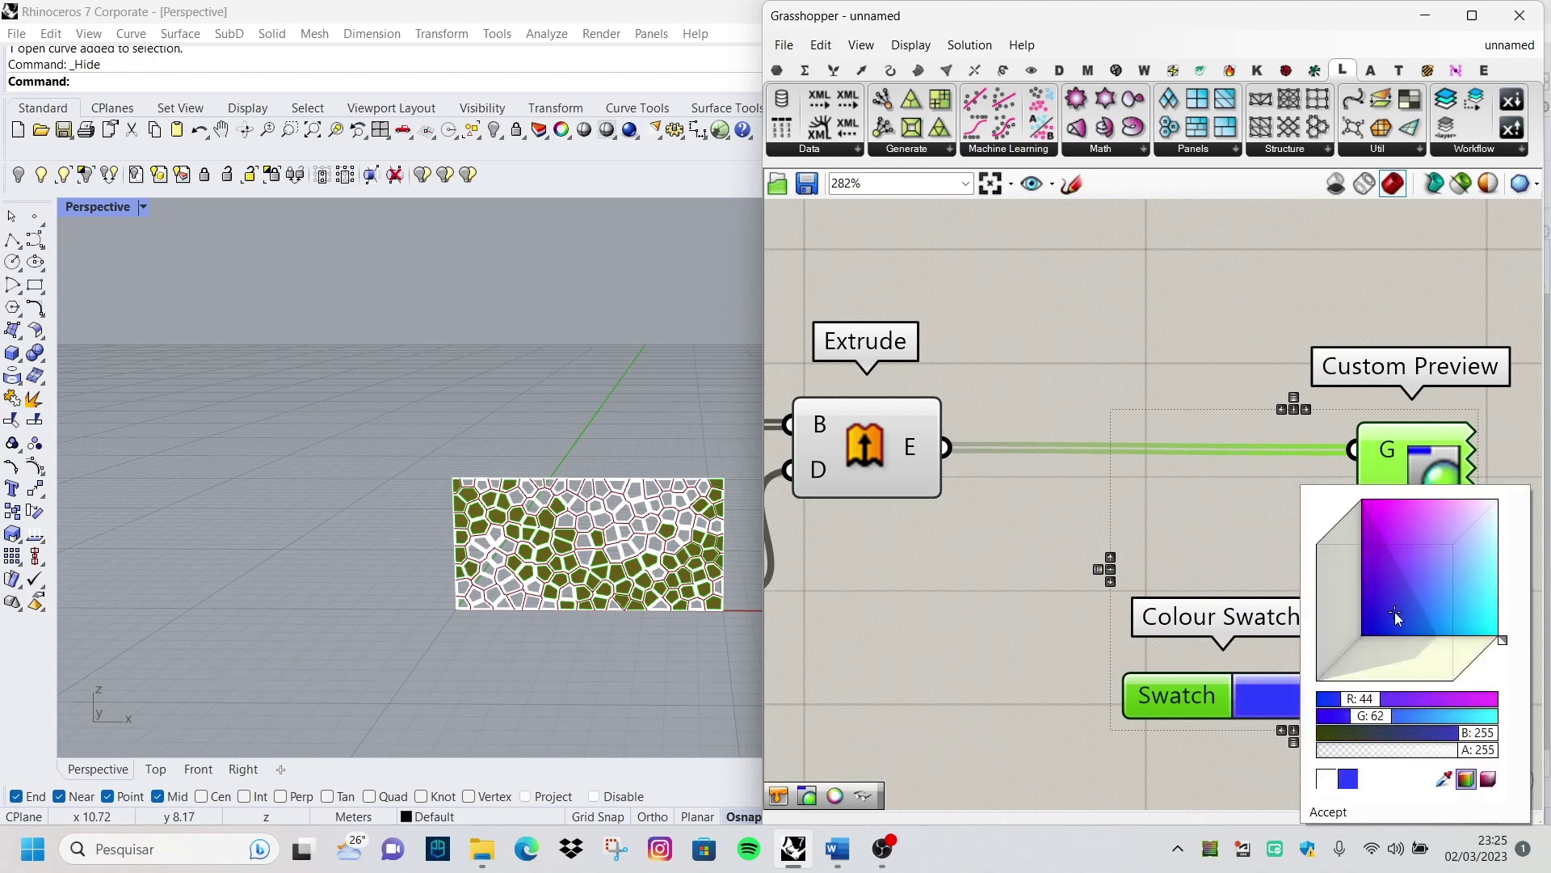
click(1260, 543)
Recentre the panel in Rhino and tidy the positions of both Custom Preview components
shift+right_drag(435, 517, 311, 490)
scroll(1323, 277, down, 5)
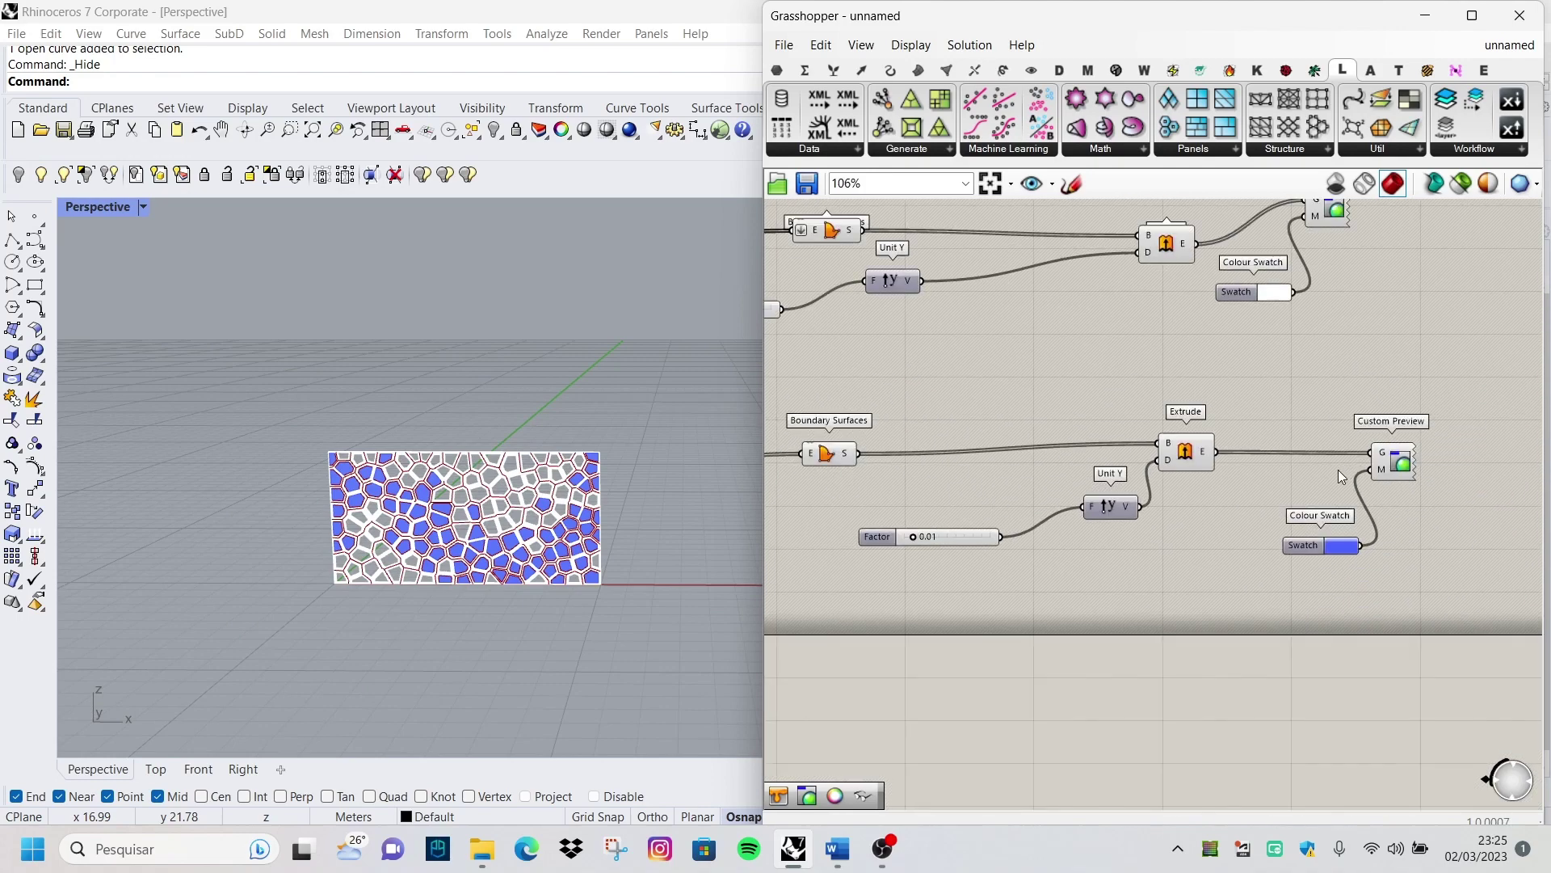
drag(1323, 277, 1377, 295)
drag(1381, 517, 1406, 485)
scroll(1406, 484, down, 3)
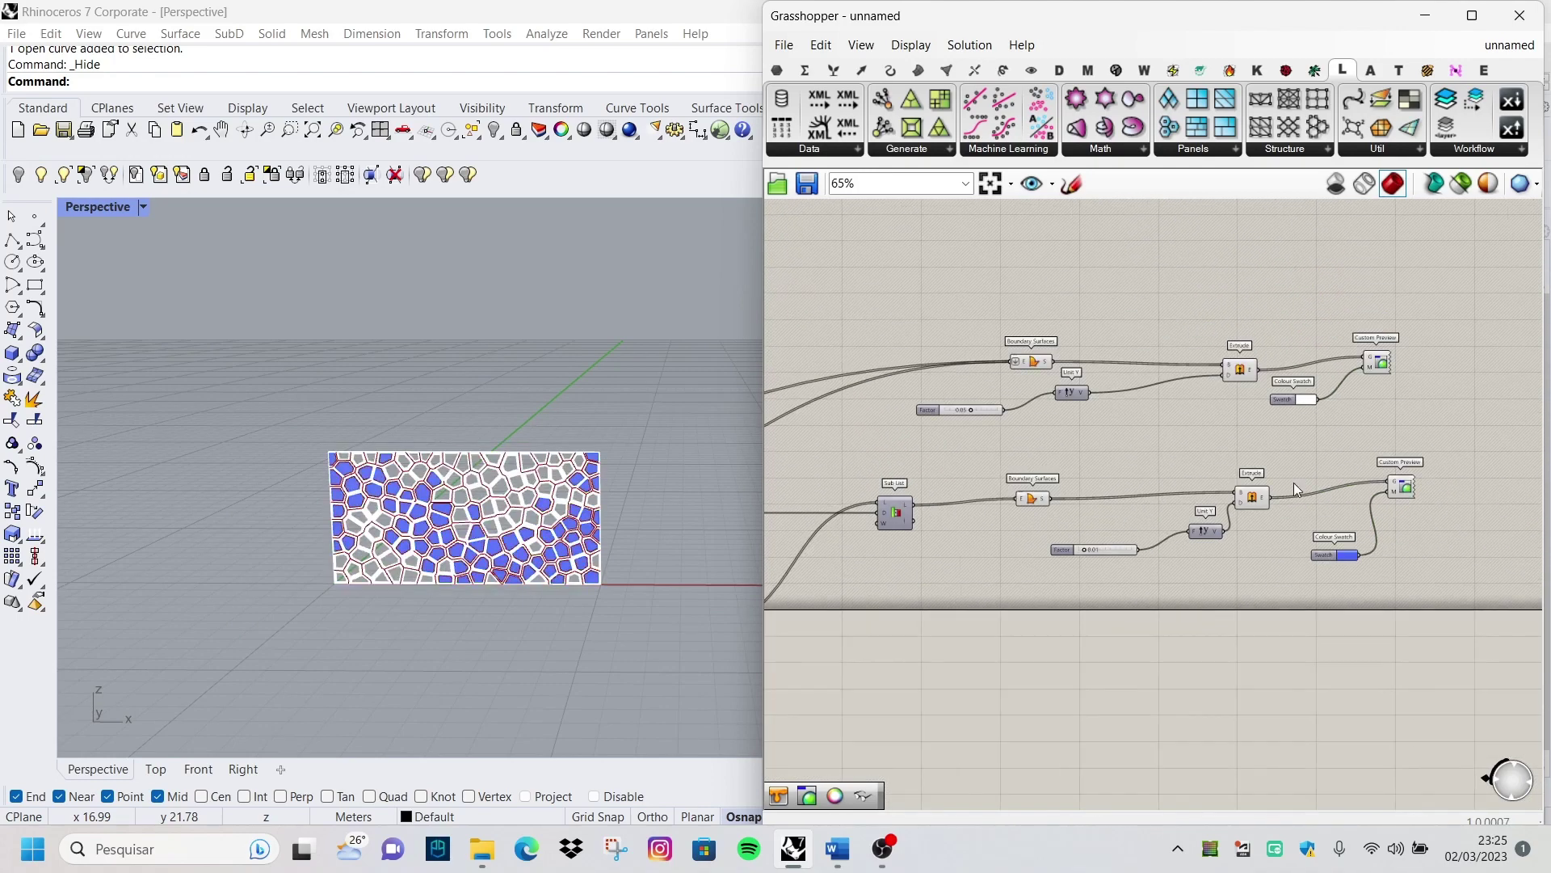
scroll(458, 506, up, 2)
scroll(412, 492, up, 2)
scroll(412, 492, down, 3)
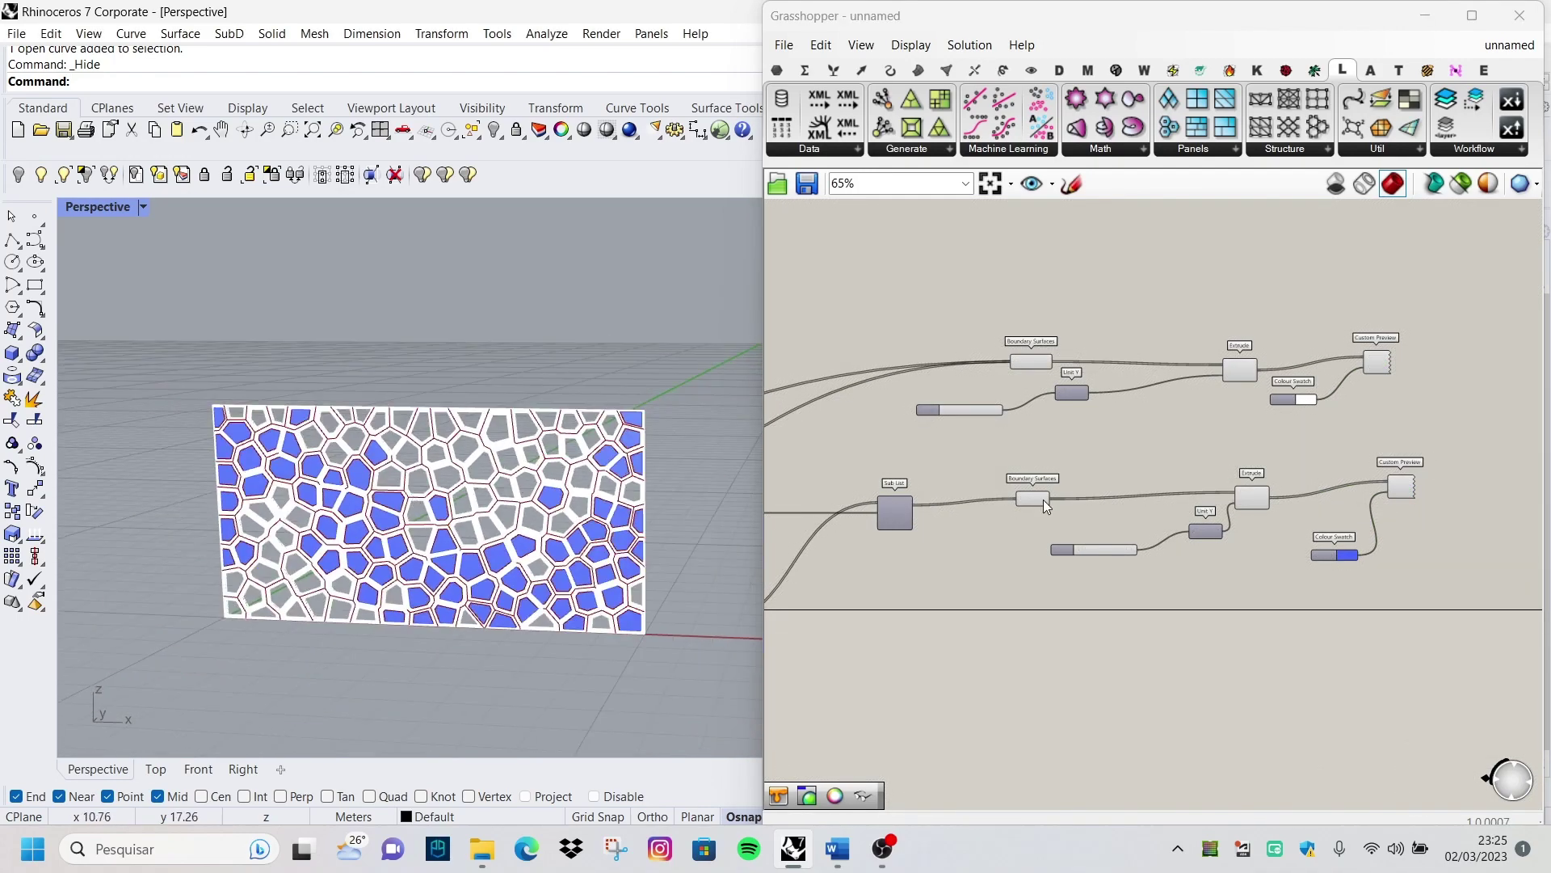
scroll(1277, 565, down, 3)
Turn Preview Off for the selected intermediate components
scroll(1274, 564, up, 2)
drag(1275, 564, 949, 253)
right_click(1103, 254)
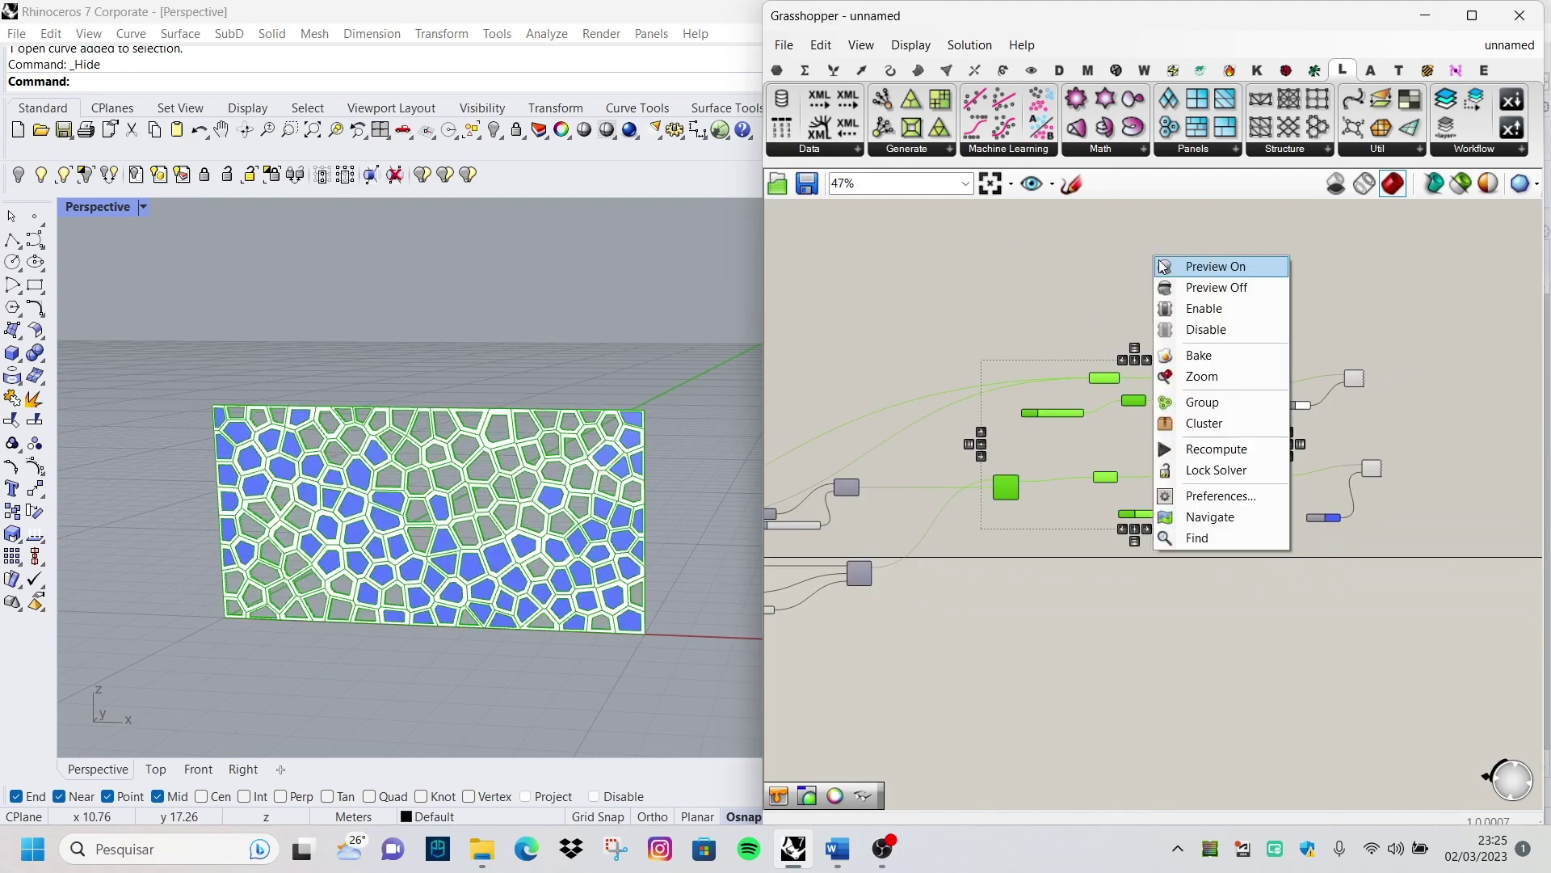
click(1210, 298)
right_click(1248, 269)
click(1276, 296)
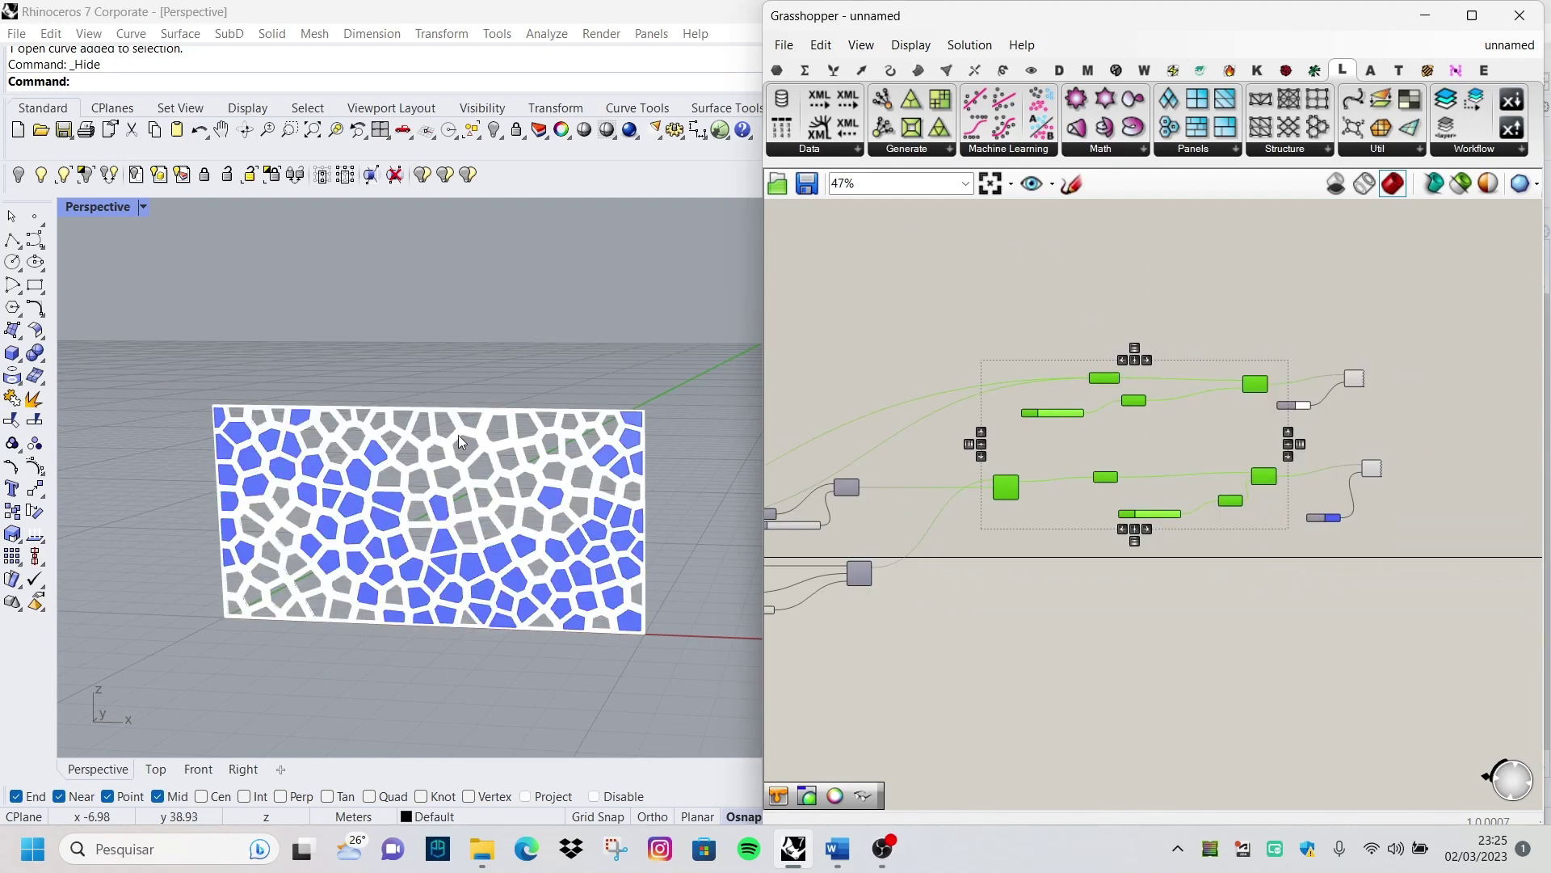
scroll(426, 489, down, 1)
scroll(426, 489, down, 2)
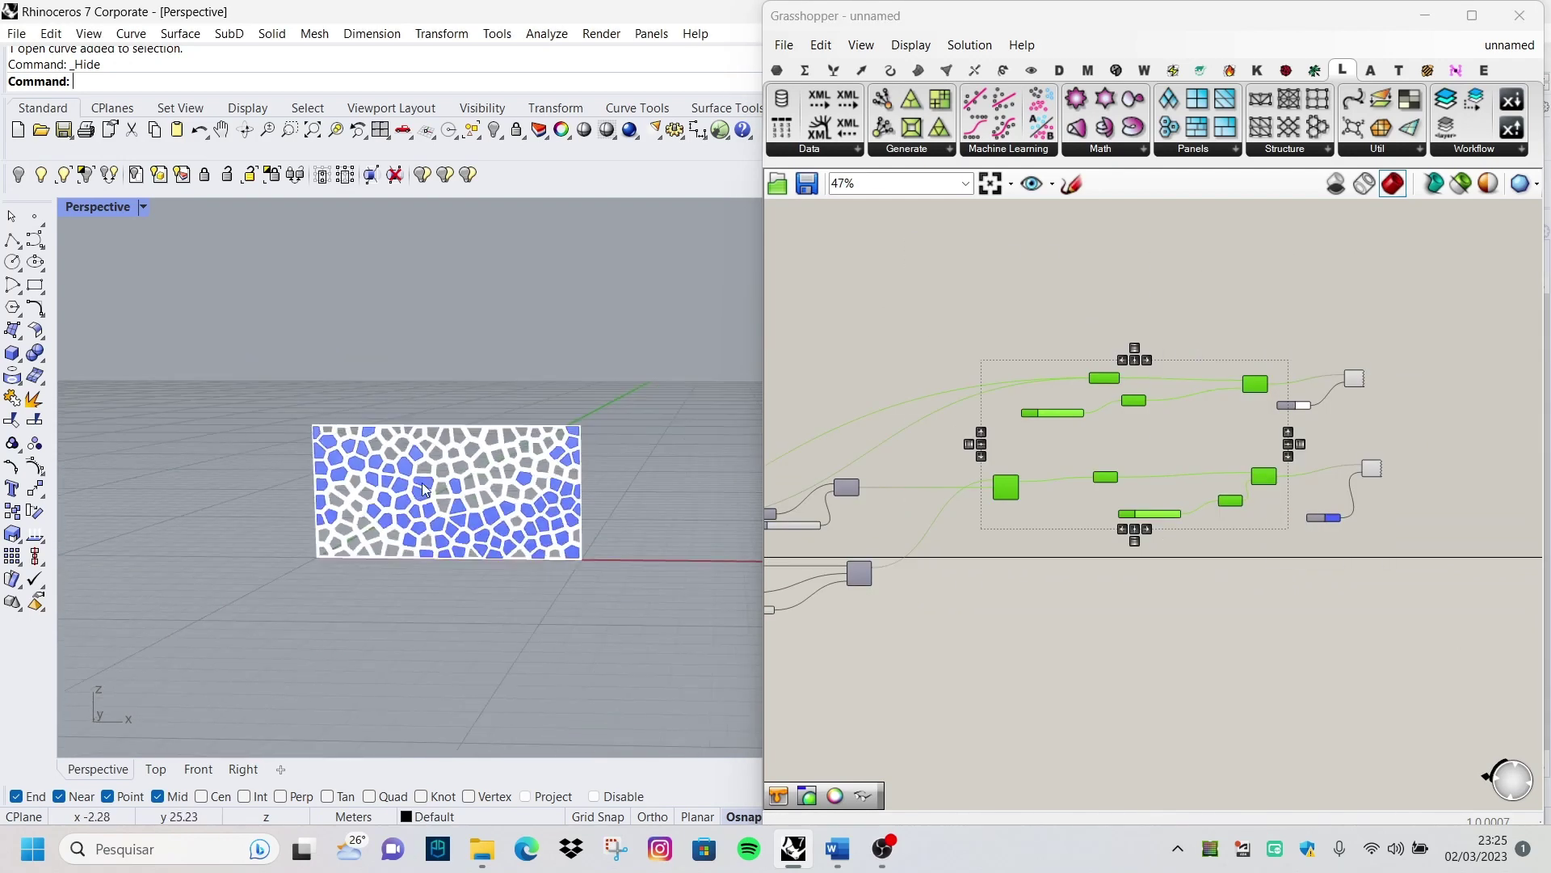
Maximize the Front viewport to view the finished panel
double_click(111, 207)
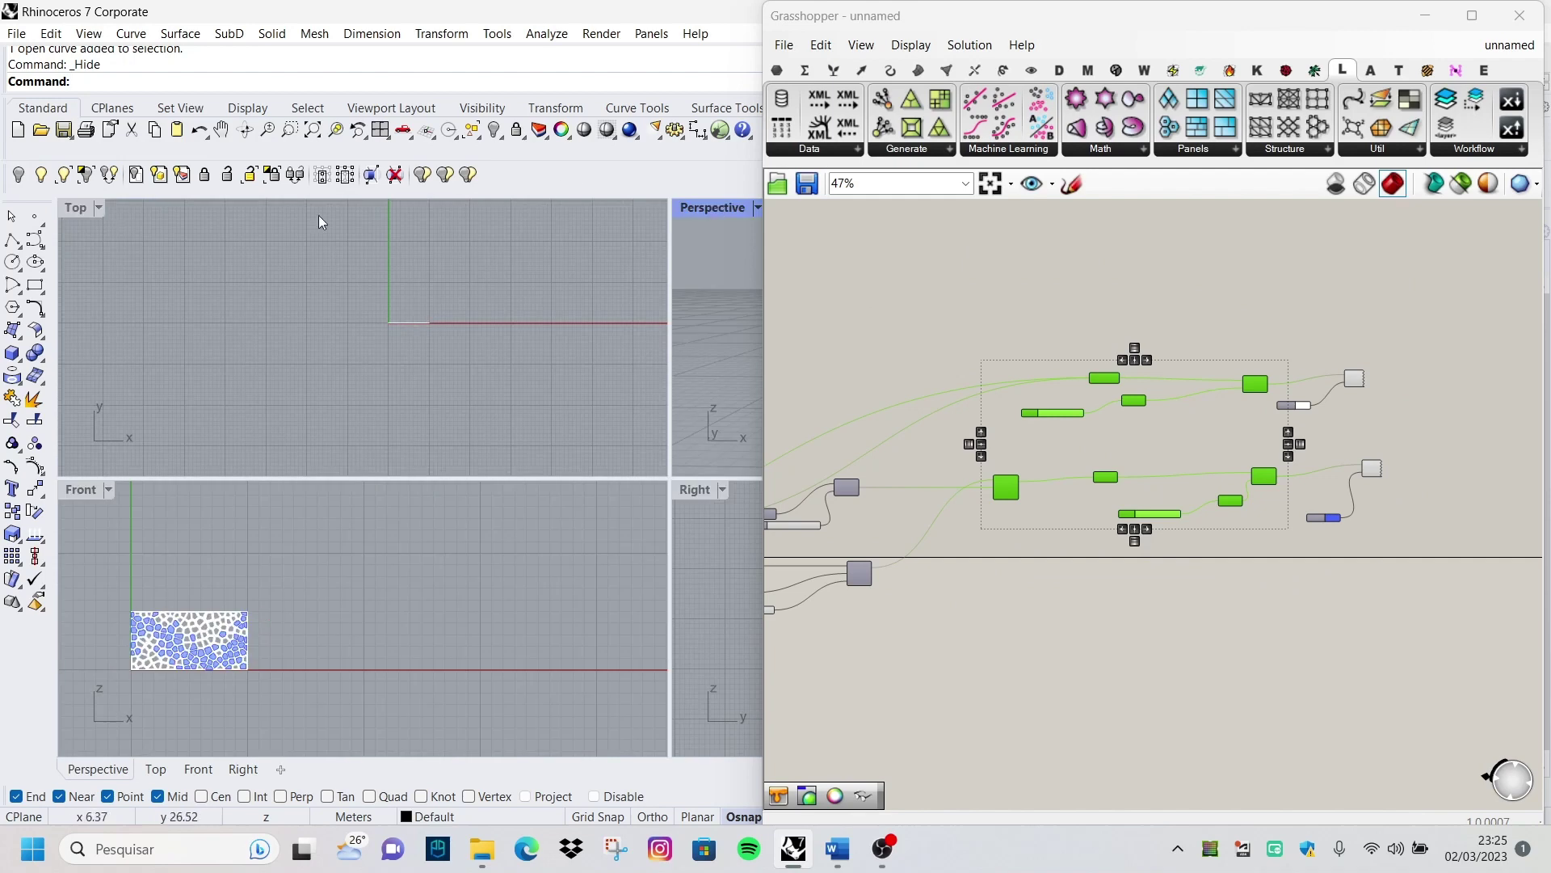
double_click(84, 498)
scroll(549, 492, up, 3)
scroll(595, 496, up, 2)
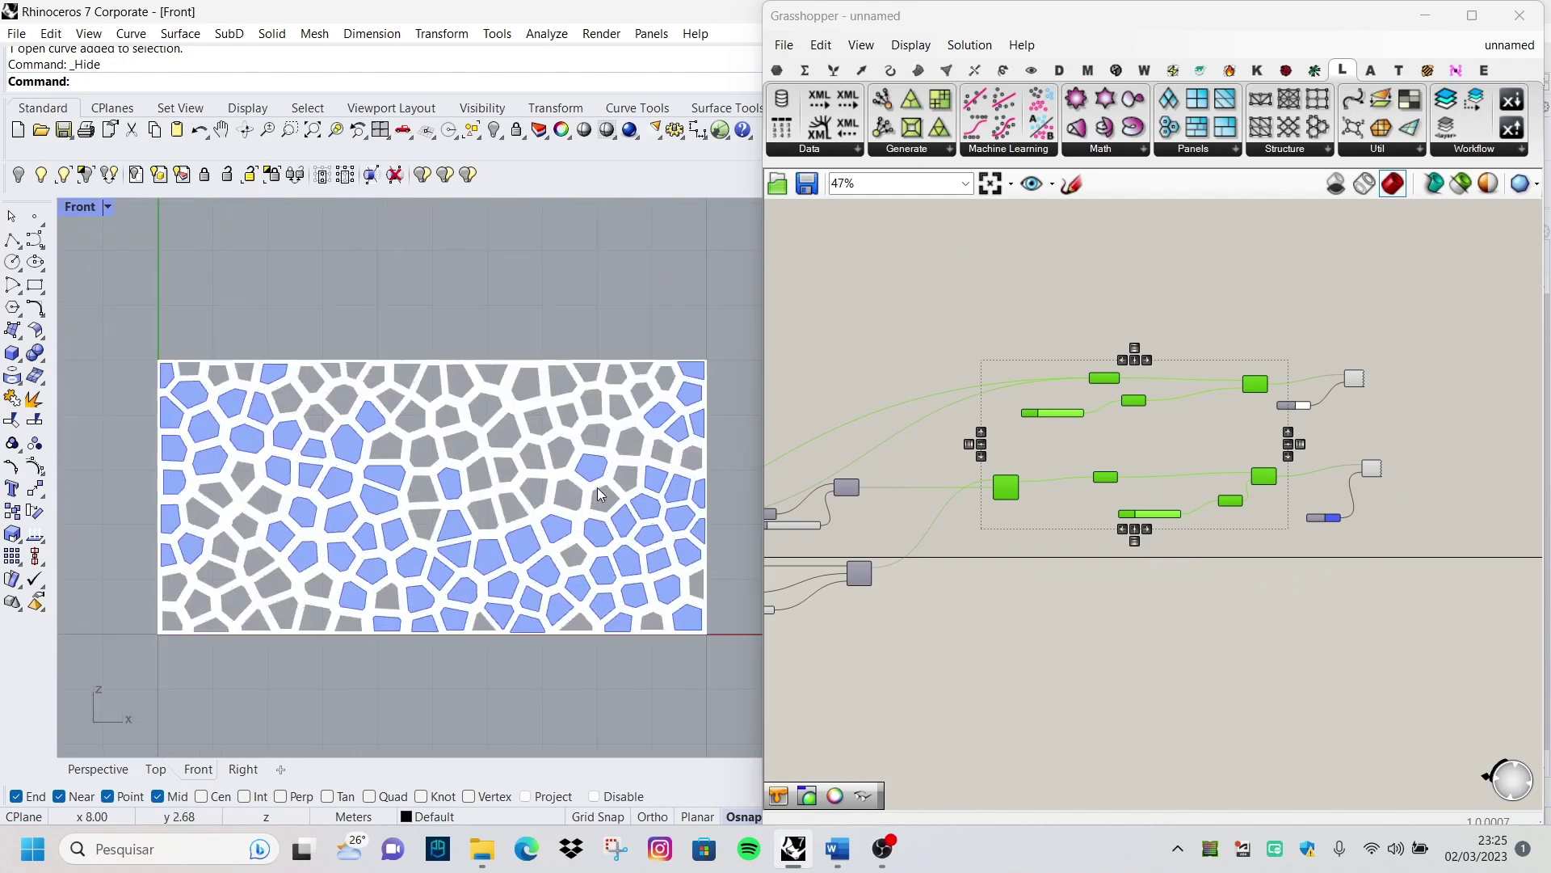
scroll(467, 505, down, 1)
scroll(399, 520, up, 1)
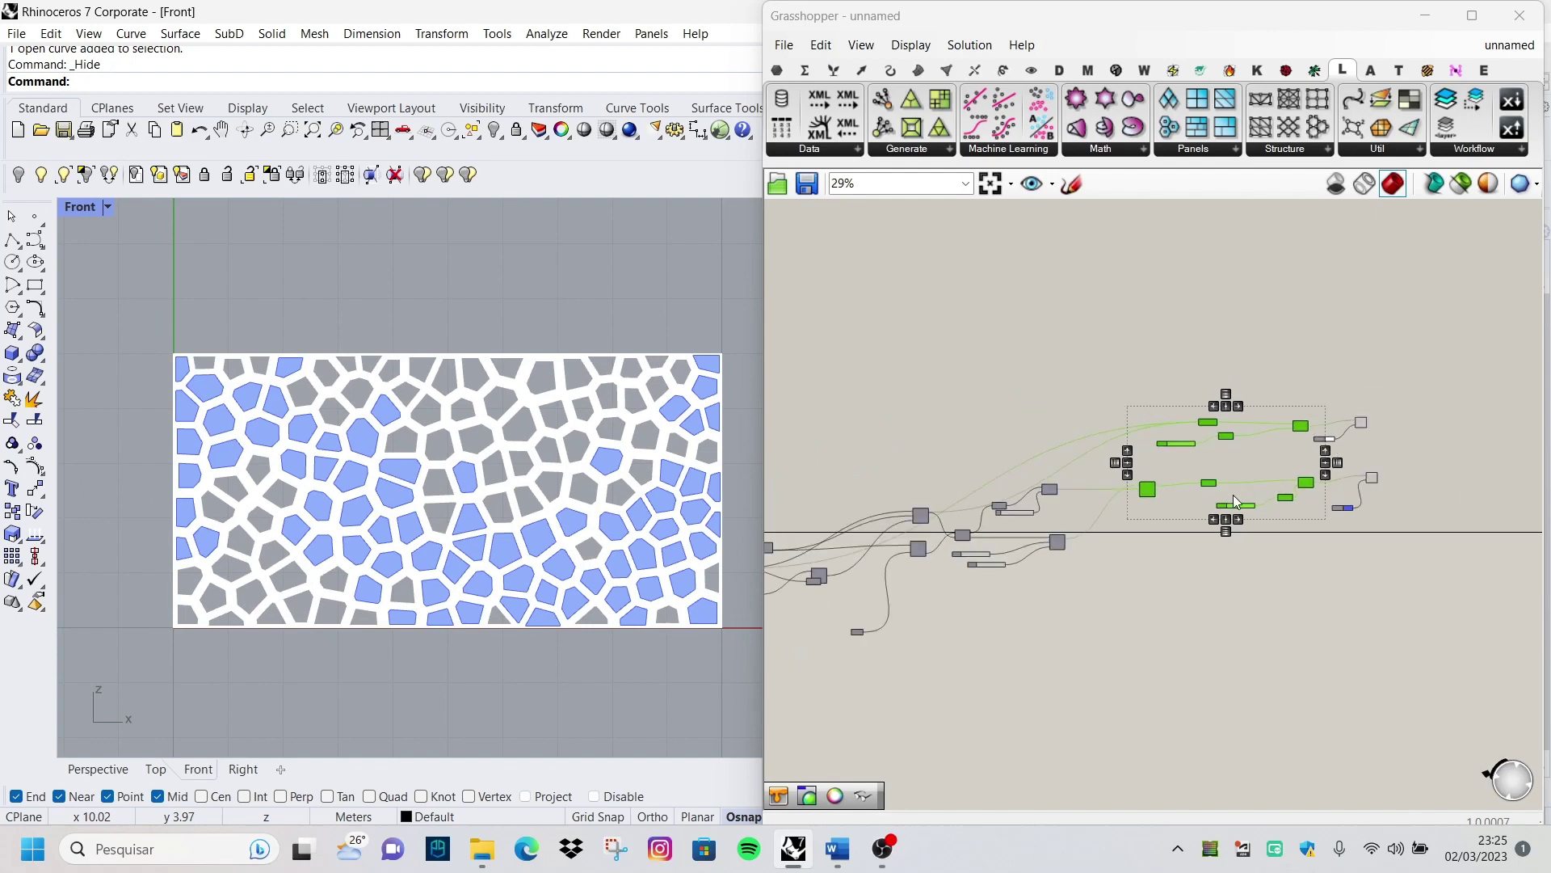
scroll(1050, 533, up, 5)
scroll(1048, 535, up, 2)
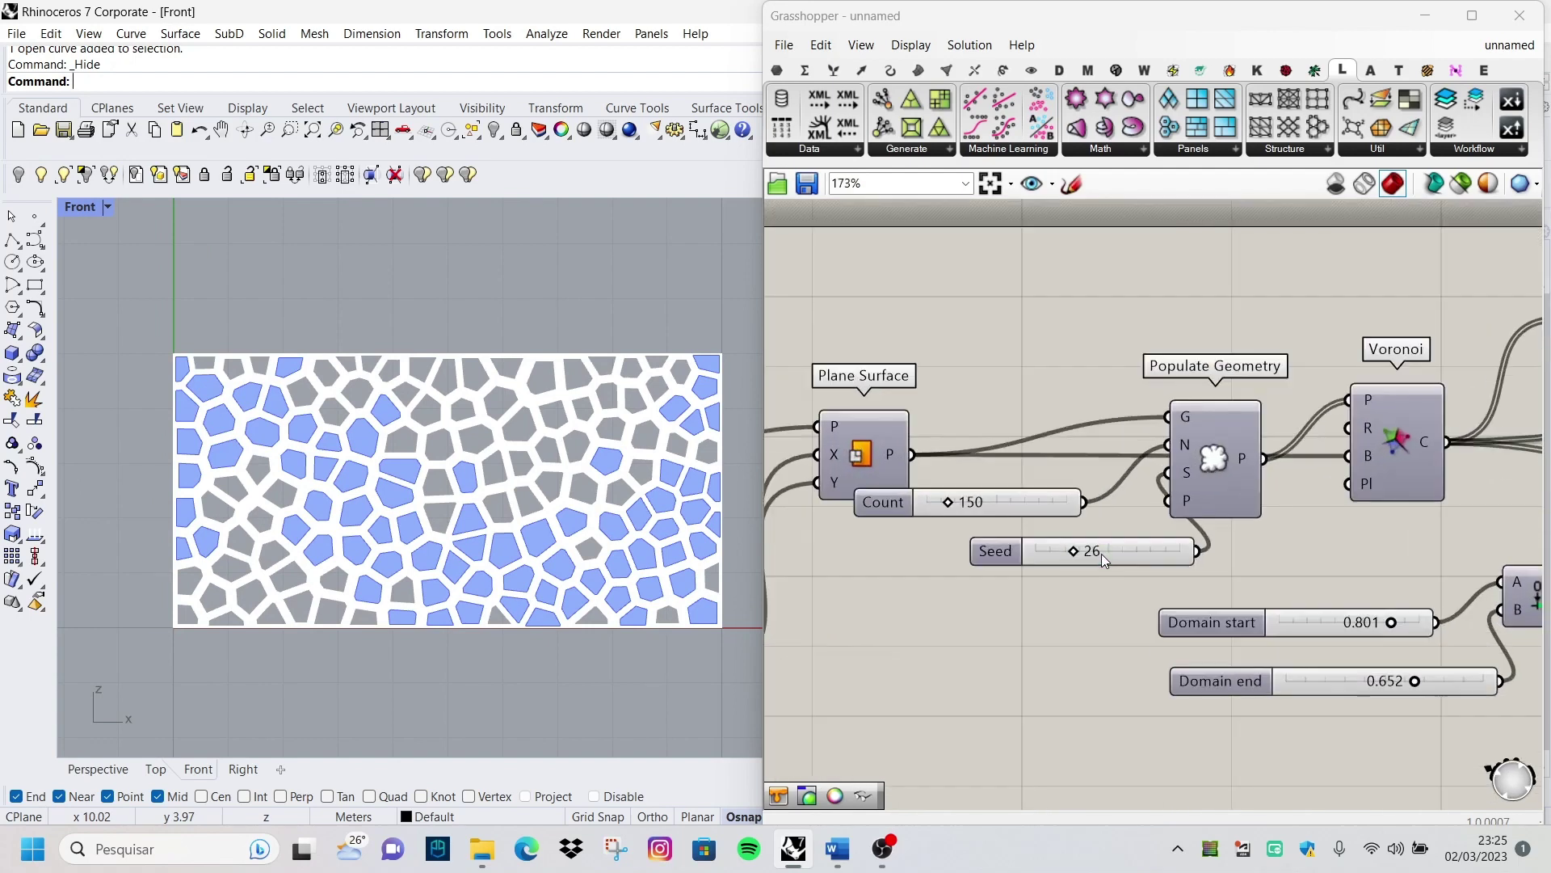
double_click(1102, 554)
text(50)
key(Return)
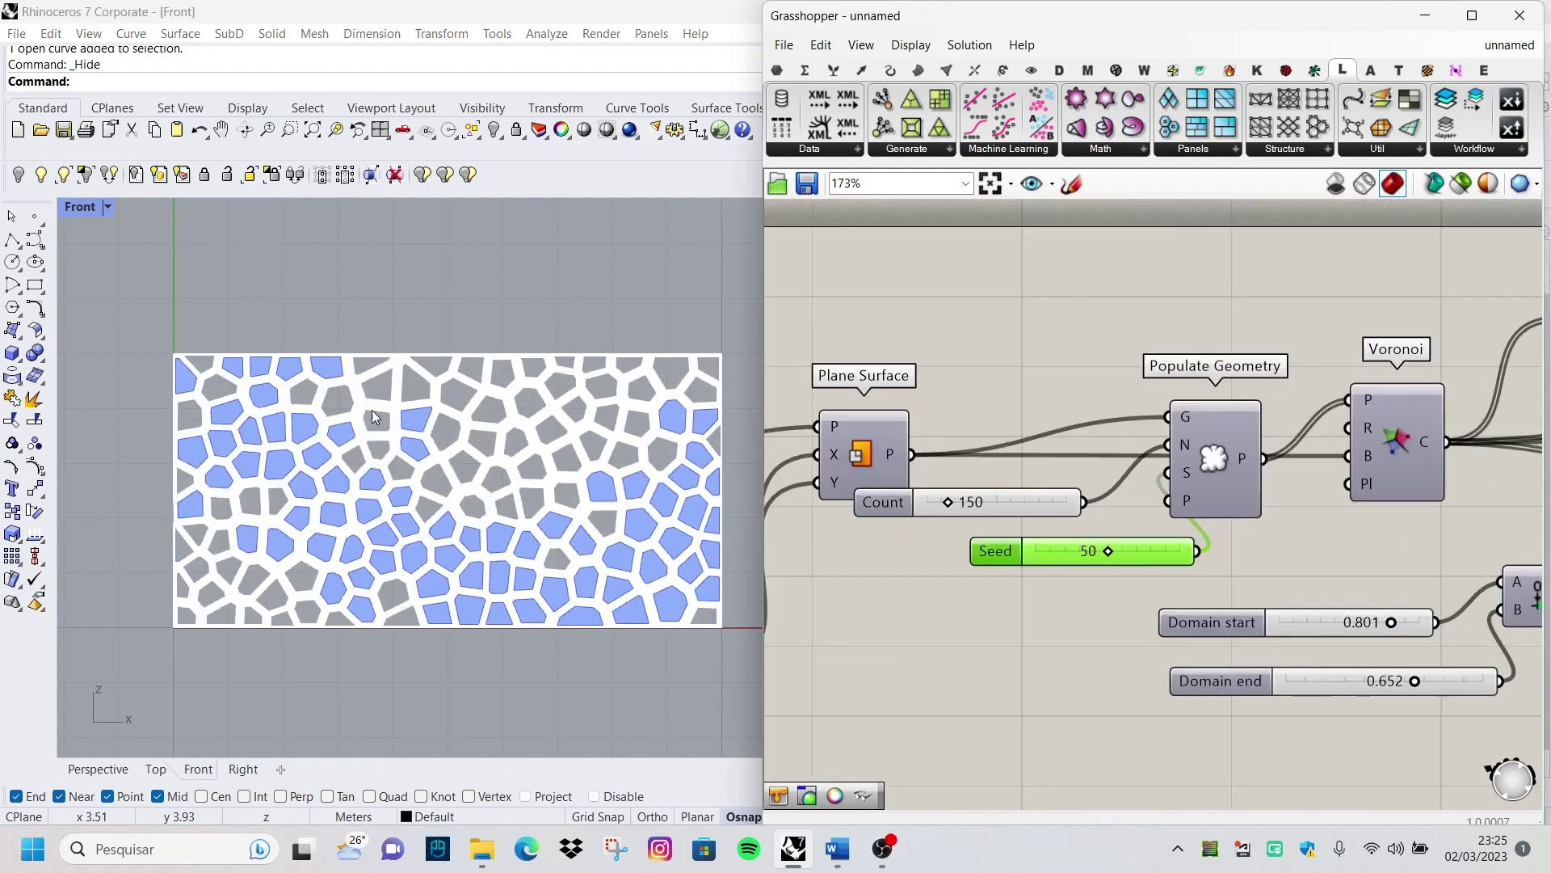
scroll(368, 506, down, 2)
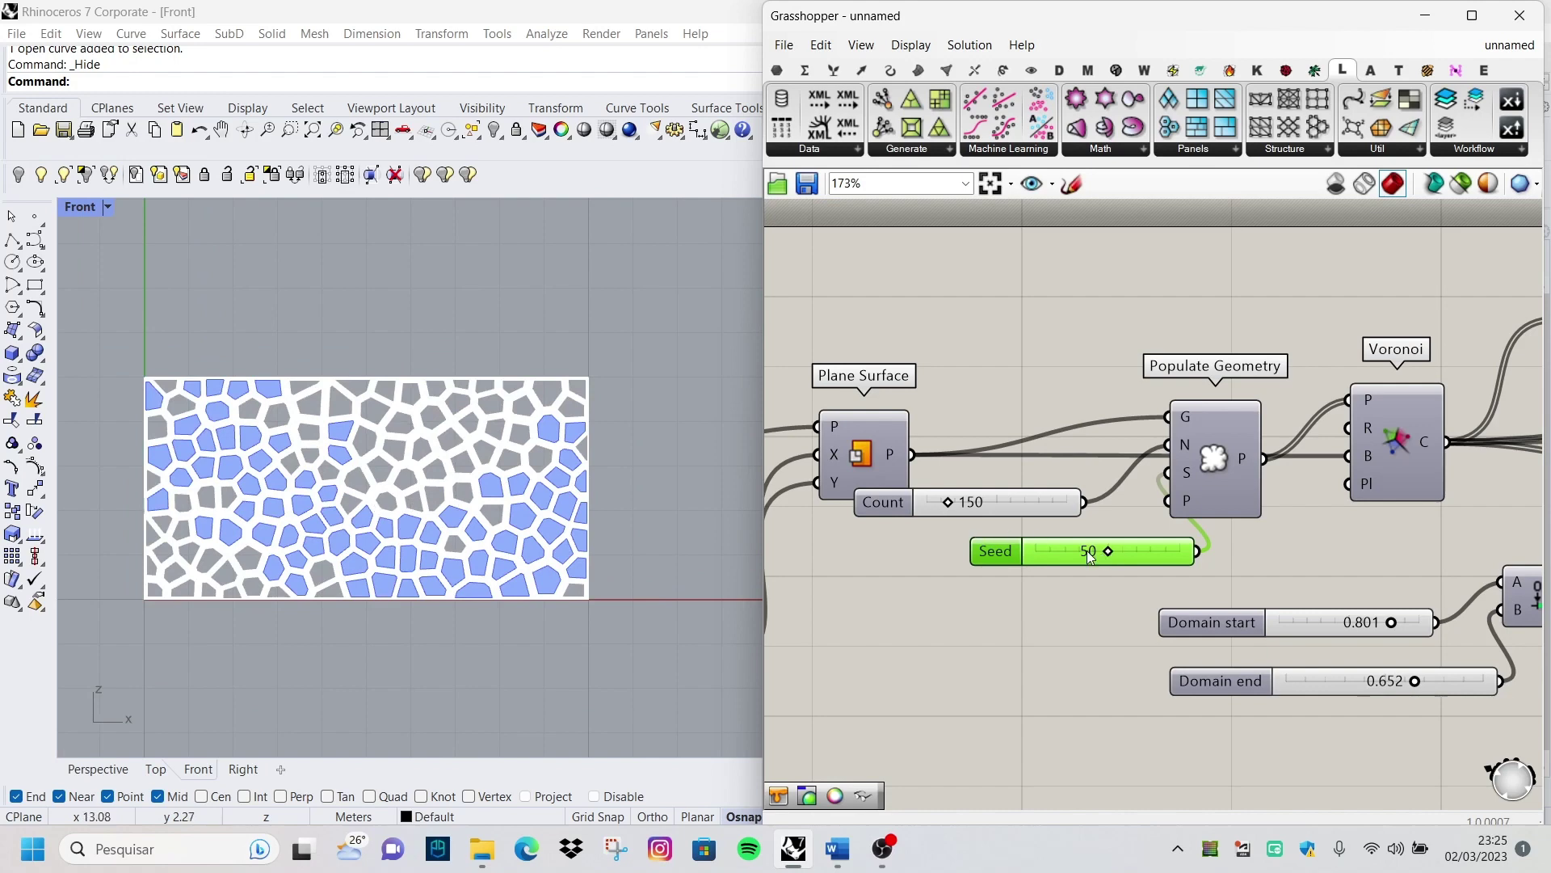
double_click(1090, 556)
text(24)
key(Return)
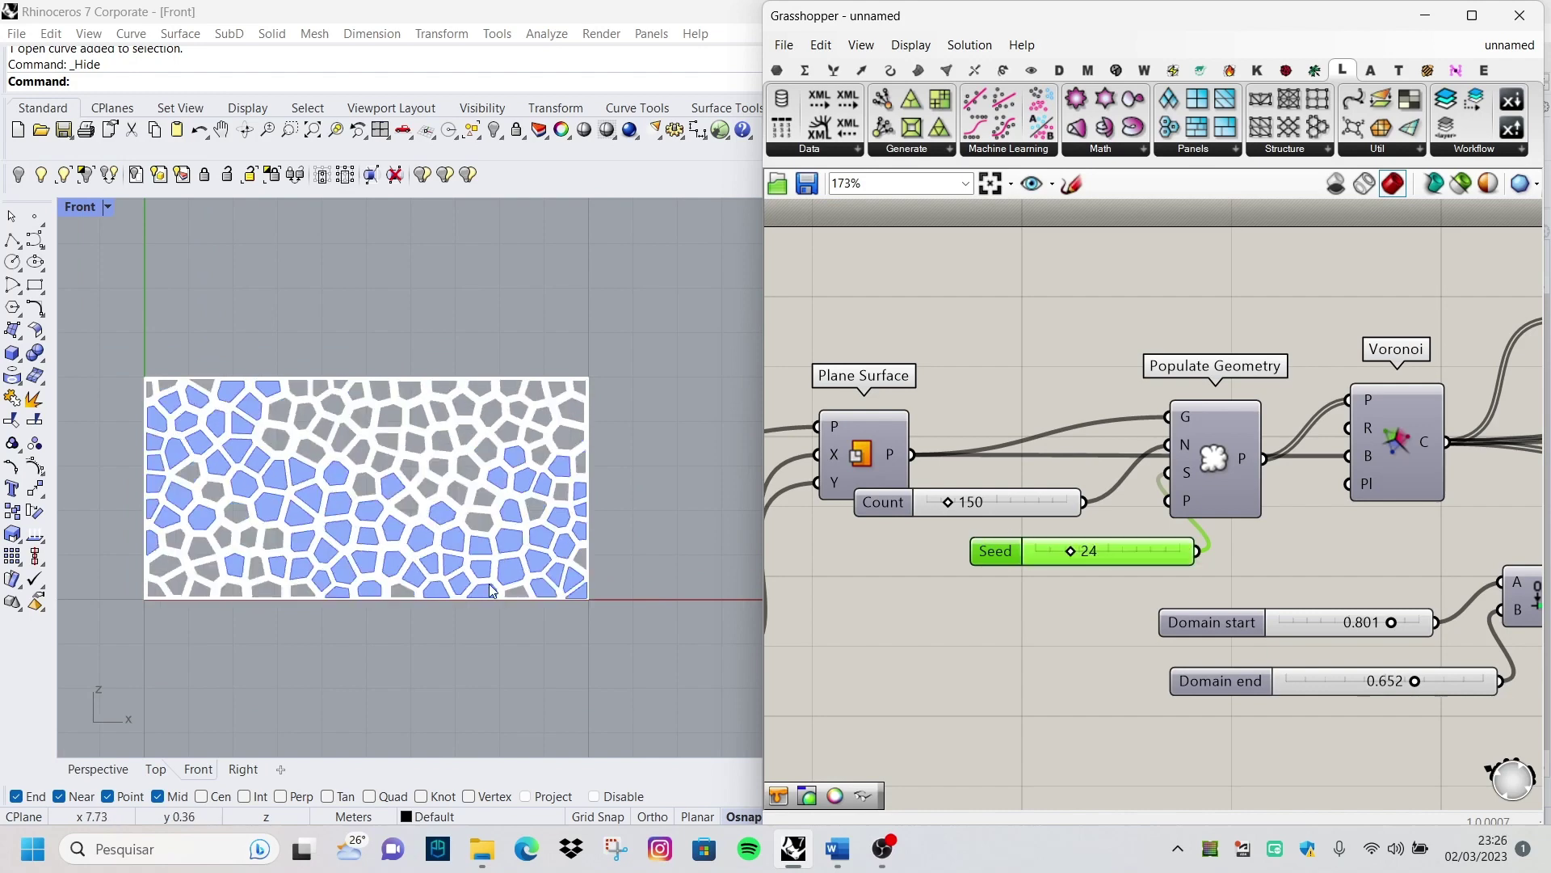
double_click(1099, 553)
text(23)
key(Return)
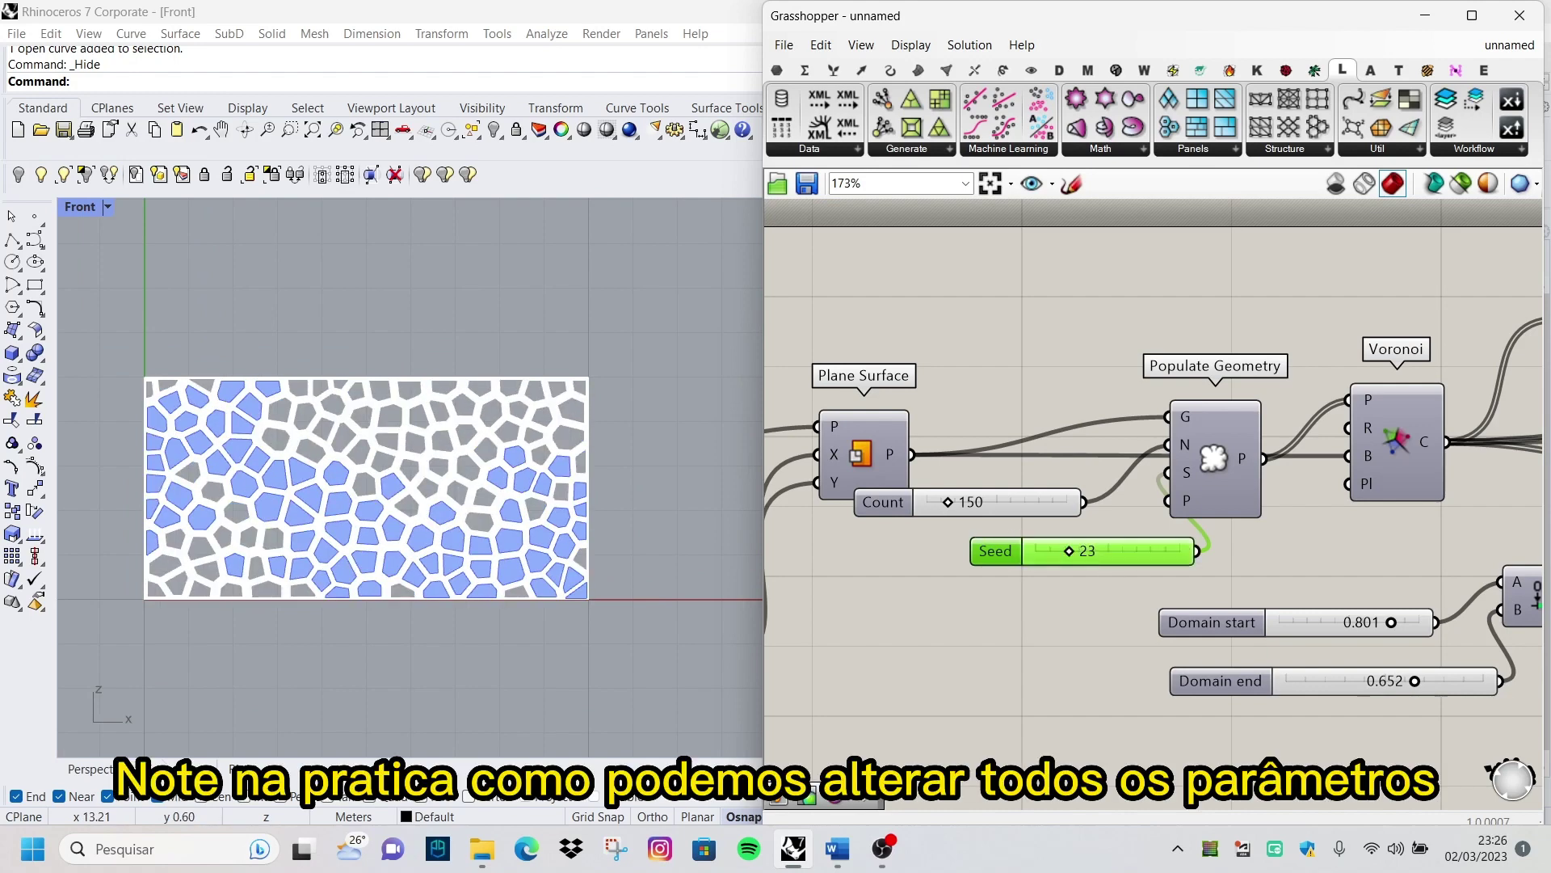
double_click(1093, 558)
text(2)
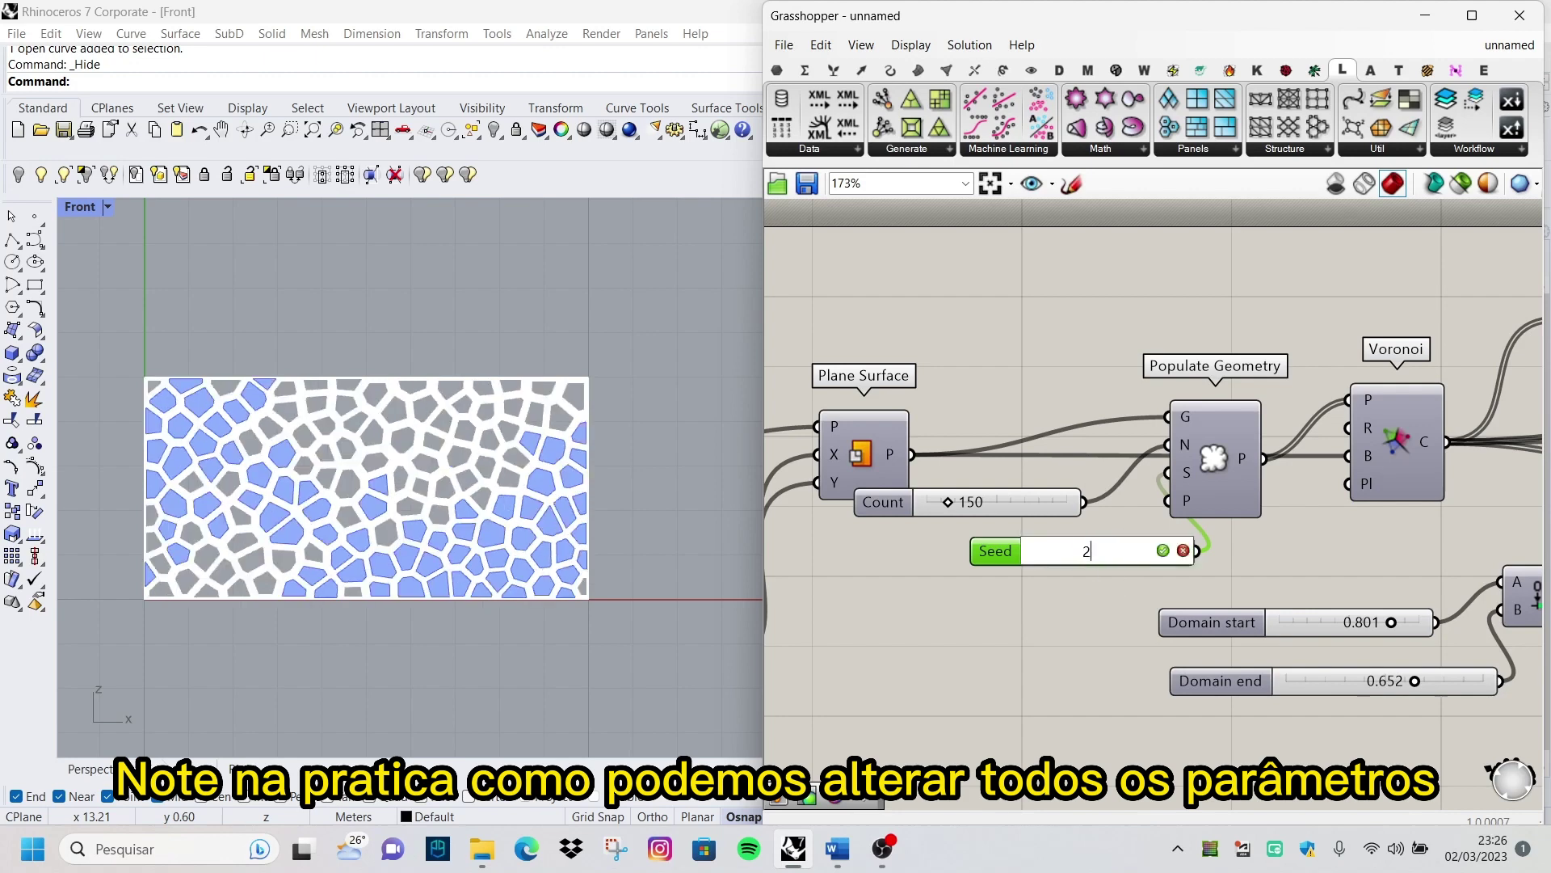
text(6)
key(Return)
scroll(320, 562, up, 2)
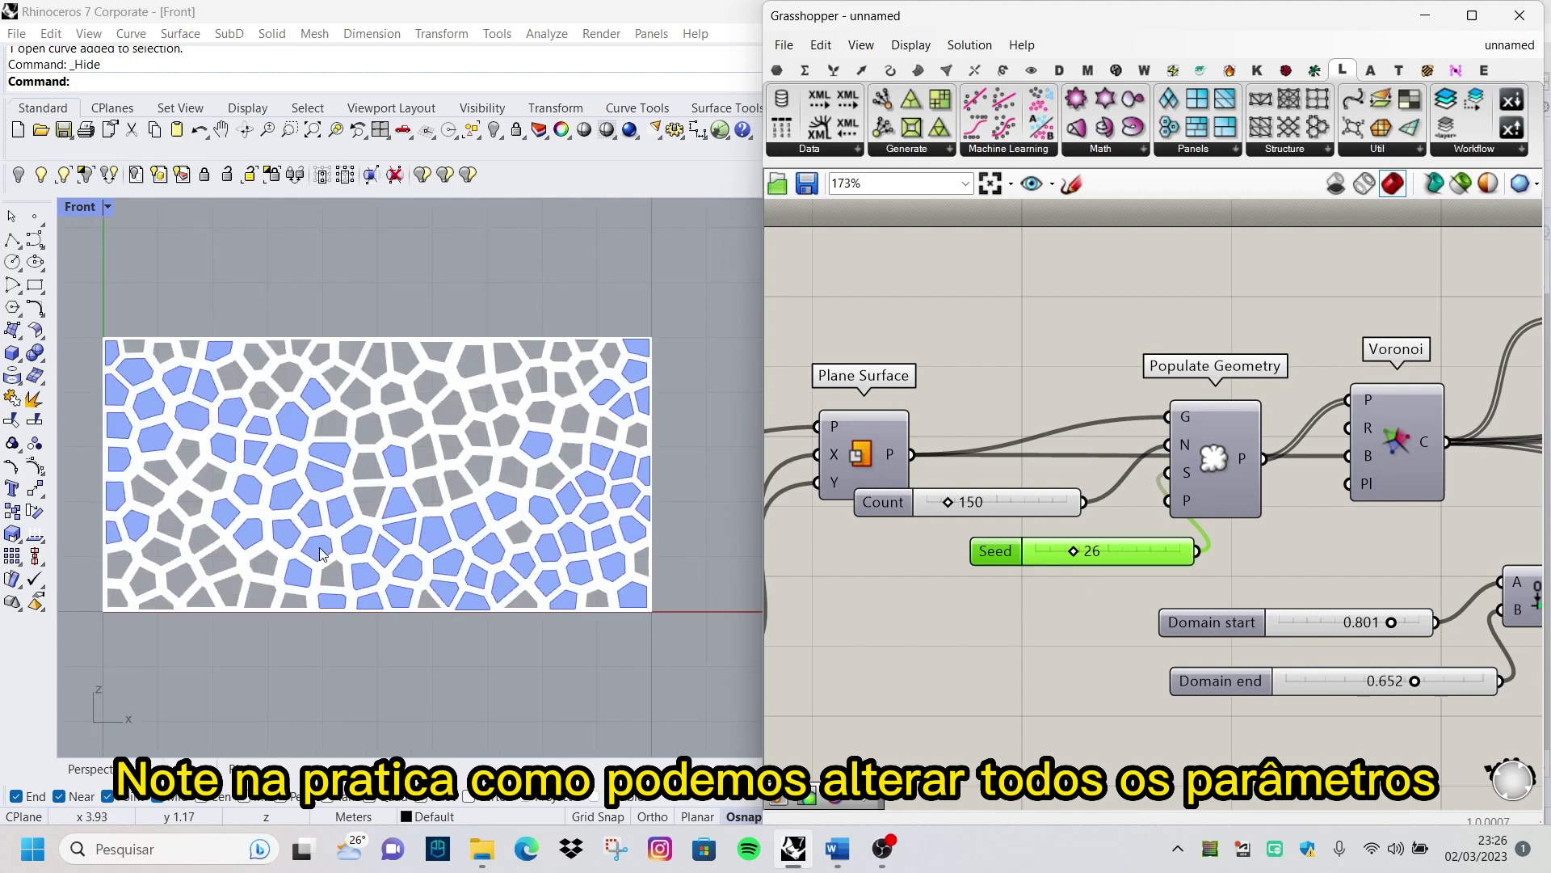
scroll(989, 511, down, 3)
scroll(1093, 539, down, 3)
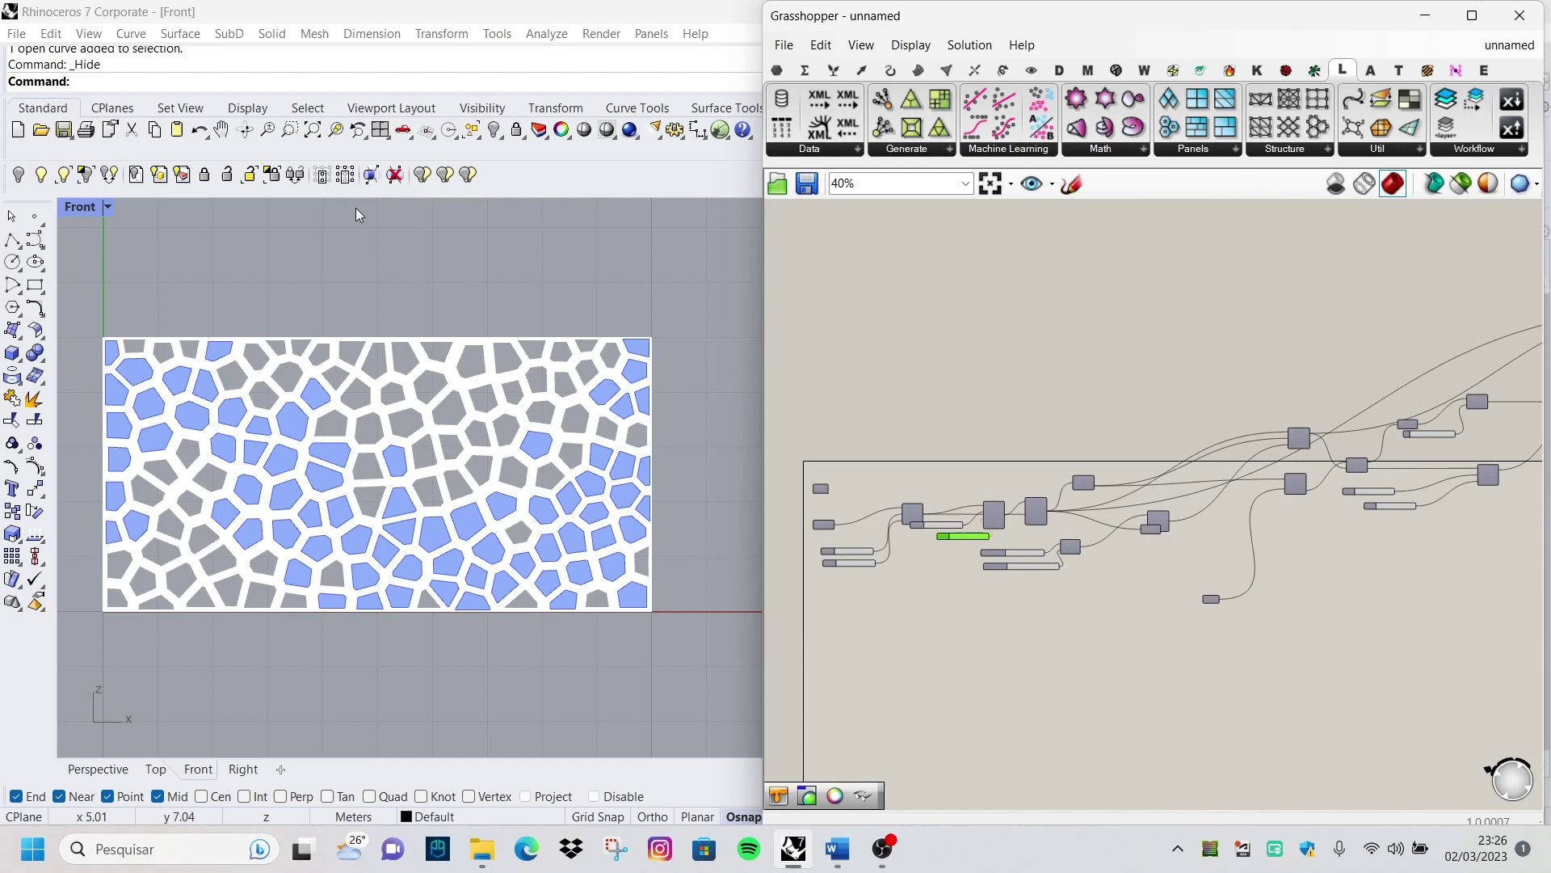
Show the guiding curve, shift one control point right and raise another above the panel
click(65, 175)
scroll(535, 402, down, 4)
scroll(547, 427, up, 2)
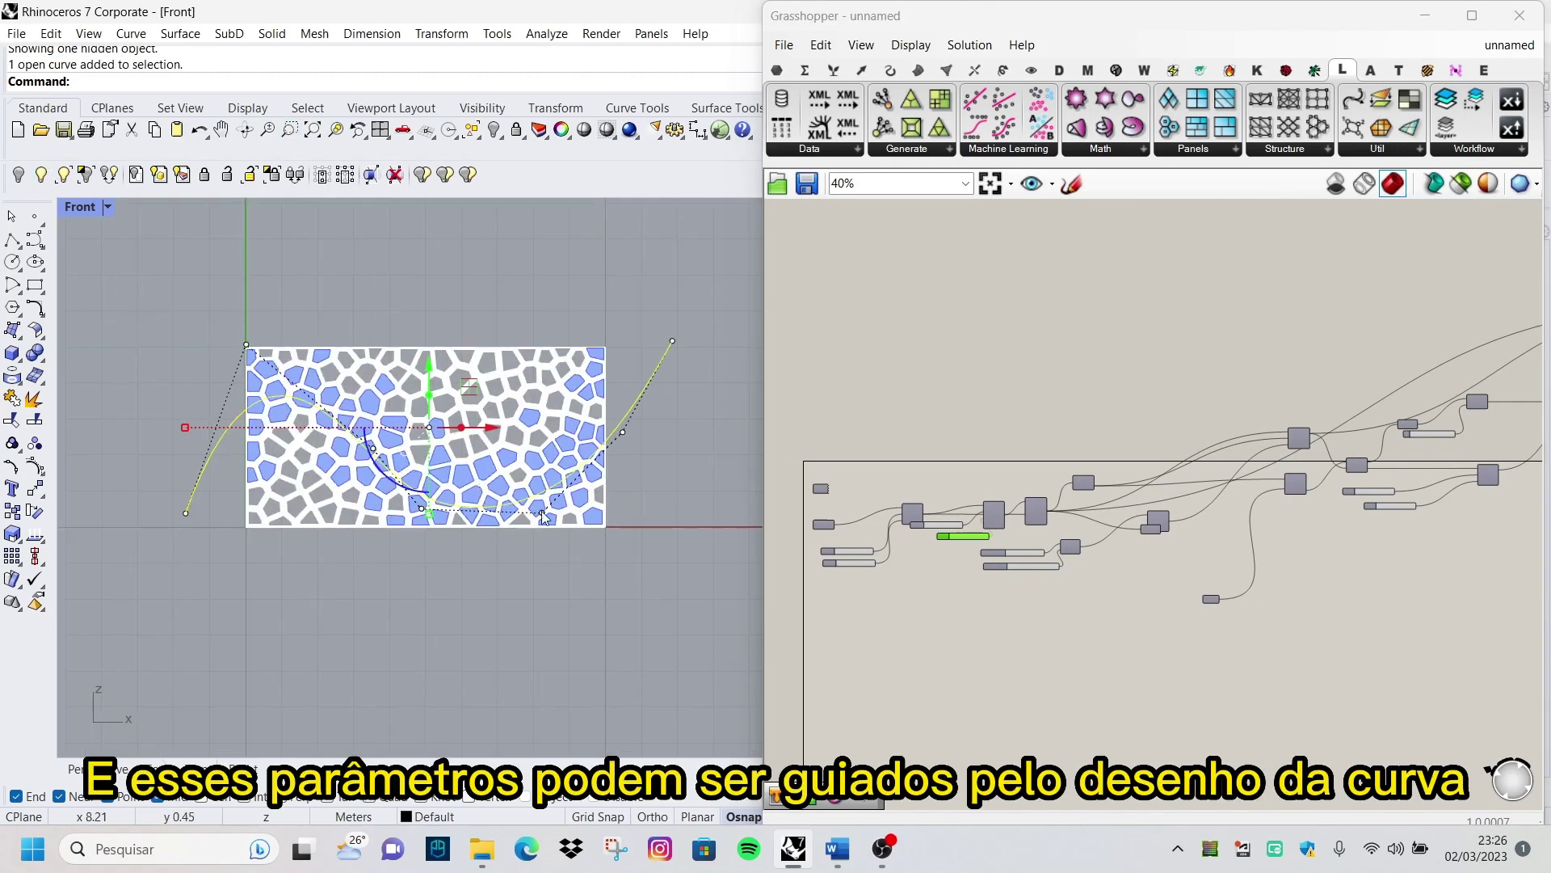
click(543, 513)
drag(542, 513, 642, 517)
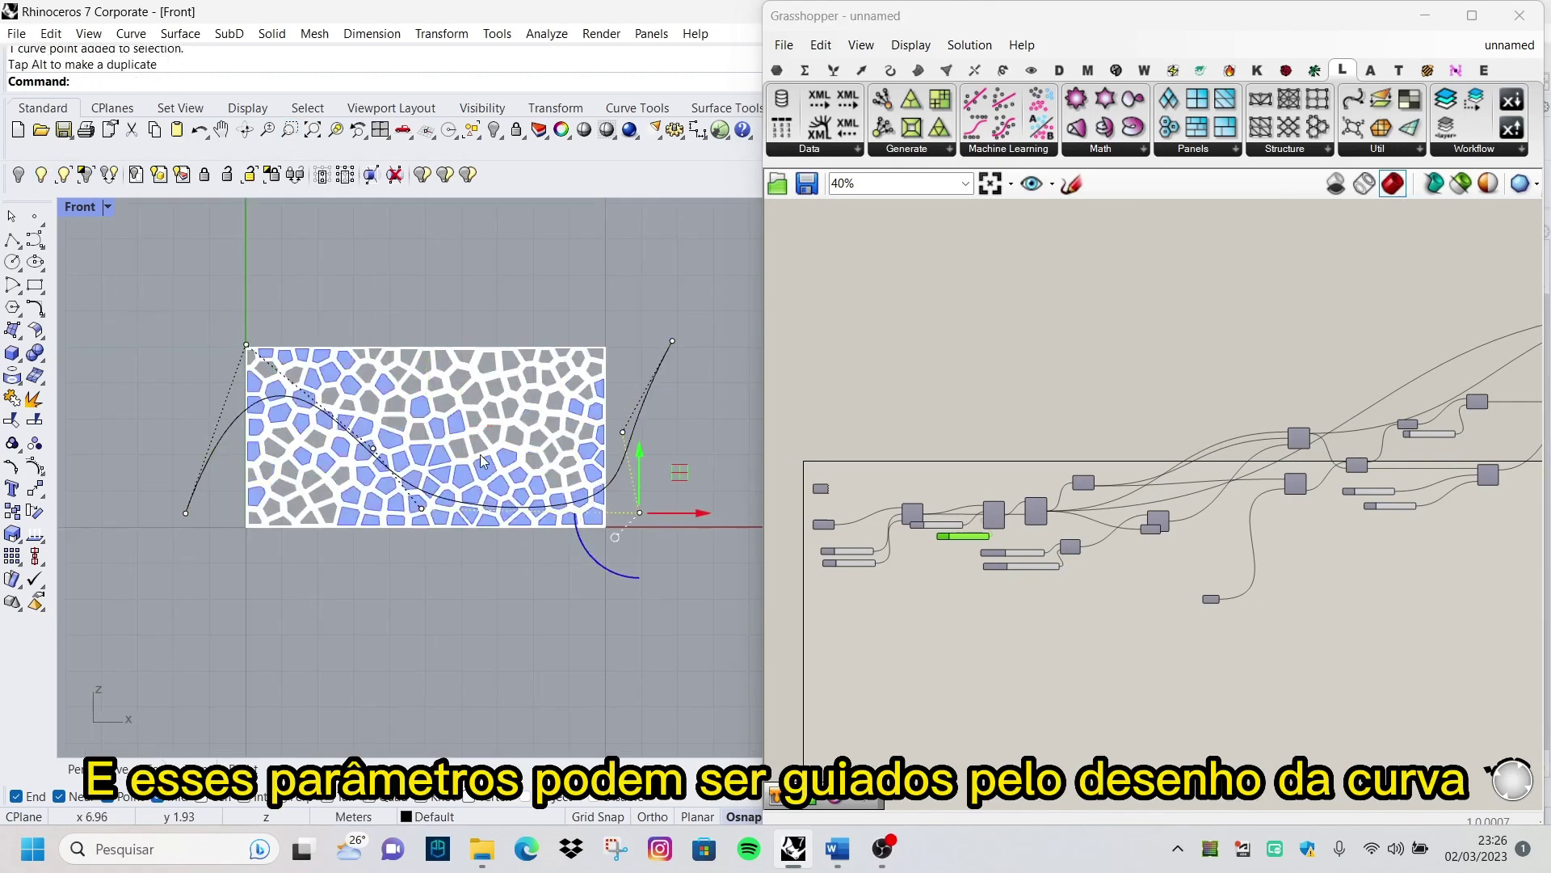
click(376, 450)
drag(376, 451, 380, 227)
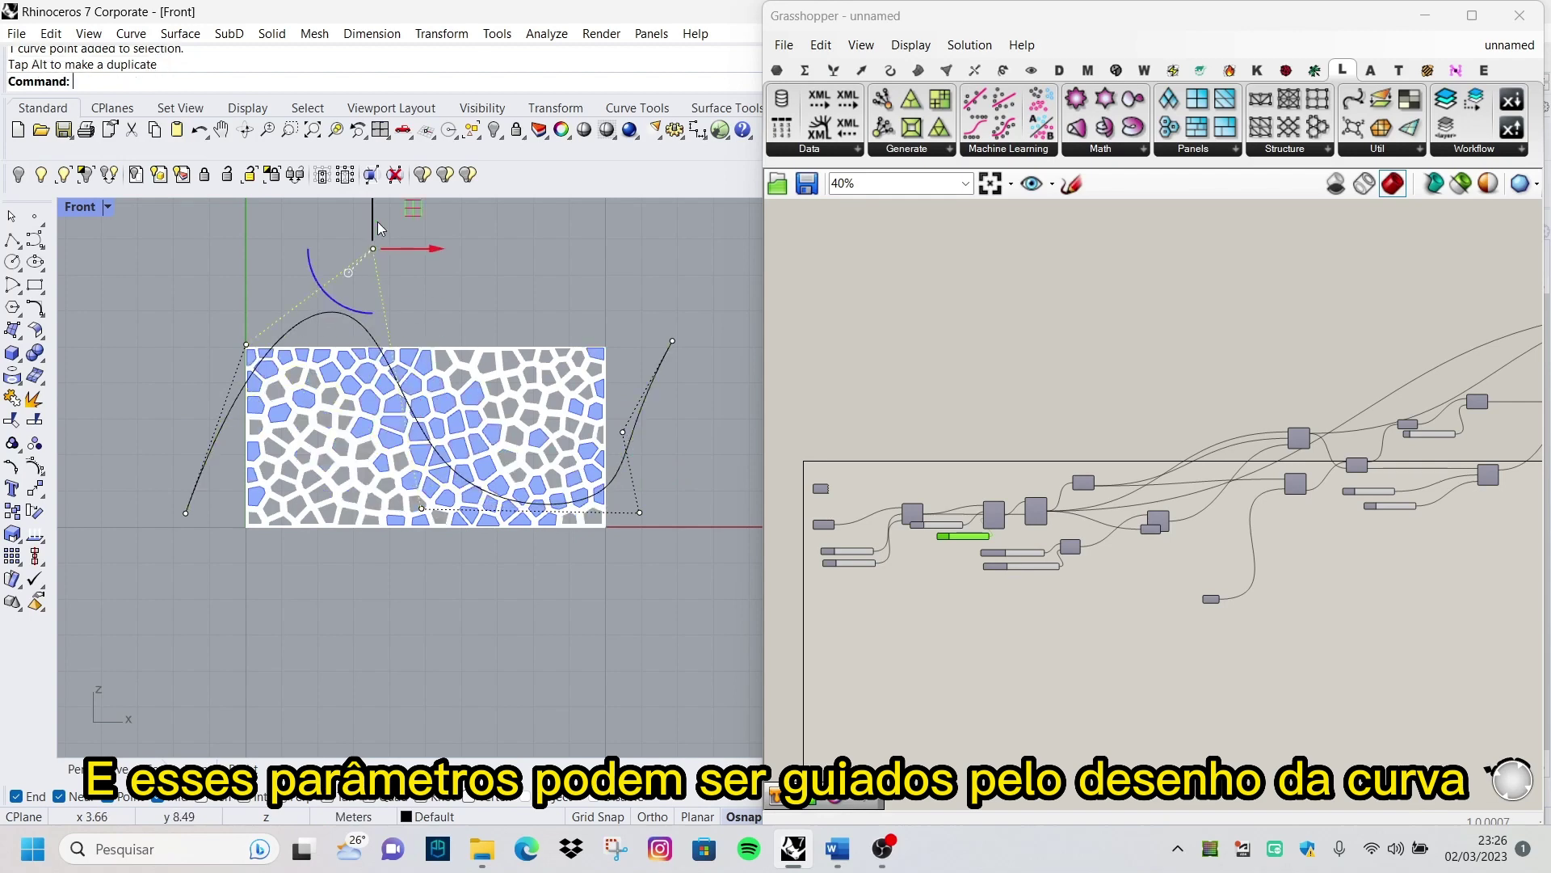
Adjust the remaining control points to shape the curve into a tall peaked wave
click(259, 363)
drag(258, 363, 346, 400)
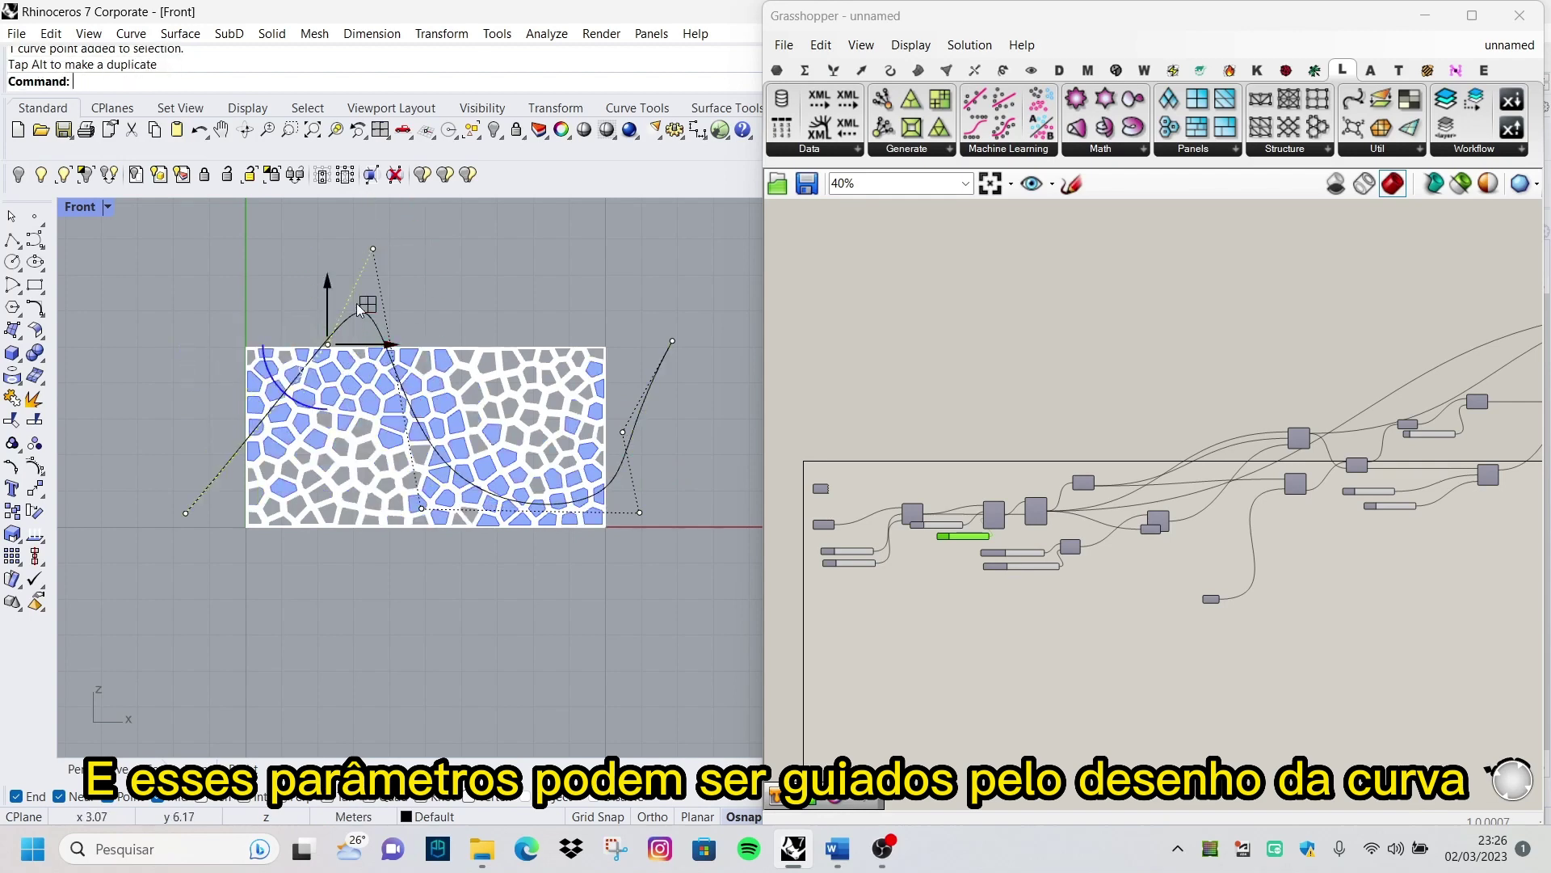
drag(328, 345, 329, 378)
scroll(562, 413, up, 1)
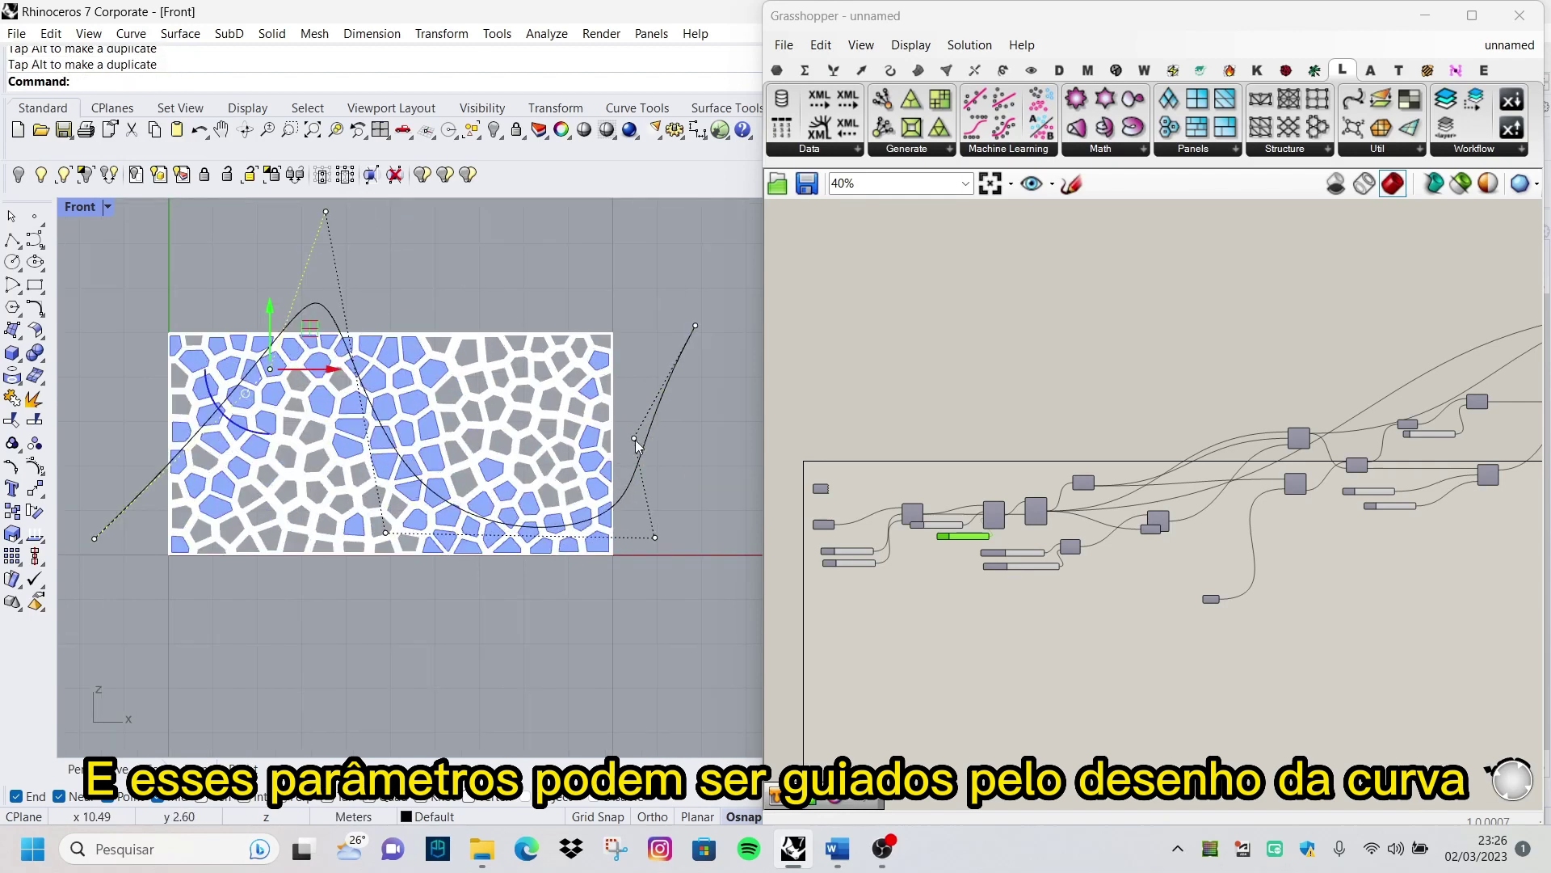
click(635, 439)
mouse_move(690, 440)
mouse_down()
mouse_move(592, 438)
mouse_move(619, 440)
mouse_up()
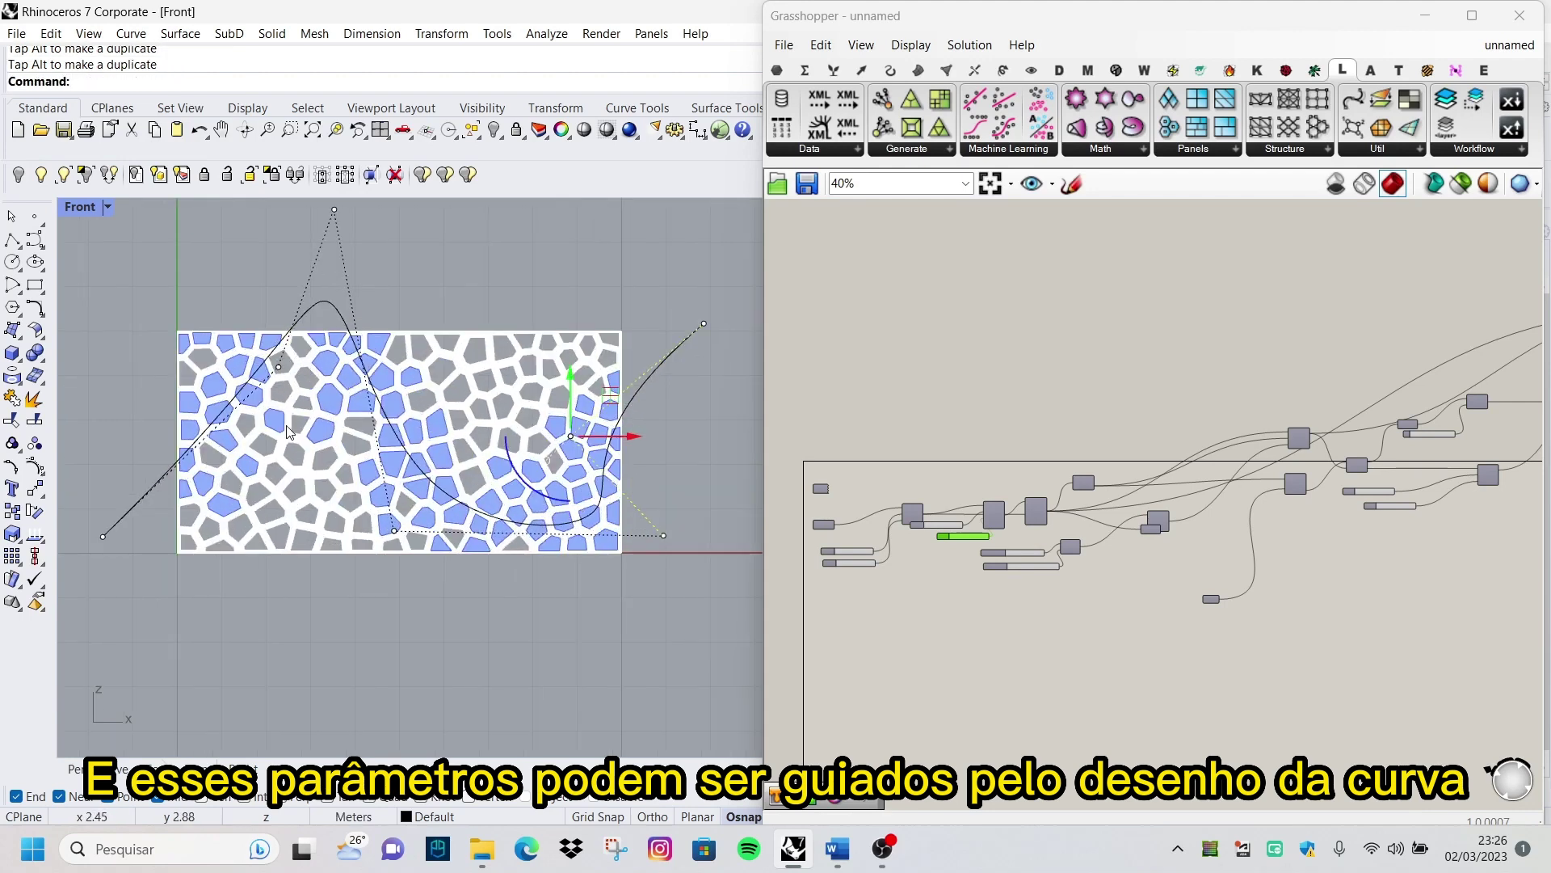
mouse_move(273, 325)
mouse_down()
mouse_move(266, 421)
mouse_move(327, 462)
mouse_up()
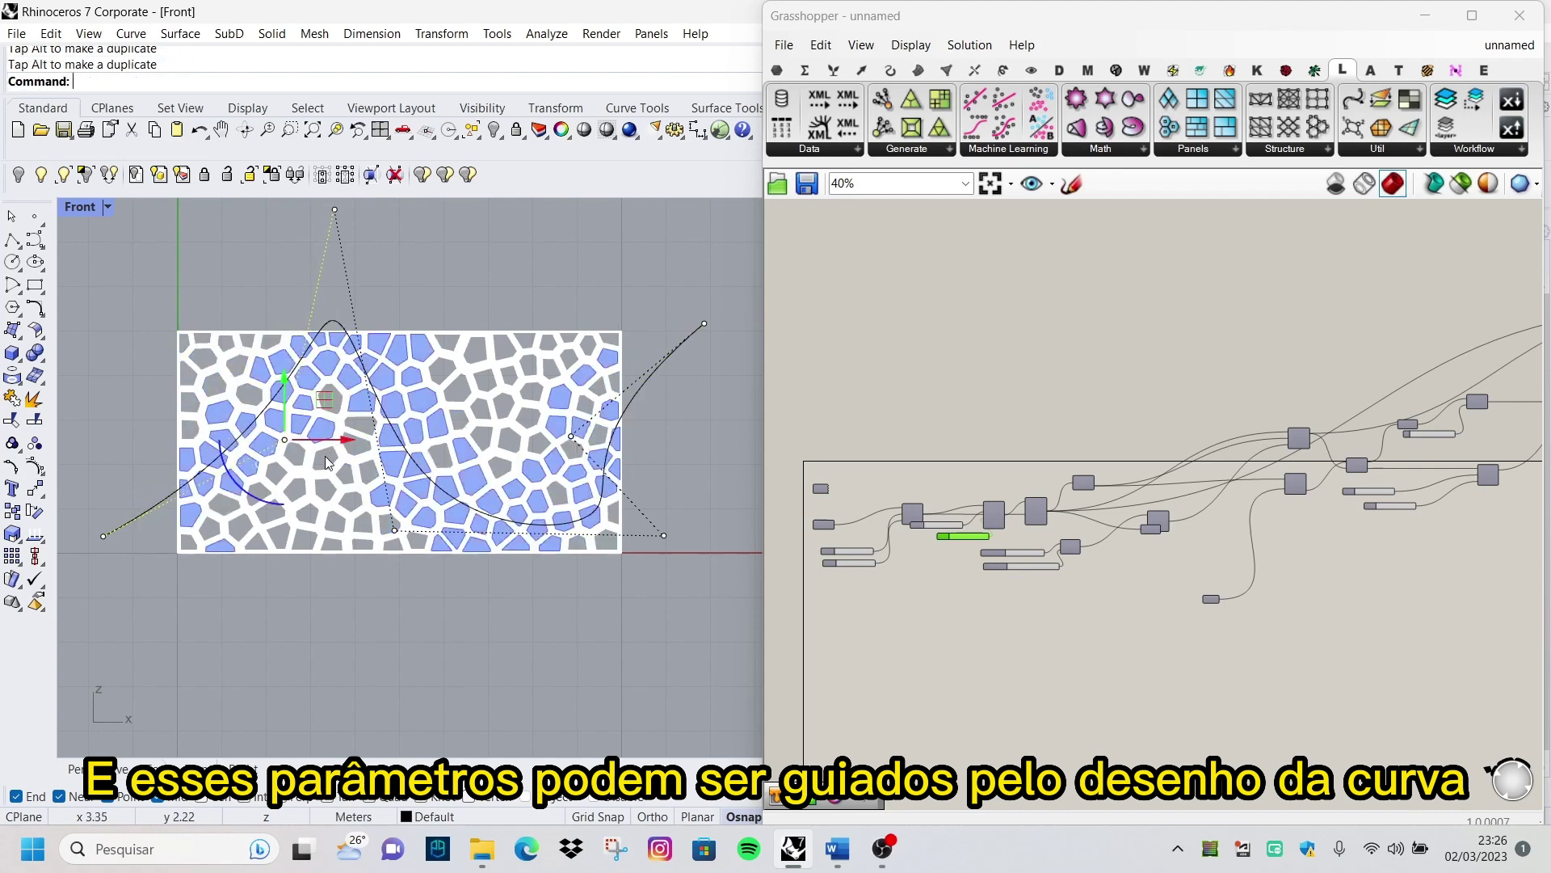
Hide the guiding curve again and return to the four-view layout
click(677, 356)
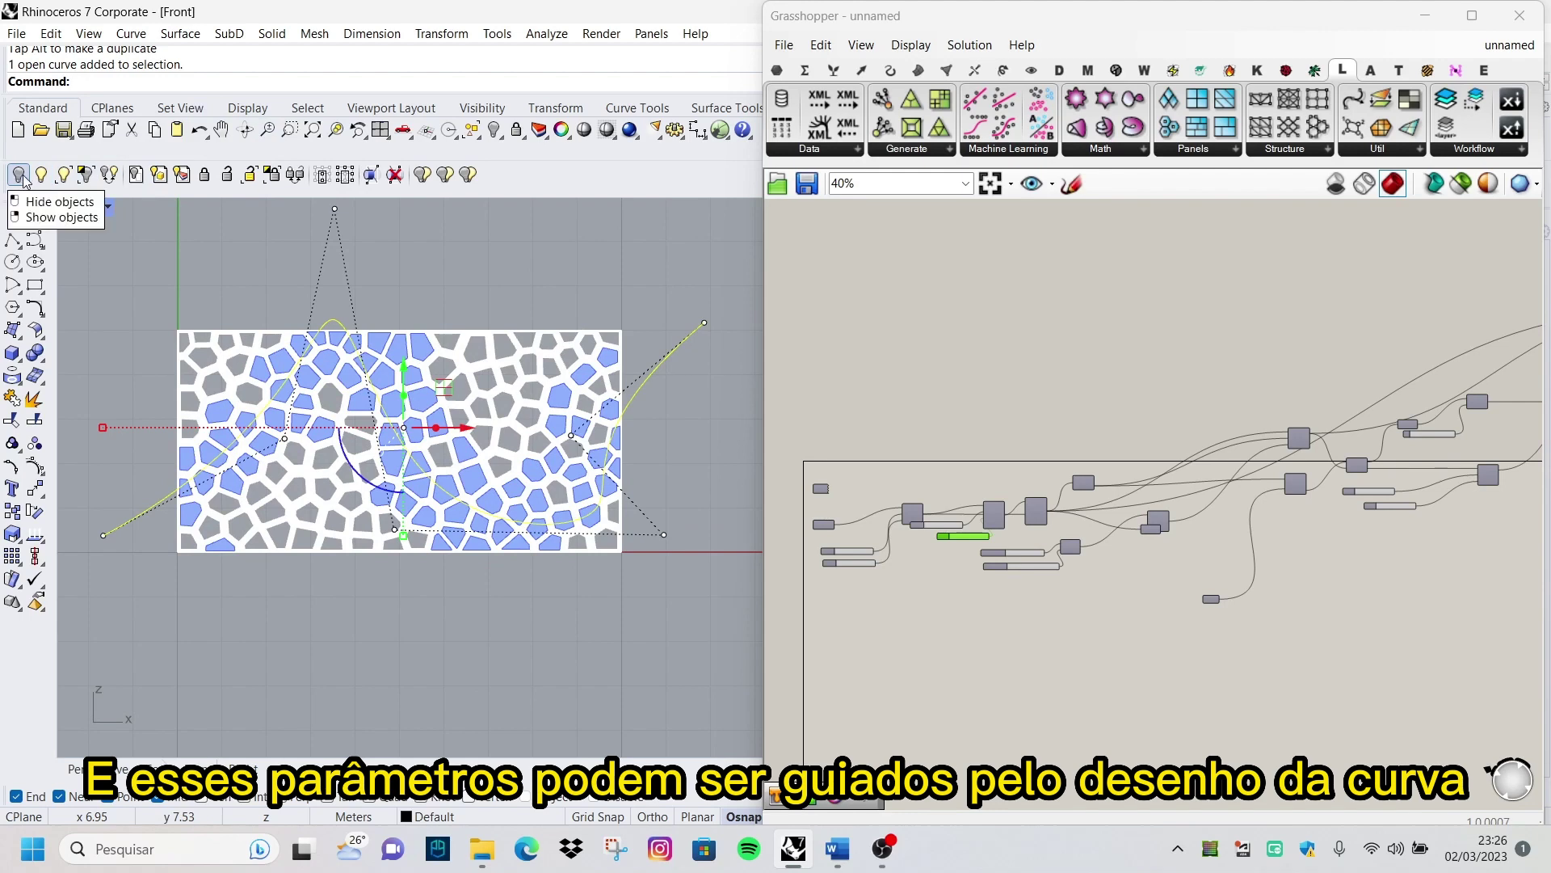
click(20, 175)
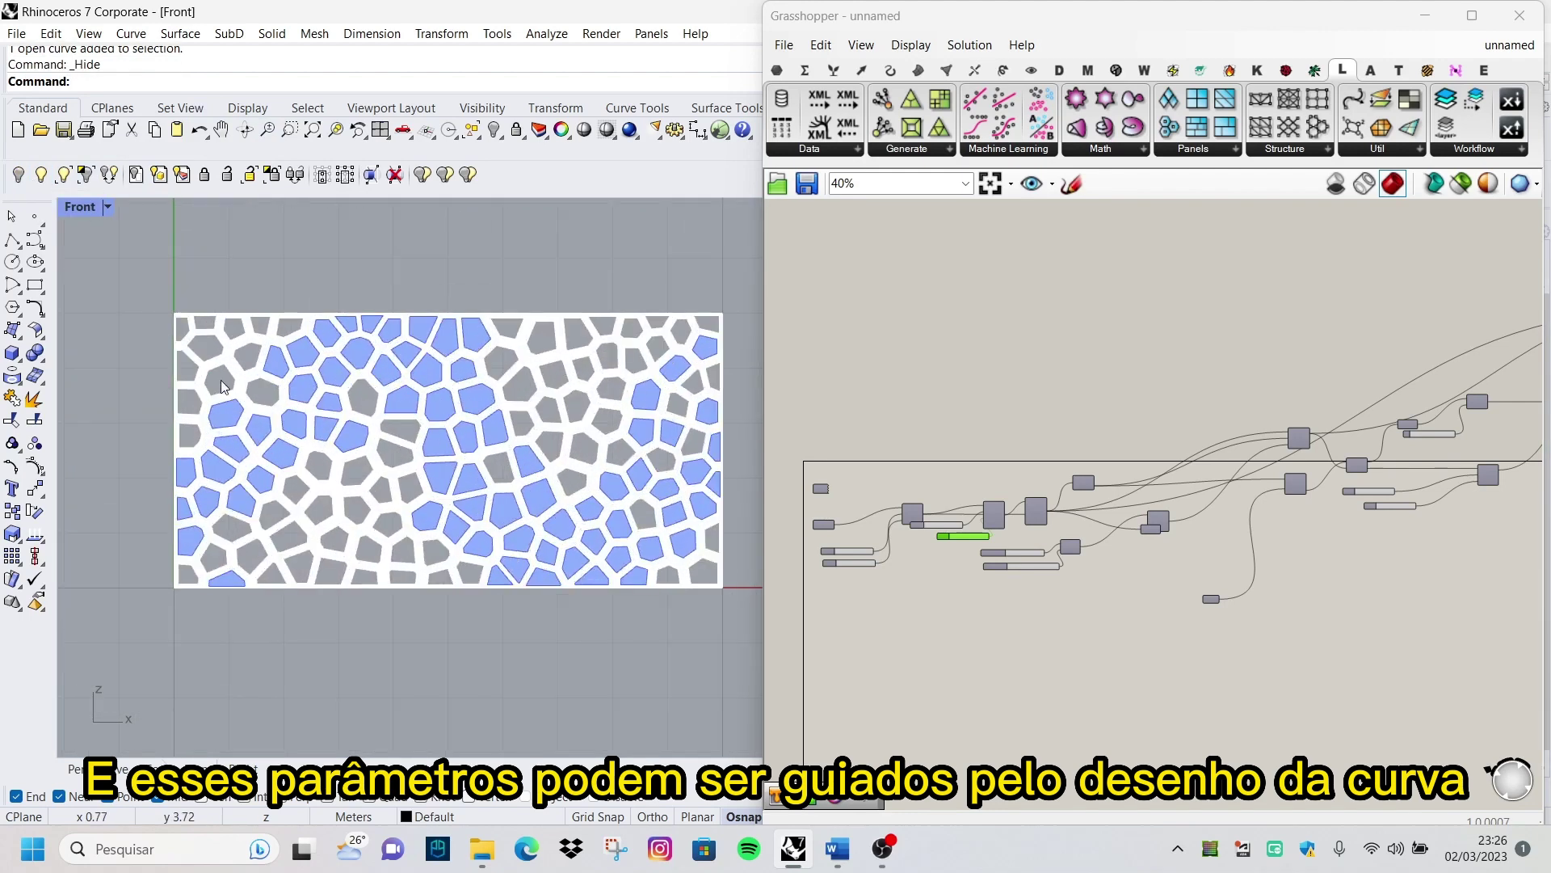
scroll(221, 380, down, 2)
double_click(79, 206)
double_click(714, 208)
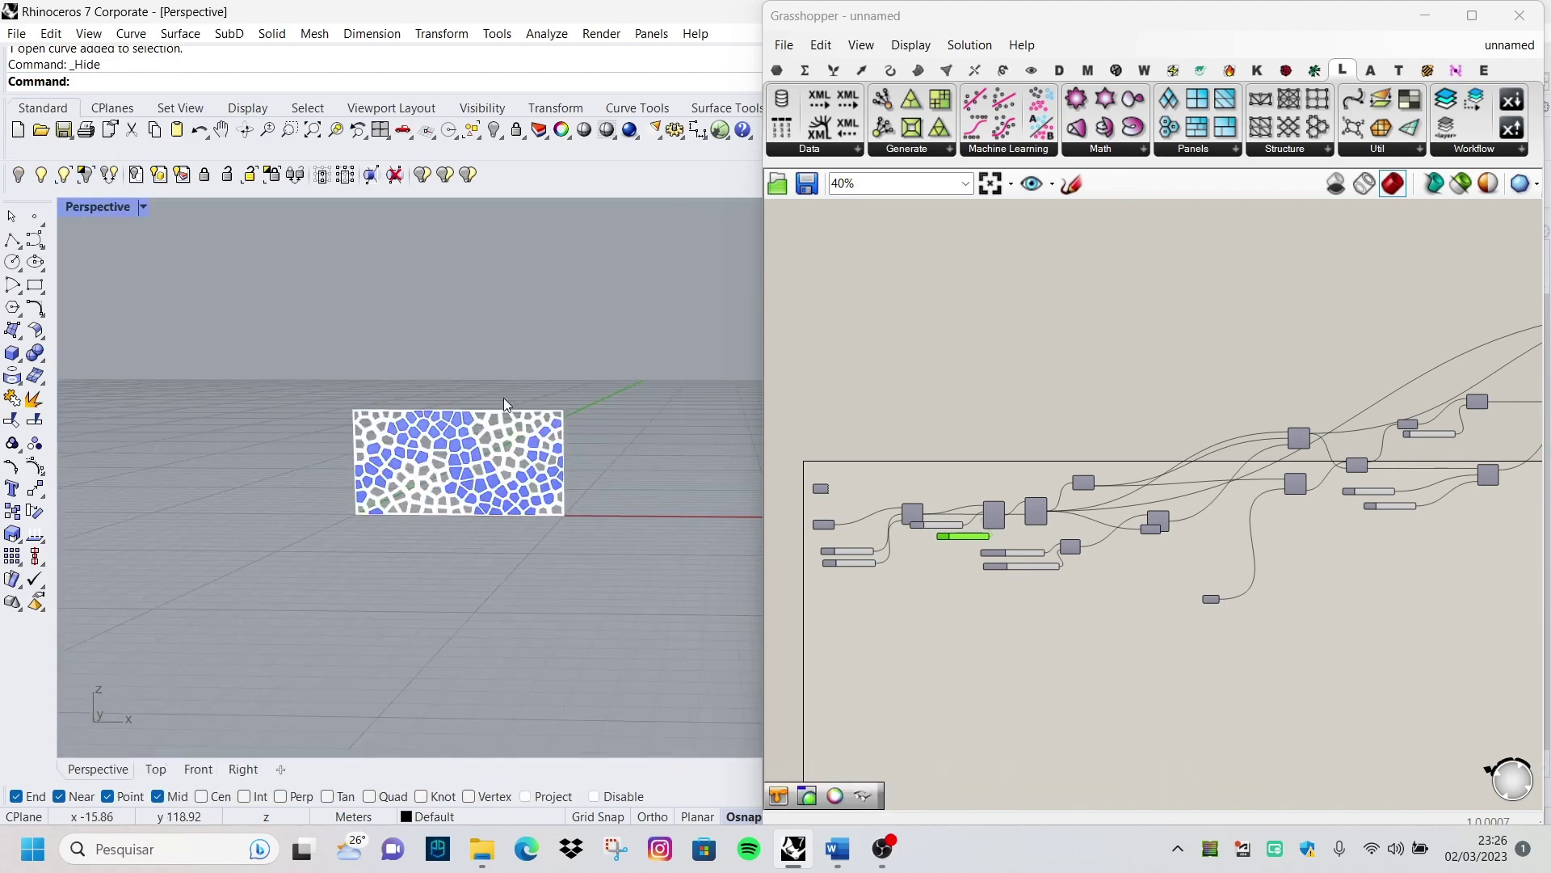
right_drag(503, 398, 505, 425)
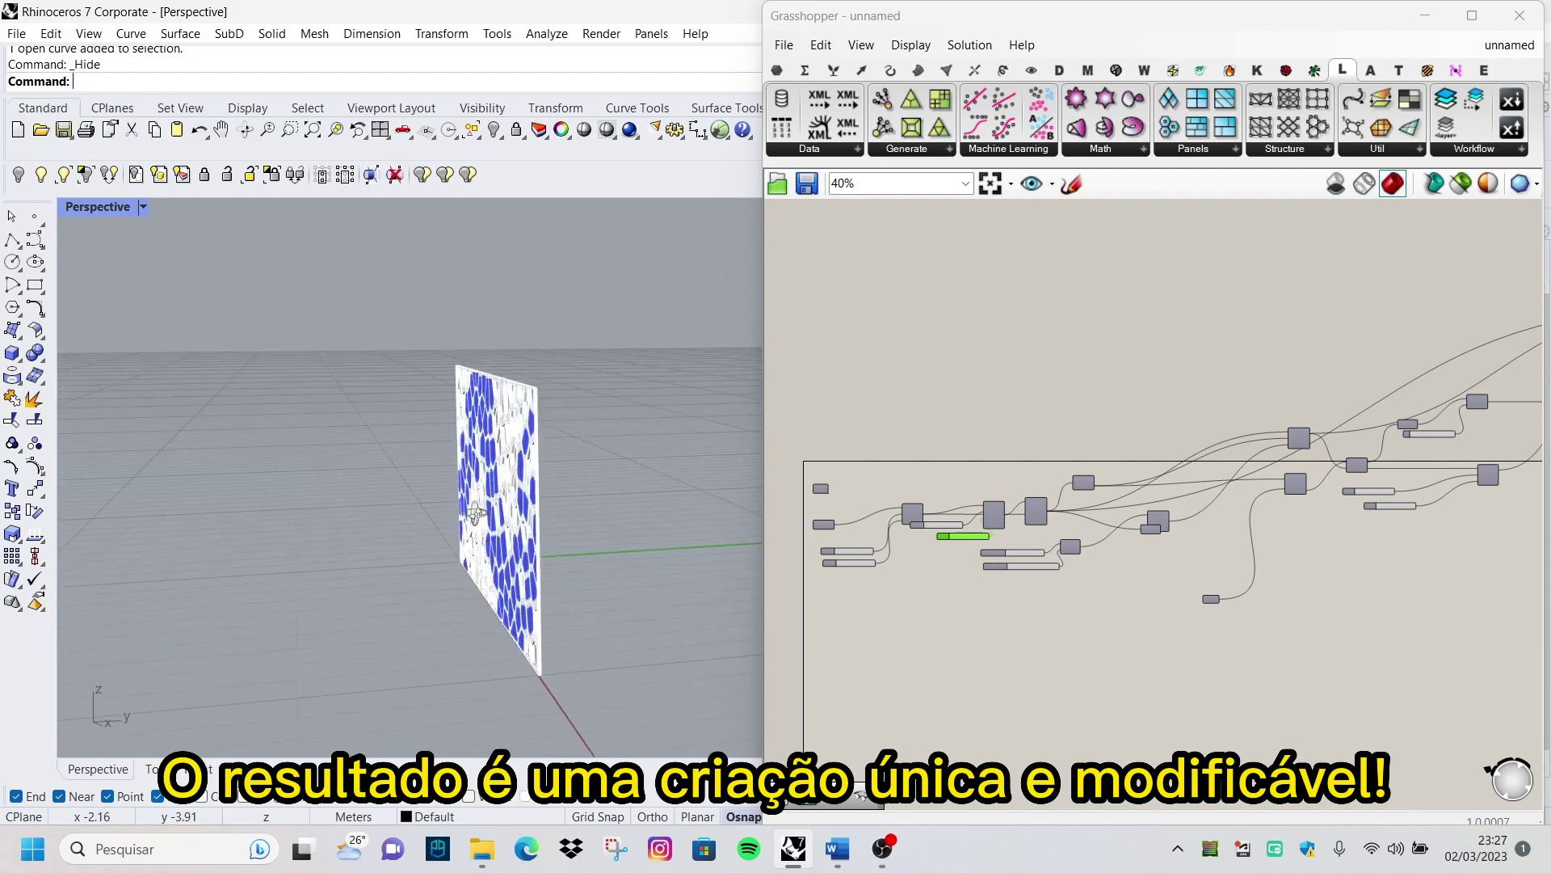
mouse_move(648, 363)
right_down()
mouse_move(478, 490)
mouse_move(302, 450)
right_up()
scroll(478, 490, up, 5)
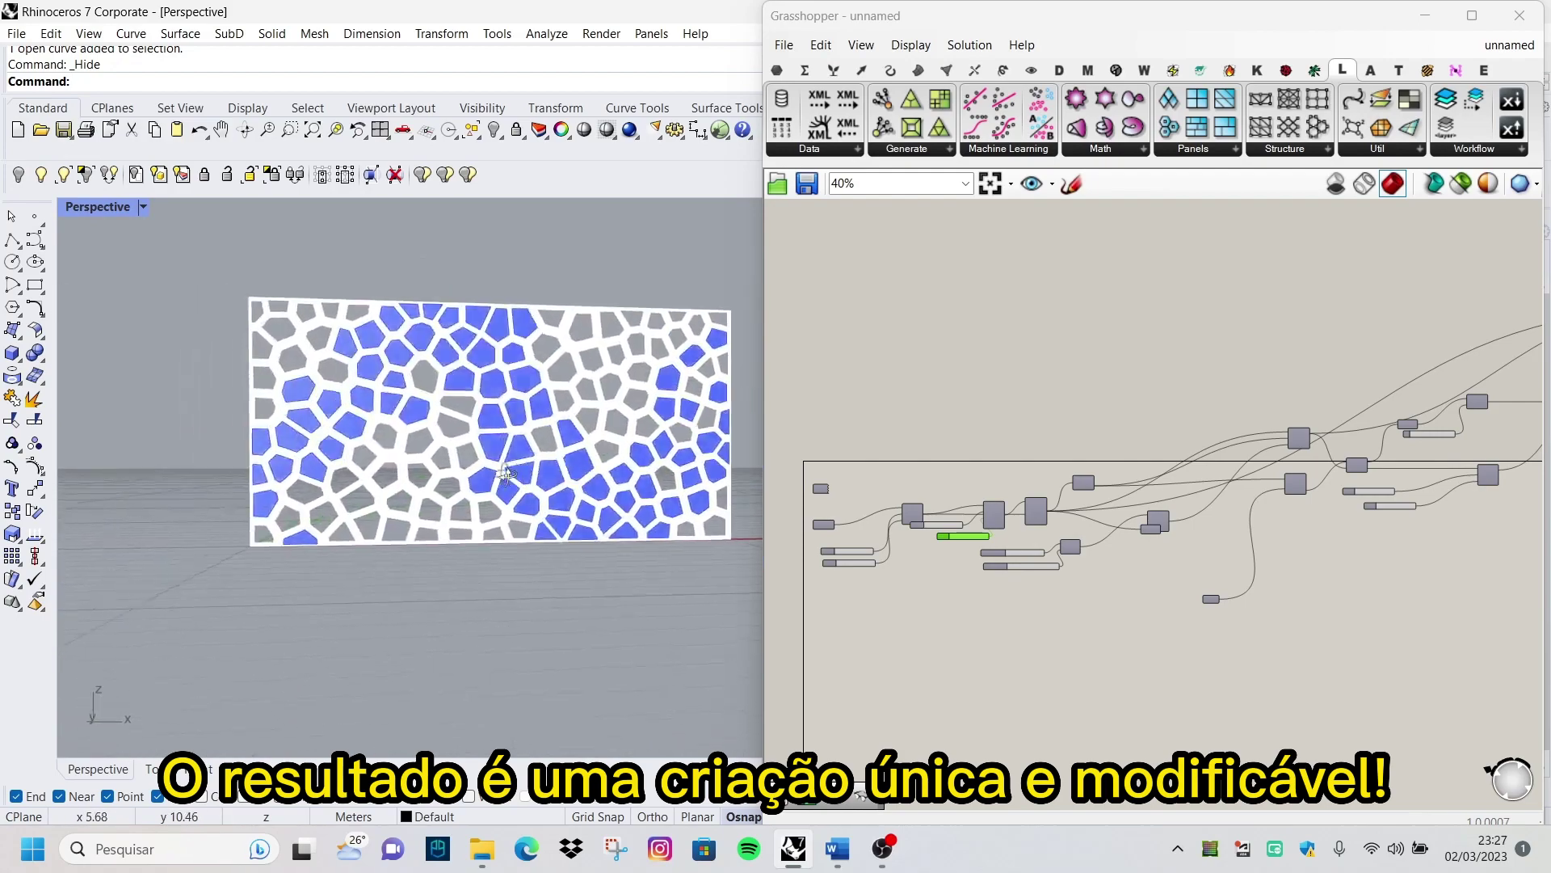
scroll(302, 450, up, 2)
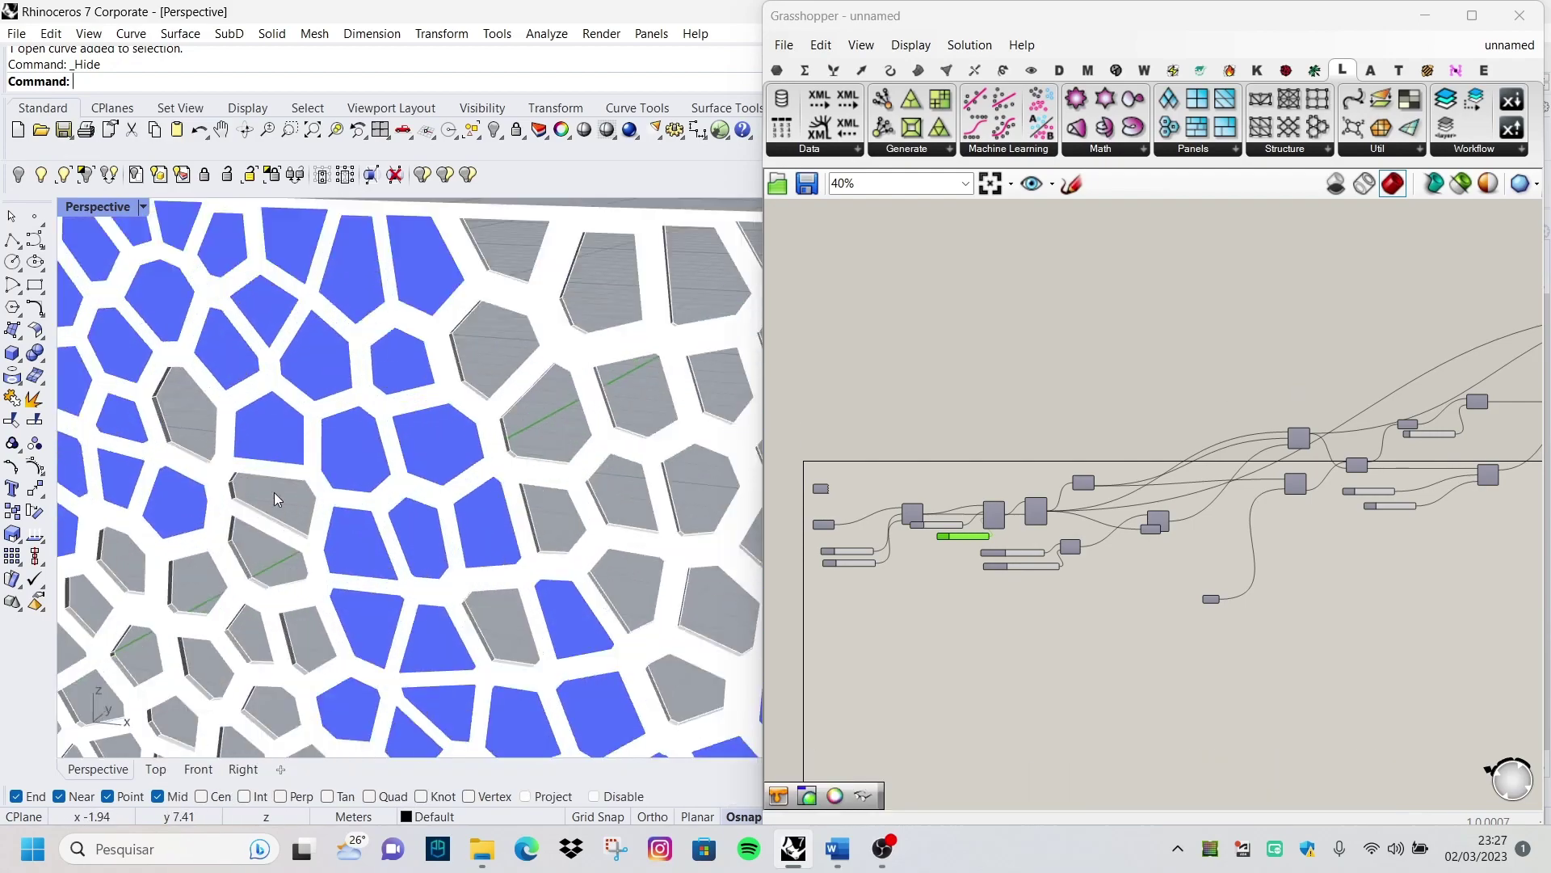
scroll(277, 496, down, 5)
right_drag(277, 496, 554, 511)
scroll(555, 511, up, 3)
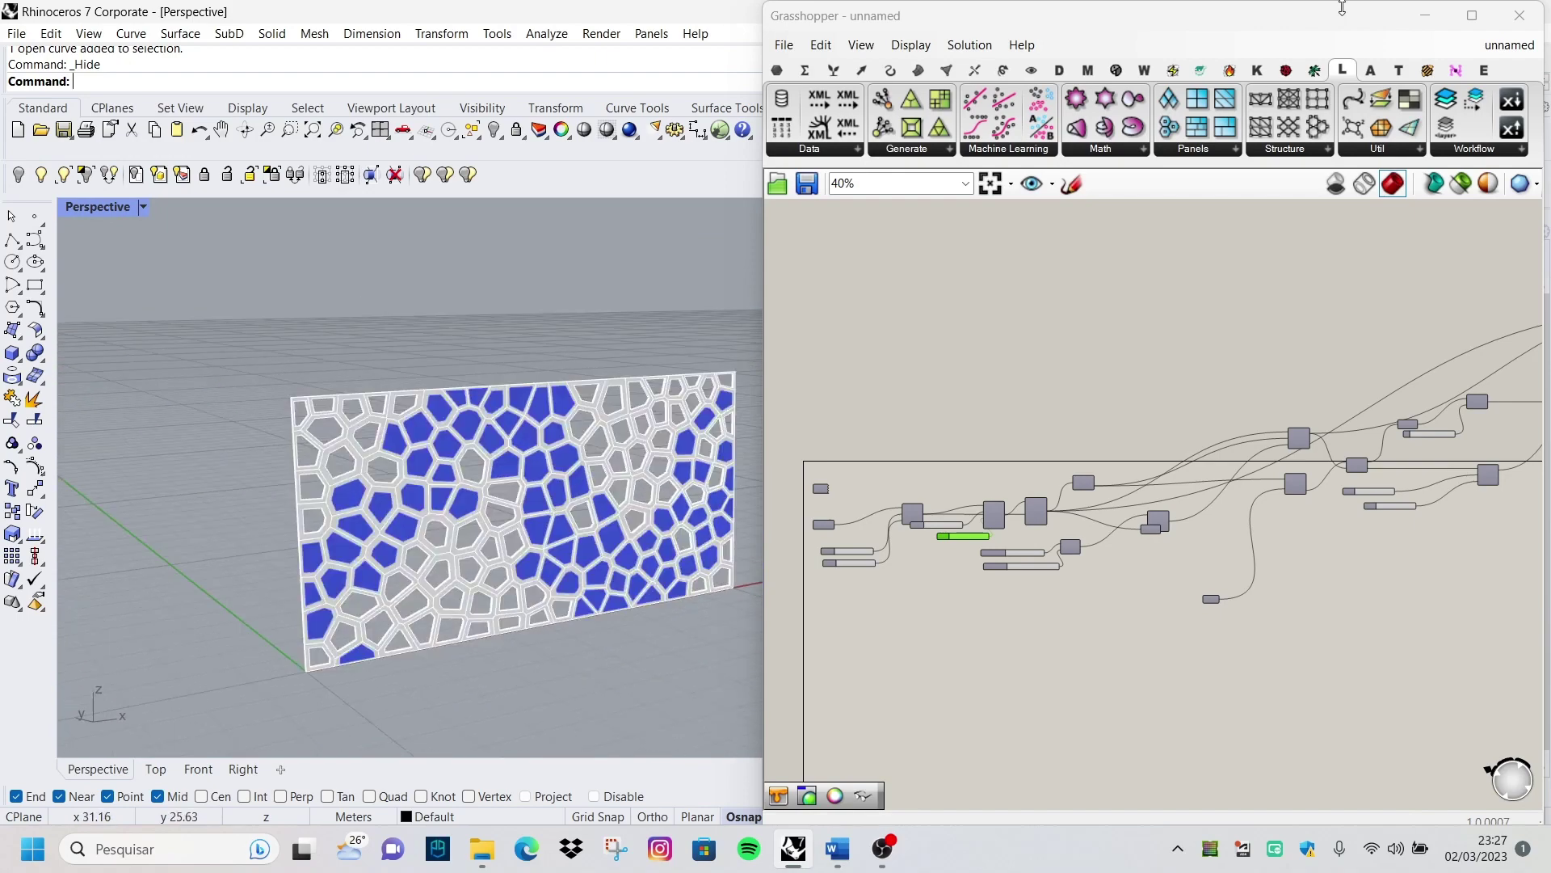